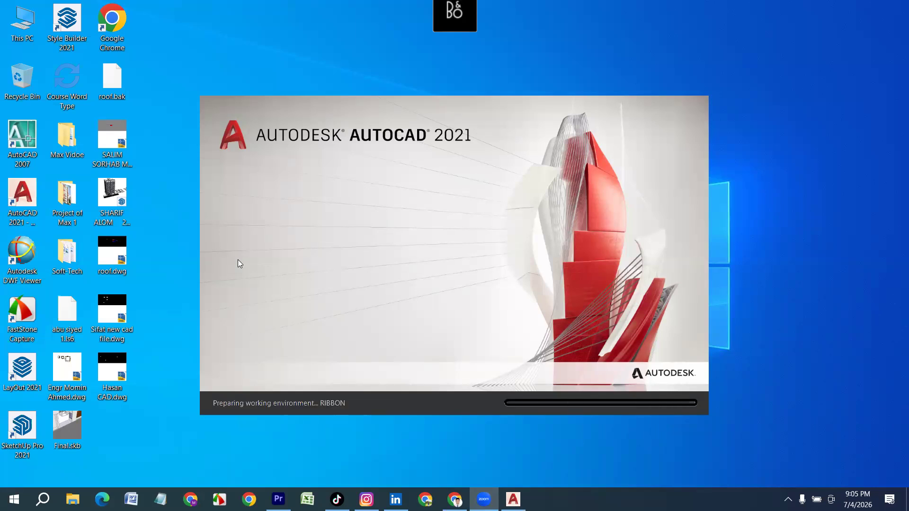
Start a new drawing and turn off the grid display.
{"action": "right_click", "coordinate": [247, 63]}
{"action": "left_click", "coordinate": [270, 70]}
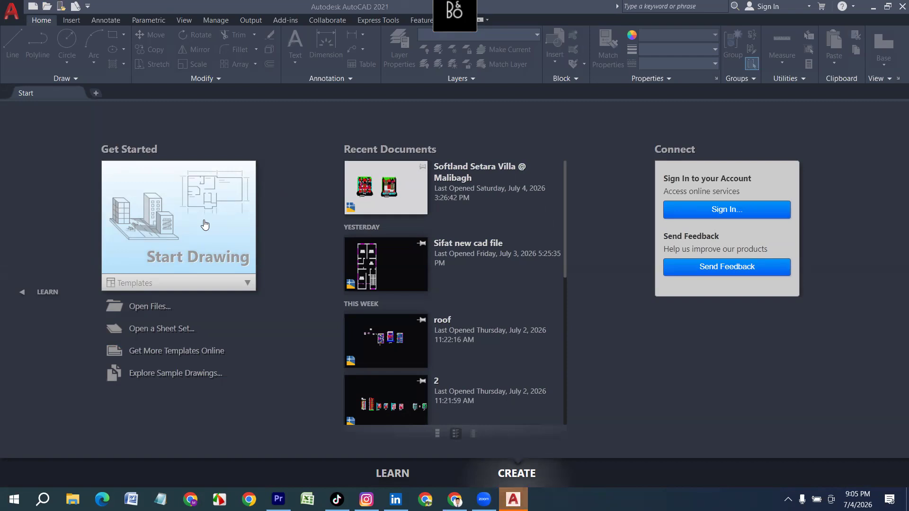
{"action": "left_click", "coordinate": [205, 225]}
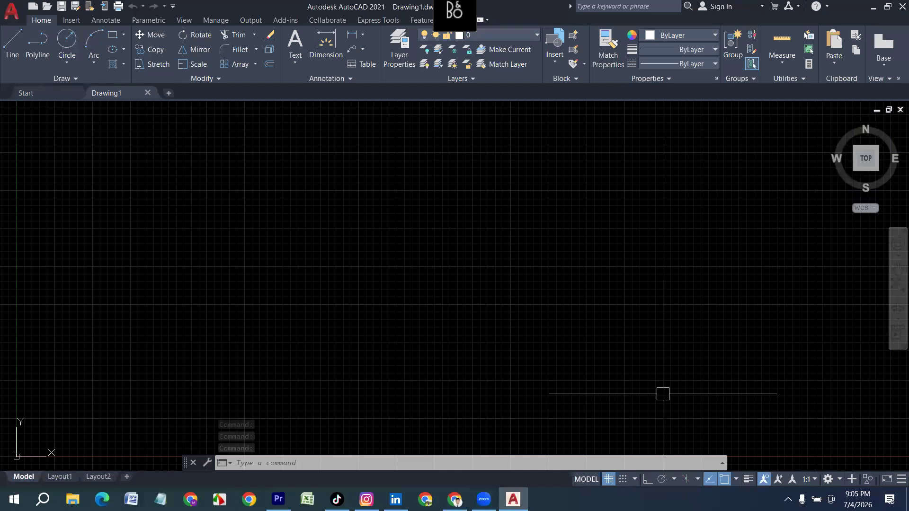
{"action": "left_click", "coordinate": [608, 480]}
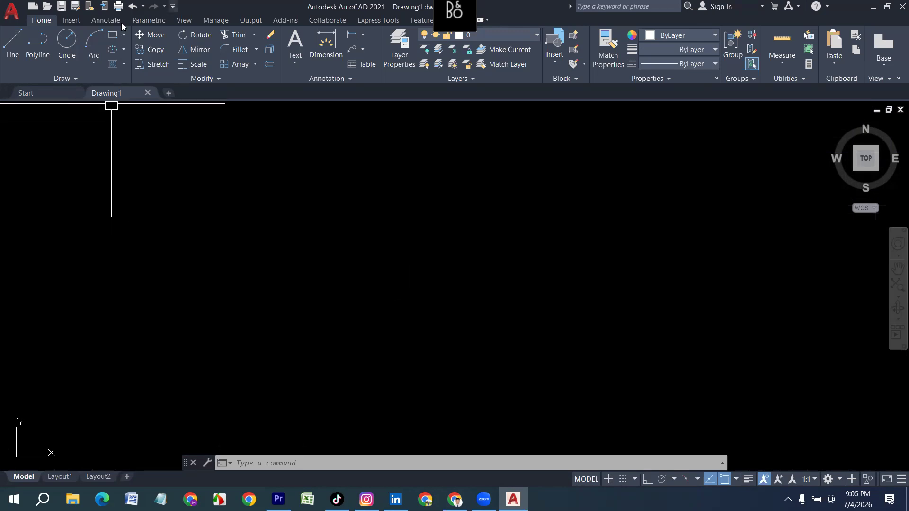
Toggle the menu bar on, off and back on.
{"action": "left_click", "coordinate": [173, 6]}
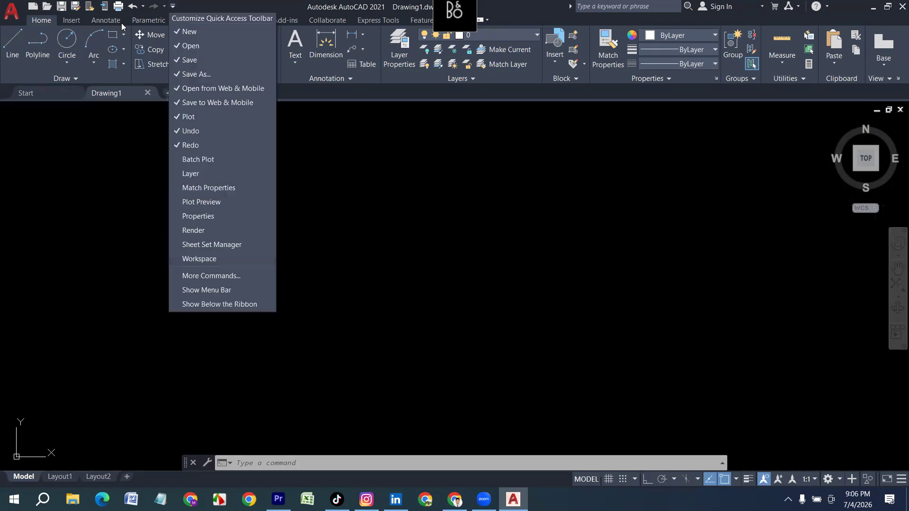
{"action": "left_click", "coordinate": [214, 289]}
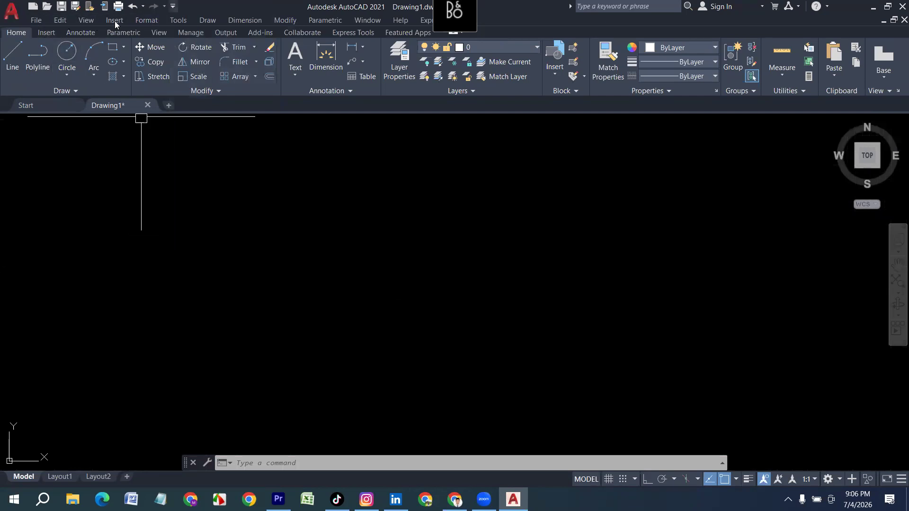
{"action": "left_click", "coordinate": [173, 5]}
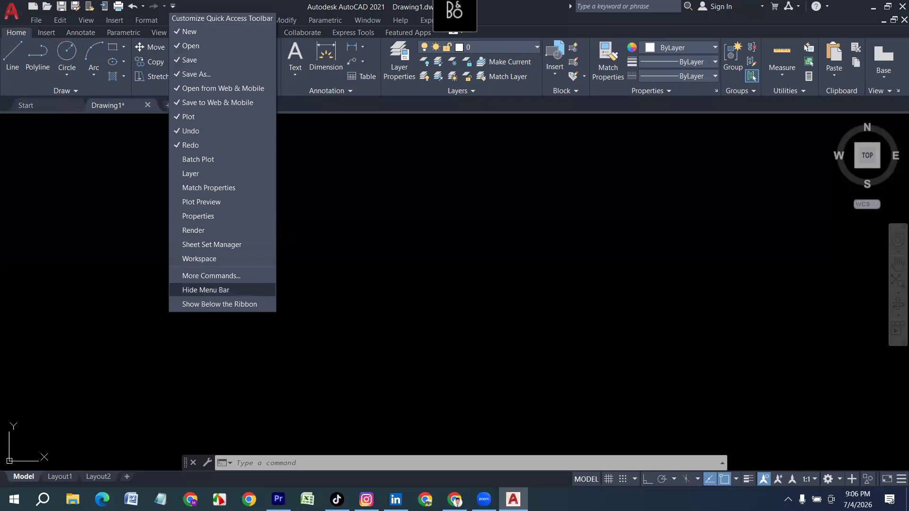
{"action": "left_click", "coordinate": [204, 290]}
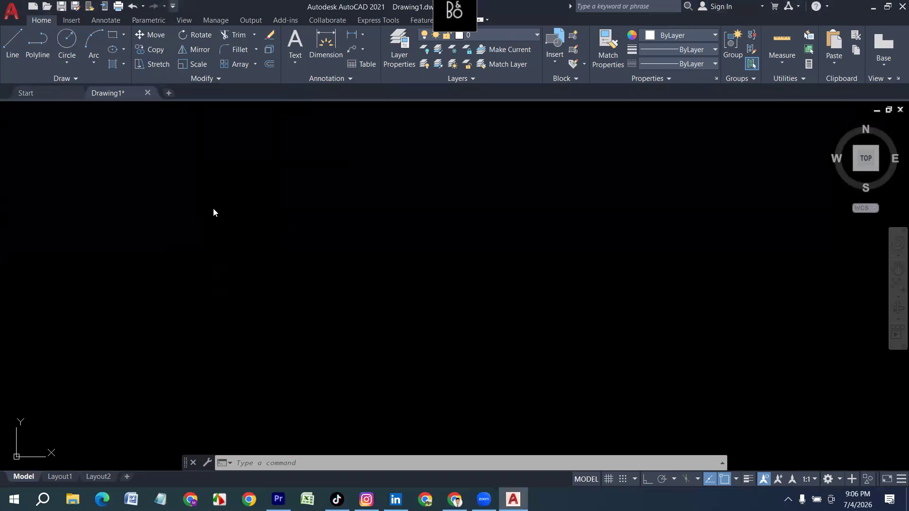
{"action": "left_click", "coordinate": [173, 6]}
{"action": "left_click", "coordinate": [203, 290]}
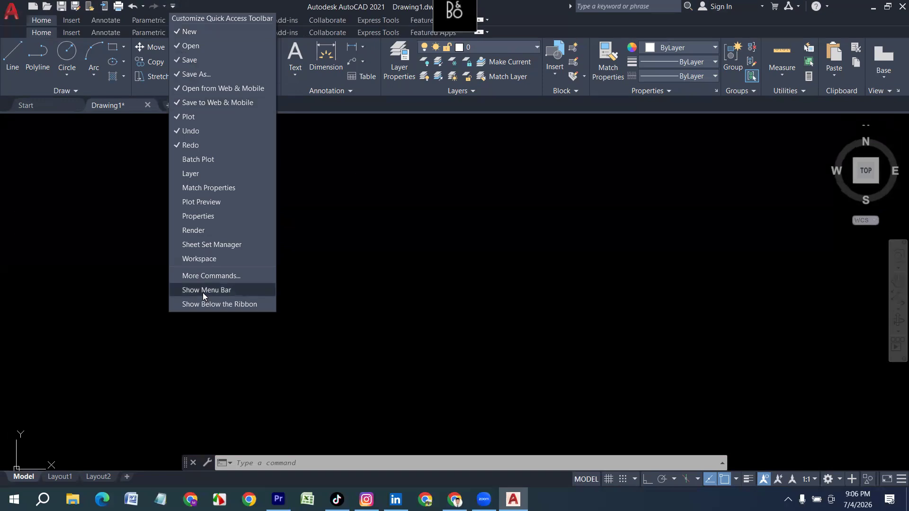
Set the drawing's length units to Architectural with a precision of 0'-0".
{"action": "left_click", "coordinate": [146, 20]}
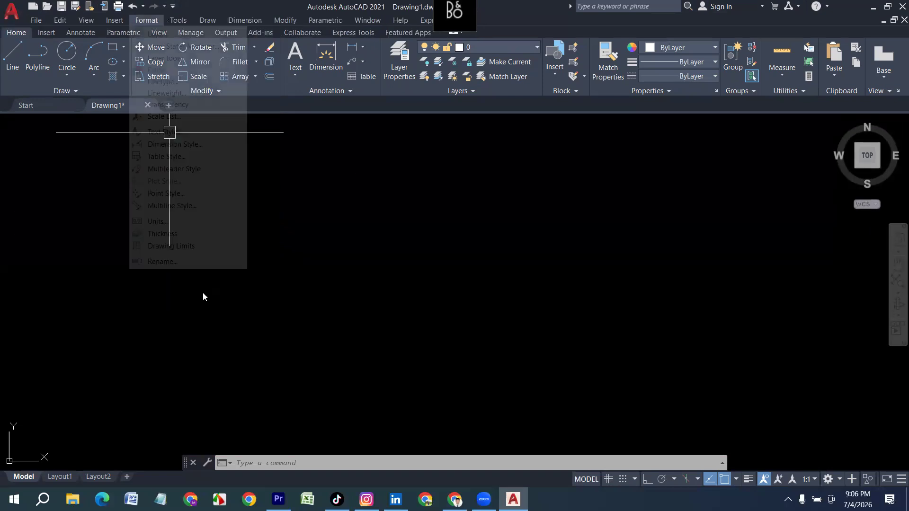
{"action": "left_click", "coordinate": [159, 221]}
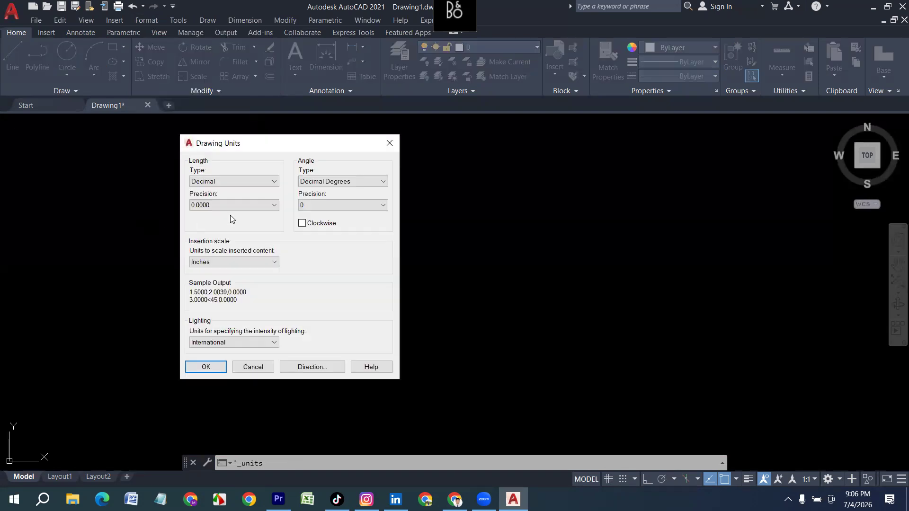
{"action": "left_click", "coordinate": [230, 179]}
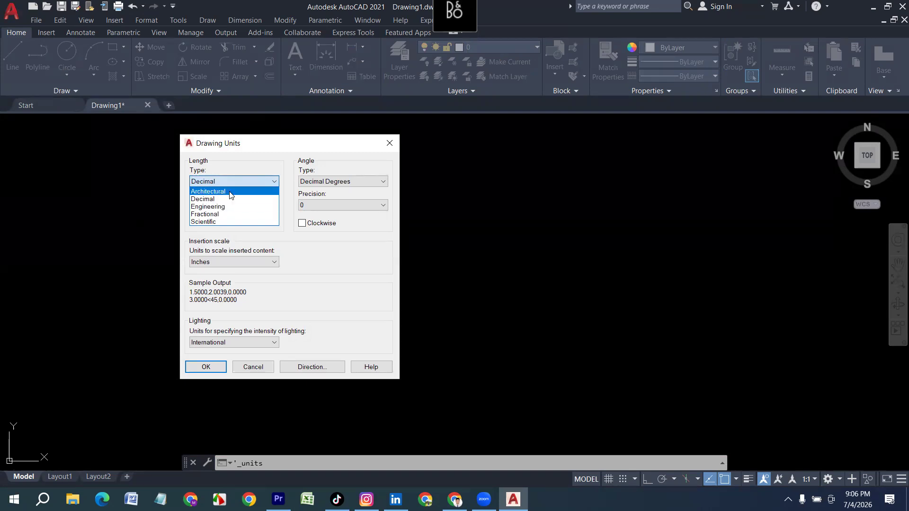
{"action": "left_click", "coordinate": [230, 192]}
{"action": "left_click", "coordinate": [224, 207]}
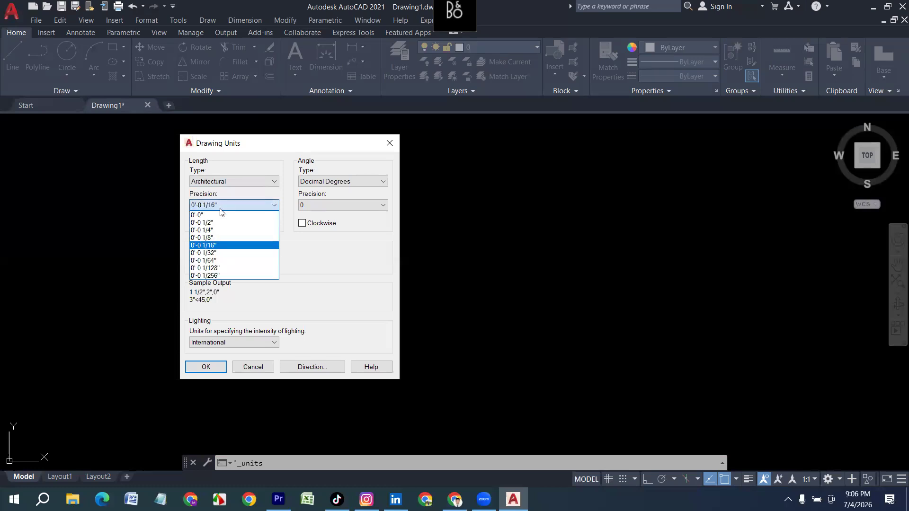
{"action": "left_click", "coordinate": [213, 216]}
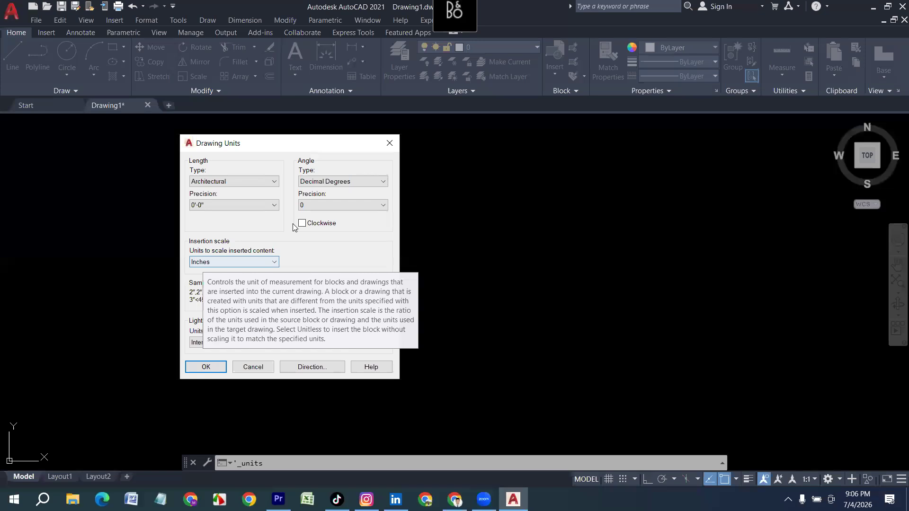
Set the drawing's angle type to Deg/Min/Sec and accept the drawing units.
{"action": "left_click", "coordinate": [313, 184]}
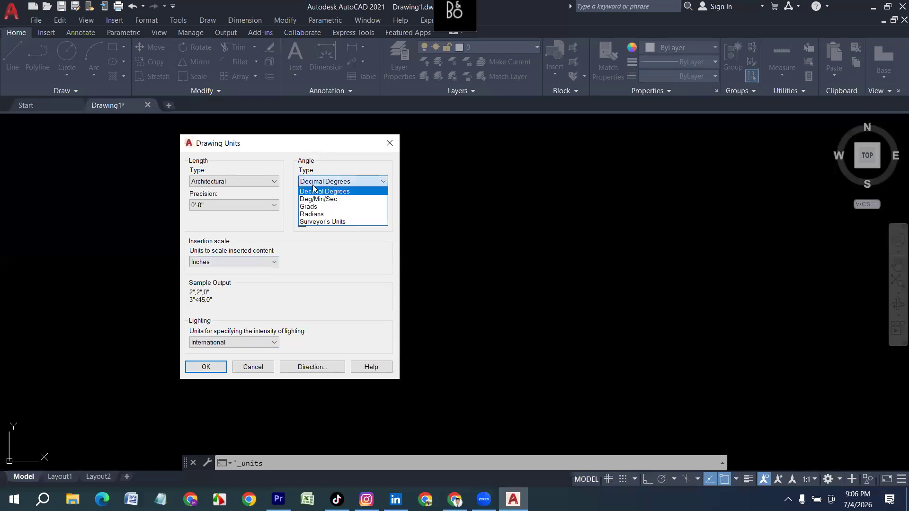
{"action": "left_click", "coordinate": [315, 200]}
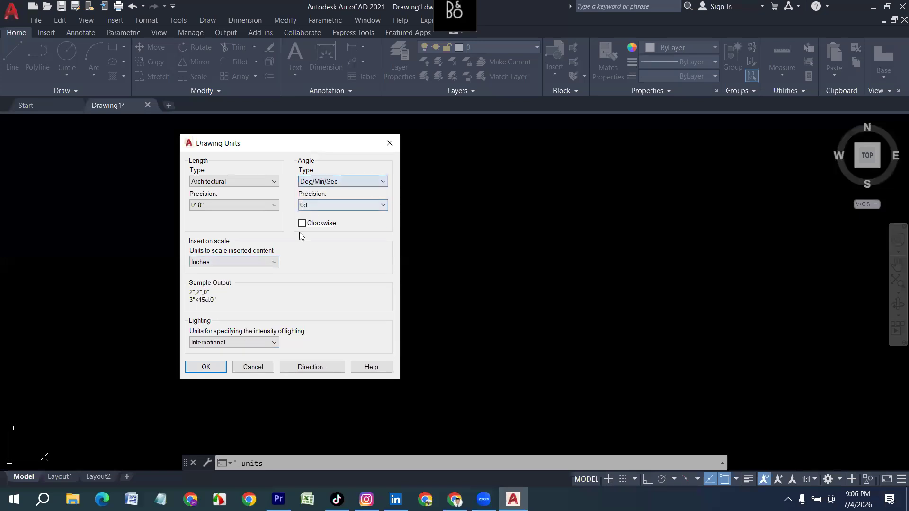
{"action": "left_click", "coordinate": [207, 368]}
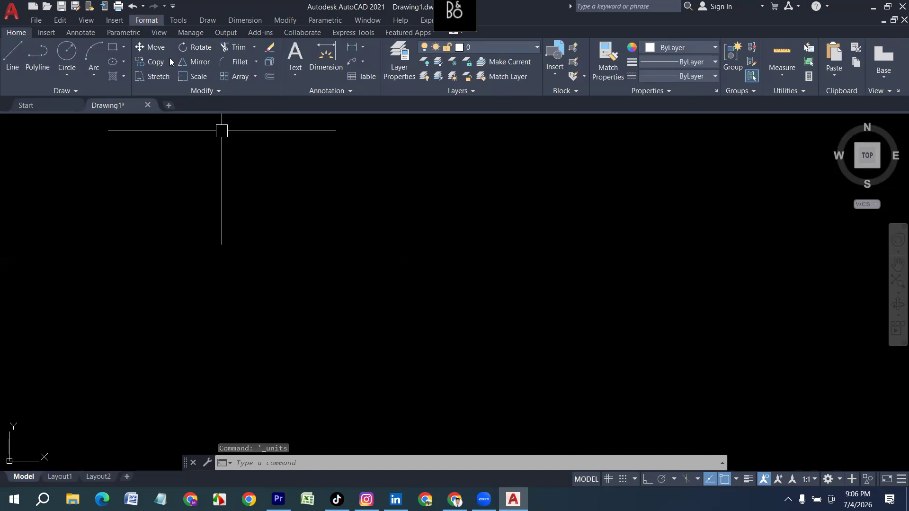
Modify the Standard dimension style's primary linear units to Architectural with a precision of 0'-0".
{"action": "left_click", "coordinate": [146, 19]}
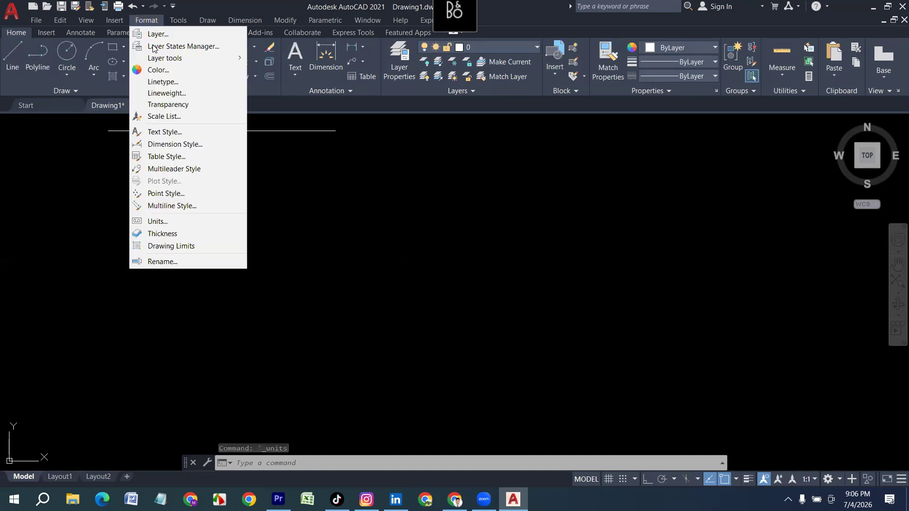
{"action": "left_click", "coordinate": [183, 145]}
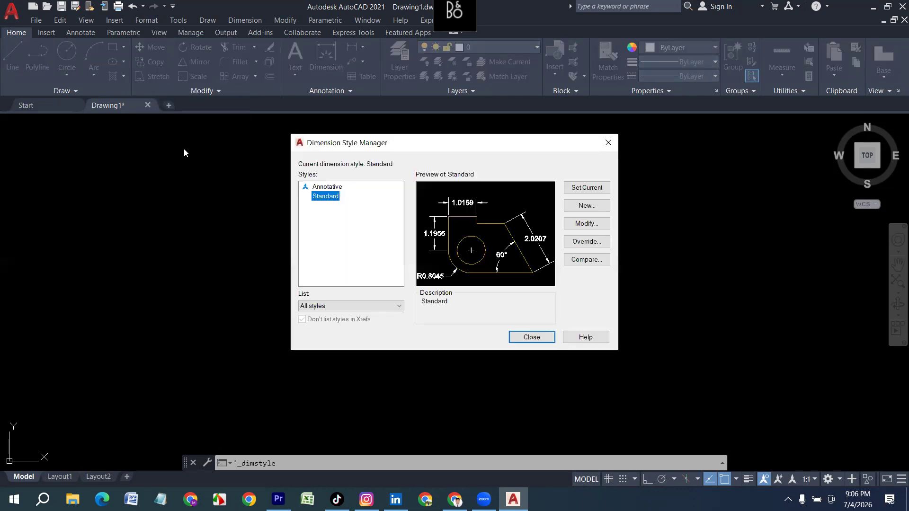
{"action": "left_click_drag", "start_coordinate": [394, 149], "coordinate": [287, 136]}
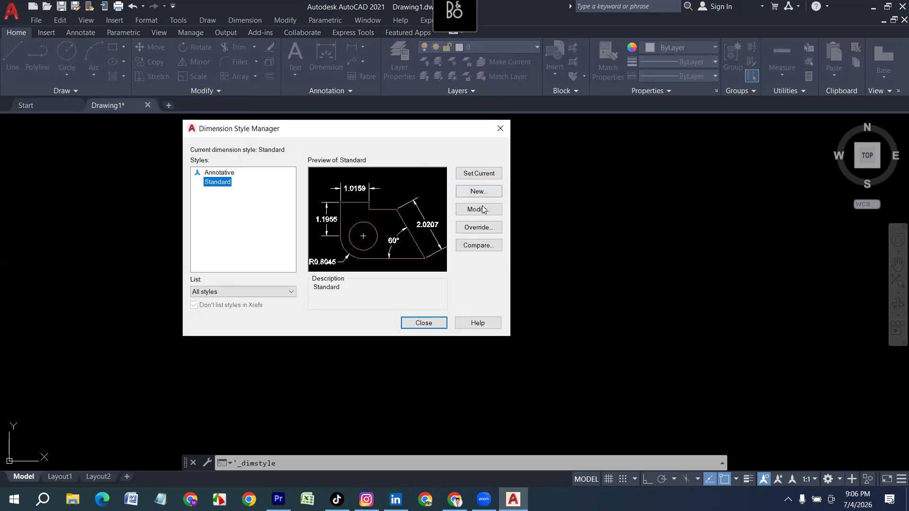
{"action": "left_click", "coordinate": [482, 211]}
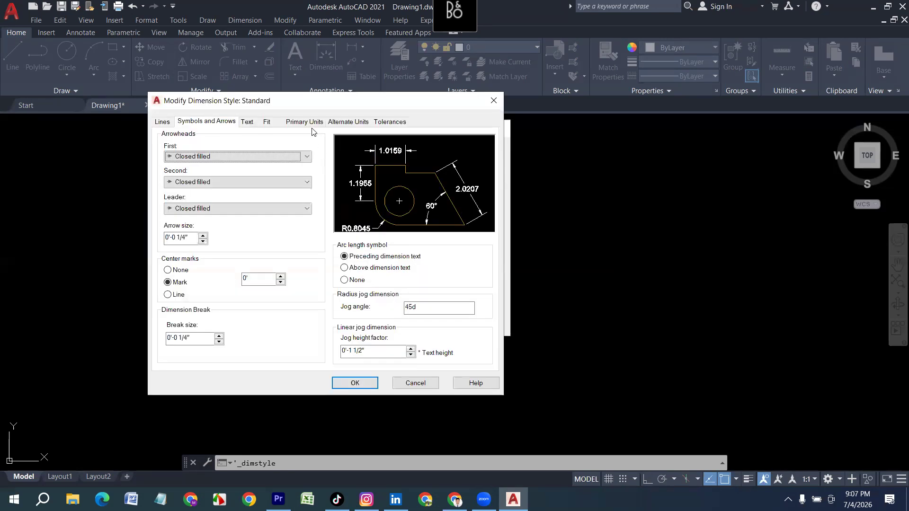
{"action": "left_click", "coordinate": [312, 127]}
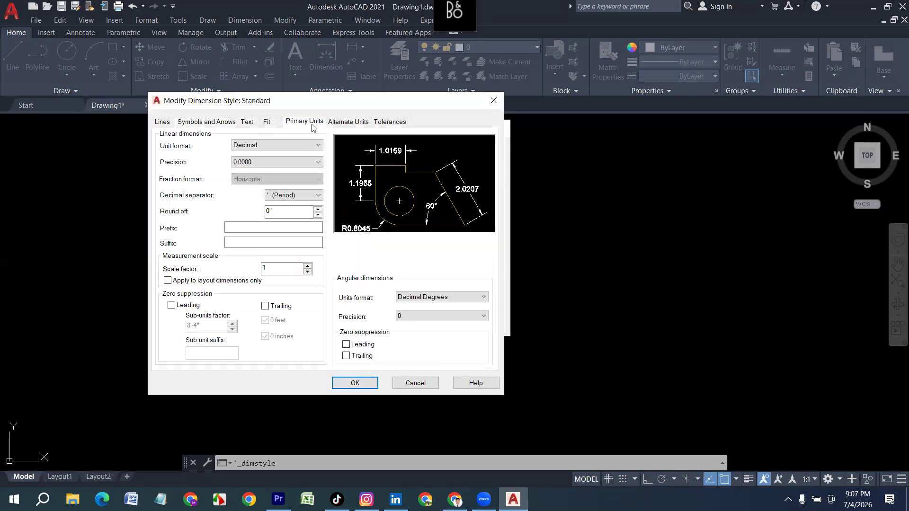
{"action": "left_click", "coordinate": [276, 145]}
{"action": "left_click", "coordinate": [272, 178]}
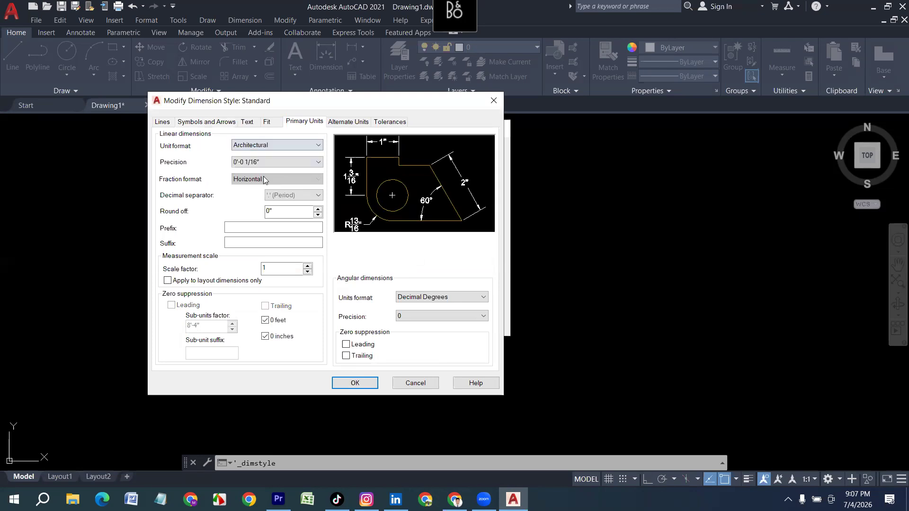
{"action": "left_click", "coordinate": [271, 165]}
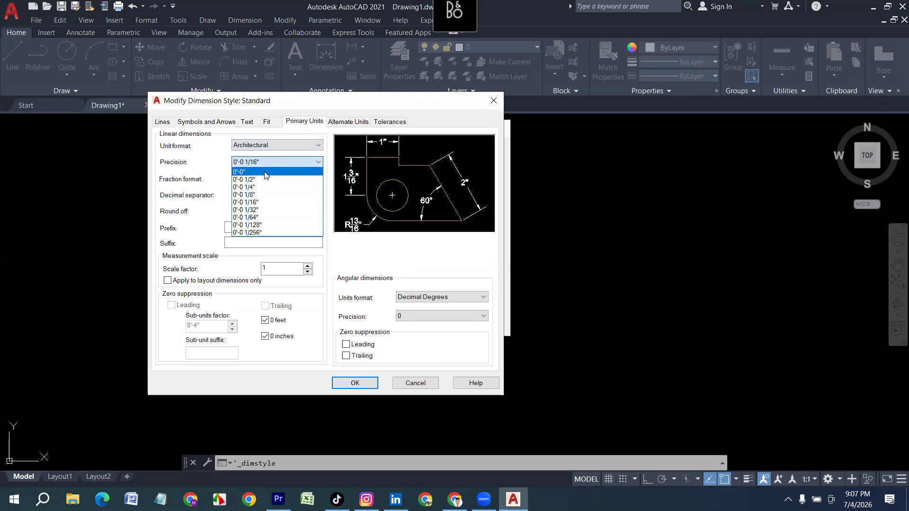
{"action": "left_click", "coordinate": [265, 173]}
Set the Standard dimension style's text height to 6.
{"action": "left_click", "coordinate": [252, 123]}
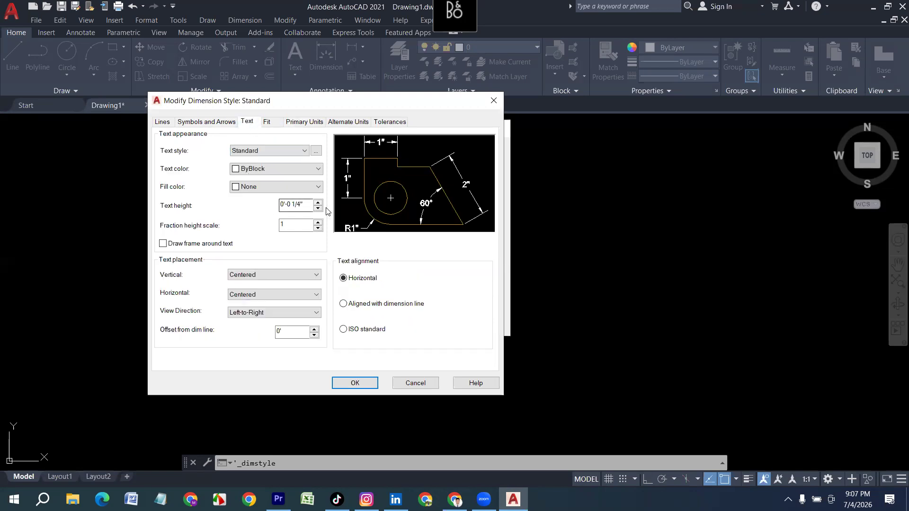
{"action": "left_click_drag", "start_coordinate": [308, 201], "coordinate": [211, 205]}
{"action": "type", "text": "6"}
Set the Standard dimension style's first and second arrowheads to Oblique, with arrow size 4" and center mark size 2.
{"action": "left_click", "coordinate": [209, 126]}
{"action": "left_click", "coordinate": [212, 157]}
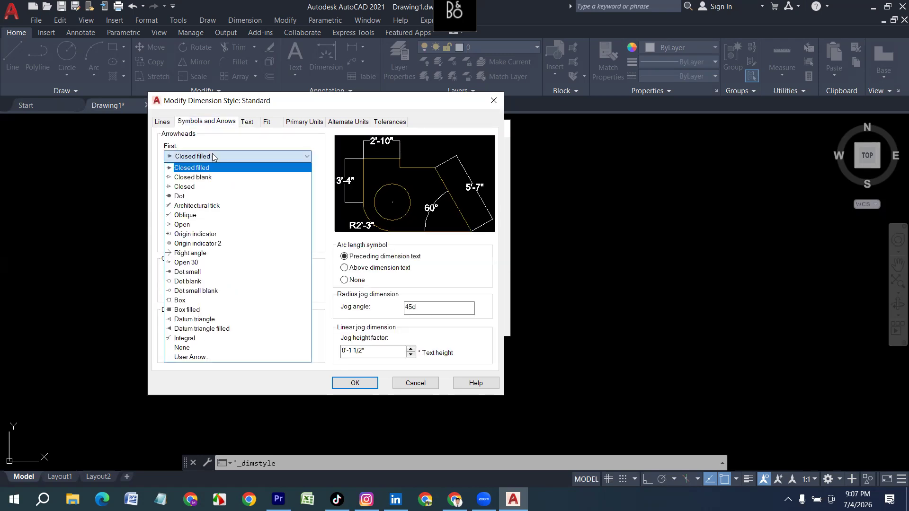
{"action": "left_click", "coordinate": [189, 218]}
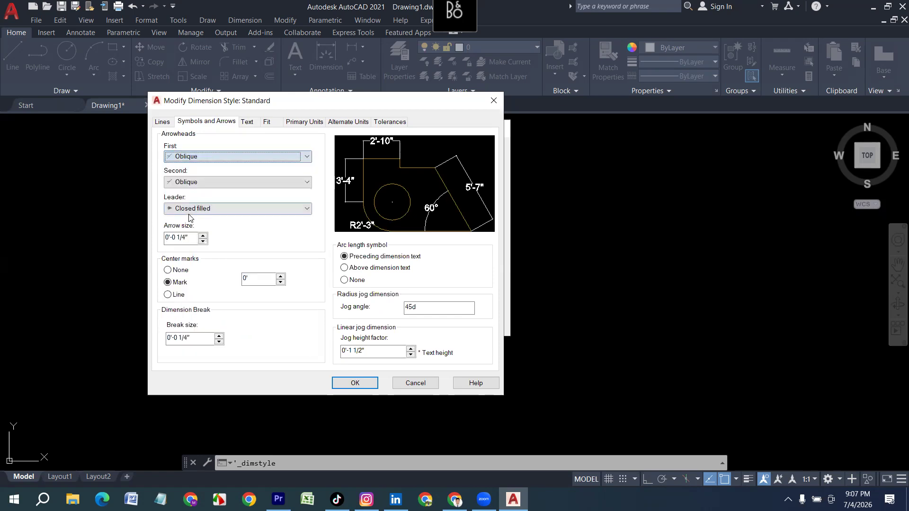
{"action": "left_click_drag", "start_coordinate": [193, 238], "coordinate": [115, 256]}
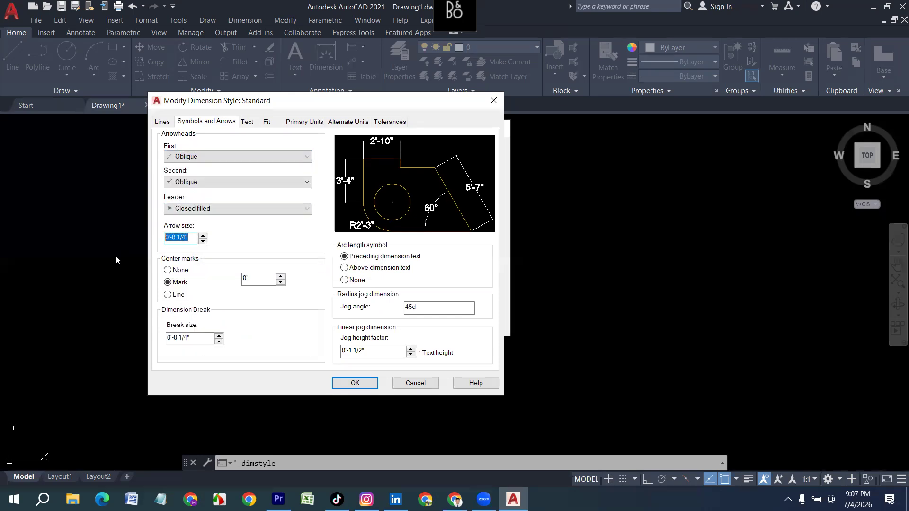
{"action": "type", "text": "4"}
{"action": "double_click", "coordinate": [258, 280]}
{"action": "type", "text": "3"}
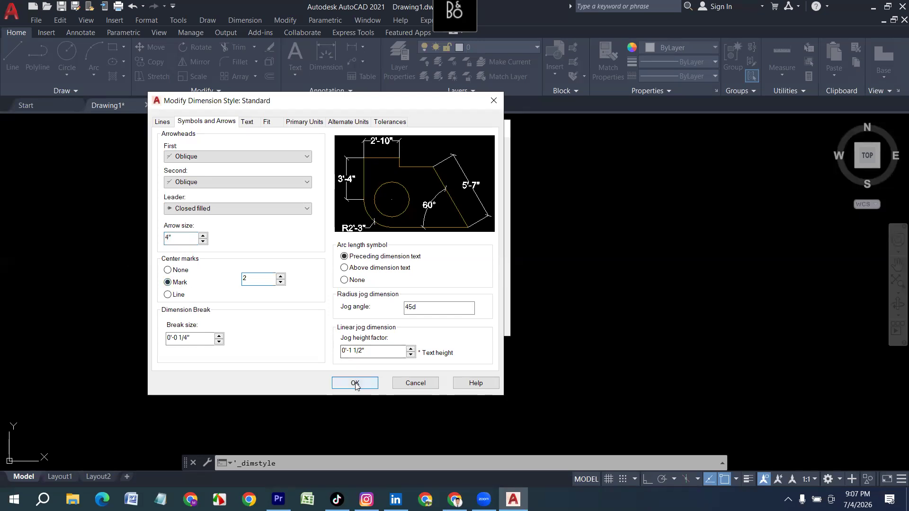
Save the dimension style changes and set the Standard style as current.
{"action": "left_click", "coordinate": [354, 384]}
{"action": "left_click", "coordinate": [478, 175]}
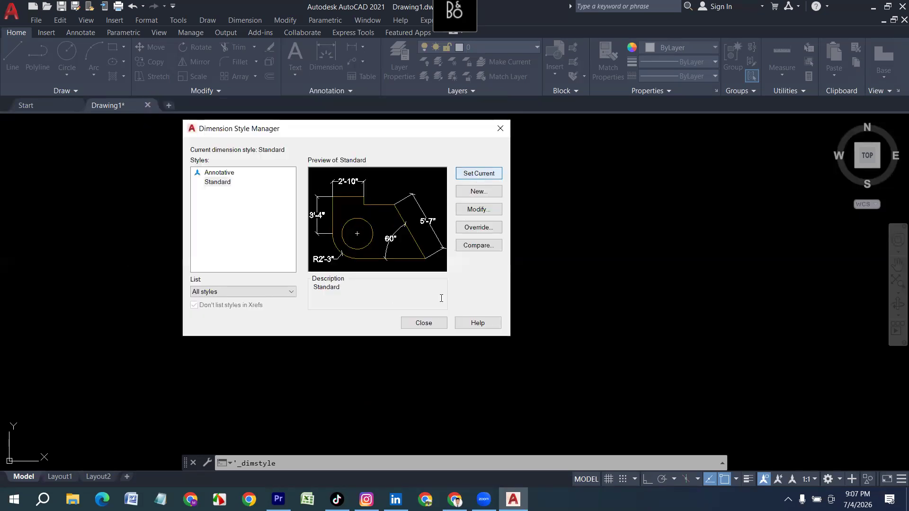
{"action": "left_click", "coordinate": [423, 324]}
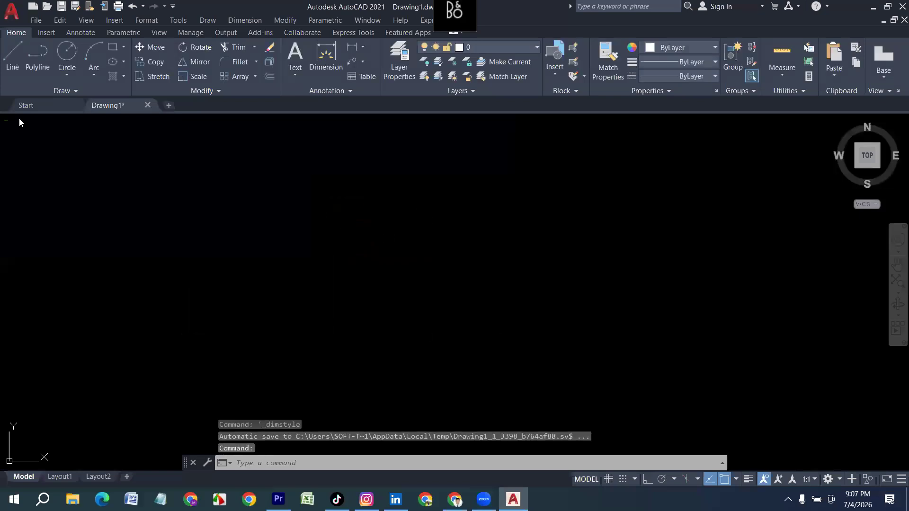
Try to turn off the Show UCS Icon at Origin setting.
{"action": "left_click", "coordinate": [86, 20]}
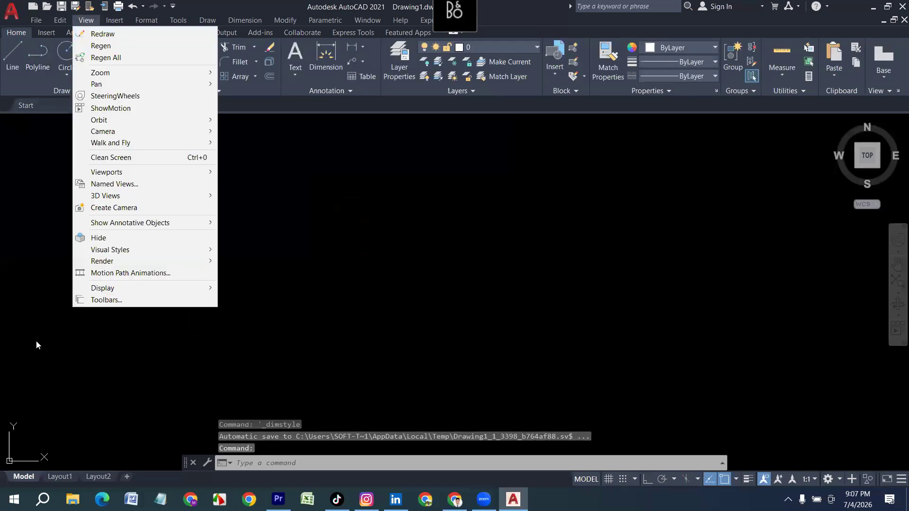
{"action": "left_click", "coordinate": [37, 341]}
{"action": "scroll", "coordinate": [193, 304], "scroll_direction": "down", "scroll_amount": 5}
{"action": "left_click", "coordinate": [194, 304]}
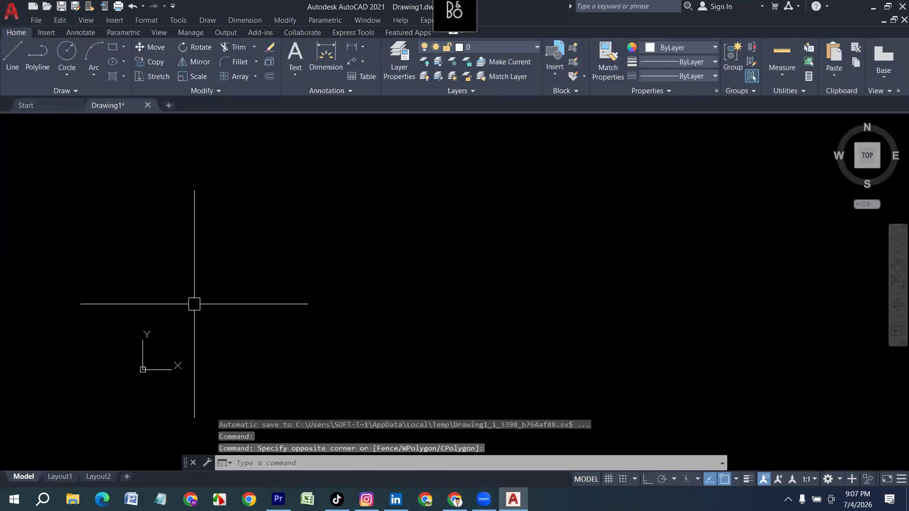
{"action": "right_click", "coordinate": [139, 370]}
{"action": "mouse_move", "coordinate": [172, 364]}
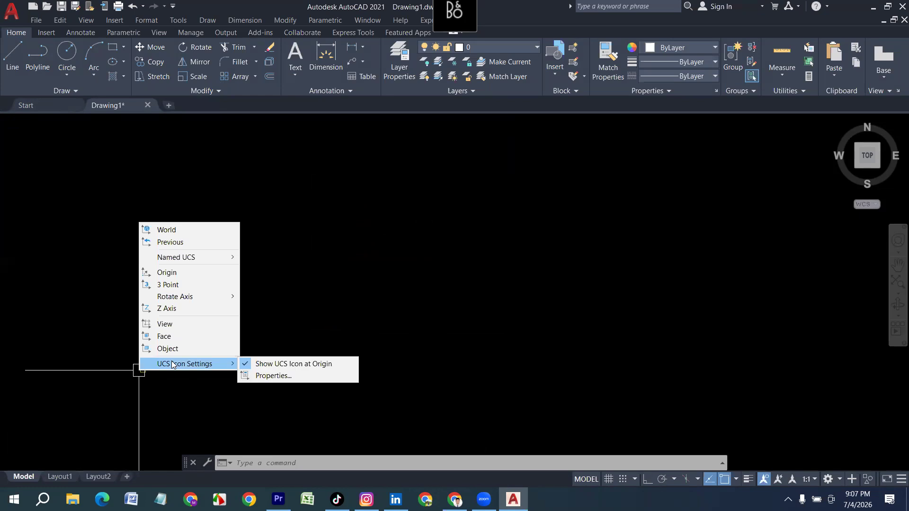
{"action": "left_click", "coordinate": [298, 365]}
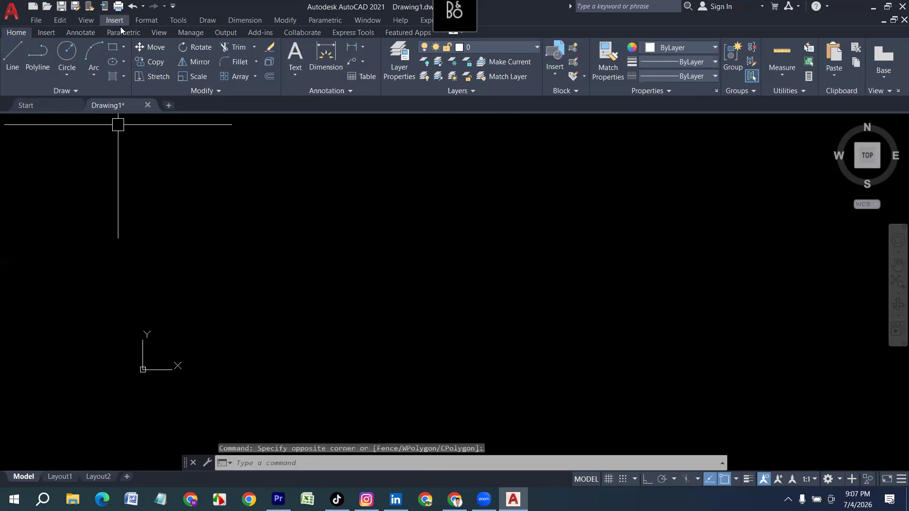
Turn off the UCS icon's Origin display setting so the icon is no longer tied to the drawing origin.
{"action": "left_click", "coordinate": [84, 25]}
{"action": "mouse_move", "coordinate": [104, 289]}
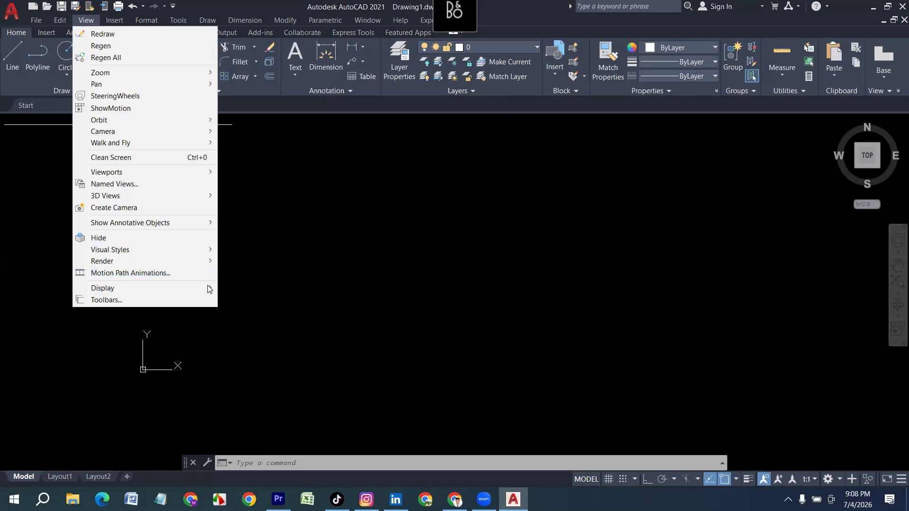
{"action": "mouse_move", "coordinate": [211, 289]}
{"action": "mouse_move", "coordinate": [269, 288]}
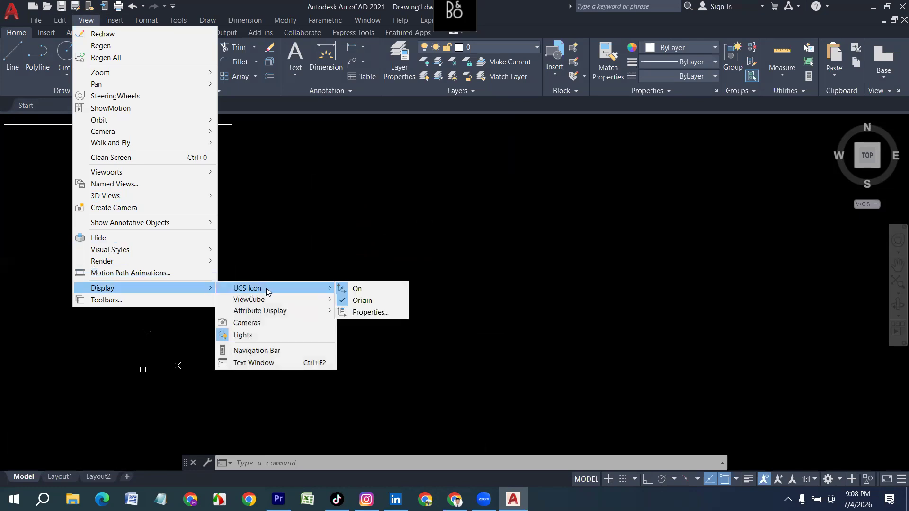
{"action": "left_click", "coordinate": [369, 302]}
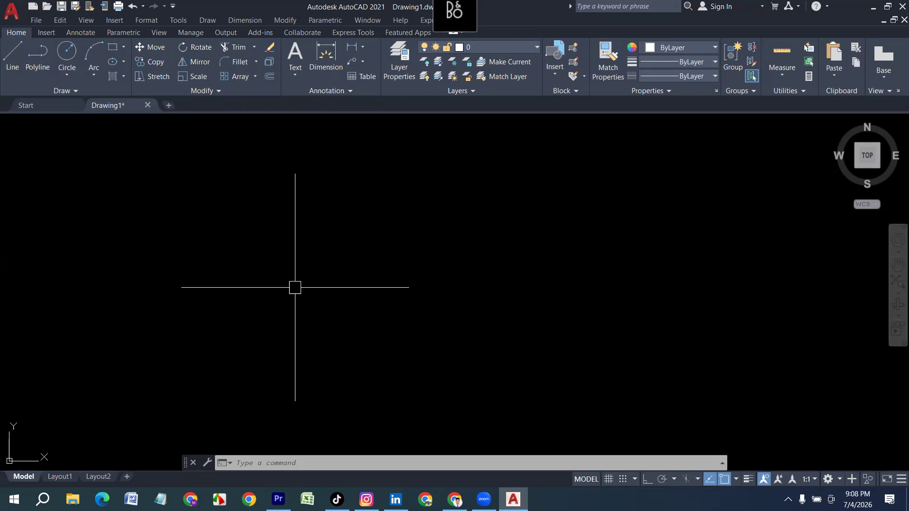
Set the 2D model space uniform background color to White in the display options and apply it.
{"action": "type", "text": "OP"}
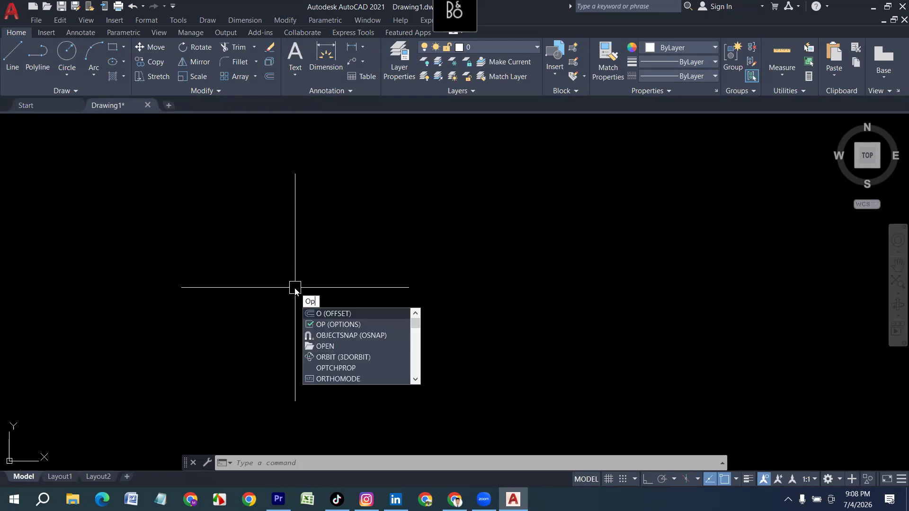
{"action": "key", "text": "Return"}
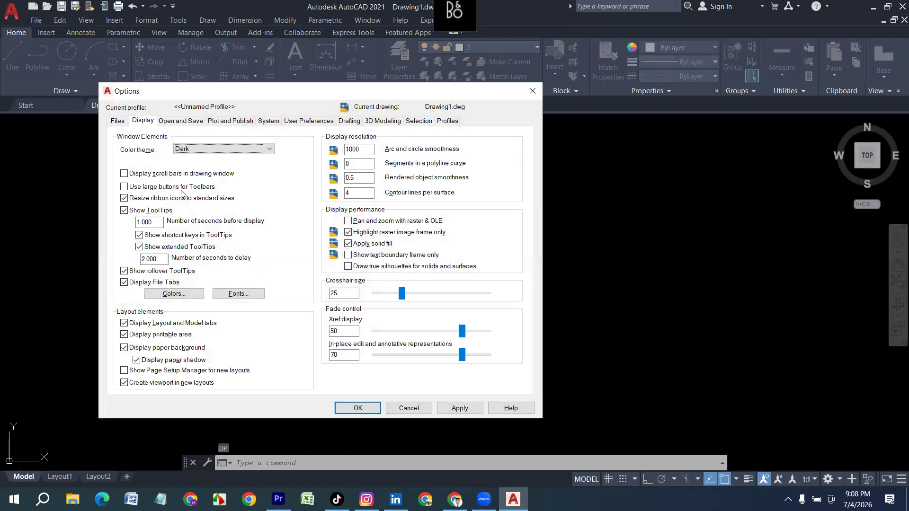
{"action": "left_click", "coordinate": [144, 121]}
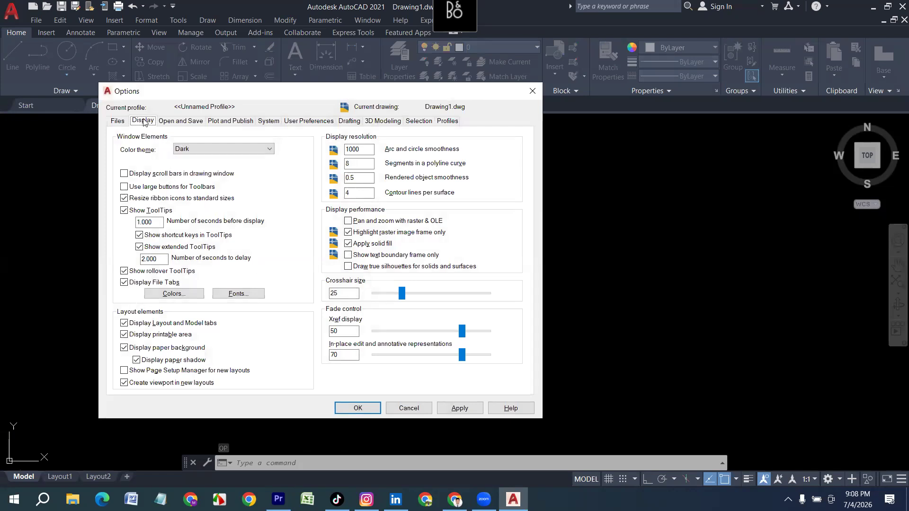
{"action": "left_click", "coordinate": [174, 294]}
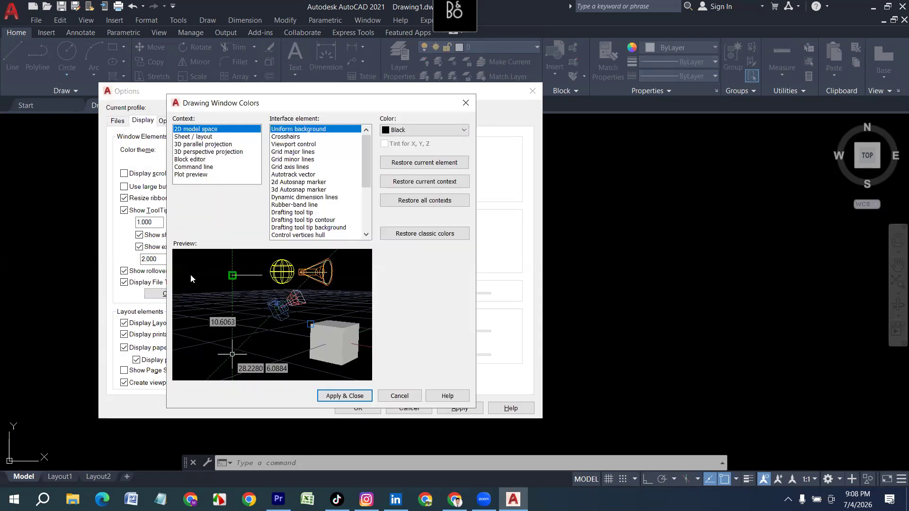
{"action": "left_click", "coordinate": [425, 130]}
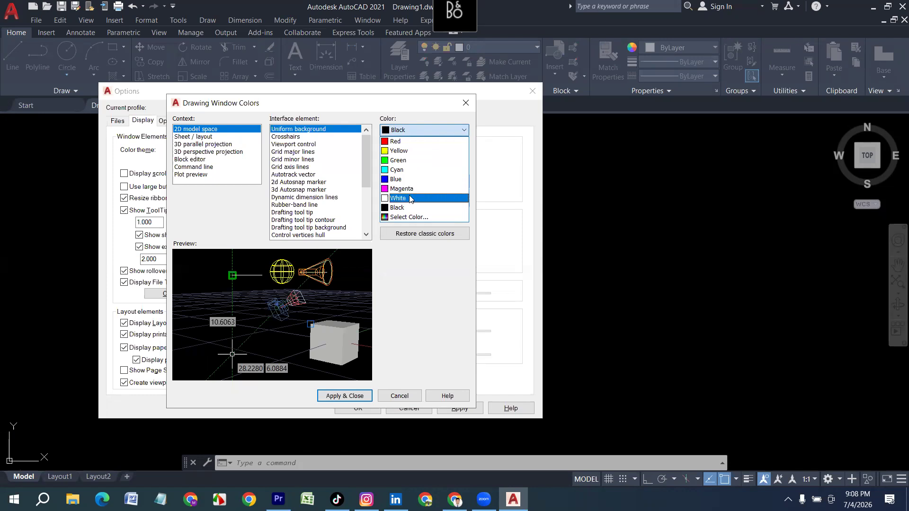
{"action": "left_click", "coordinate": [410, 199]}
{"action": "left_click", "coordinate": [358, 398]}
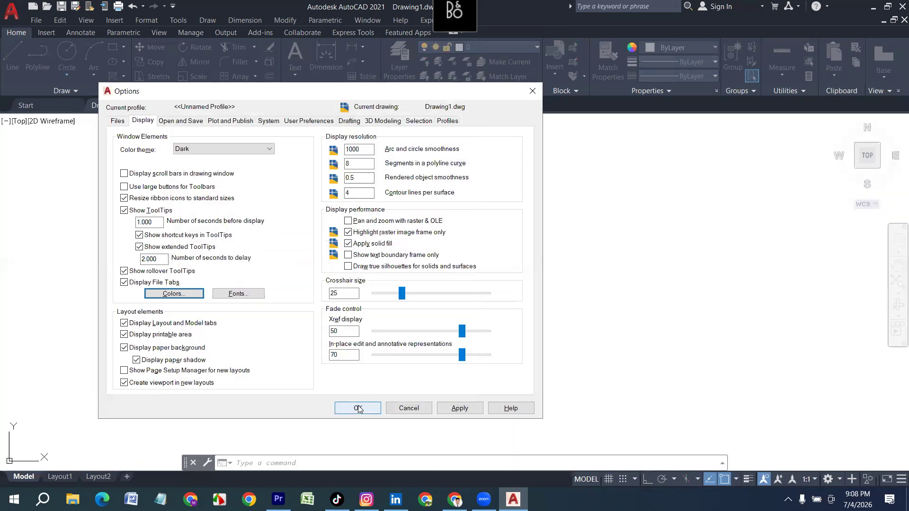
{"action": "left_click", "coordinate": [359, 409]}
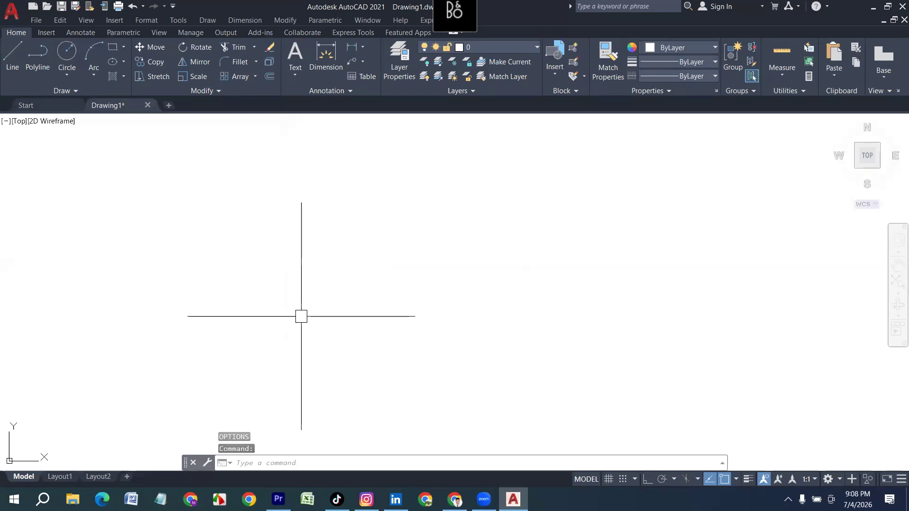
{"action": "type", "text": "op"}
{"action": "key", "text": "Return"}
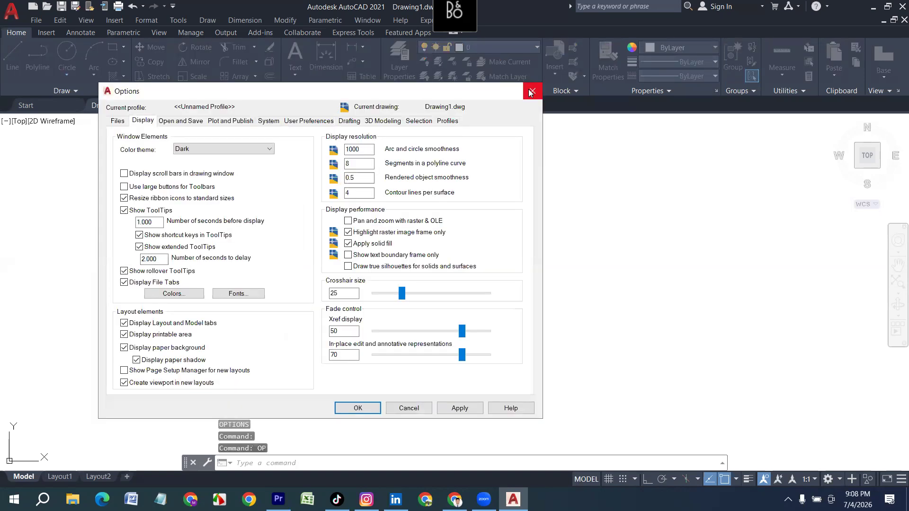
{"action": "left_click", "coordinate": [531, 93]}
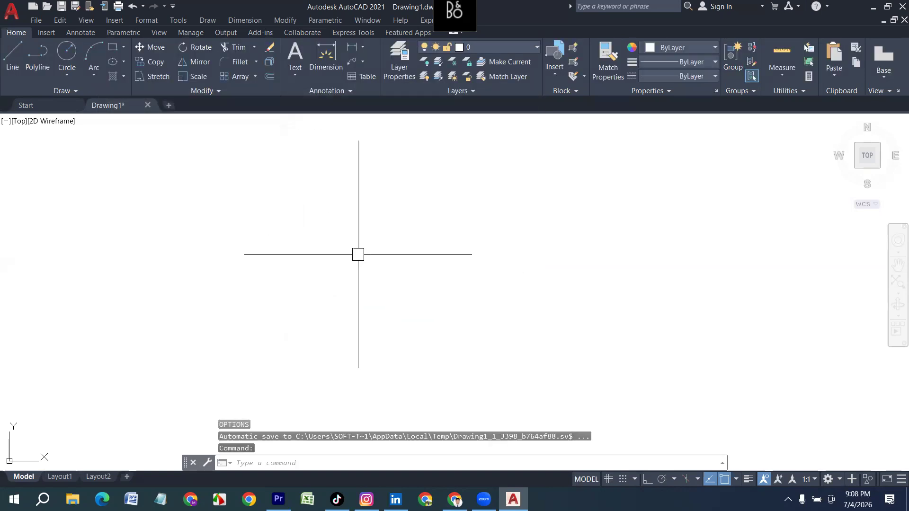
Set the 2D model space uniform background to the green index color 85 in the display options and apply it.
{"action": "left_click", "coordinate": [9, 18]}
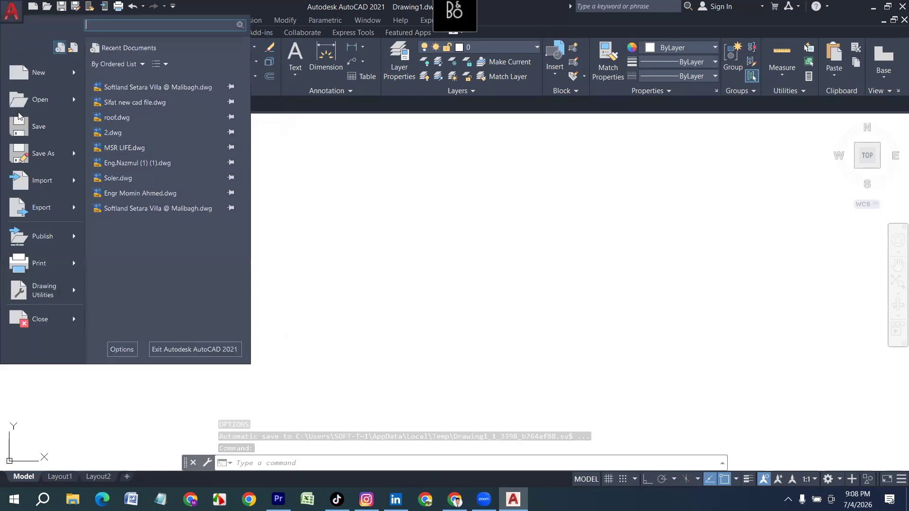
{"action": "left_click", "coordinate": [129, 351]}
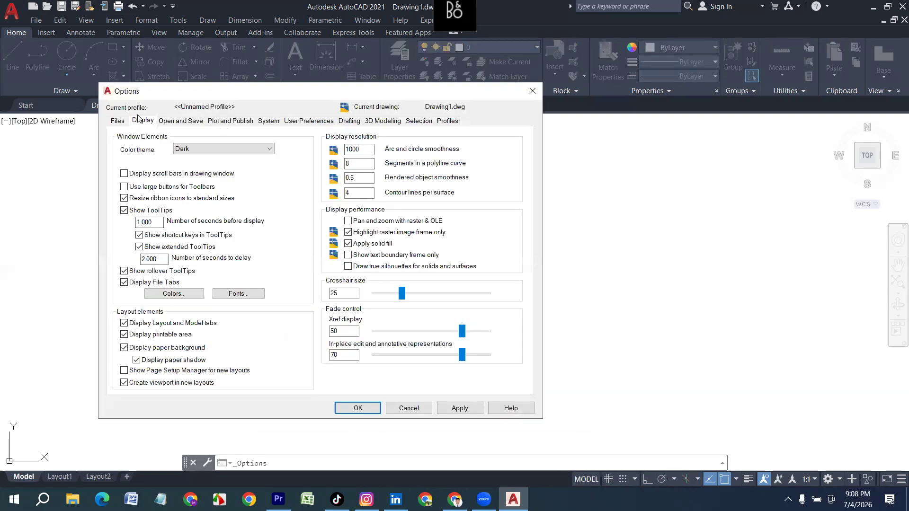
{"action": "left_click", "coordinate": [178, 293]}
{"action": "left_click", "coordinate": [411, 132]}
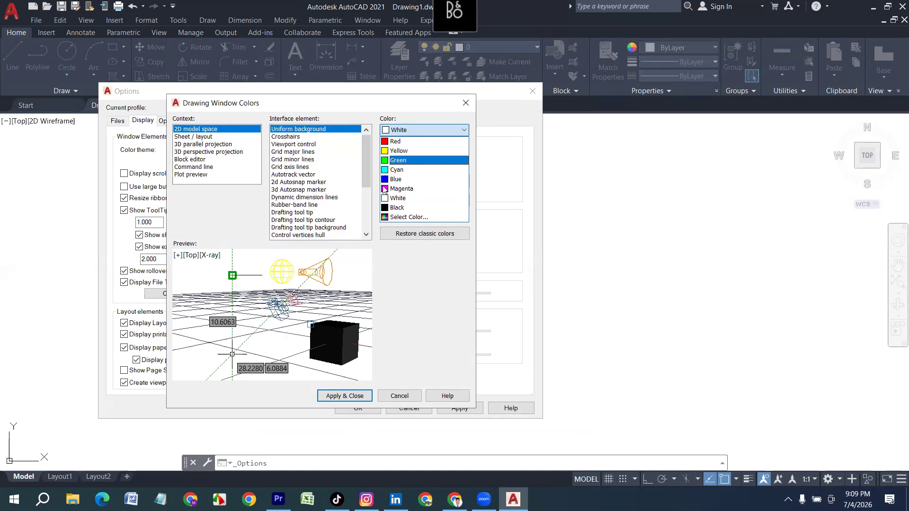
{"action": "left_click", "coordinate": [411, 217]}
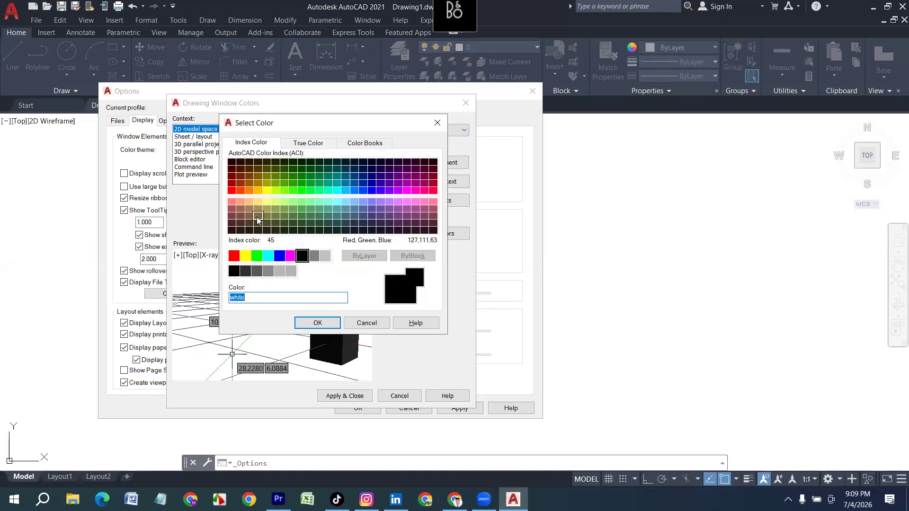
{"action": "left_click", "coordinate": [372, 176]}
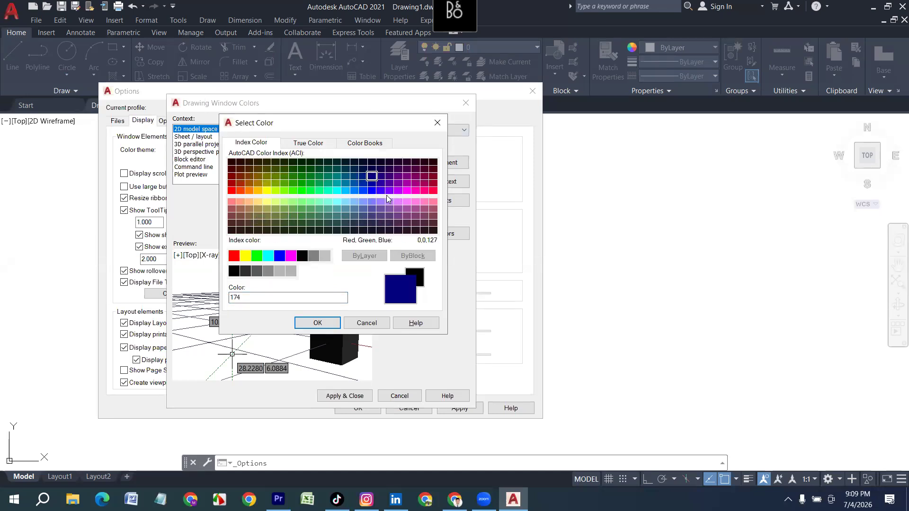
{"action": "left_click", "coordinate": [294, 216]}
{"action": "left_click", "coordinate": [315, 323]}
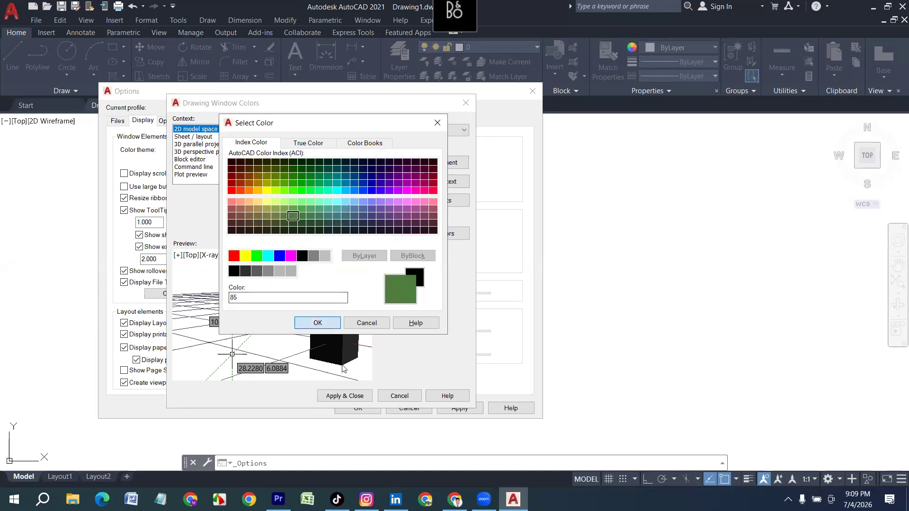
{"action": "left_click", "coordinate": [349, 396]}
{"action": "left_click", "coordinate": [358, 408]}
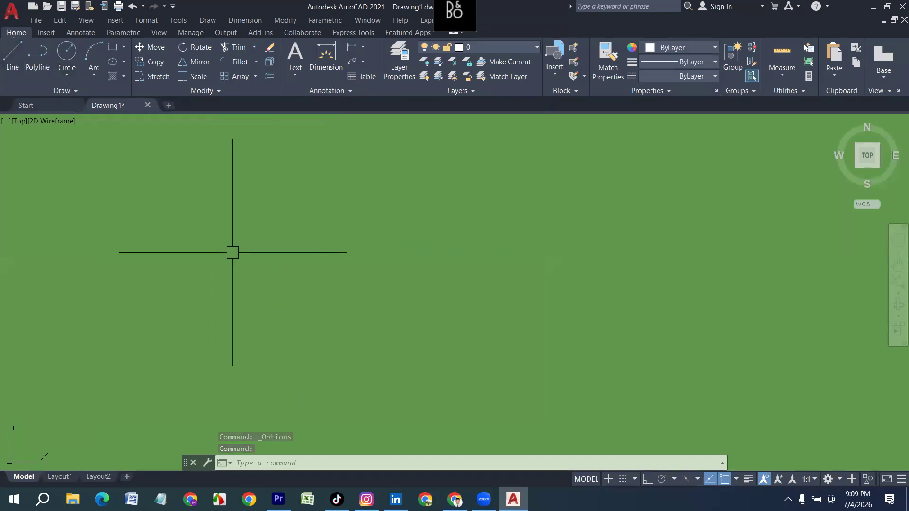
{"action": "left_click", "coordinate": [3, 8]}
{"action": "left_click", "coordinate": [2, 8]}
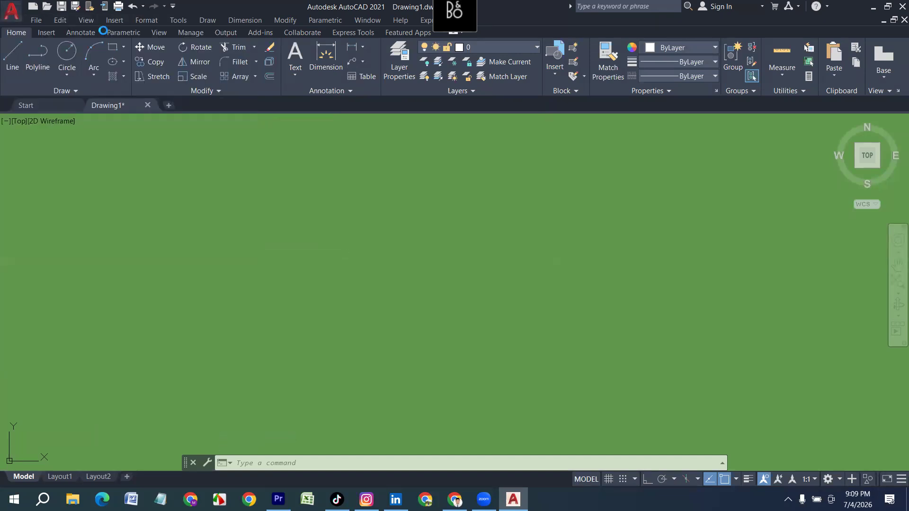
{"action": "left_click", "coordinate": [509, 276]}
Change the 2D model space uniform background from green to White and save the options.
{"action": "key", "text": "alt+o"}
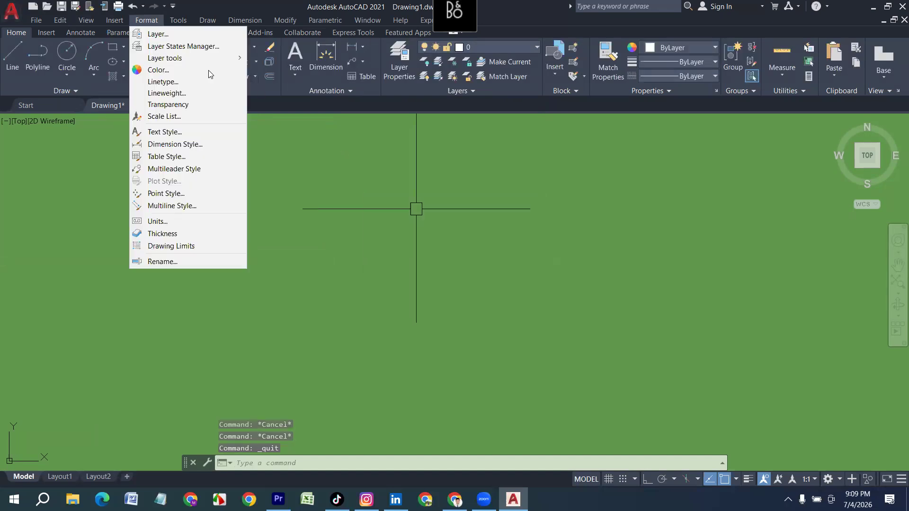
{"action": "key", "text": "Right"}
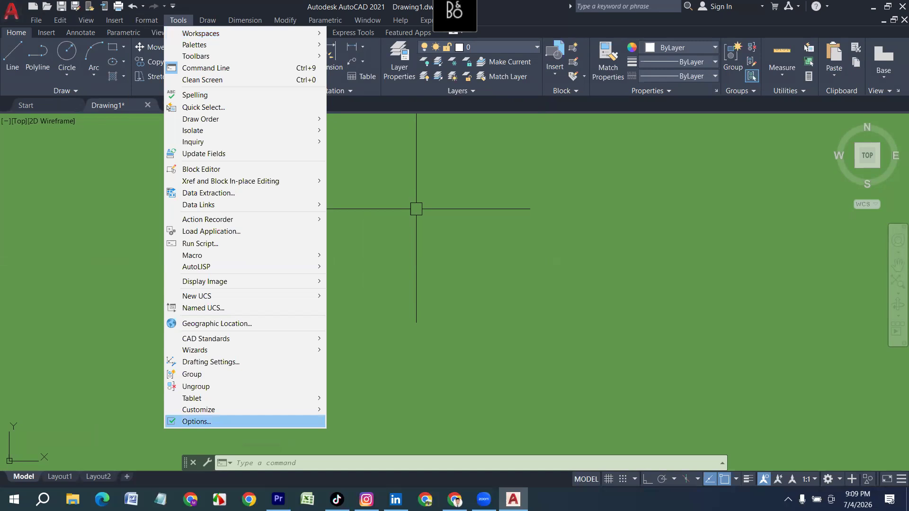
{"action": "left_click", "coordinate": [193, 419]}
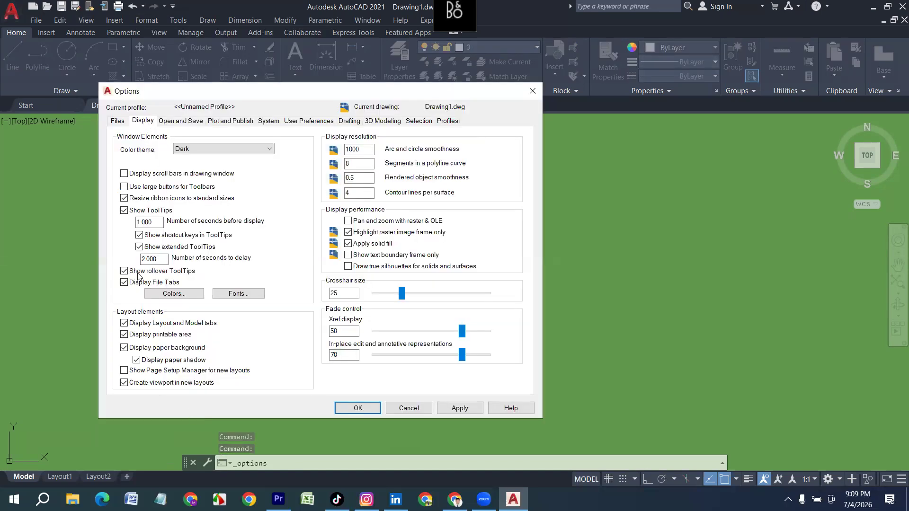
{"action": "left_click", "coordinate": [157, 293]}
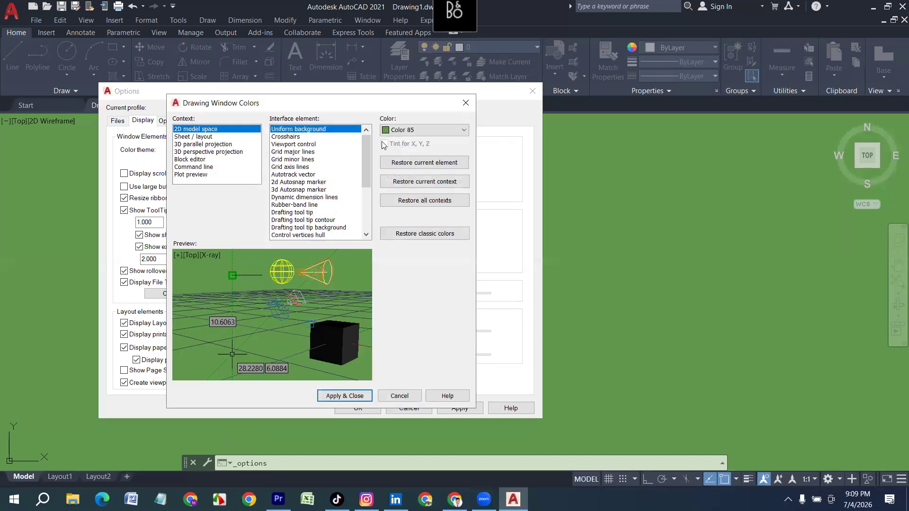
{"action": "left_click", "coordinate": [426, 132]}
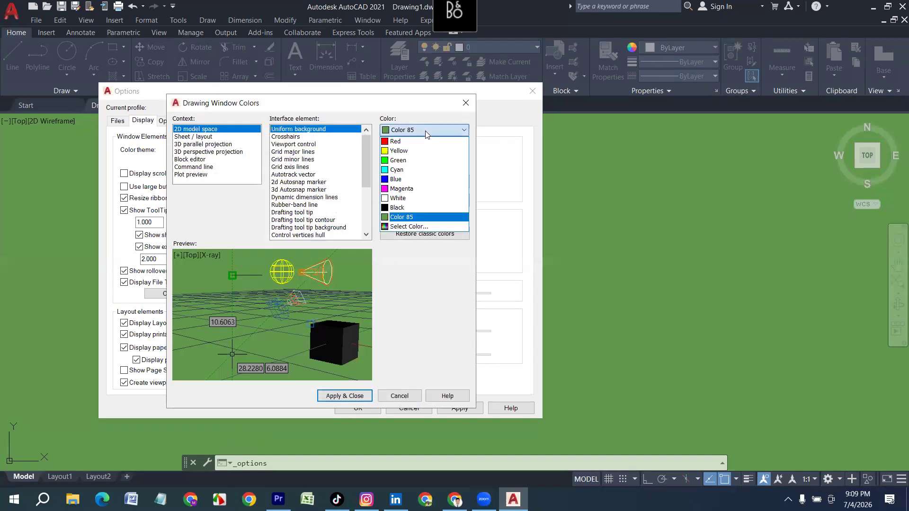
{"action": "left_click", "coordinate": [403, 199]}
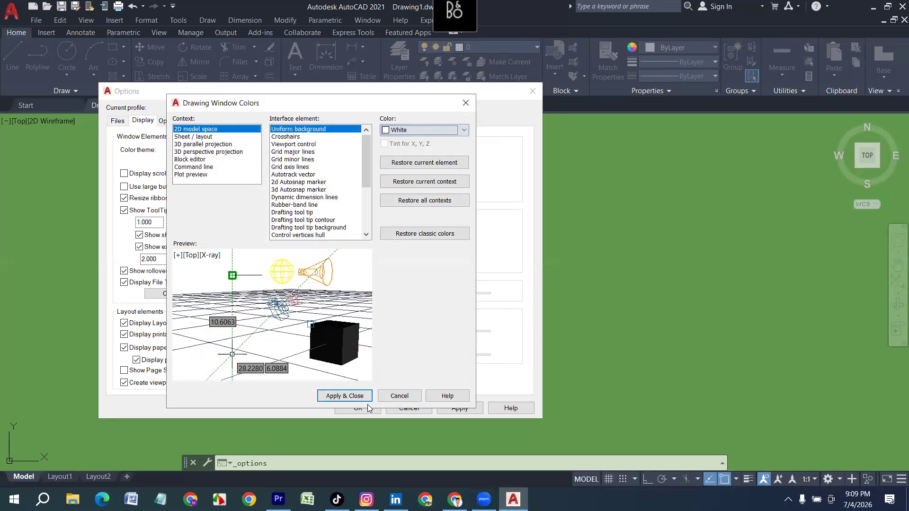
{"action": "left_click", "coordinate": [352, 396]}
{"action": "left_click", "coordinate": [357, 409]}
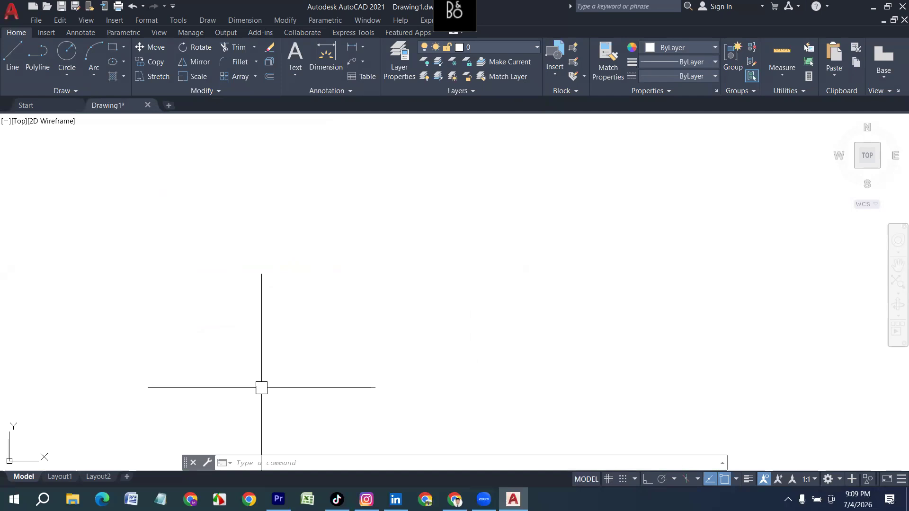
Open the recent drawing Softland Setara Villa @ Malibagh and examine the entrance doors of units A and B around the lobby.
{"action": "left_click", "coordinate": [21, 104]}
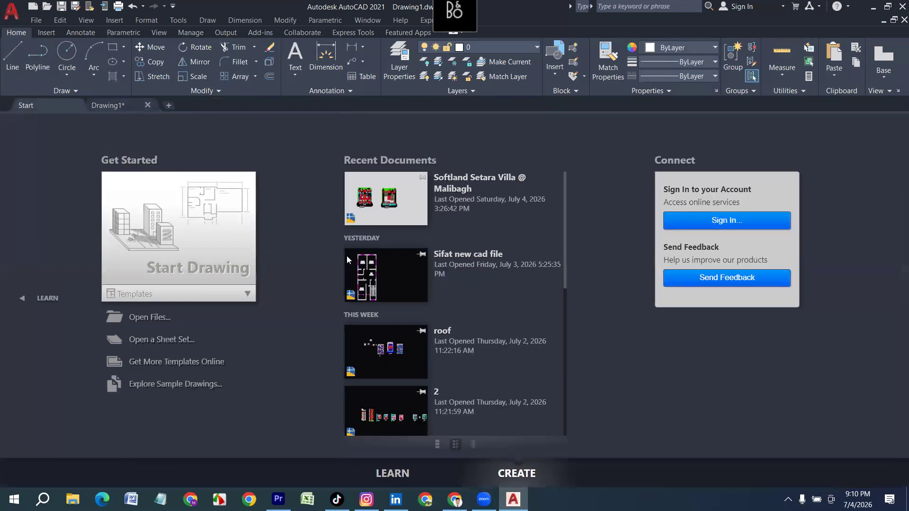
{"action": "left_click", "coordinate": [378, 214]}
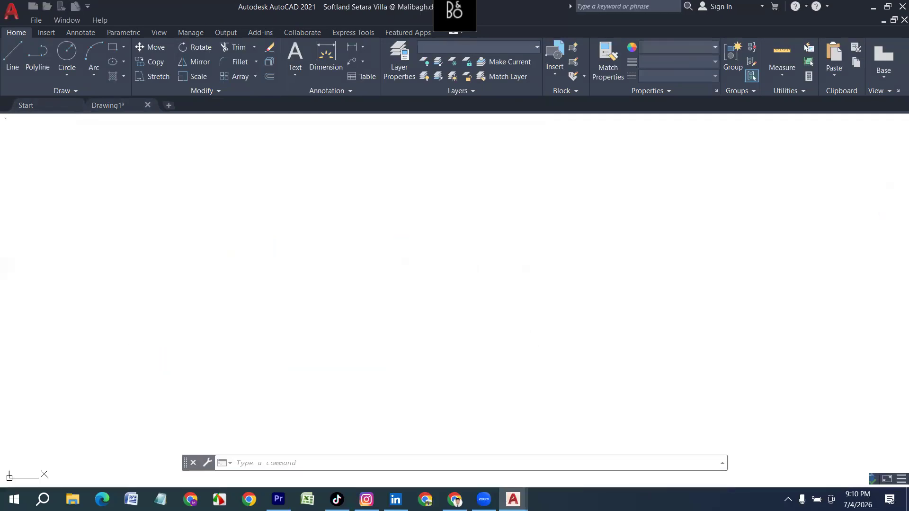
{"action": "scroll", "coordinate": [192, 290], "scroll_direction": "up", "scroll_amount": 10}
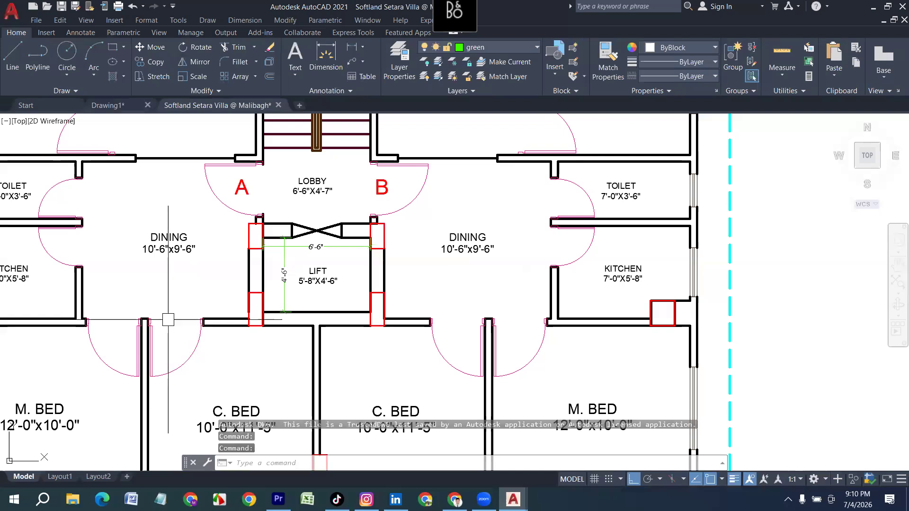
{"action": "scroll", "coordinate": [169, 340], "scroll_direction": "down", "scroll_amount": 2}
{"action": "scroll", "coordinate": [169, 340], "scroll_direction": "down", "scroll_amount": 2}
{"action": "scroll", "coordinate": [210, 280], "scroll_direction": "up", "scroll_amount": 4}
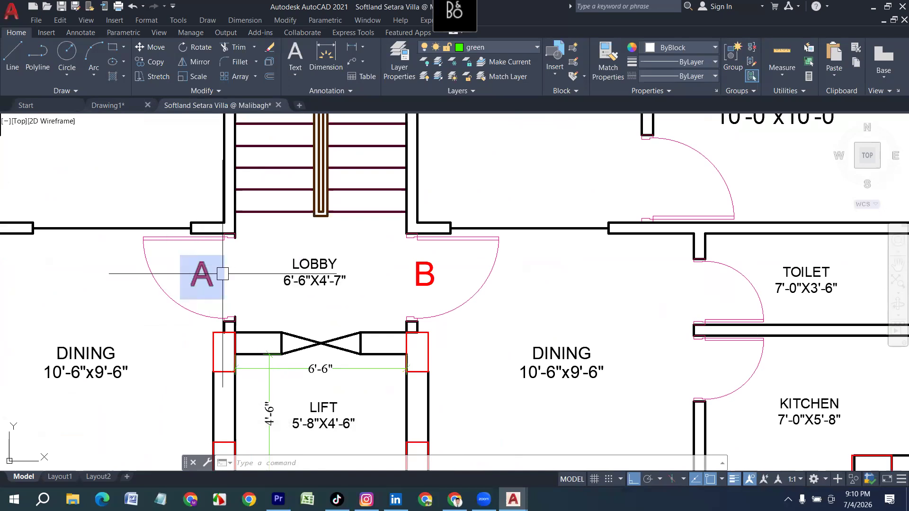
{"action": "scroll", "coordinate": [232, 284], "scroll_direction": "down", "scroll_amount": 2}
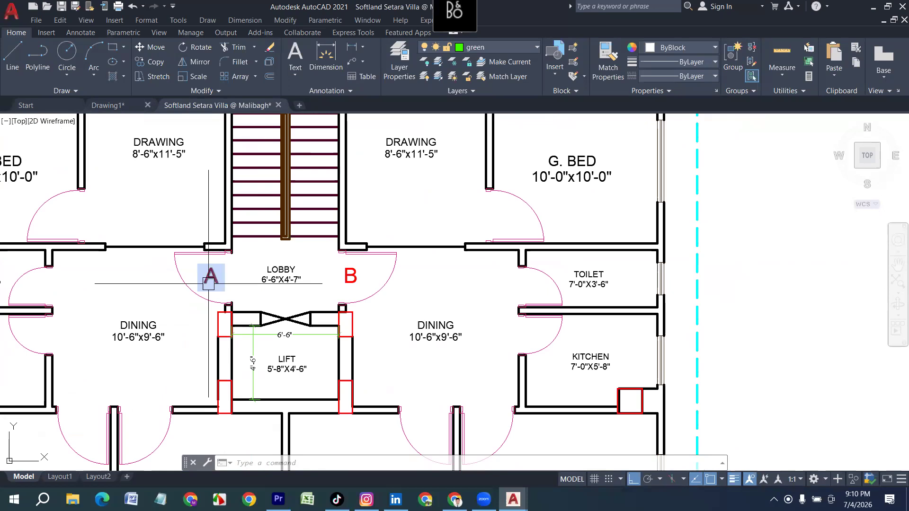
{"action": "mouse_move", "coordinate": [208, 284]}
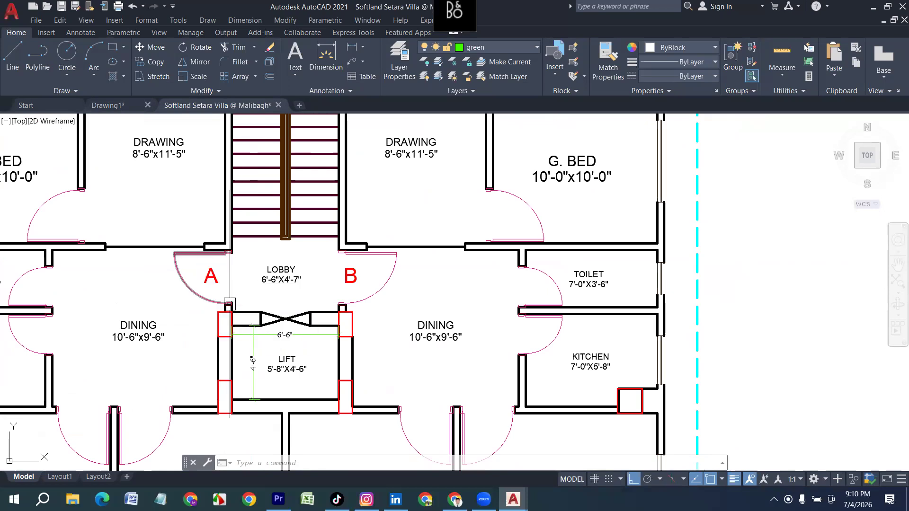
{"action": "mouse_move", "coordinate": [230, 253]}
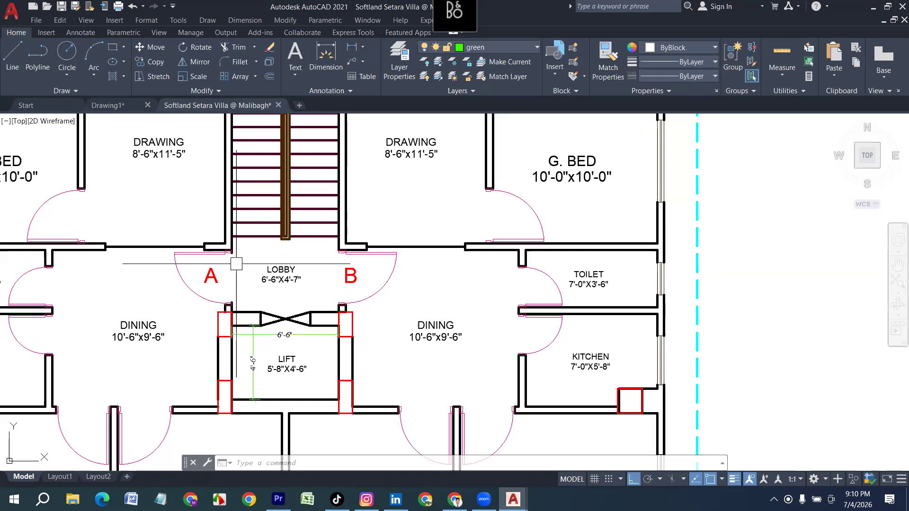
{"action": "scroll", "coordinate": [236, 272], "scroll_direction": "up", "scroll_amount": 2}
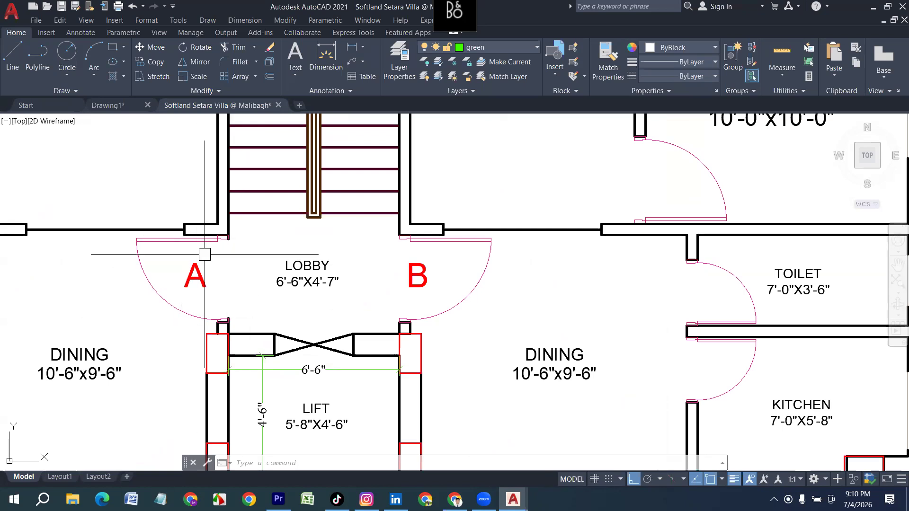
Examine the bedroom, toilet and kitchen doors in the floor plan of units A and B.
{"action": "scroll", "coordinate": [249, 315], "scroll_direction": "down", "scroll_amount": 4}
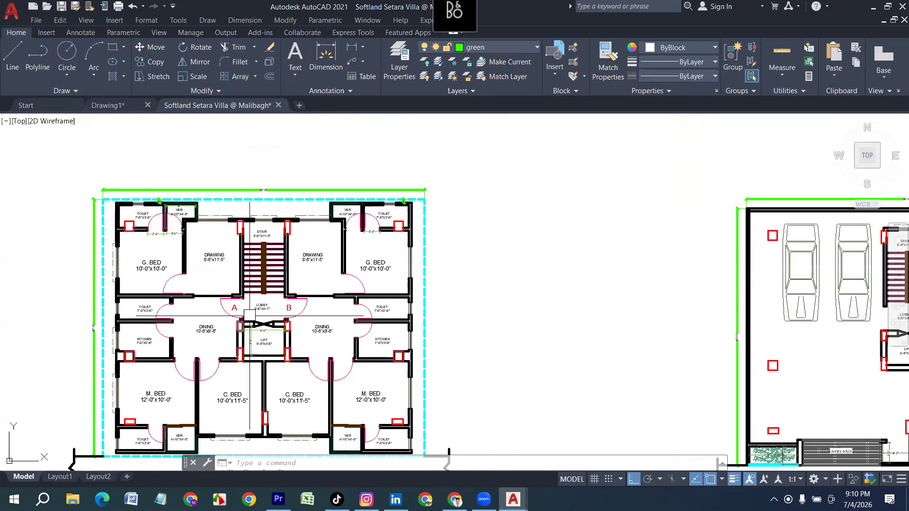
{"action": "scroll", "coordinate": [210, 309], "scroll_direction": "up", "scroll_amount": 2}
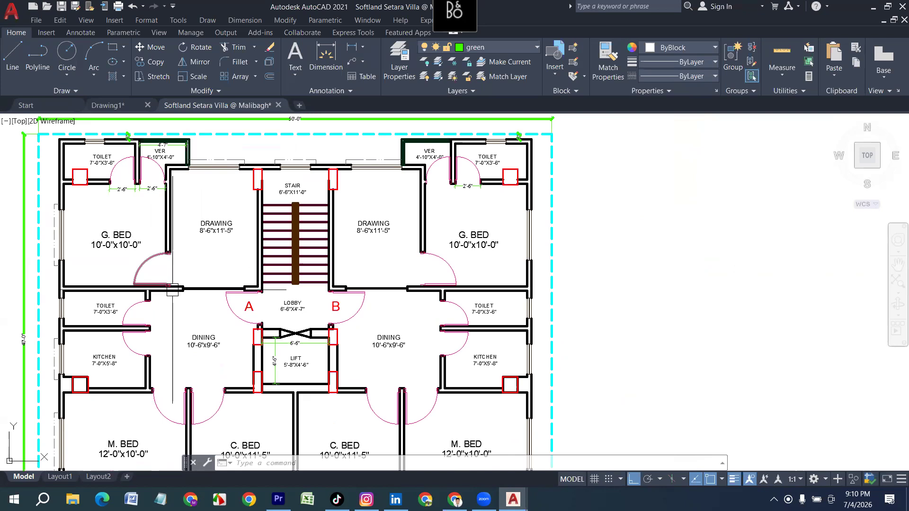
{"action": "mouse_move", "coordinate": [177, 282]}
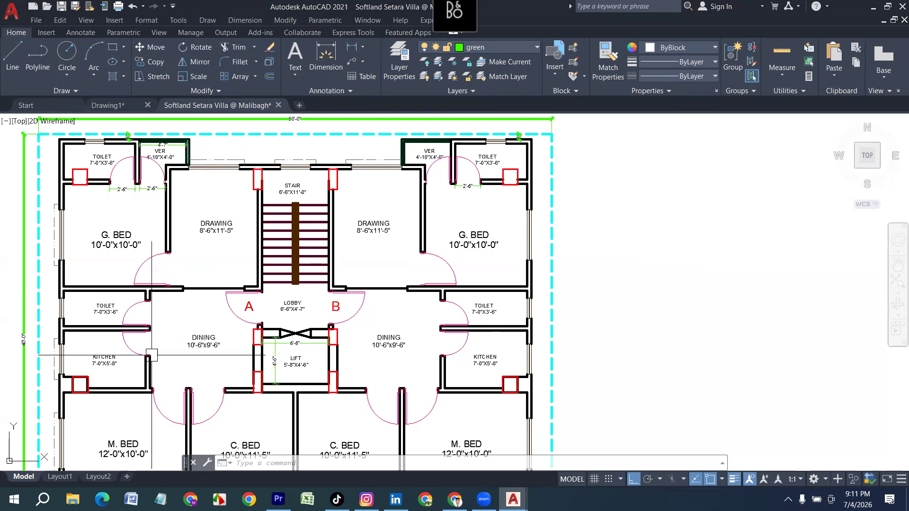
{"action": "scroll", "coordinate": [152, 355], "scroll_direction": "up", "scroll_amount": 2}
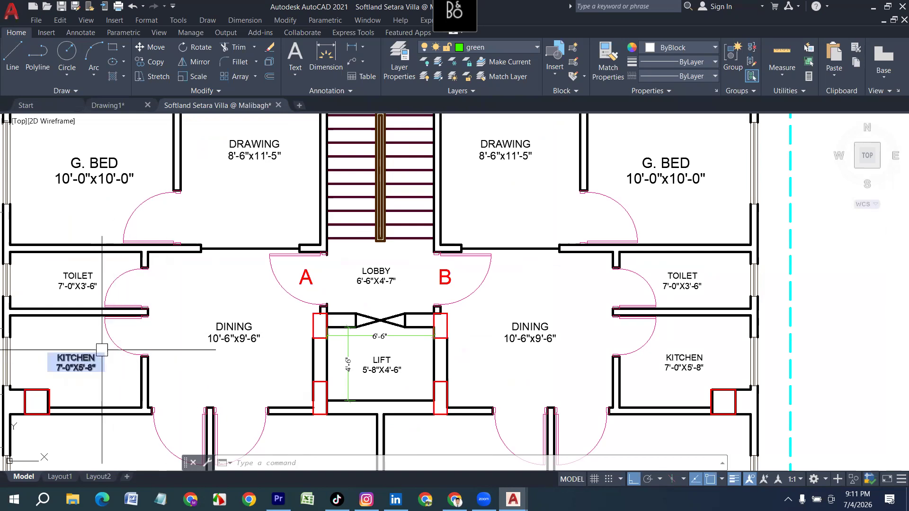
{"action": "scroll", "coordinate": [102, 351], "scroll_direction": "up", "scroll_amount": 4}
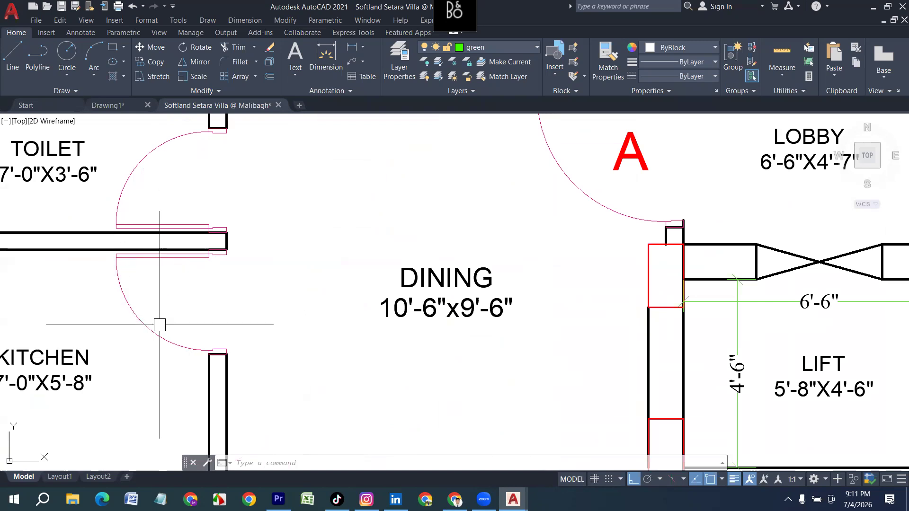
{"action": "scroll", "coordinate": [159, 324], "scroll_direction": "down", "scroll_amount": 6}
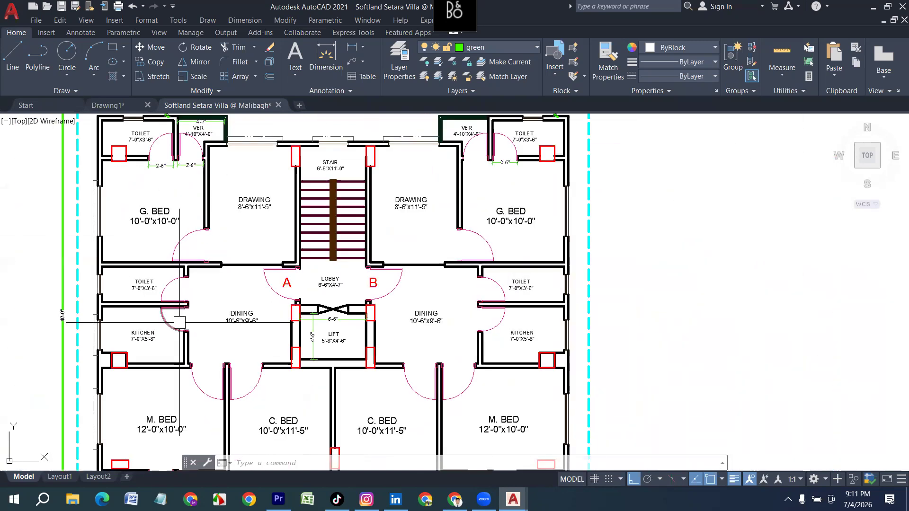
Switch to Drawing1, start a line in the empty model space and turn on Ortho mode.
{"action": "left_click", "coordinate": [118, 105]}
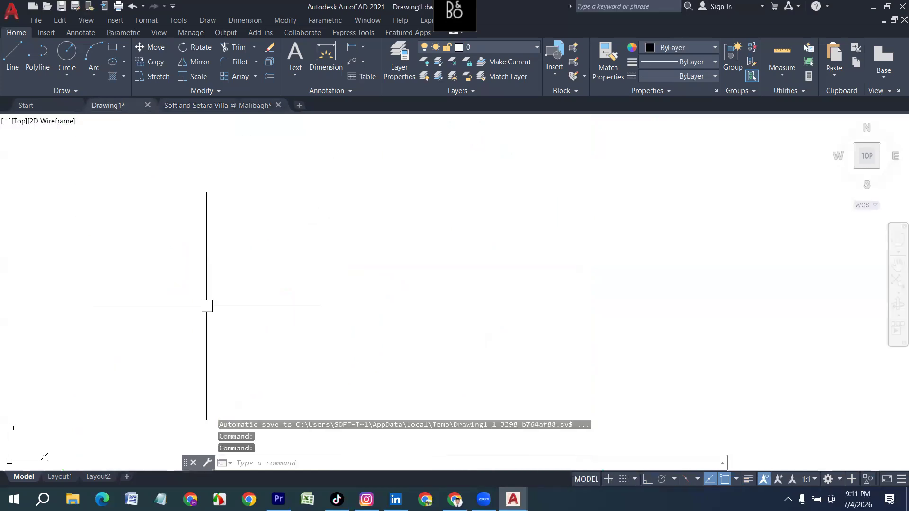
{"action": "type", "text": "L"}
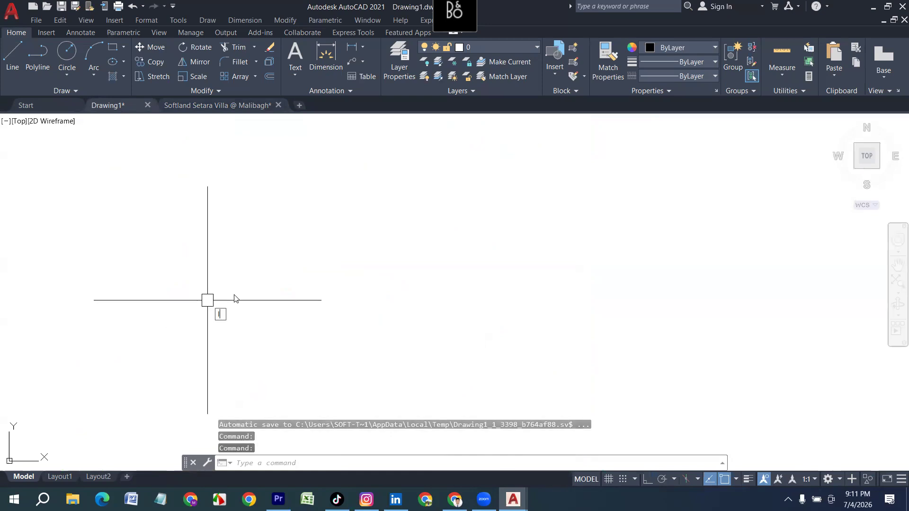
{"action": "key", "text": "Return"}
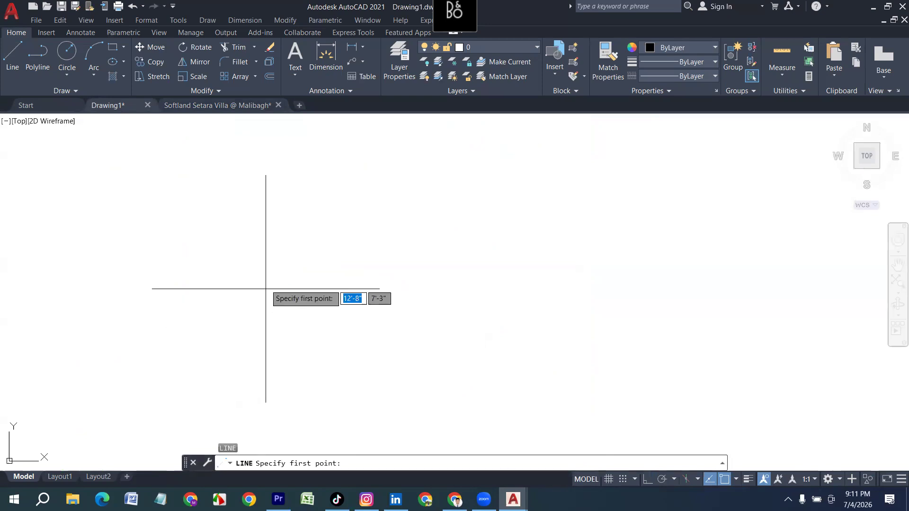
{"action": "left_click", "coordinate": [146, 320]}
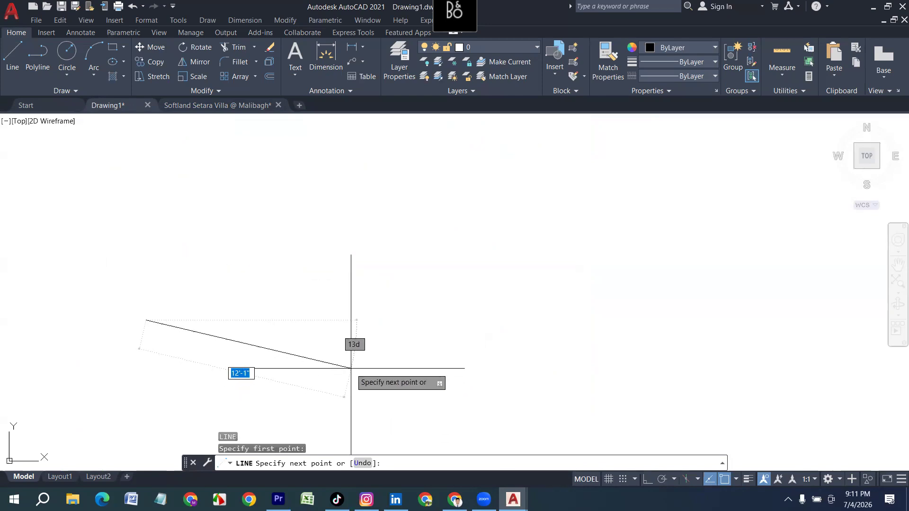
{"action": "key", "text": "F8"}
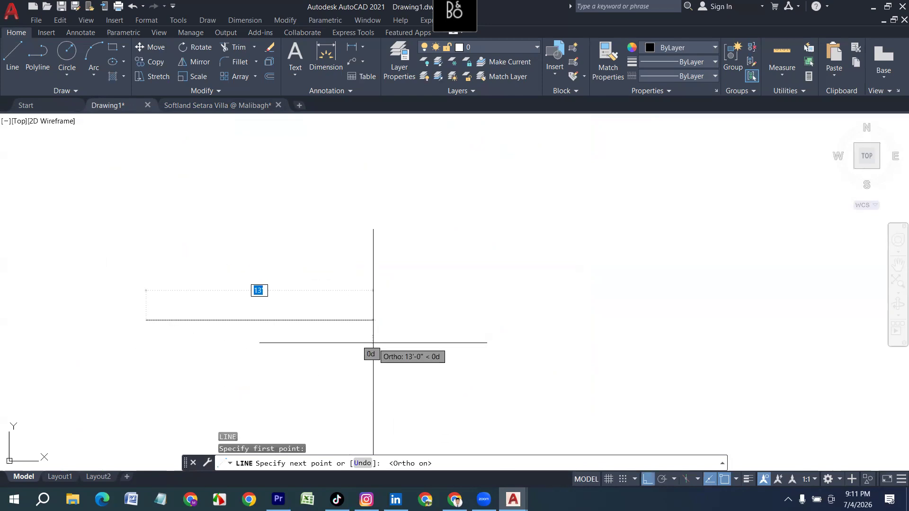
{"action": "key", "text": "F8"}
{"action": "key", "text": "F8"}
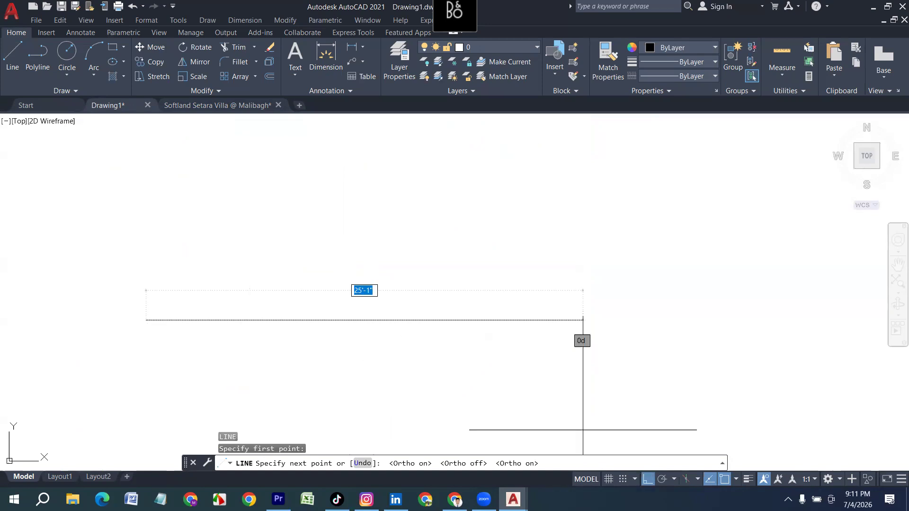
Toggle Ortho mode off and on, leaving it on, and finish the horizontal line with a length of 3'6".
{"action": "left_click", "coordinate": [644, 479]}
{"action": "left_click", "coordinate": [645, 480]}
{"action": "left_click", "coordinate": [645, 480]}
{"action": "left_click", "coordinate": [644, 479]}
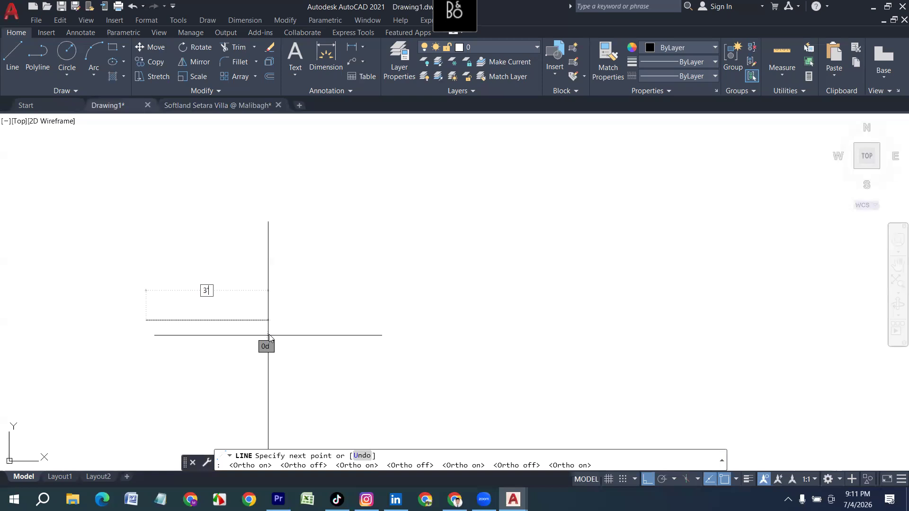
{"action": "key", "text": "Return"}
{"action": "key", "text": "Return"}
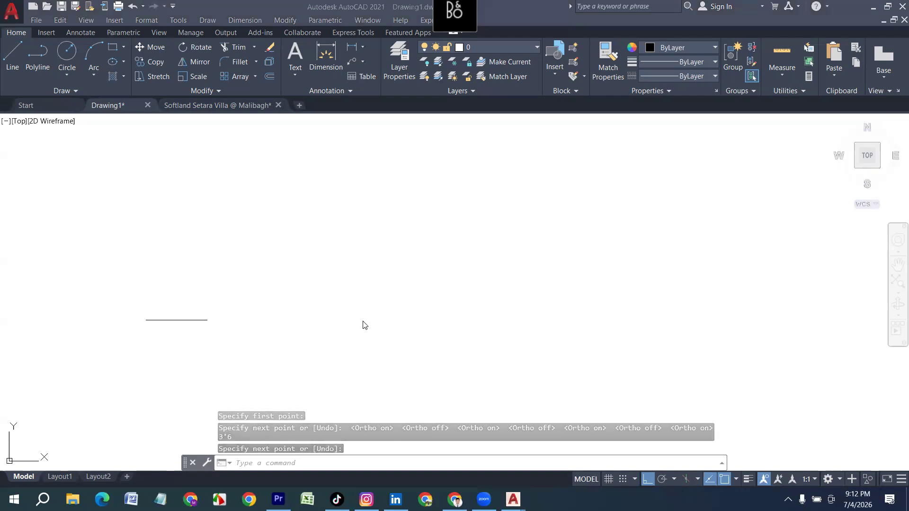
Draw a second horizontal line 3'4" long to the right of the first line.
{"action": "scroll", "coordinate": [181, 329], "scroll_direction": "up", "scroll_amount": 2}
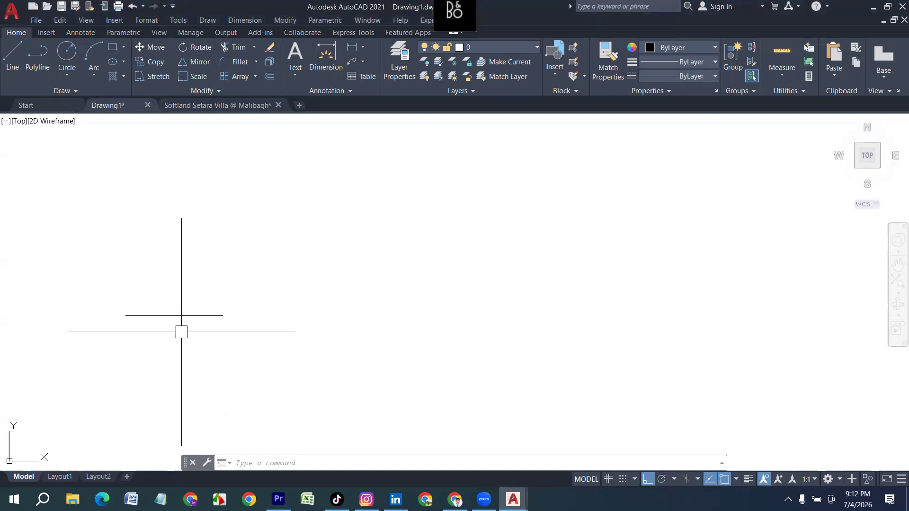
{"action": "key", "text": "Return"}
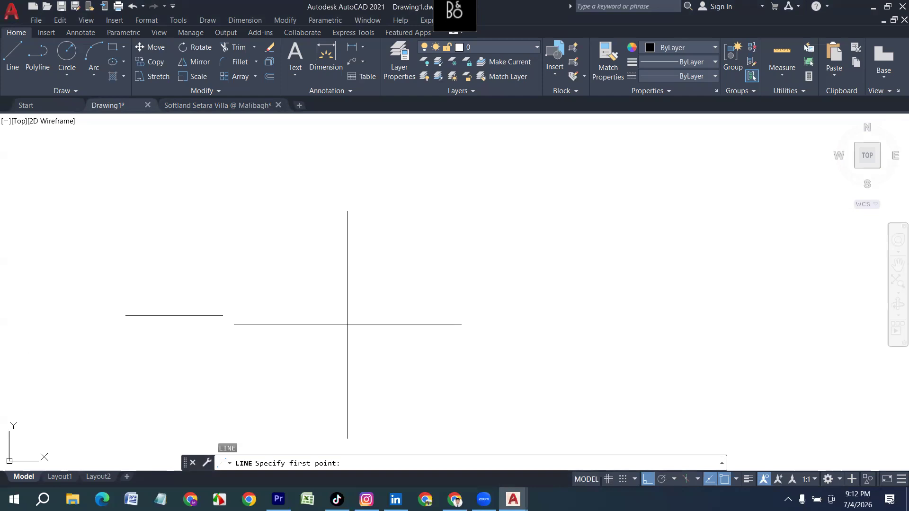
{"action": "left_click", "coordinate": [347, 323]}
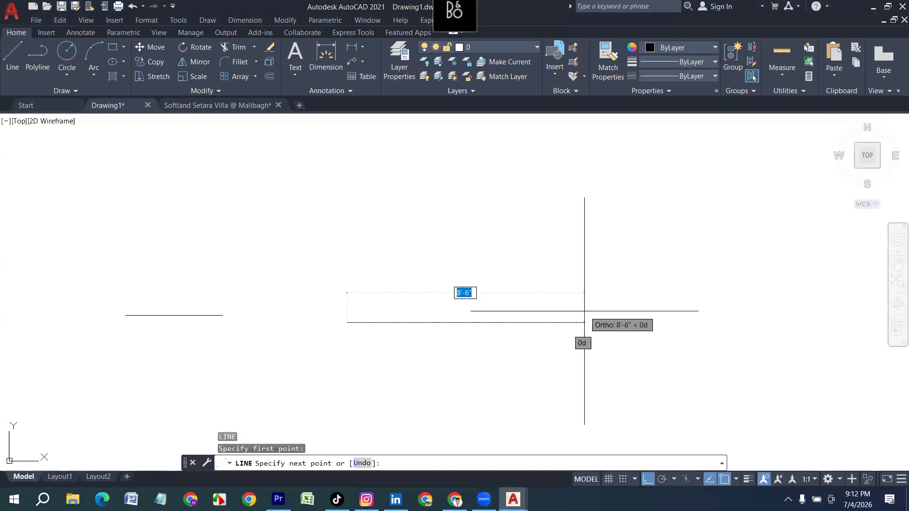
{"action": "type", "text": "3"}
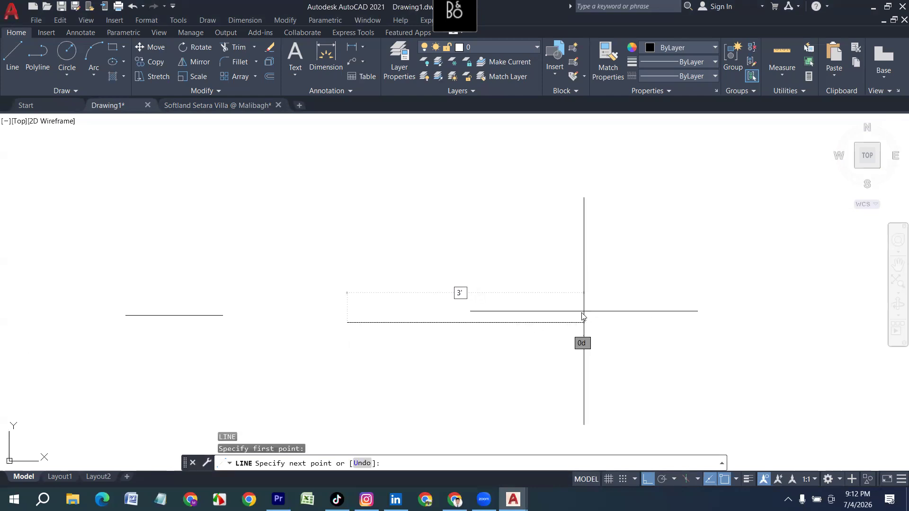
{"action": "key", "text": "Return"}
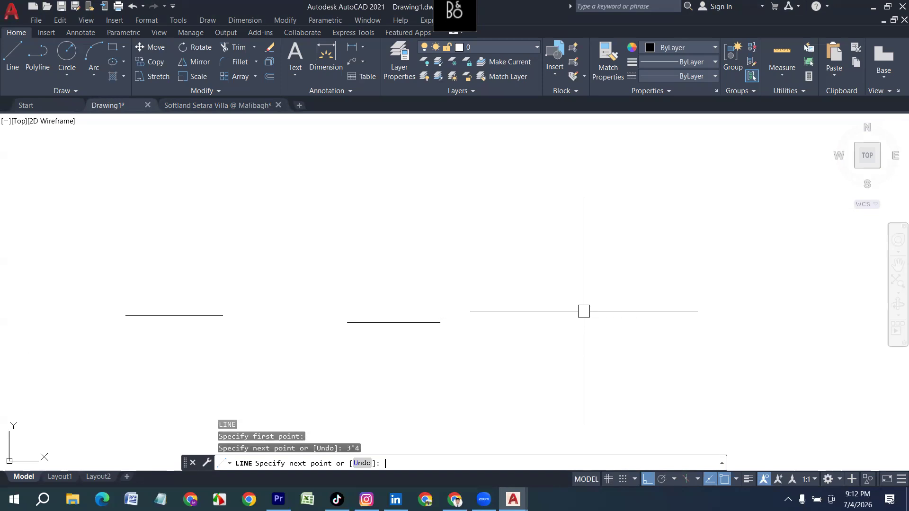
{"action": "key", "text": "Return"}
Draw a third horizontal line 3' long to the right of the 3'4" line.
{"action": "scroll", "coordinate": [581, 331], "scroll_direction": "up", "scroll_amount": 2}
{"action": "middle_click_drag", "start_coordinate": [576, 332], "coordinate": [495, 331]}
{"action": "scroll", "coordinate": [425, 327], "scroll_direction": "down", "scroll_amount": 2}
{"action": "key", "text": "Return"}
{"action": "left_click", "coordinate": [440, 319]}
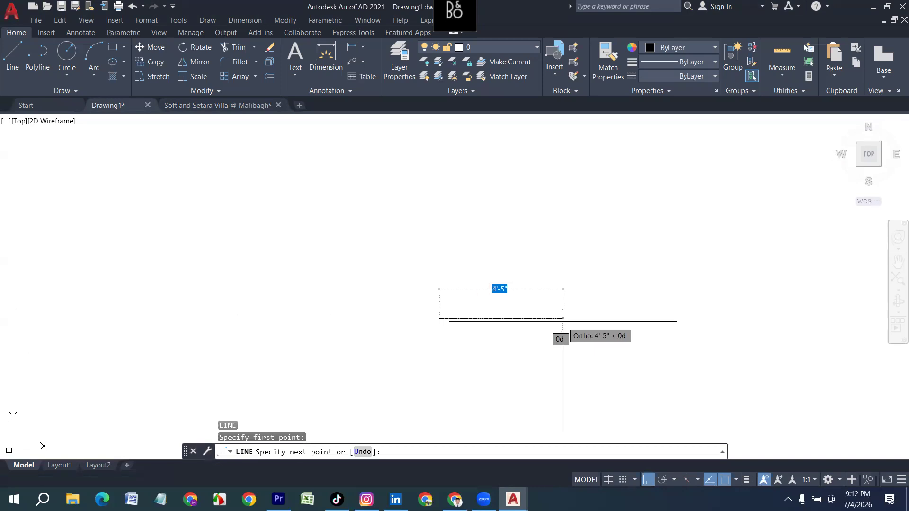
{"action": "type", "text": "3'"}
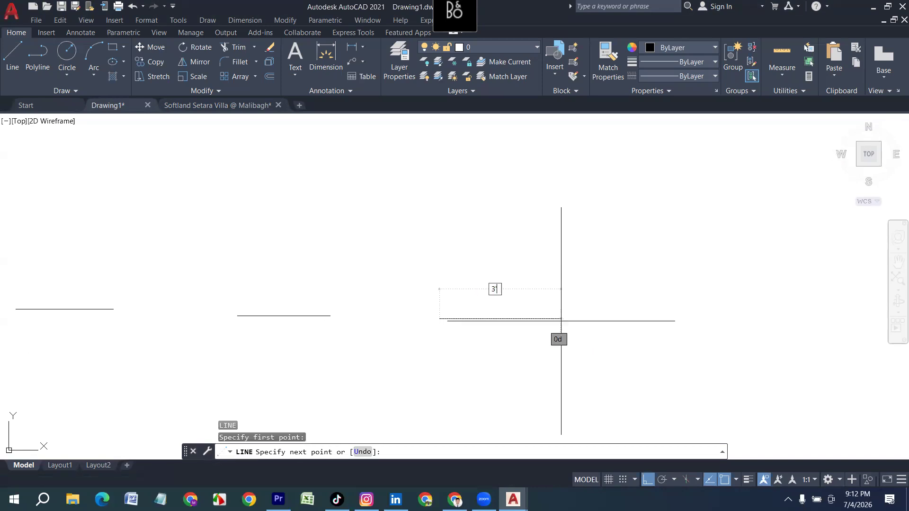
{"action": "key", "text": "Return"}
{"action": "key", "text": "Return"}
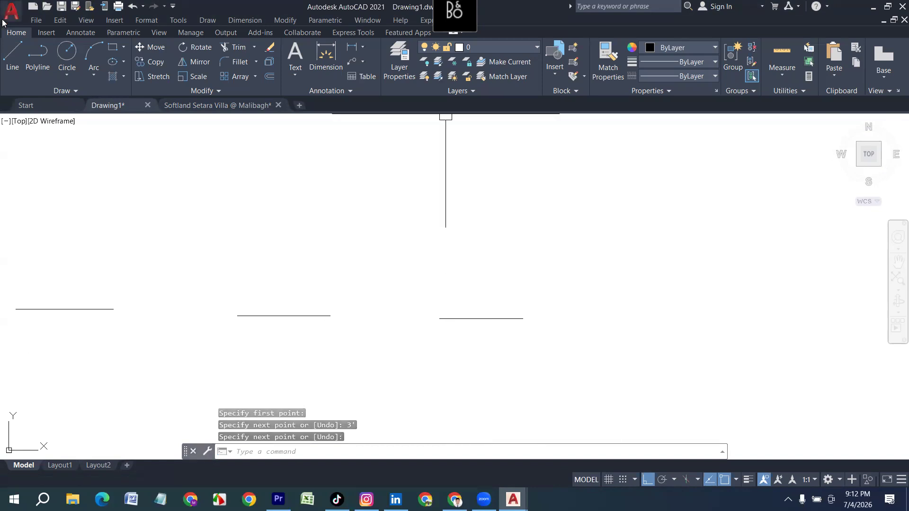
Draw a fourth horizontal line 2'6" long to the right of the 3' line.
{"action": "left_click", "coordinate": [10, 64]}
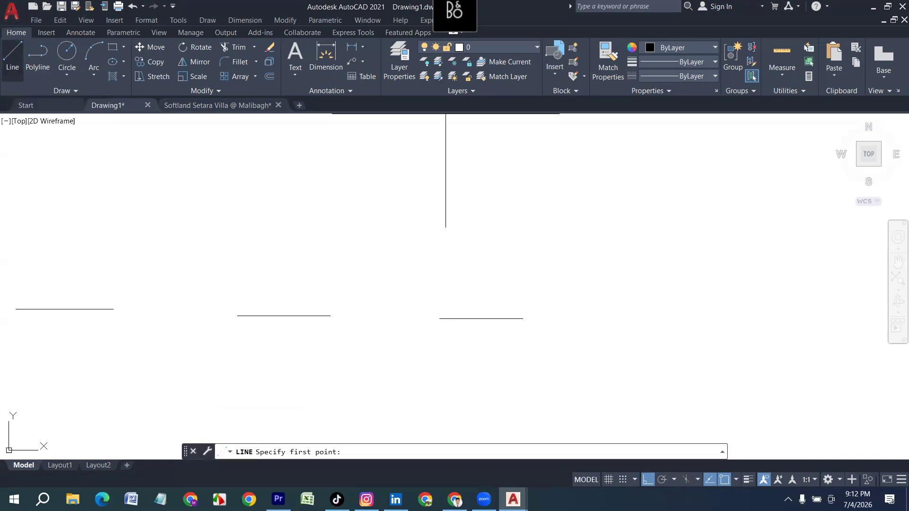
{"action": "left_click", "coordinate": [640, 319]}
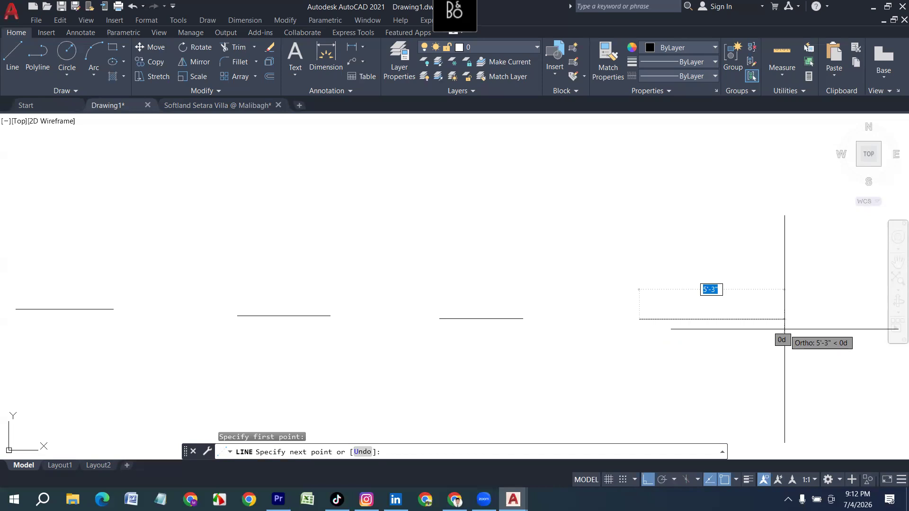
{"action": "type", "text": "2'"}
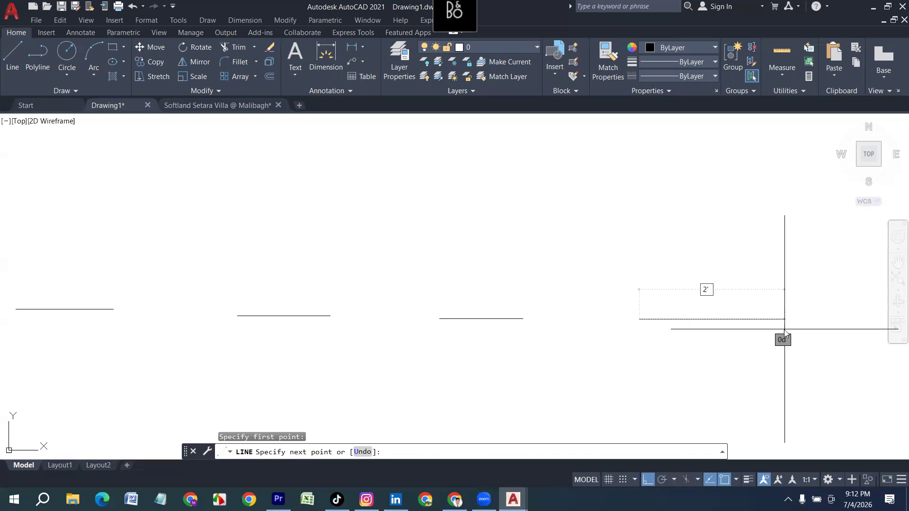
{"action": "type", "text": "6"}
{"action": "key", "text": "Return"}
{"action": "key", "text": "Return"}
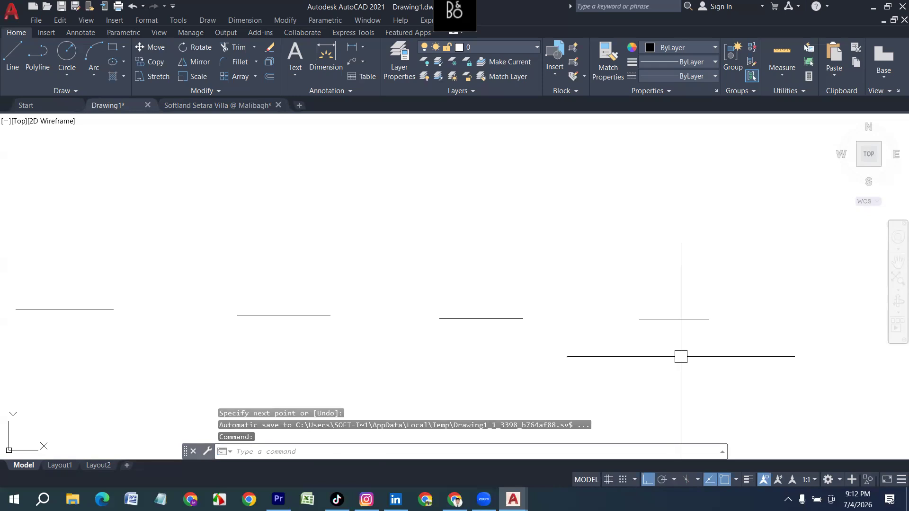
Add a linear dimension between the endpoints of the rightmost line, placing the dimension just below it.
{"action": "type", "text": "DIM"}
{"action": "type", "text": "L"}
{"action": "type", "text": "I"}
{"action": "key", "text": "Return"}
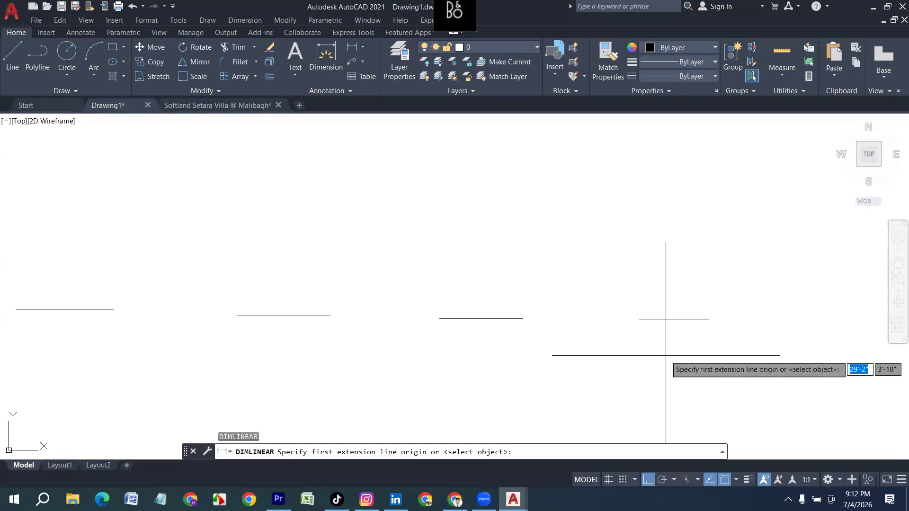
{"action": "left_click", "coordinate": [639, 319]}
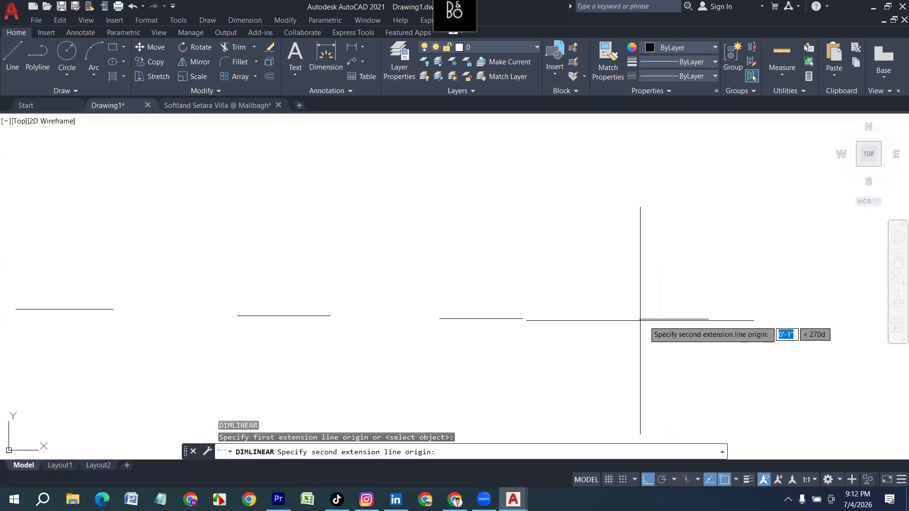
{"action": "left_click", "coordinate": [708, 319]}
{"action": "scroll", "coordinate": [693, 332], "scroll_direction": "up", "scroll_amount": 2}
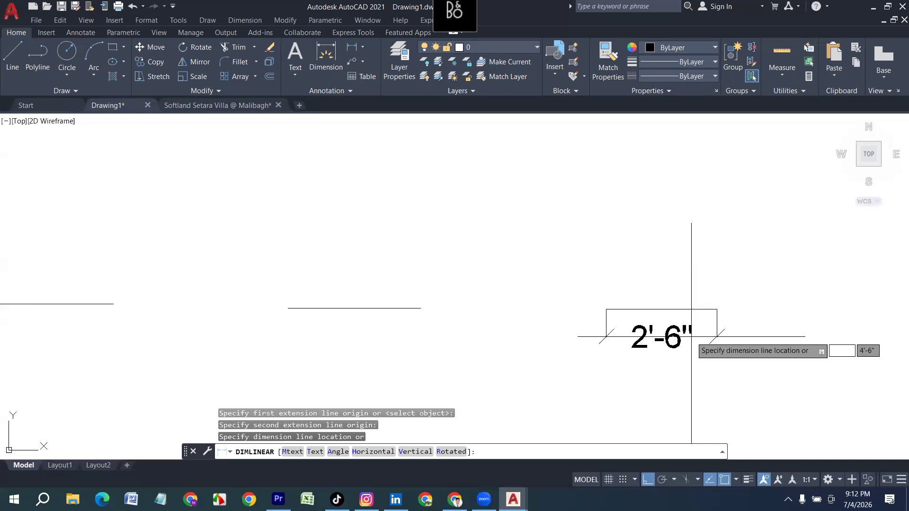
{"action": "scroll", "coordinate": [693, 337], "scroll_direction": "down", "scroll_amount": 2}
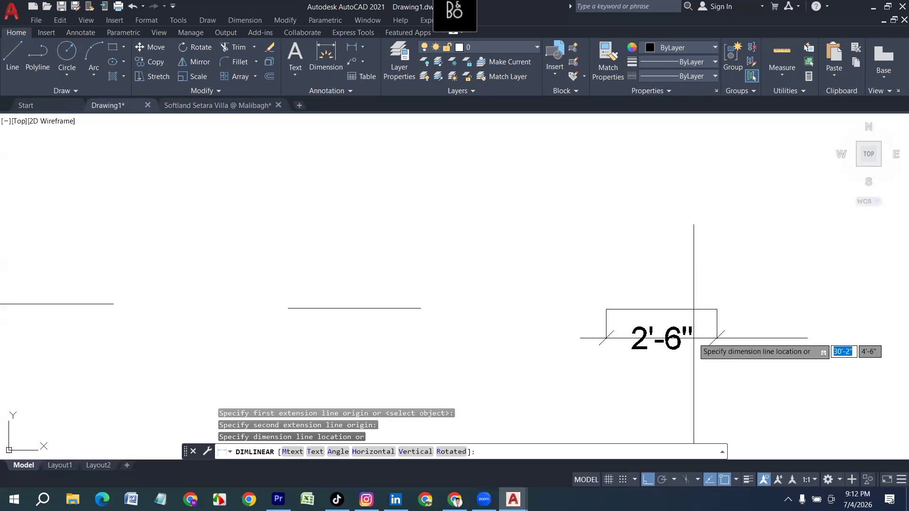
{"action": "left_click", "coordinate": [694, 338]}
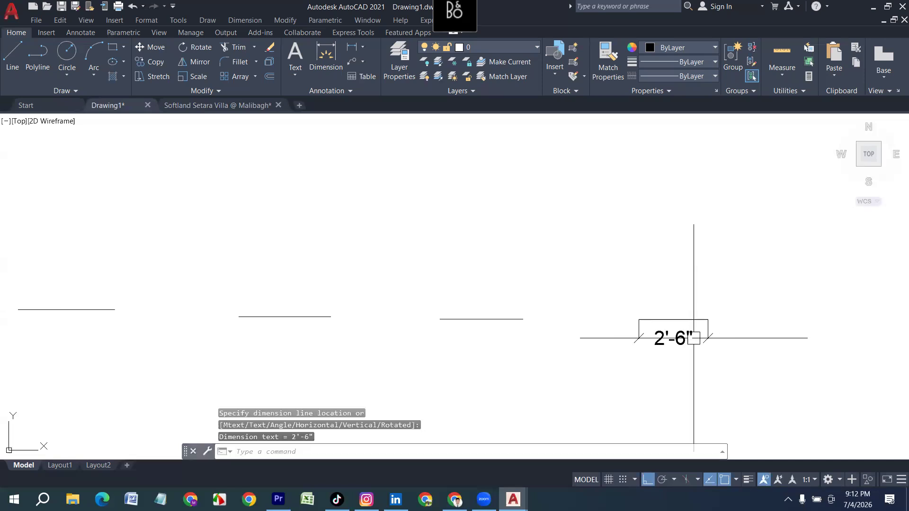
{"action": "key", "text": "Escape"}
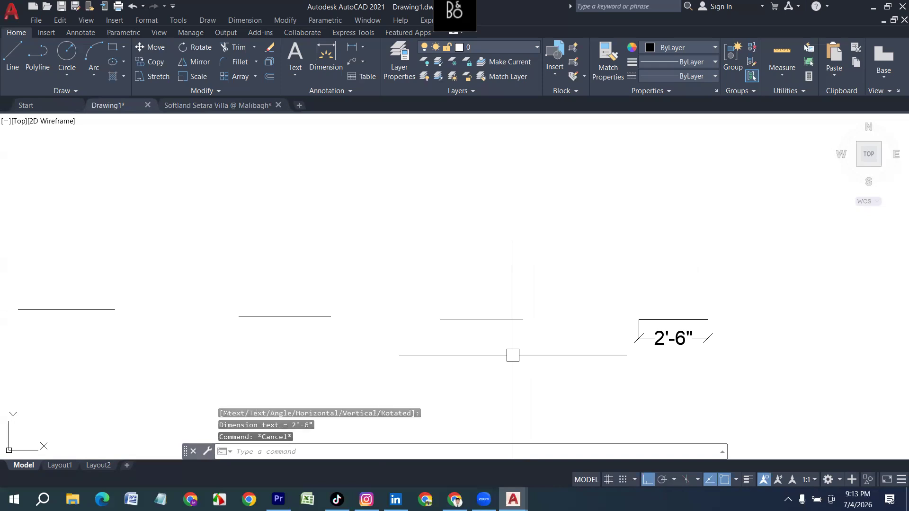
Add an aligned dimension between the endpoints of the third line, placing it just below the line.
{"action": "type", "text": "dal"}
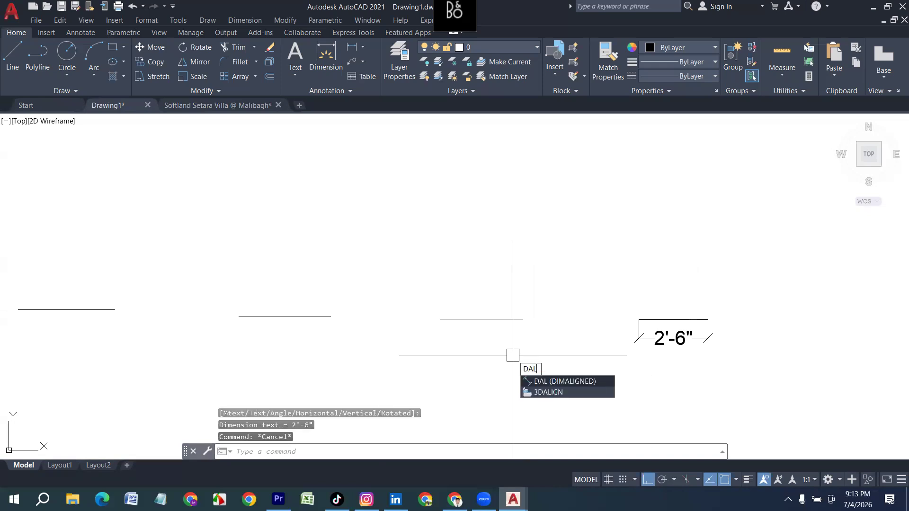
{"action": "key", "text": "Return"}
{"action": "left_click", "coordinate": [440, 319]}
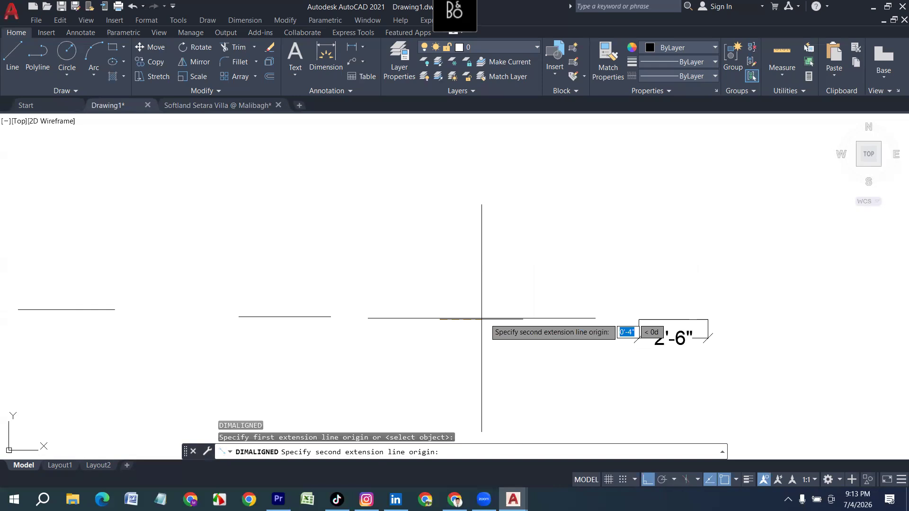
{"action": "left_click", "coordinate": [522, 319]}
{"action": "left_click", "coordinate": [521, 334]}
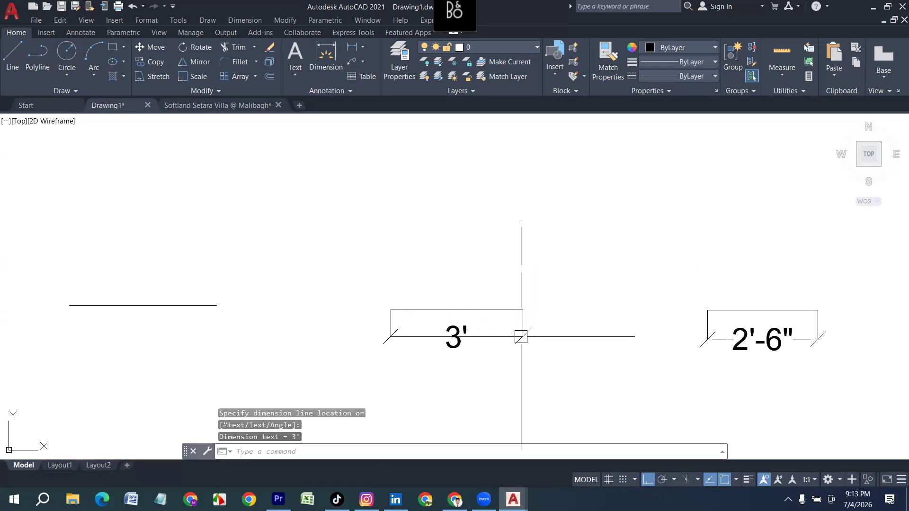
Dimension the second line from the left, placing the dimension just below it.
{"action": "scroll", "coordinate": [533, 331], "scroll_direction": "down", "scroll_amount": 3}
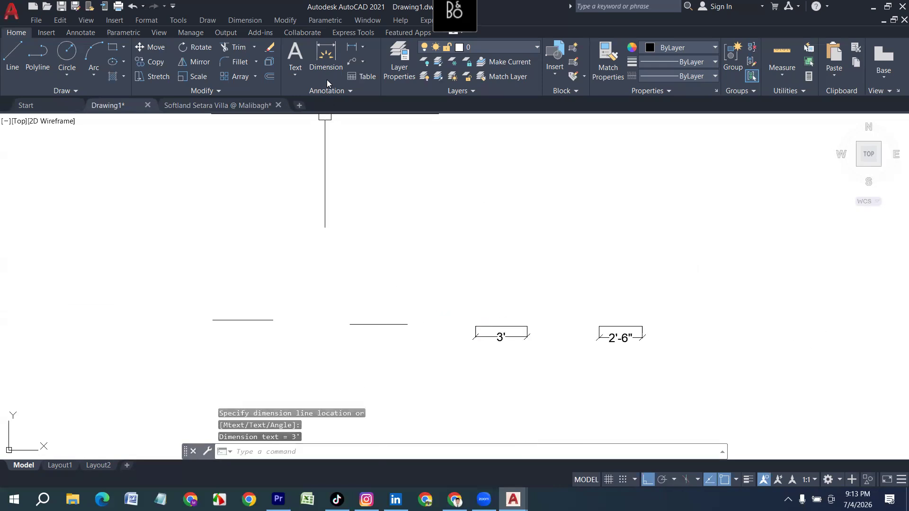
{"action": "left_click", "coordinate": [326, 66]}
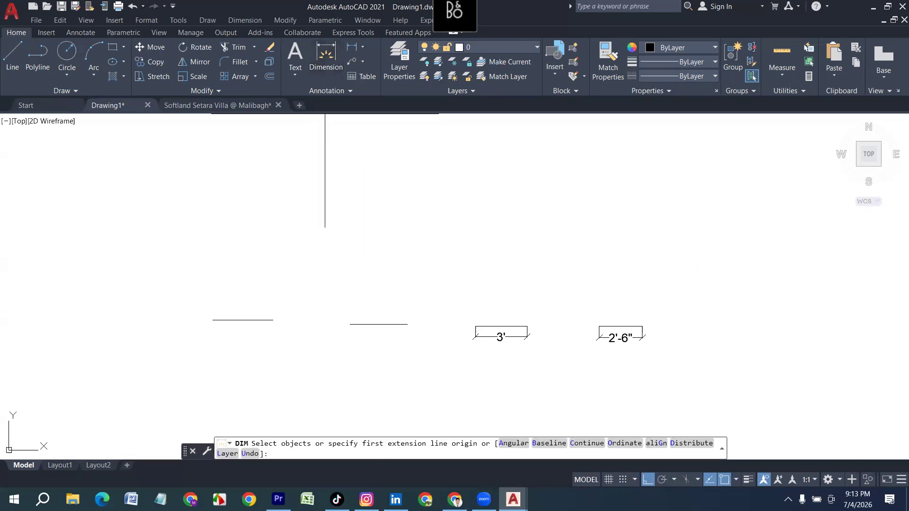
{"action": "key", "text": "Return"}
{"action": "scroll", "coordinate": [367, 326], "scroll_direction": "up", "scroll_amount": 3}
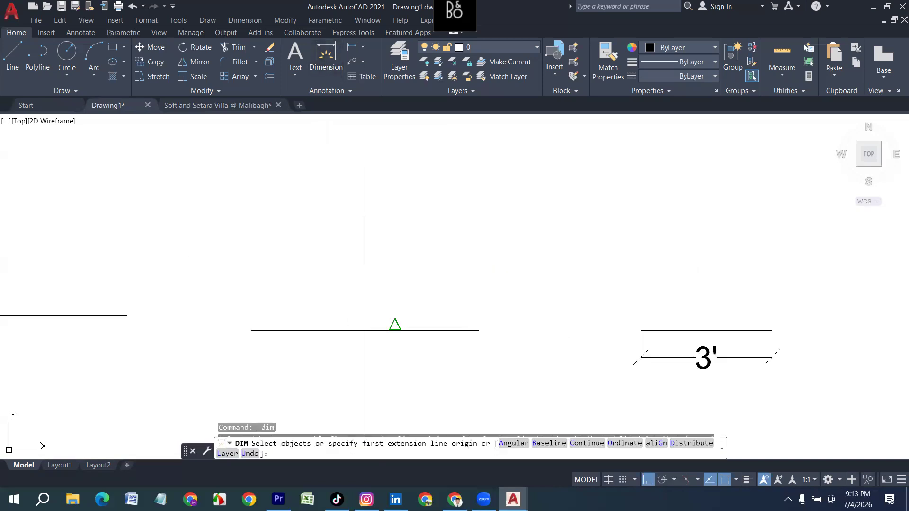
{"action": "left_click", "coordinate": [359, 335]}
{"action": "left_click", "coordinate": [345, 355]}
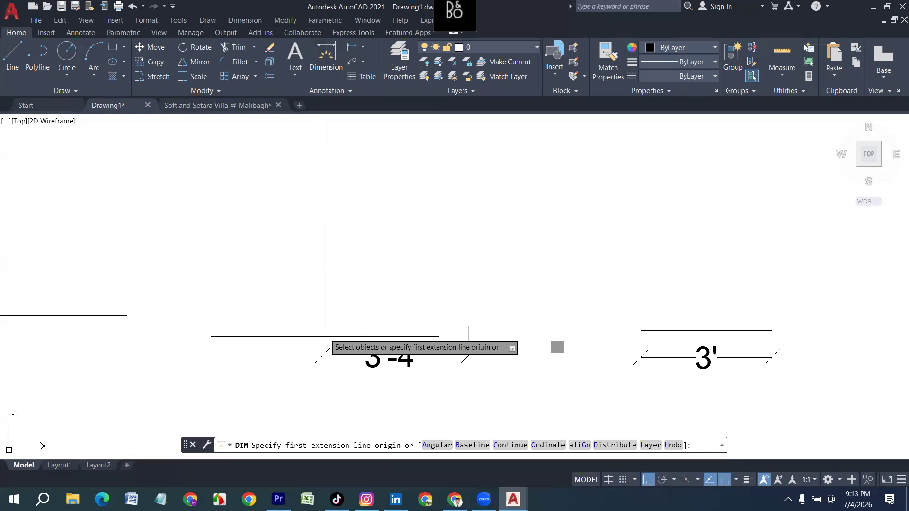
{"action": "scroll", "coordinate": [390, 342], "scroll_direction": "down", "scroll_amount": 3}
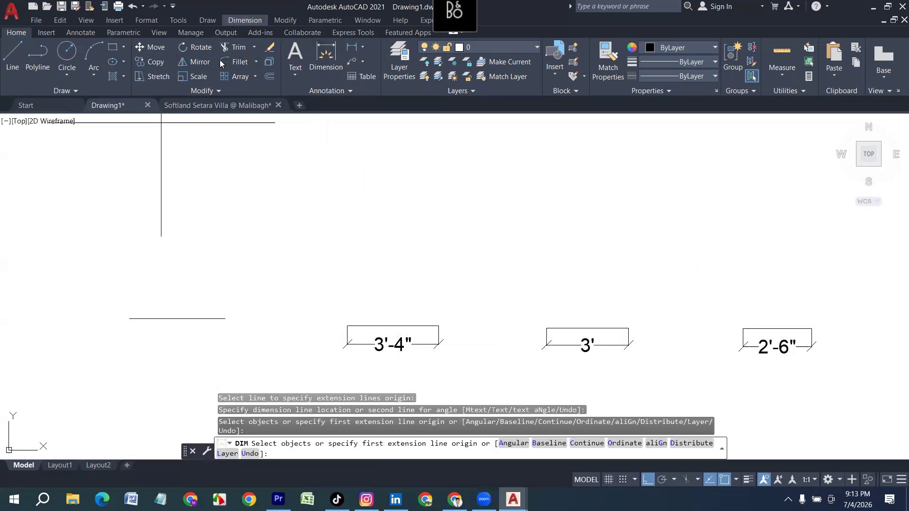
Add a linear dimension between the endpoints of the leftmost line, placing it just below the line.
{"action": "left_click", "coordinate": [245, 20]}
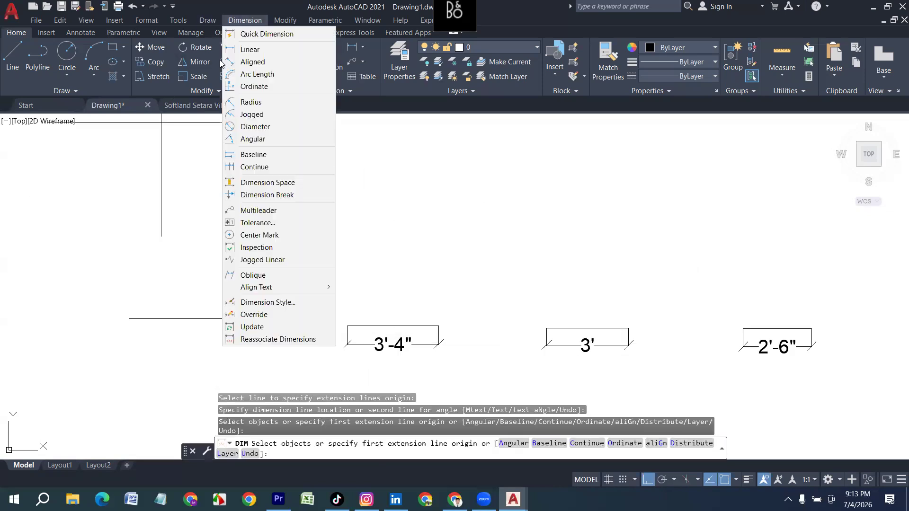
{"action": "left_click", "coordinate": [250, 49]}
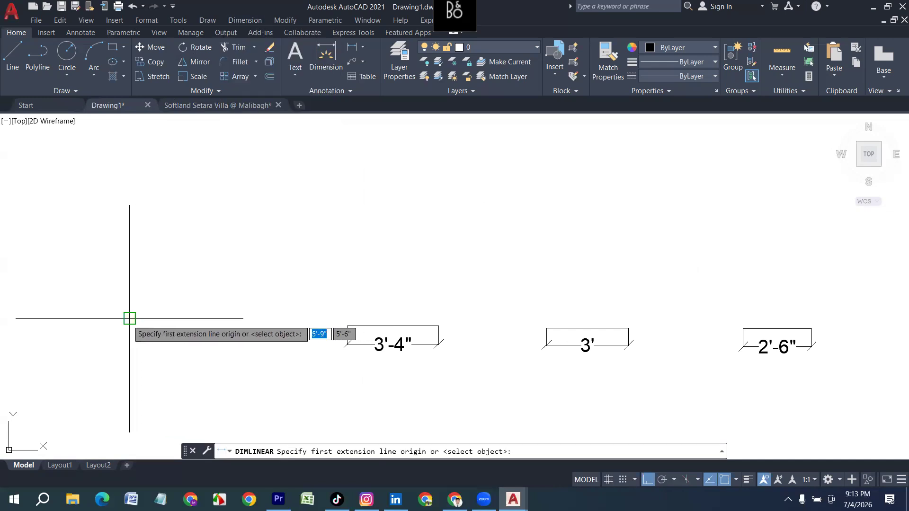
{"action": "left_click", "coordinate": [129, 319]}
{"action": "left_click", "coordinate": [224, 319]}
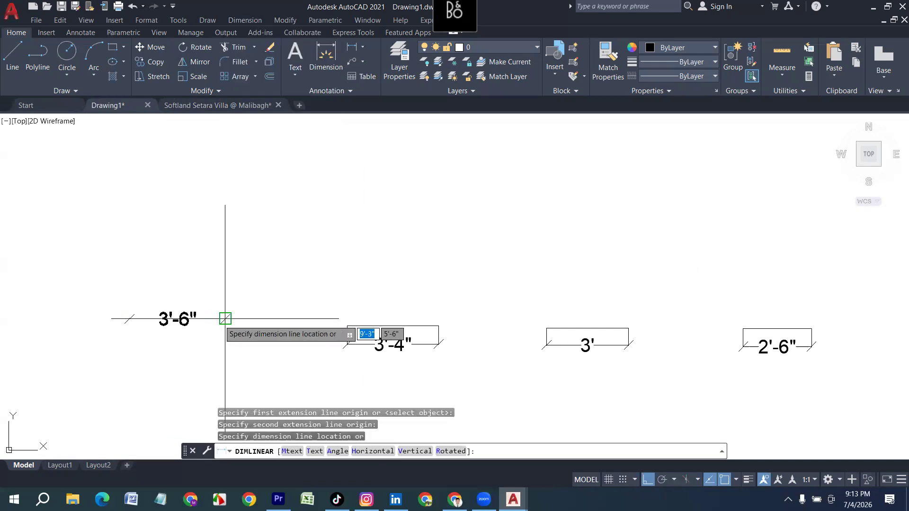
{"action": "scroll", "coordinate": [211, 332], "scroll_direction": "up", "scroll_amount": 2}
{"action": "left_click", "coordinate": [209, 340]}
{"action": "scroll", "coordinate": [210, 332], "scroll_direction": "down", "scroll_amount": 4}
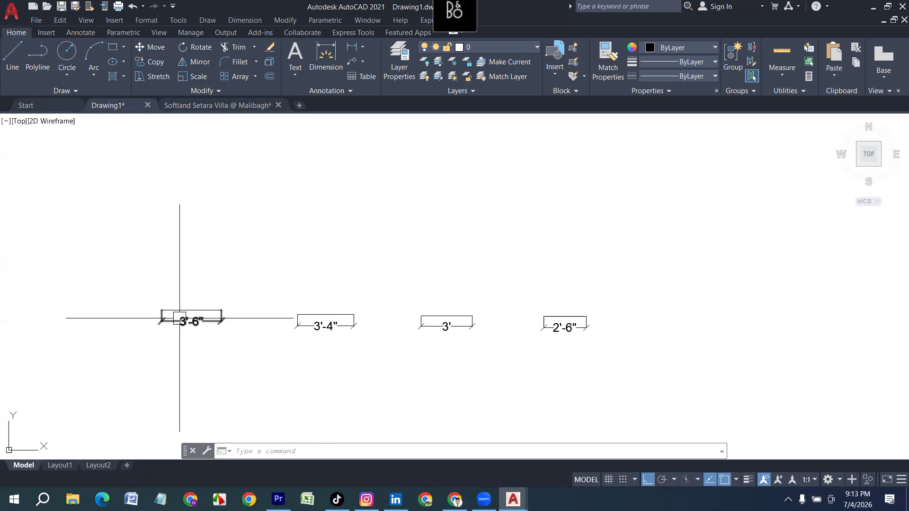
Delete the dimensions under all four lines, keeping the lines themselves.
{"action": "left_click", "coordinate": [202, 318]}
{"action": "key", "text": "Delete"}
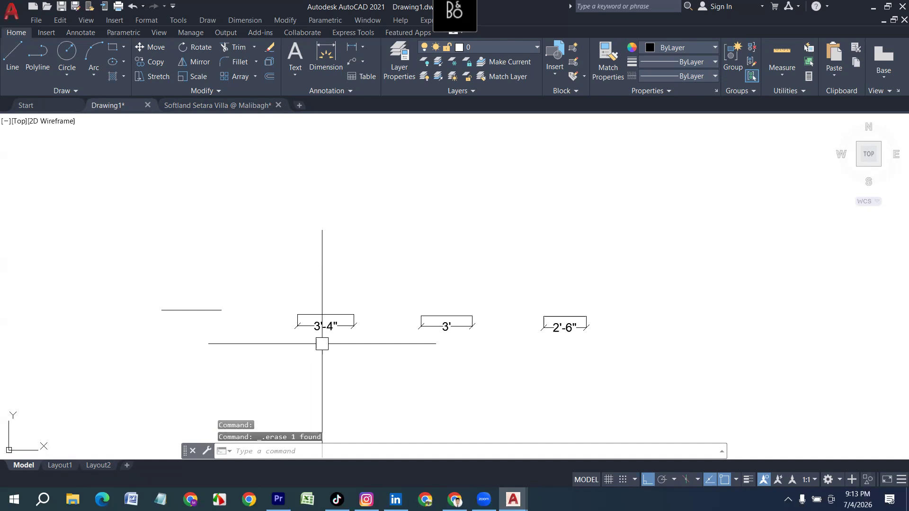
{"action": "left_click", "coordinate": [331, 319]}
{"action": "key", "text": "Delete"}
{"action": "left_click", "coordinate": [442, 319]}
{"action": "key", "text": "Delete"}
{"action": "left_click", "coordinate": [575, 326]}
{"action": "key", "text": "Delete"}
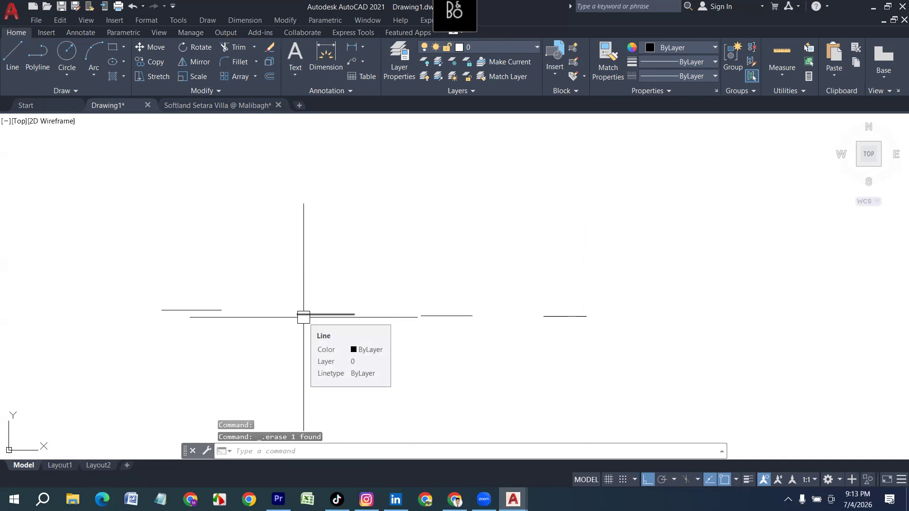
Save the drawing to the Desktop as Door.
{"action": "key", "text": "ctrl+s"}
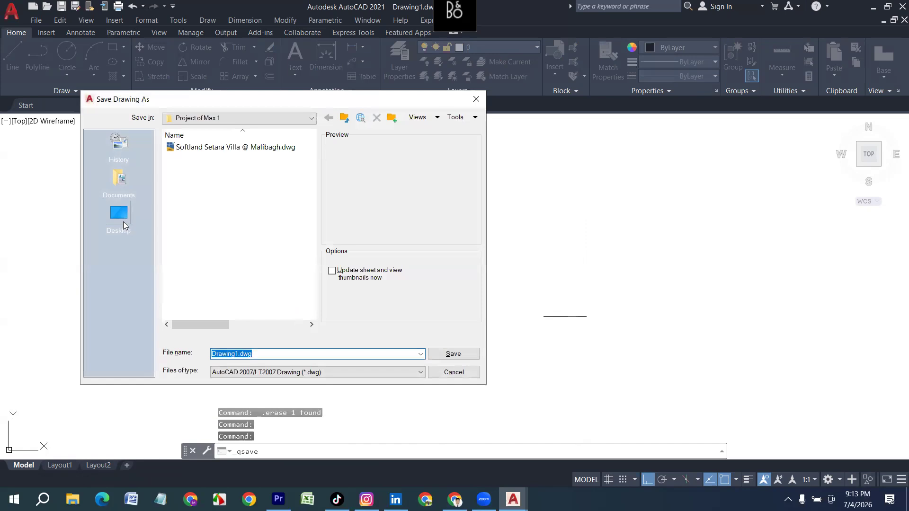
{"action": "left_click", "coordinate": [124, 226]}
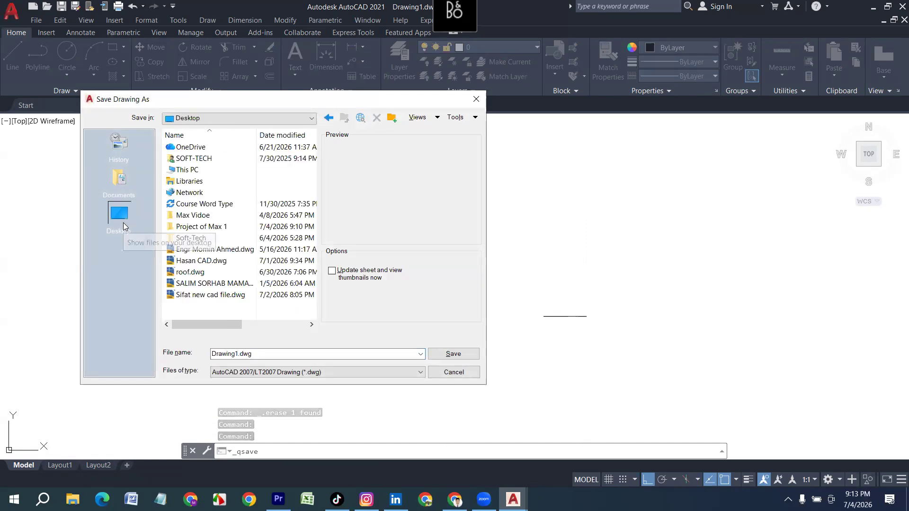
{"action": "left_click", "coordinate": [274, 358]}
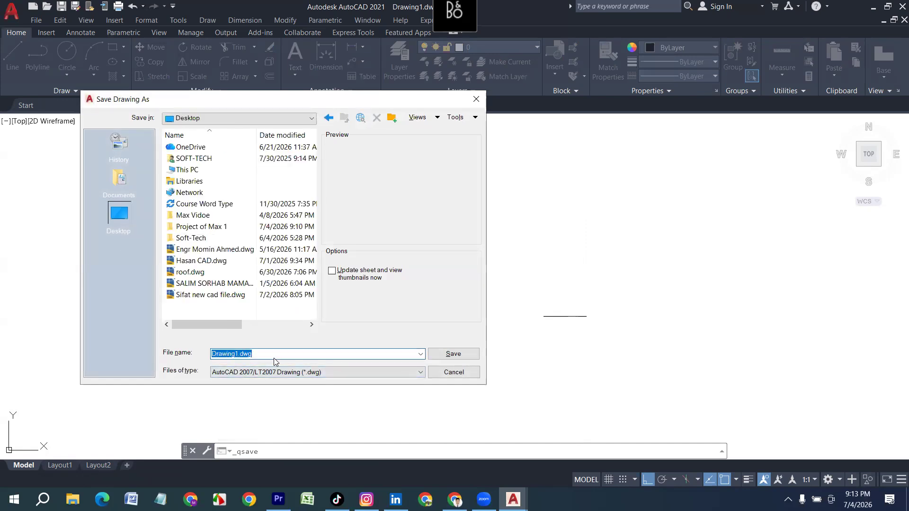
{"action": "type", "text": "Door"}
{"action": "key", "text": "Return"}
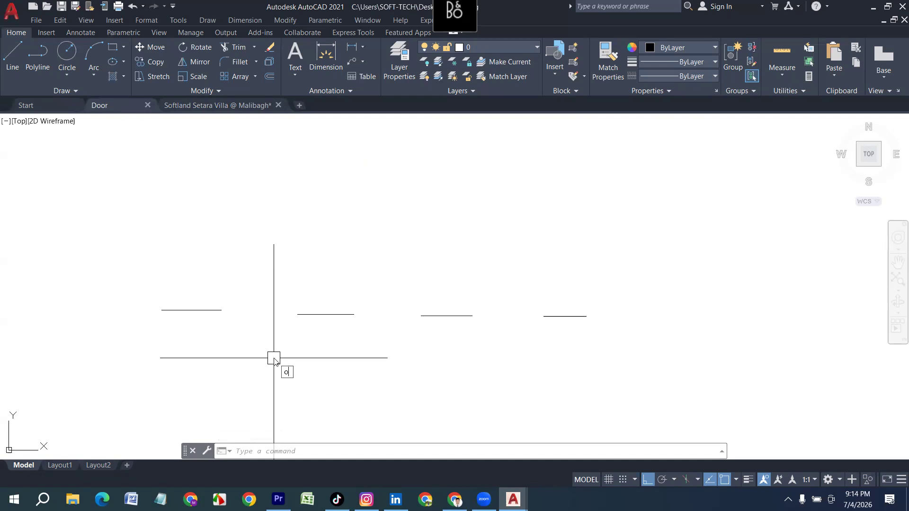
In the Open and Save options, set the automatic save interval to 10 minutes and disable the backup copy with each save.
{"action": "key", "text": "Return"}
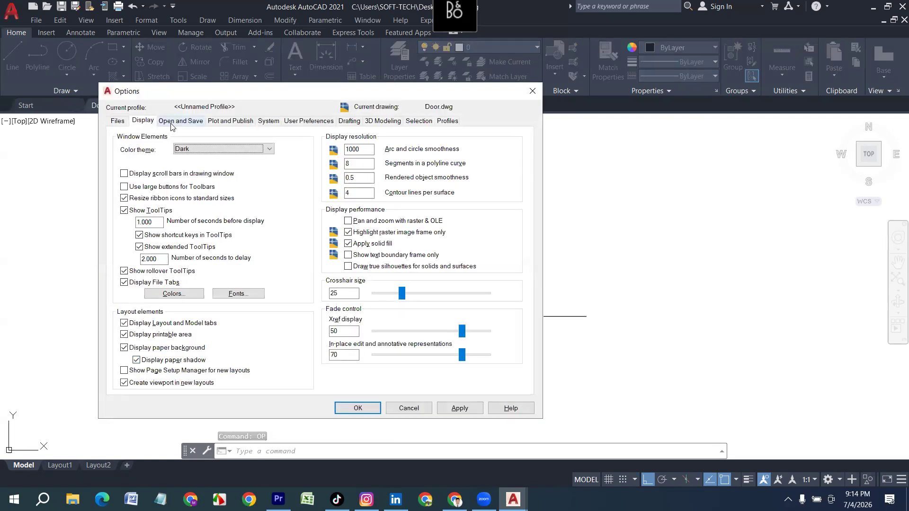
{"action": "left_click", "coordinate": [172, 124]}
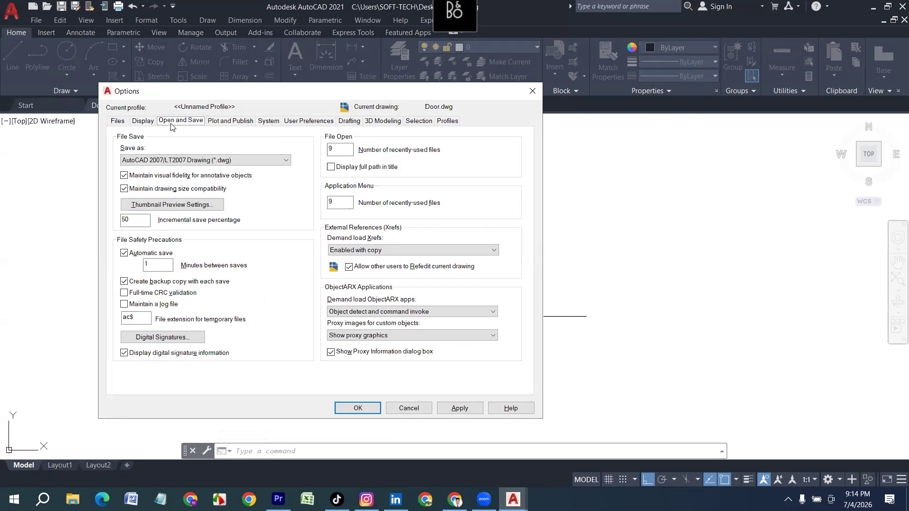
{"action": "double_click", "coordinate": [157, 265]}
{"action": "key", "text": "Tab"}
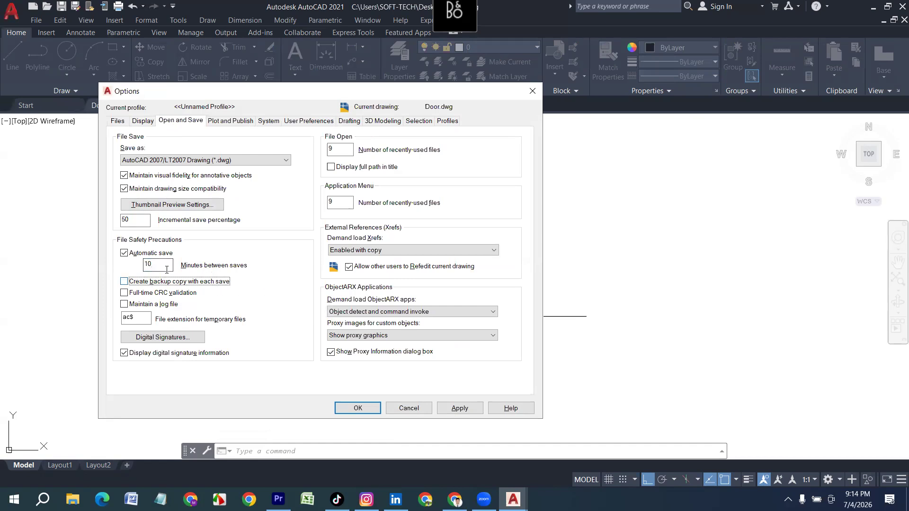
{"action": "double_click", "coordinate": [161, 263]}
{"action": "left_click", "coordinate": [347, 408]}
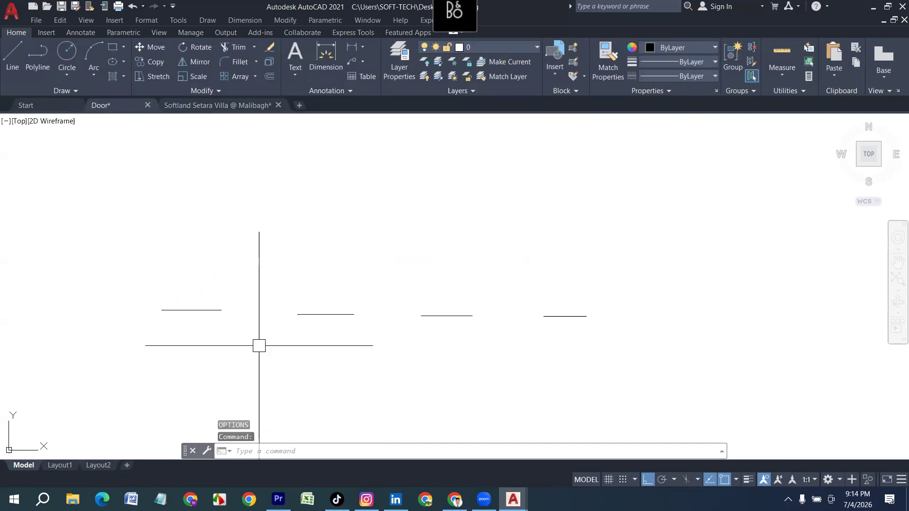
Start the door frame outline with a 5" vertical line upward from the left endpoint of the leftmost line.
{"action": "scroll", "coordinate": [175, 310], "scroll_direction": "up", "scroll_amount": 2}
{"action": "scroll", "coordinate": [167, 301], "scroll_direction": "down", "scroll_amount": 1}
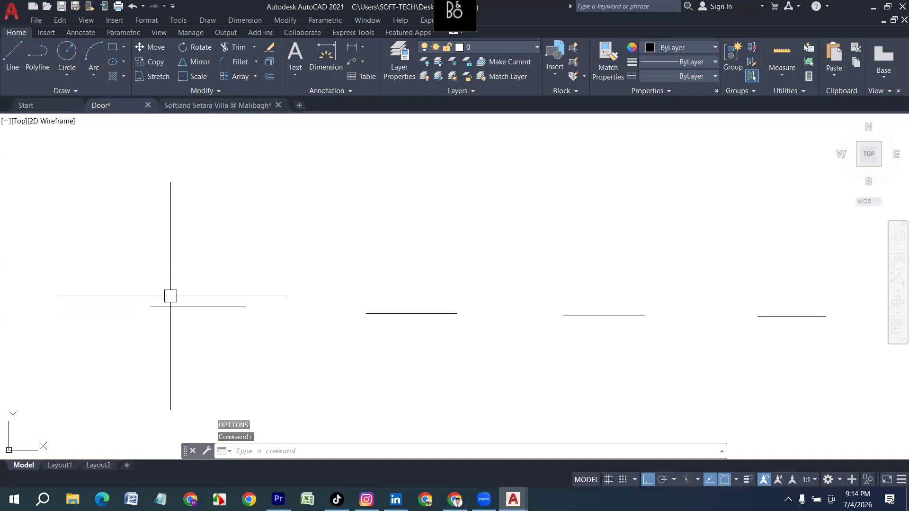
{"action": "middle_click_drag", "start_coordinate": [179, 334], "coordinate": [186, 343]}
{"action": "scroll", "coordinate": [199, 350], "scroll_direction": "up", "scroll_amount": 1}
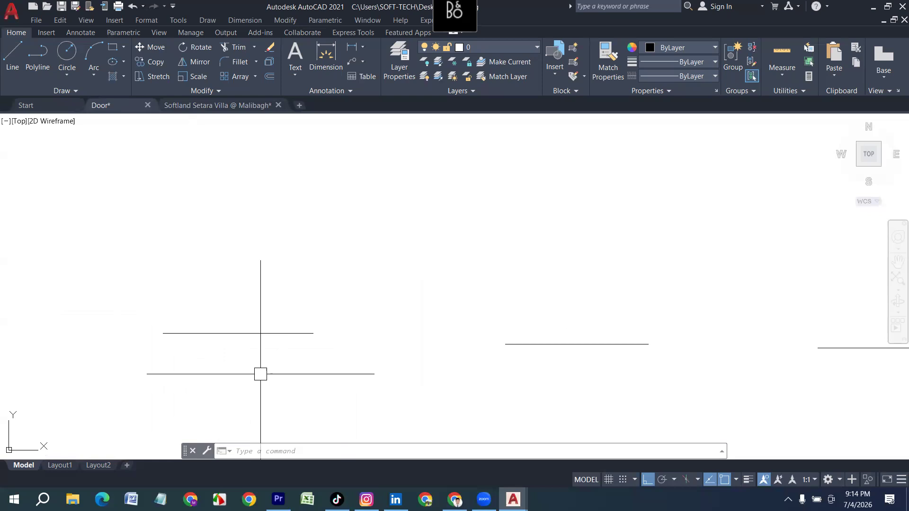
{"action": "middle_click_drag", "start_coordinate": [157, 310], "coordinate": [161, 331]}
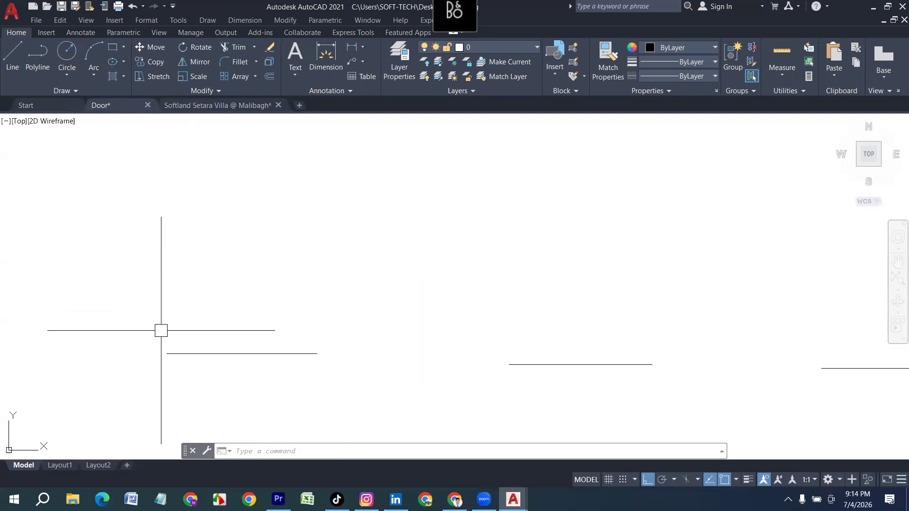
{"action": "key", "text": "Return"}
{"action": "scroll", "coordinate": [168, 360], "scroll_direction": "up", "scroll_amount": 2}
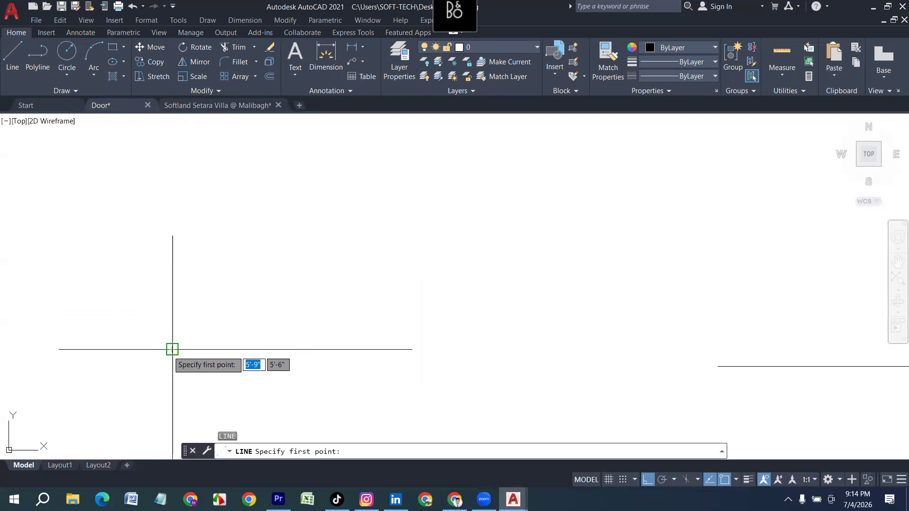
{"action": "left_click", "coordinate": [172, 349]}
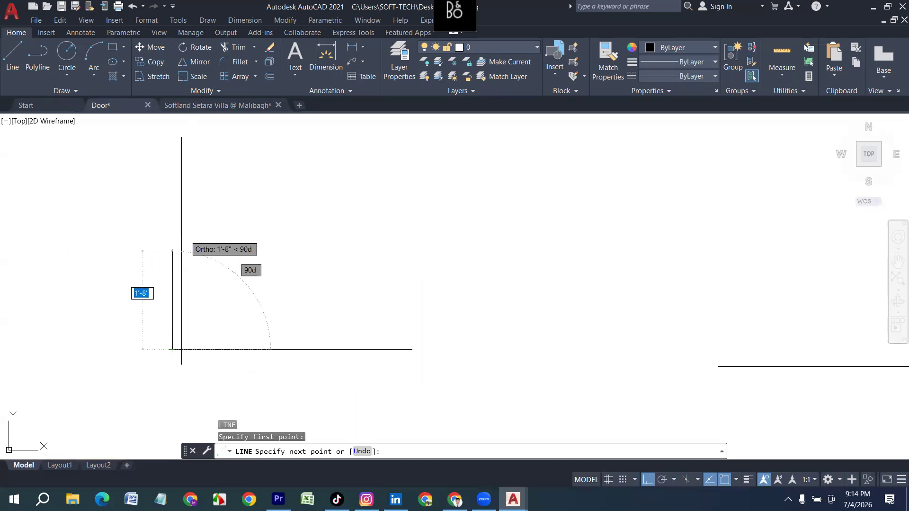
{"action": "type", "text": "5"}
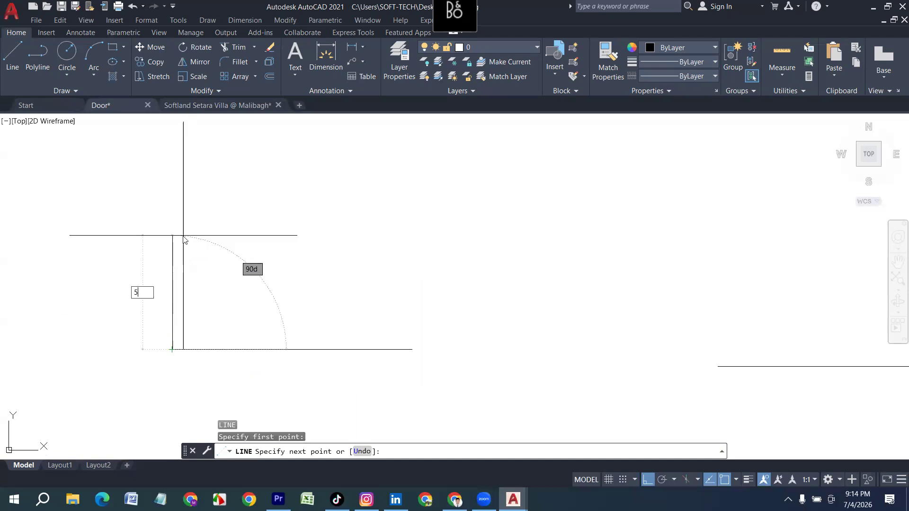
{"action": "key", "text": "Return"}
{"action": "scroll", "coordinate": [179, 322], "scroll_direction": "up", "scroll_amount": 2}
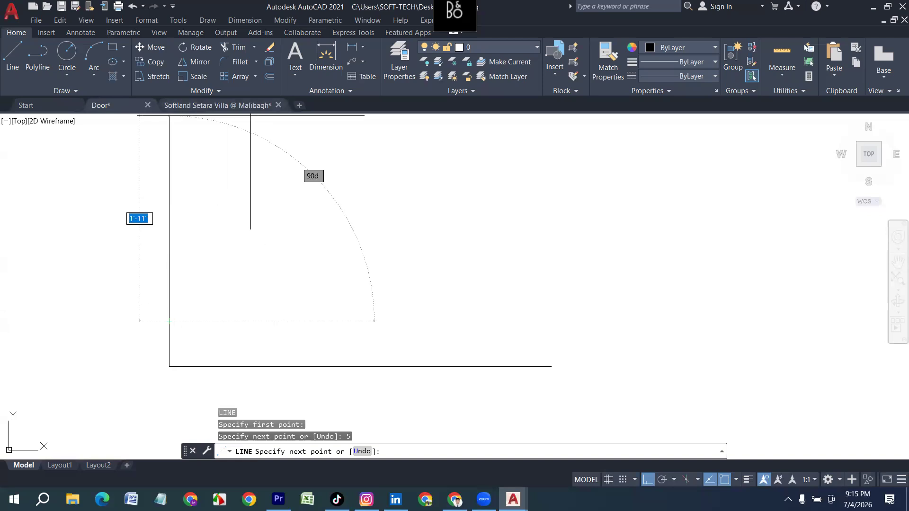
{"action": "type", "text": "2"}
{"action": "key", "text": "Return"}
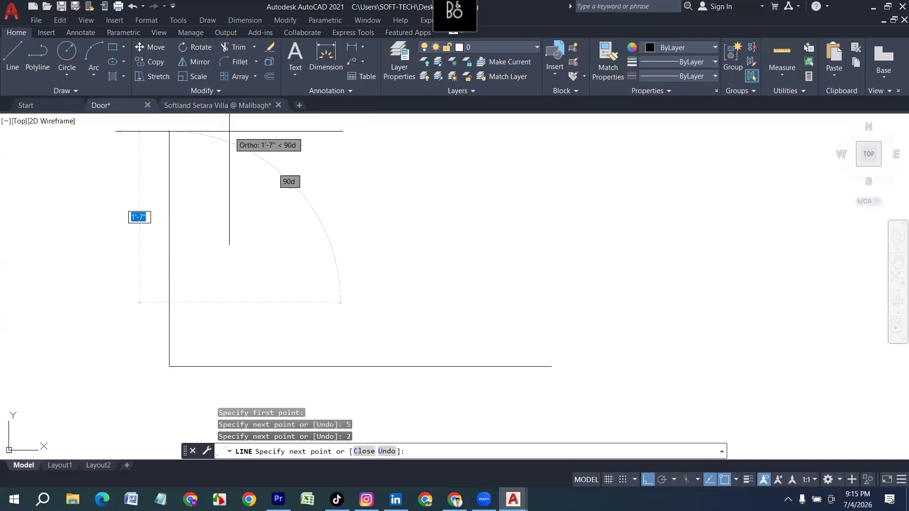
{"action": "type", "text": "2"}
{"action": "key", "text": "Return"}
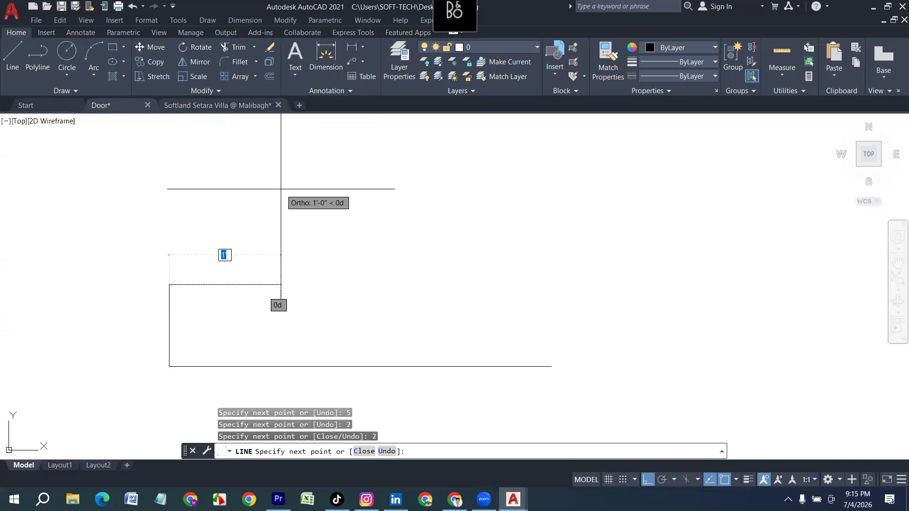
{"action": "key", "text": "ctrl+z"}
{"action": "key", "text": "ctrl+z"}
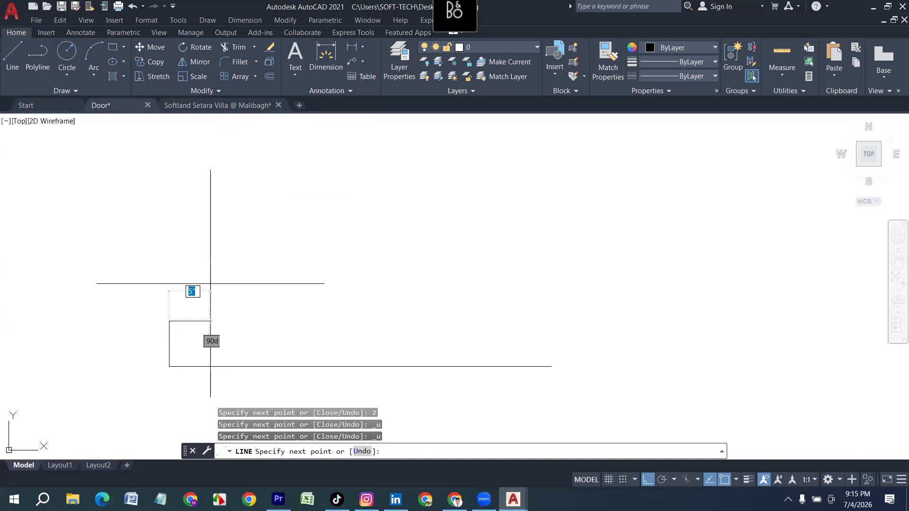
Complete the stepped frame outline with segments 2" right, 2" down, 1" right and 3" down to the base line.
{"action": "type", "text": "2"}
{"action": "key", "text": "Return"}
{"action": "scroll", "coordinate": [142, 250], "scroll_direction": "down", "scroll_amount": 2}
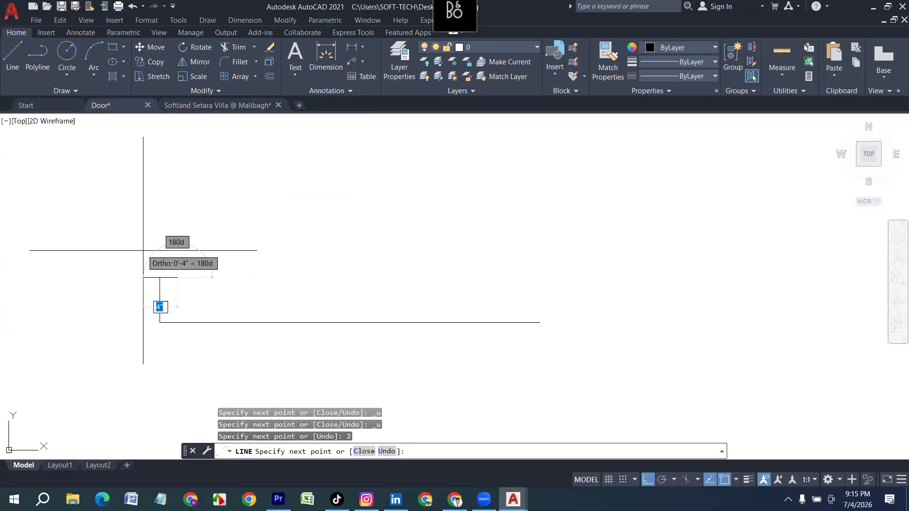
{"action": "type", "text": "2"}
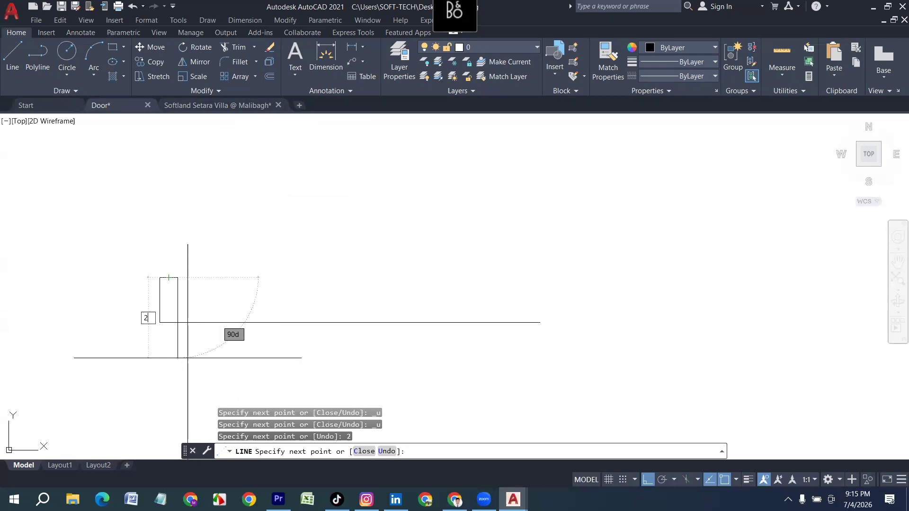
{"action": "key", "text": "Return"}
{"action": "scroll", "coordinate": [187, 358], "scroll_direction": "up", "scroll_amount": 2}
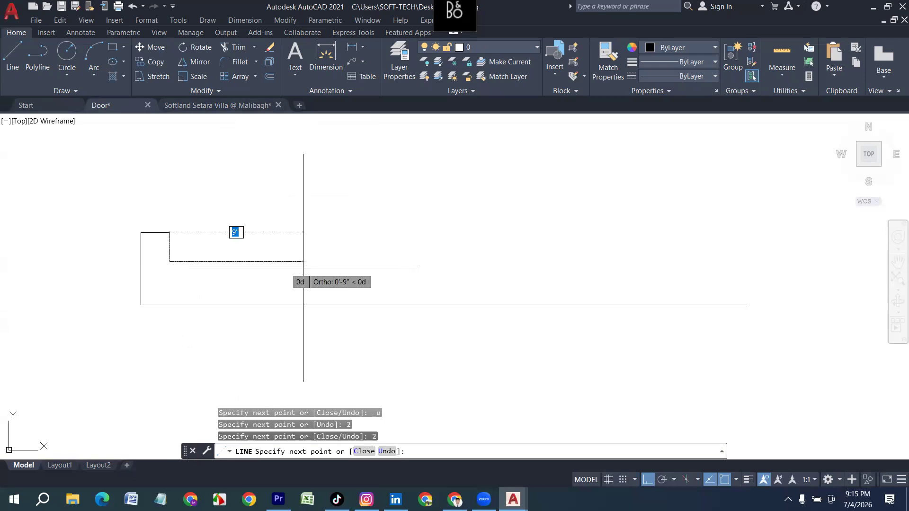
{"action": "key", "text": "Return"}
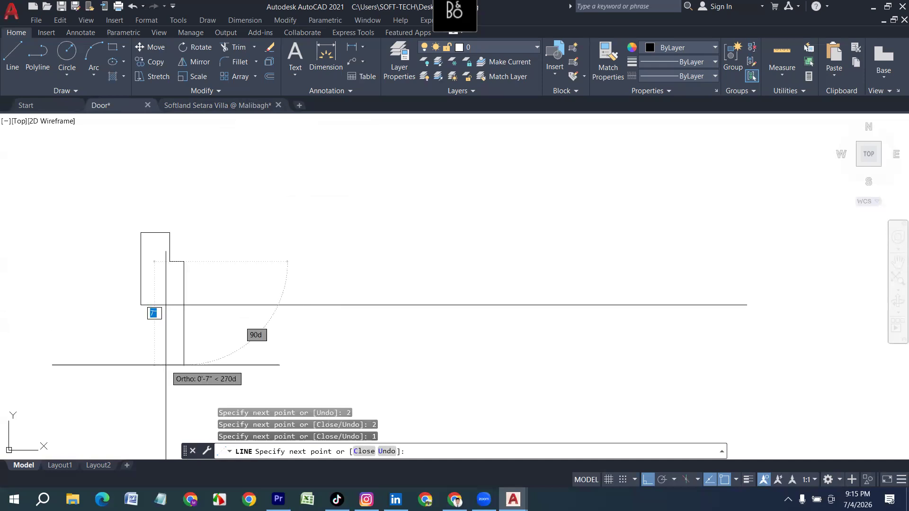
{"action": "type", "text": "3"}
{"action": "key", "text": "Return"}
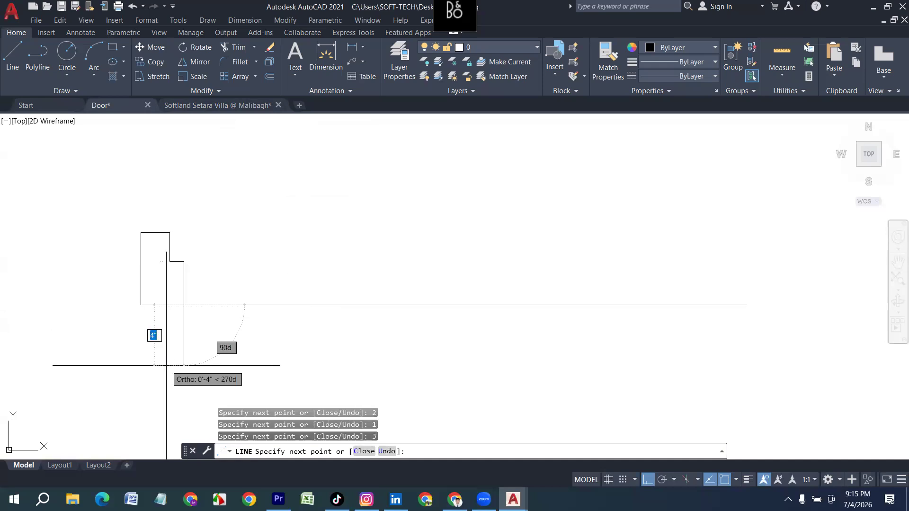
{"action": "key", "text": "Return"}
{"action": "scroll", "coordinate": [163, 369], "scroll_direction": "down", "scroll_amount": 3}
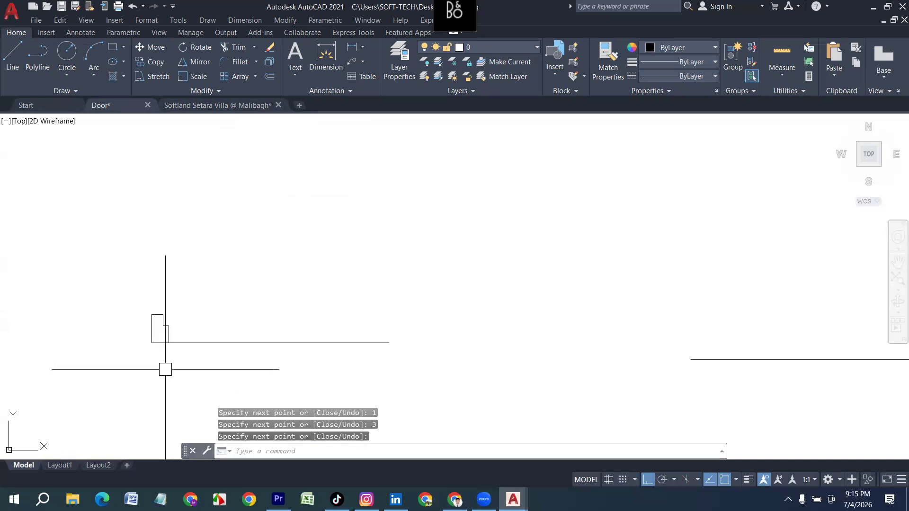
Draw the mirrored frame outline from the first width line's right endpoint: 5" up, 2" left, 2" down, 1" left and 3" down.
{"action": "key", "text": "Return"}
{"action": "left_click", "coordinate": [388, 343]}
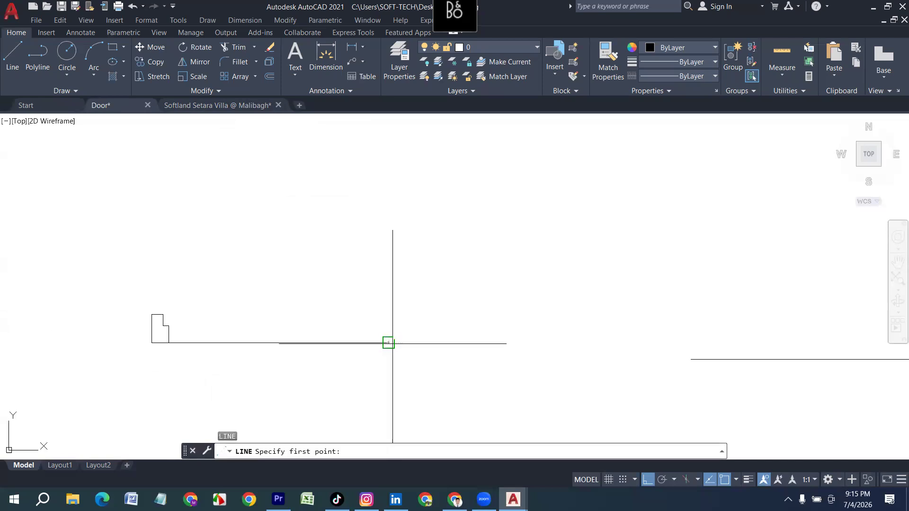
{"action": "key", "text": "Return"}
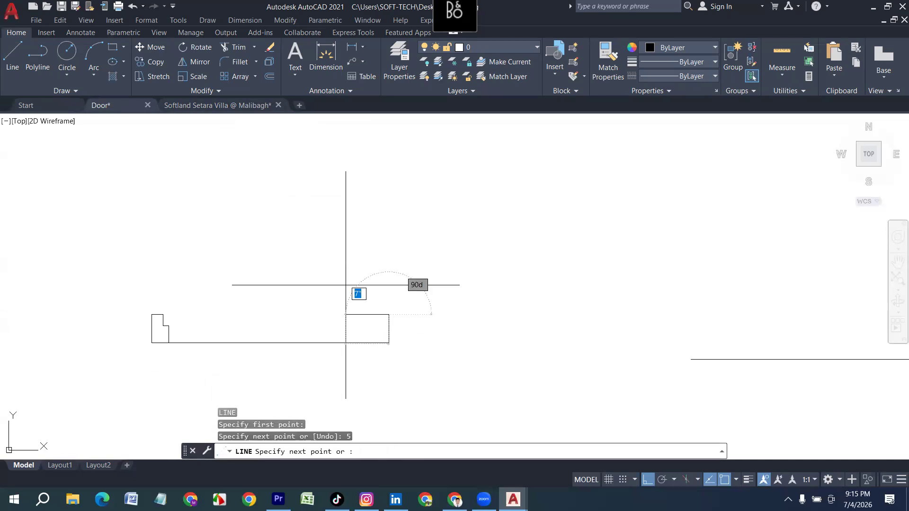
{"action": "type", "text": "2"}
{"action": "key", "text": "Return"}
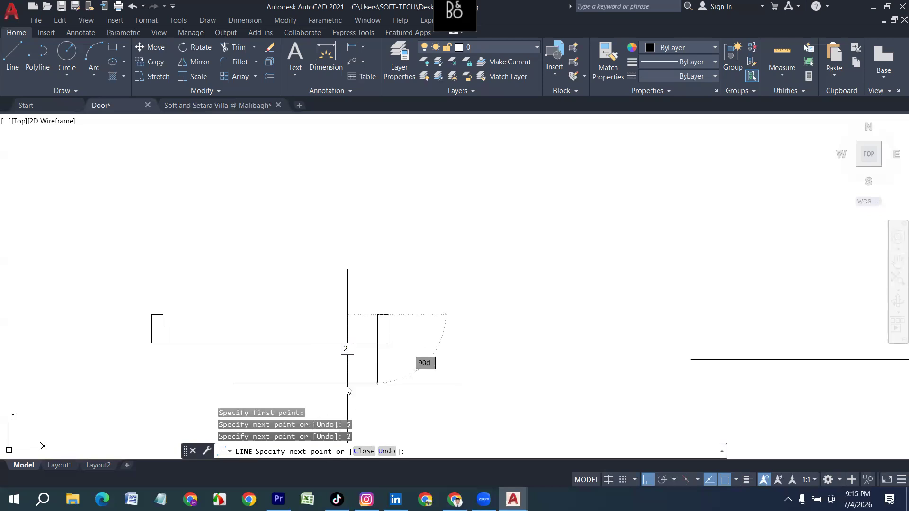
{"action": "type", "text": "2"}
{"action": "key", "text": "Return"}
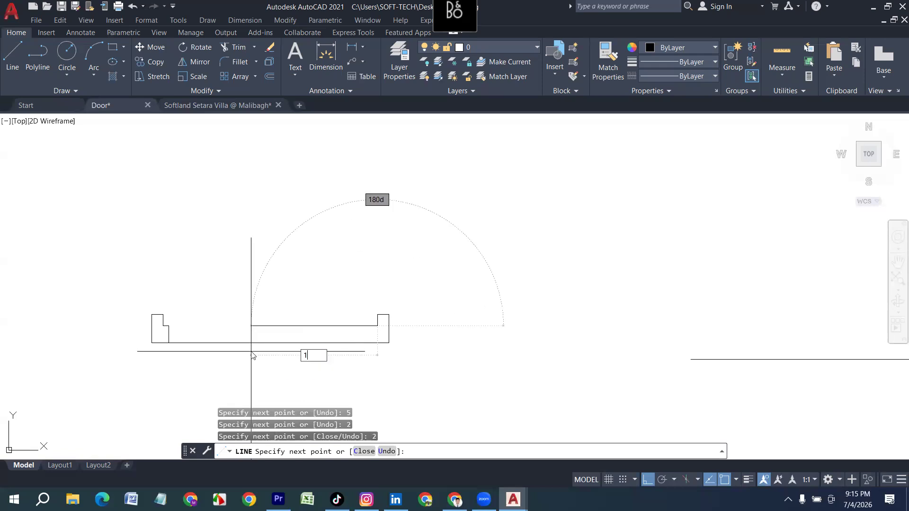
{"action": "type", "text": "1"}
{"action": "key", "text": "Return"}
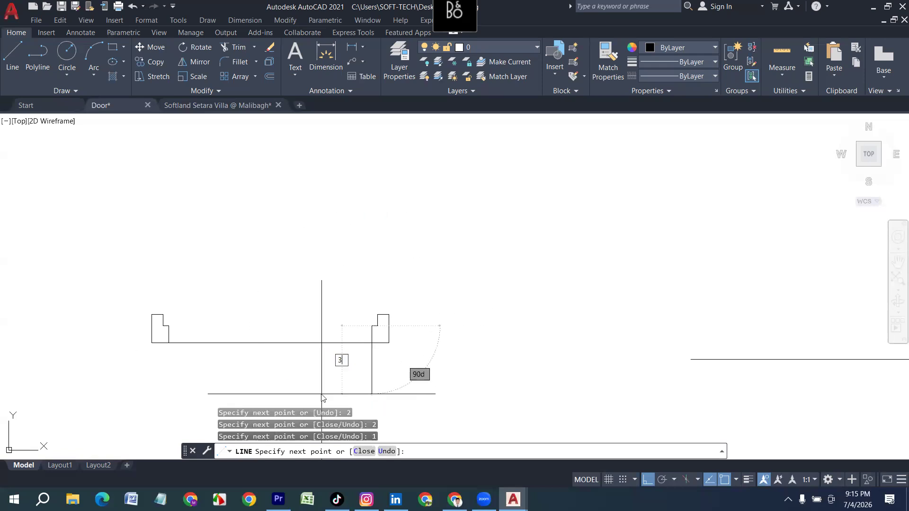
{"action": "type", "text": "3"}
{"action": "key", "text": "Return"}
{"action": "key", "text": "Return"}
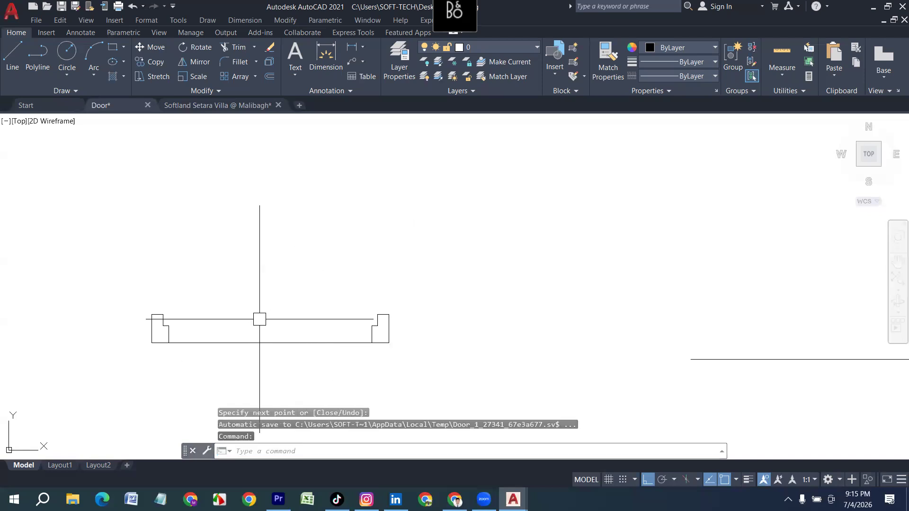
Start the frame outline at the left endpoint of the second width line with segments 5" up and 2" right.
{"action": "middle_click_drag", "start_coordinate": [375, 365], "coordinate": [295, 361]}
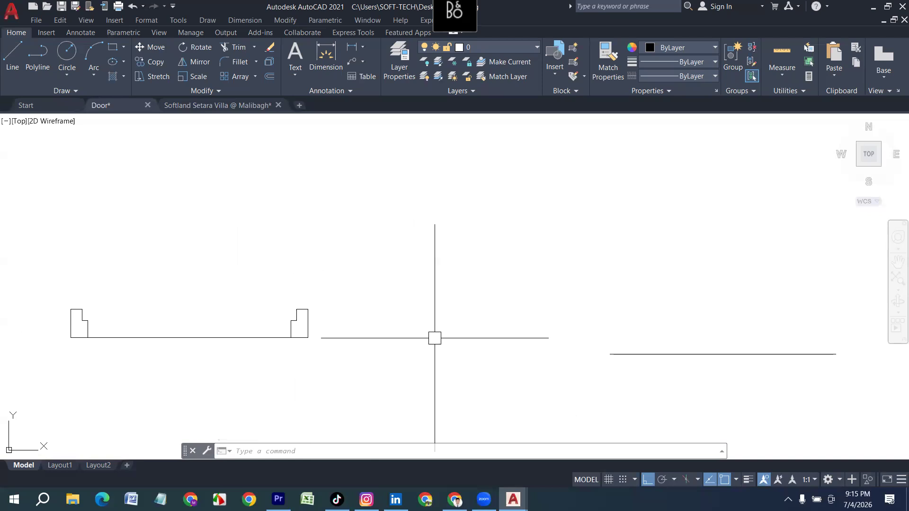
{"action": "middle_click_drag", "start_coordinate": [455, 330], "coordinate": [313, 334]}
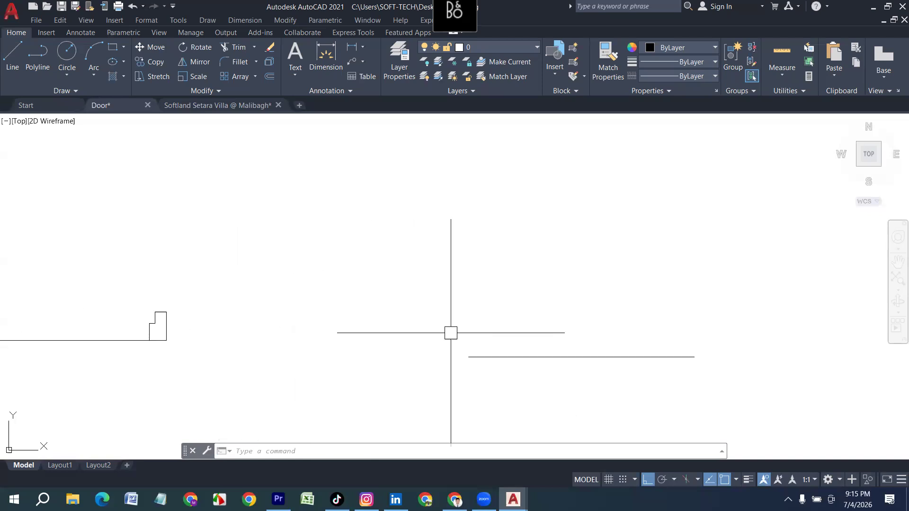
{"action": "key", "text": "Return"}
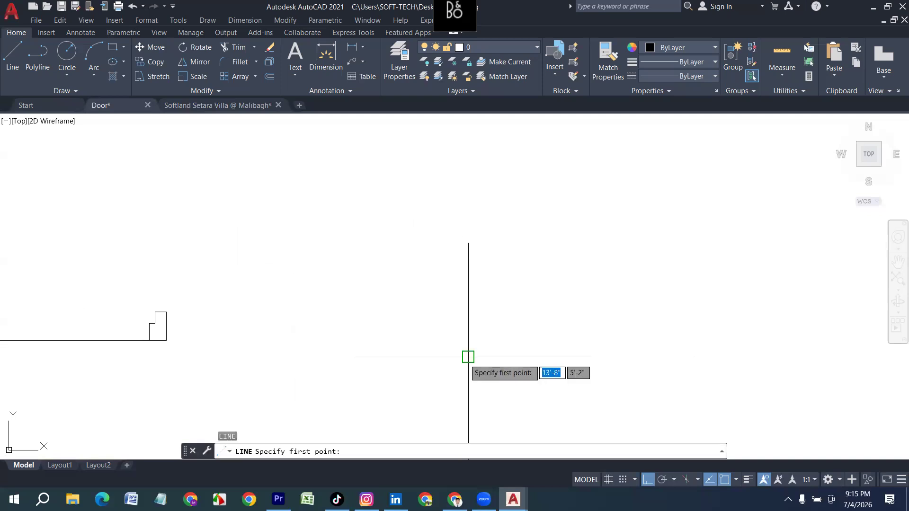
{"action": "left_click", "coordinate": [468, 356]}
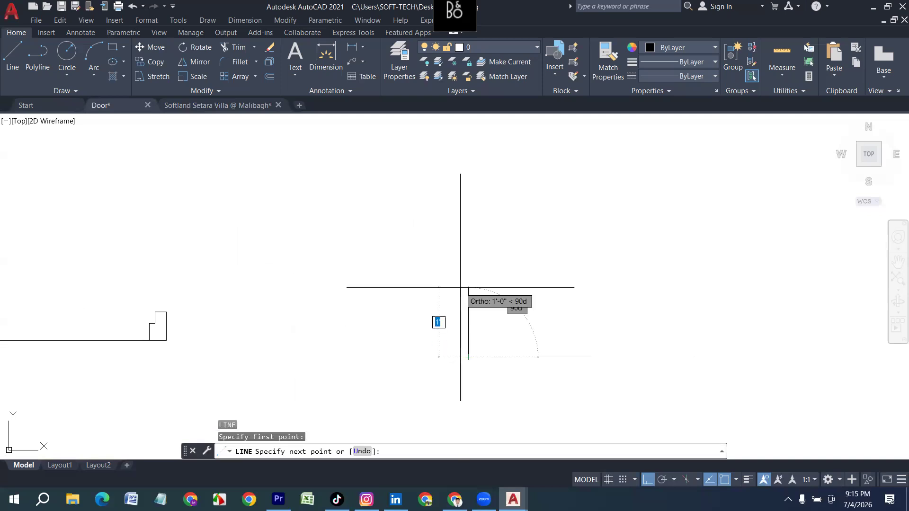
{"action": "type", "text": "5"}
{"action": "key", "text": "Return"}
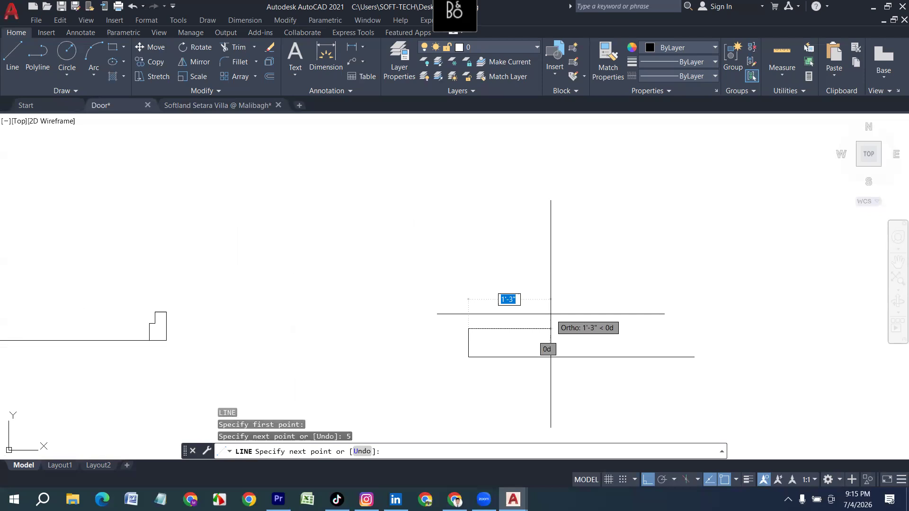
{"action": "type", "text": "2"}
{"action": "key", "text": "Return"}
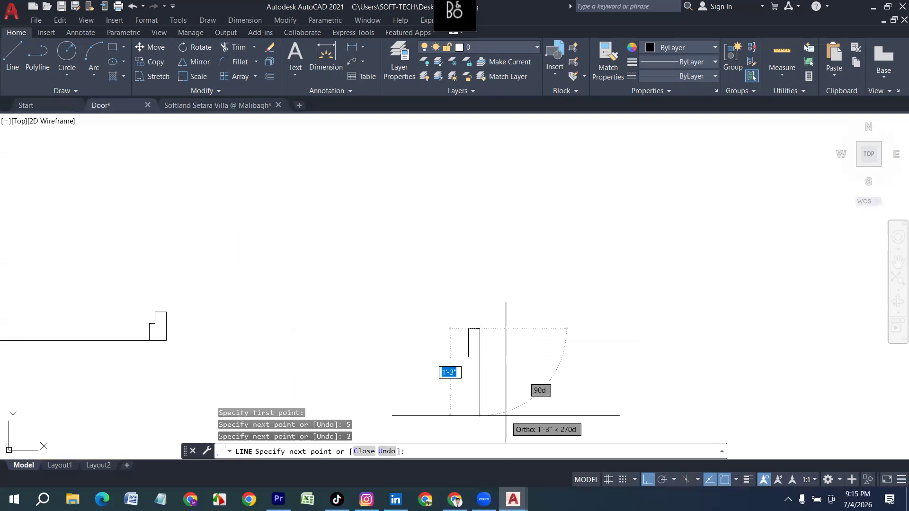
Complete the second width line's left frame outline with segments 2" down, 1" right and 3" down to the base line.
{"action": "type", "text": "2"}
{"action": "key", "text": "Return"}
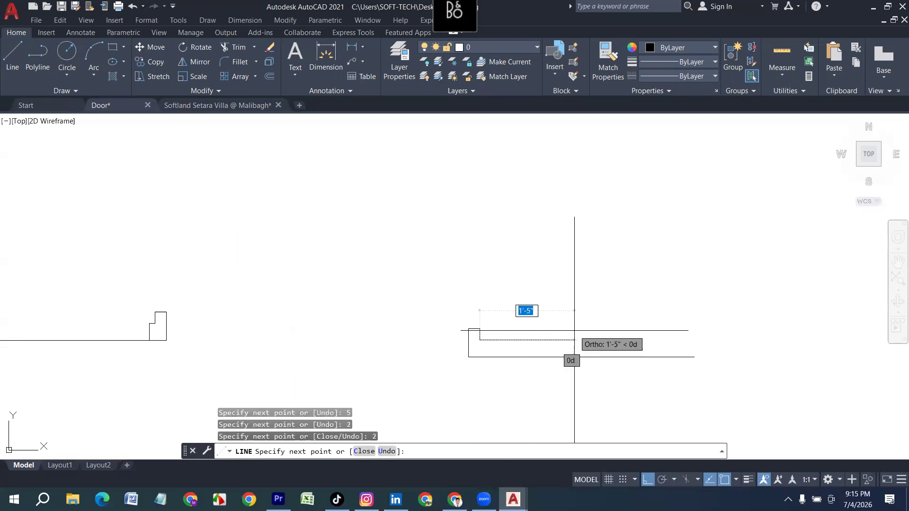
{"action": "type", "text": "1"}
{"action": "key", "text": "Return"}
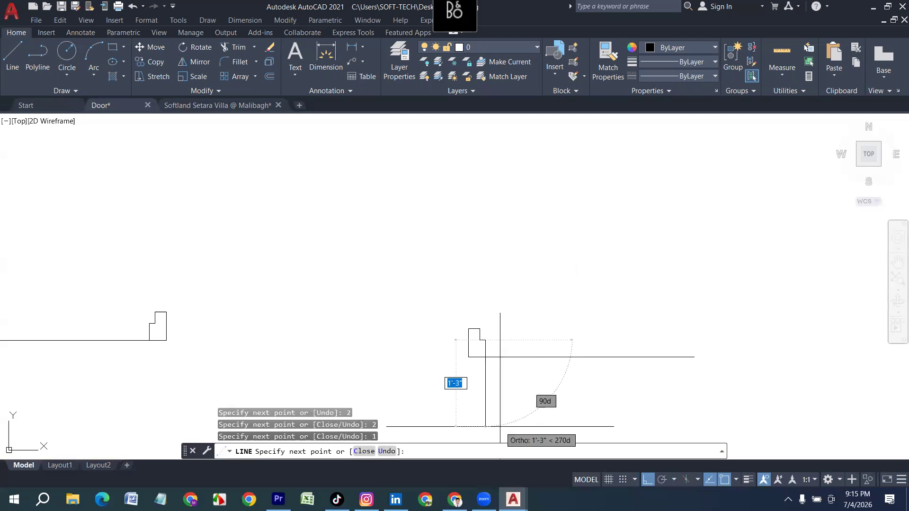
{"action": "type", "text": "3"}
{"action": "key", "text": "Return"}
{"action": "key", "text": "Return"}
{"action": "middle_click_drag", "start_coordinate": [525, 386], "coordinate": [384, 386]}
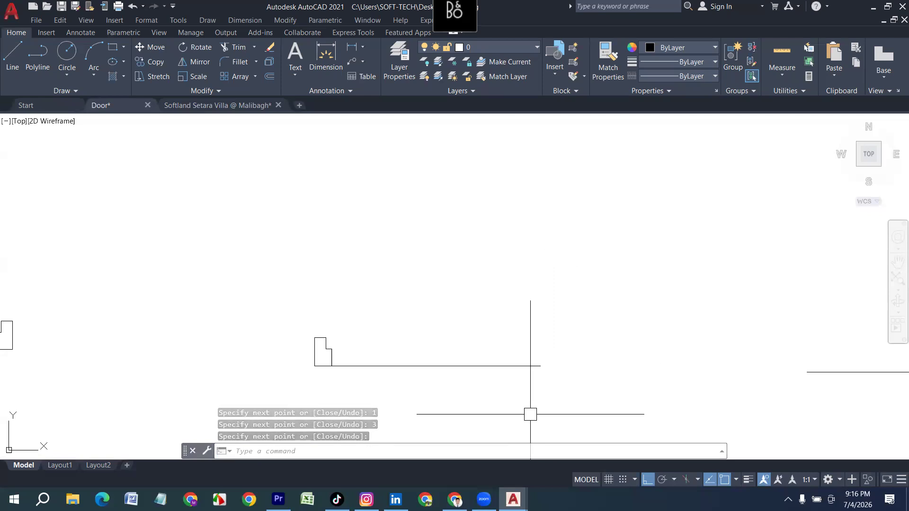
{"action": "scroll", "coordinate": [428, 355], "scroll_direction": "down", "scroll_amount": 2}
{"action": "scroll", "coordinate": [427, 355], "scroll_direction": "down", "scroll_amount": 2}
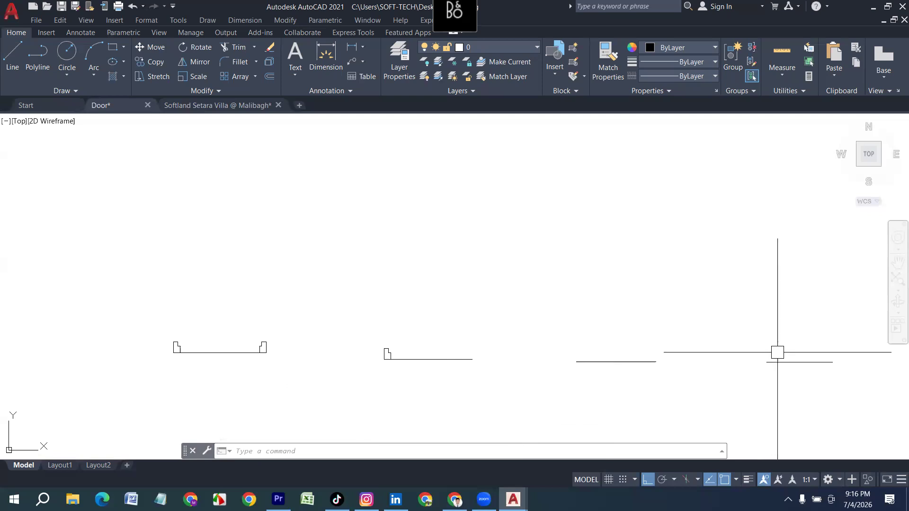
{"action": "scroll", "coordinate": [410, 366], "scroll_direction": "up", "scroll_amount": 2}
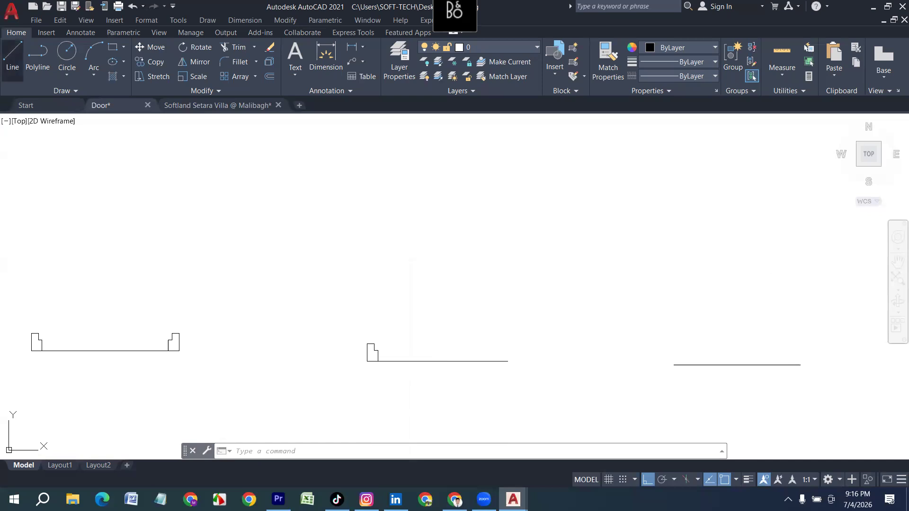
{"action": "type", "text": "l"}
{"action": "key", "text": "Return"}
{"action": "left_click", "coordinate": [508, 361]}
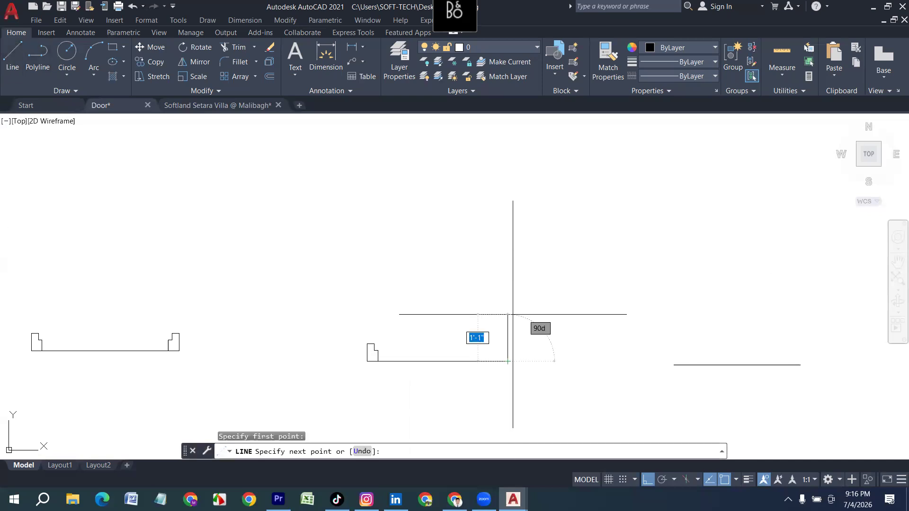
{"action": "key", "text": "Escape"}
Start the mirrored frame outline at the right endpoint of the second width line with segments 5" up and 2" left.
{"action": "scroll", "coordinate": [509, 308], "scroll_direction": "up", "scroll_amount": 2}
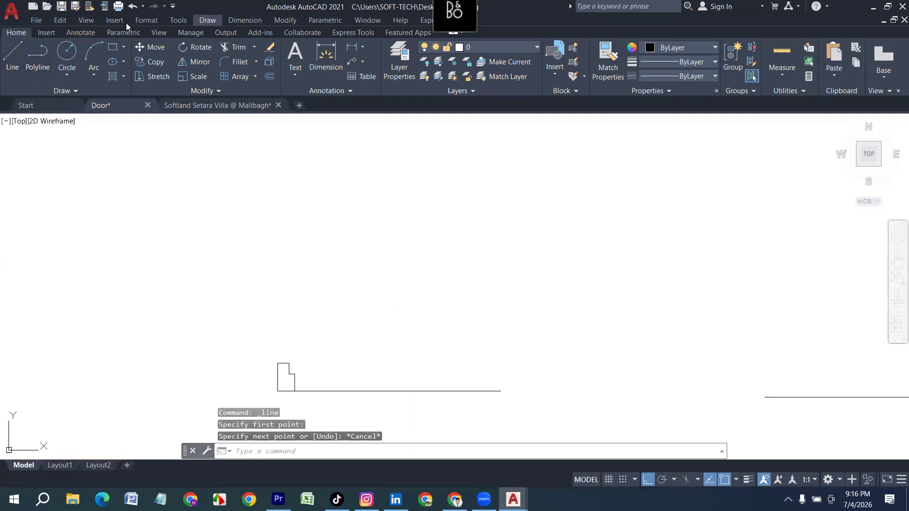
{"action": "left_click", "coordinate": [207, 20]}
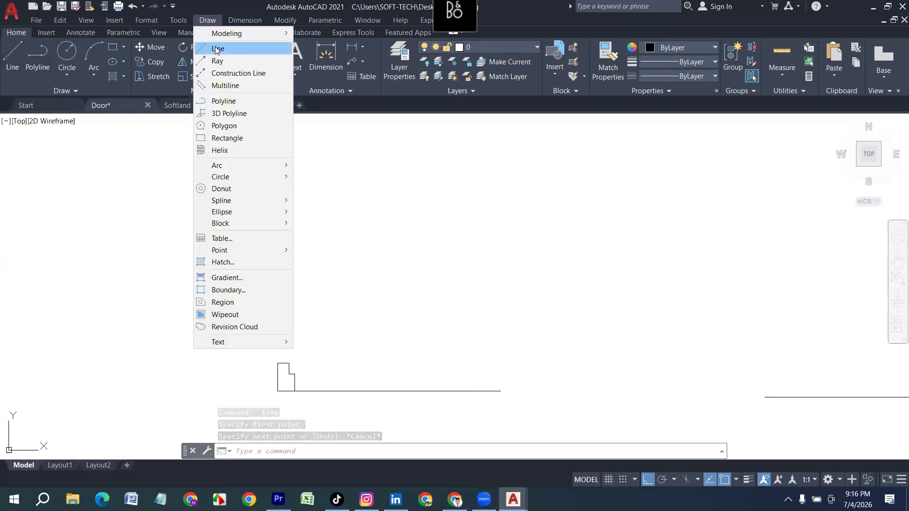
{"action": "left_click", "coordinate": [217, 48]}
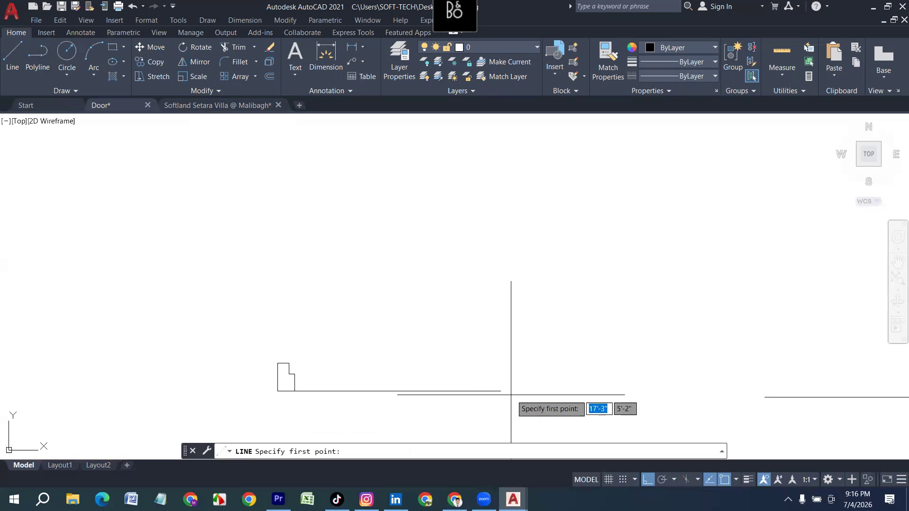
{"action": "left_click", "coordinate": [501, 391]}
{"action": "type", "text": "5"}
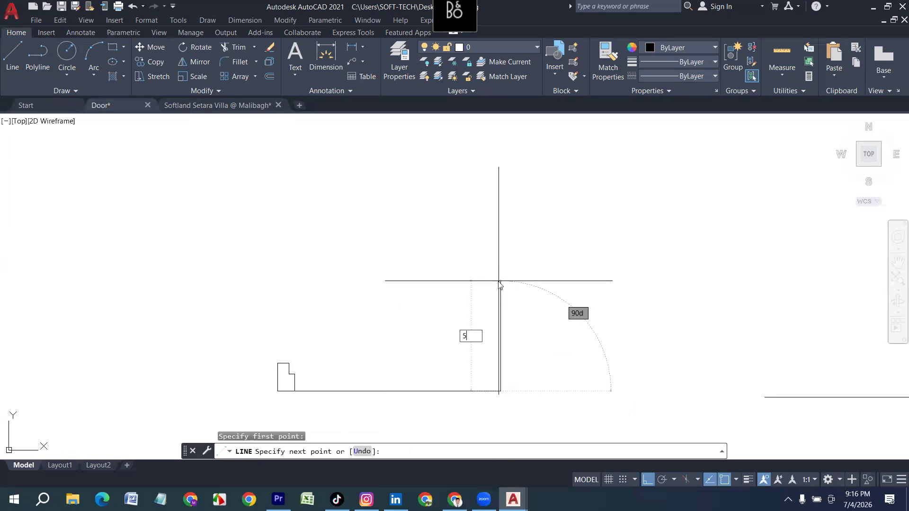
{"action": "key", "text": "Return"}
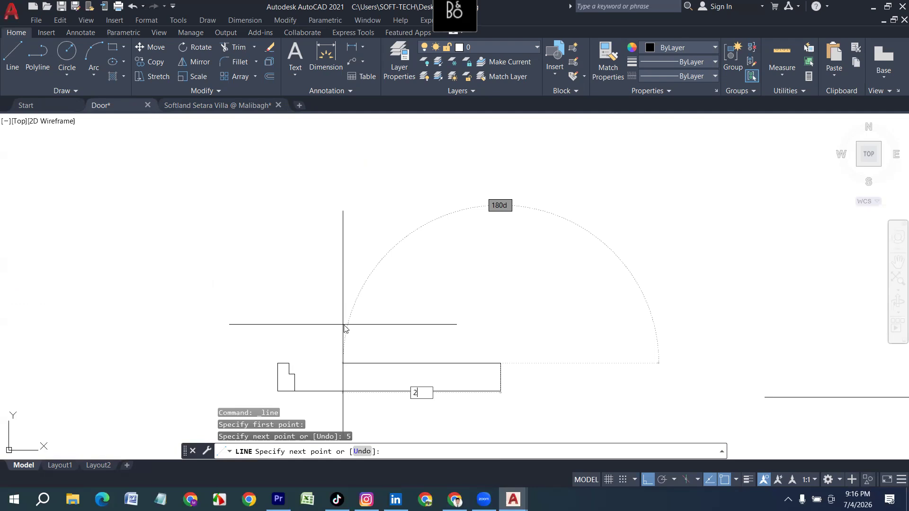
{"action": "key", "text": "Return"}
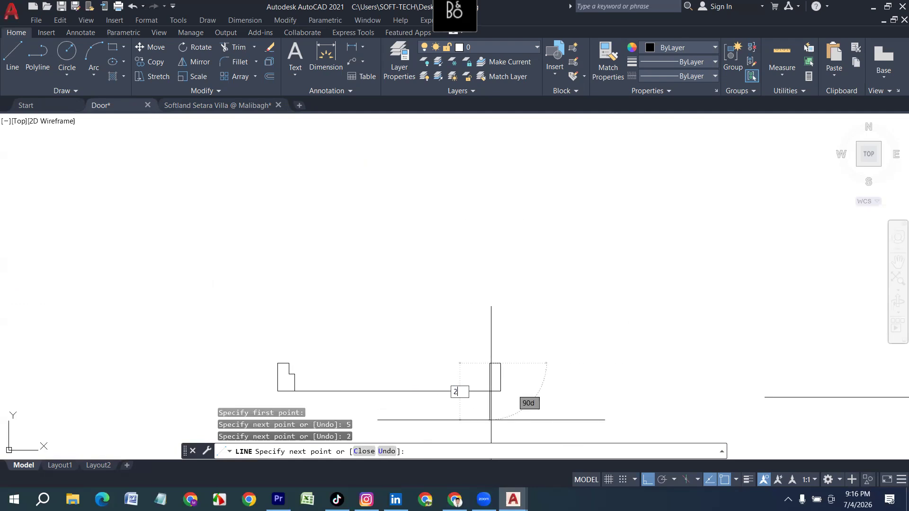
Complete the second width line's right frame outline with segments 2" down, 1" left and straight down to the base line.
{"action": "type", "text": "2"}
{"action": "key", "text": "Return"}
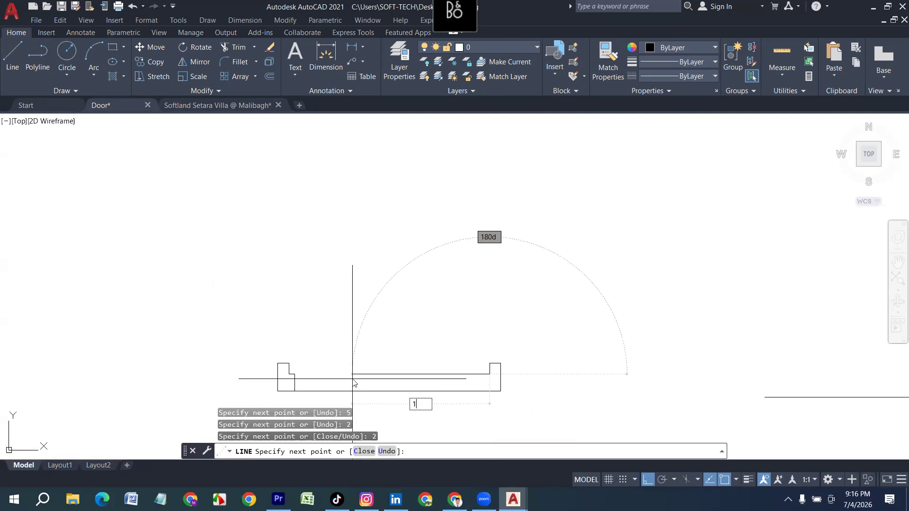
{"action": "type", "text": "1"}
{"action": "key", "text": "Return"}
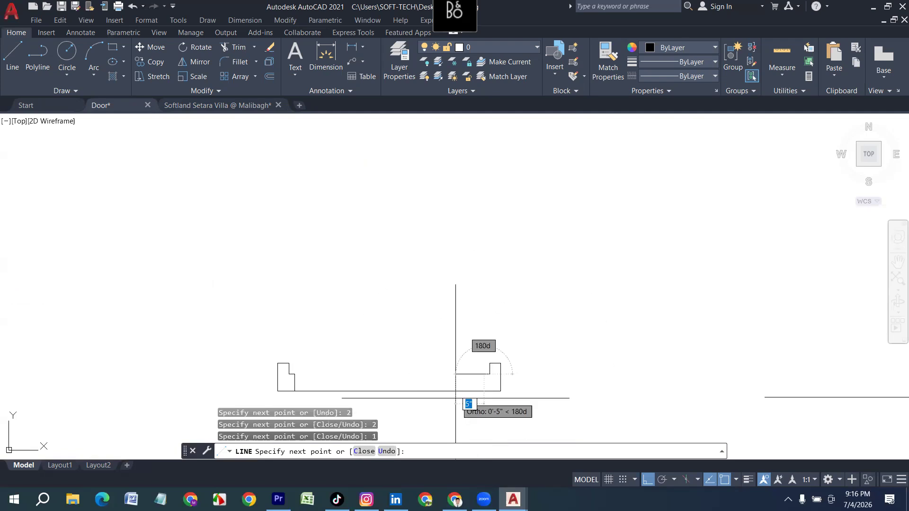
{"action": "scroll", "coordinate": [460, 441], "scroll_direction": "up", "scroll_amount": 5}
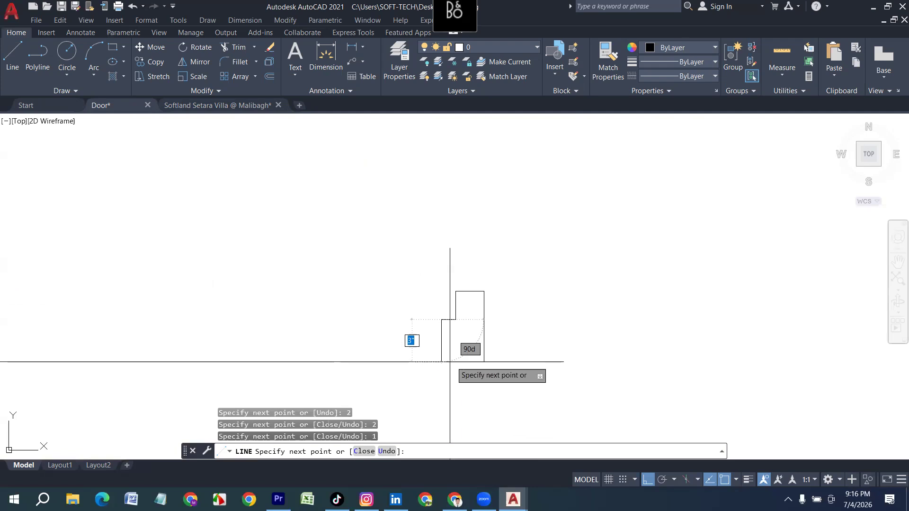
{"action": "left_click", "coordinate": [441, 362]}
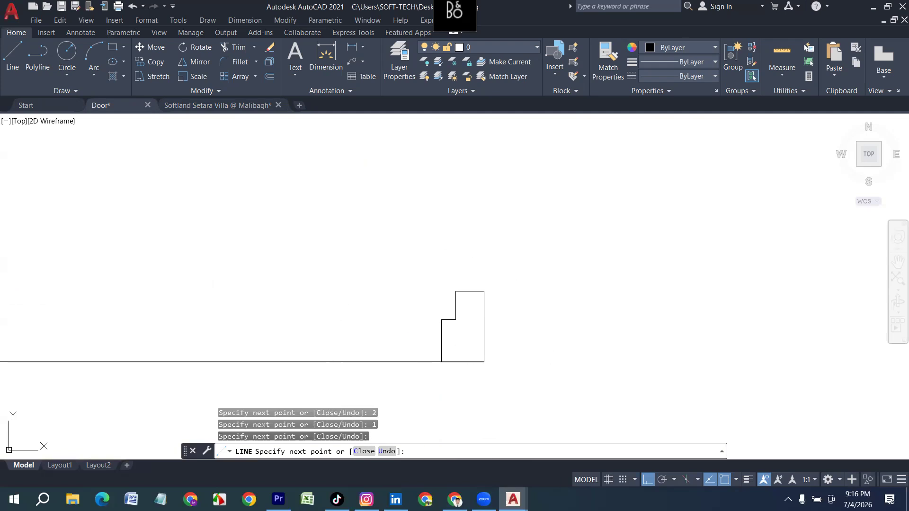
{"action": "key", "text": "Escape"}
{"action": "scroll", "coordinate": [299, 320], "scroll_direction": "down", "scroll_amount": 4}
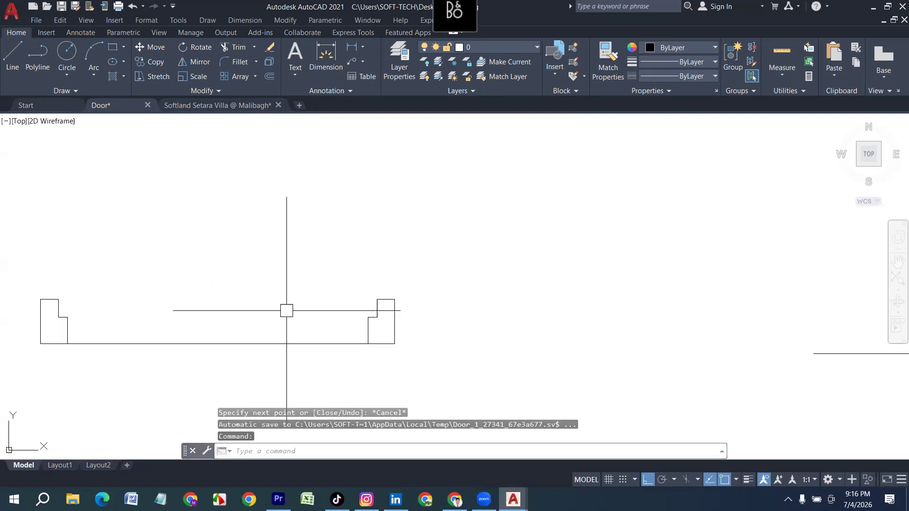
{"action": "scroll", "coordinate": [325, 317], "scroll_direction": "up", "scroll_amount": 4}
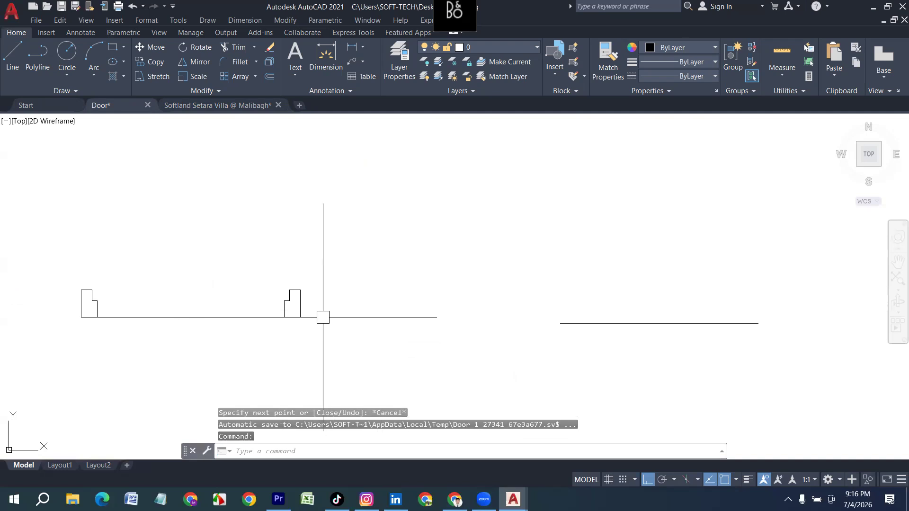
{"action": "scroll", "coordinate": [321, 309], "scroll_direction": "up", "scroll_amount": 2}
{"action": "left_click", "coordinate": [318, 314]}
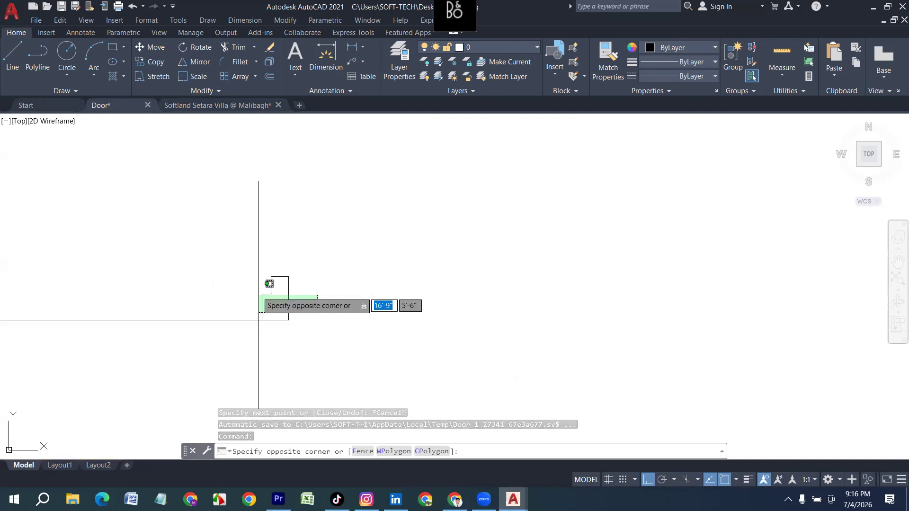
{"action": "left_click", "coordinate": [237, 278]}
{"action": "key", "text": "Escape"}
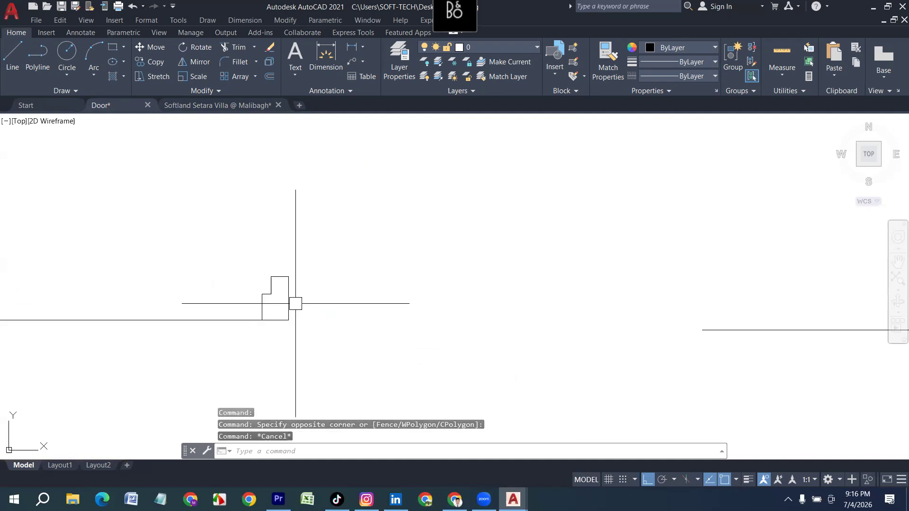
{"action": "left_click", "coordinate": [200, 236]}
{"action": "left_click", "coordinate": [356, 372]}
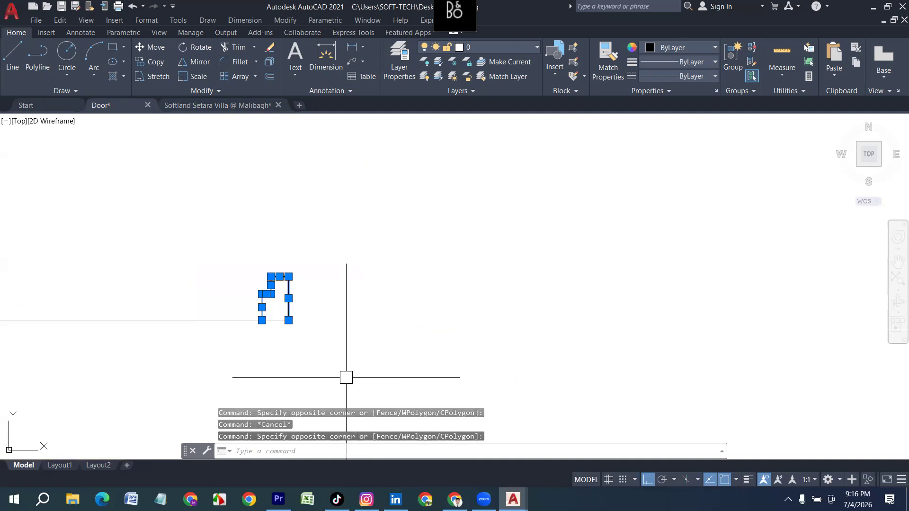
{"action": "key", "text": "Escape"}
{"action": "left_click", "coordinate": [364, 208]}
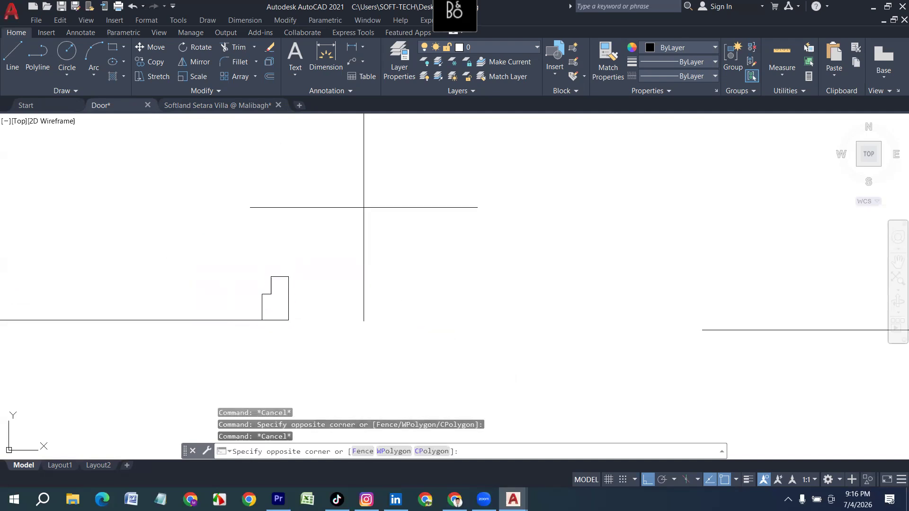
{"action": "left_click", "coordinate": [182, 370]}
{"action": "scroll", "coordinate": [250, 331], "scroll_direction": "down", "scroll_amount": 2}
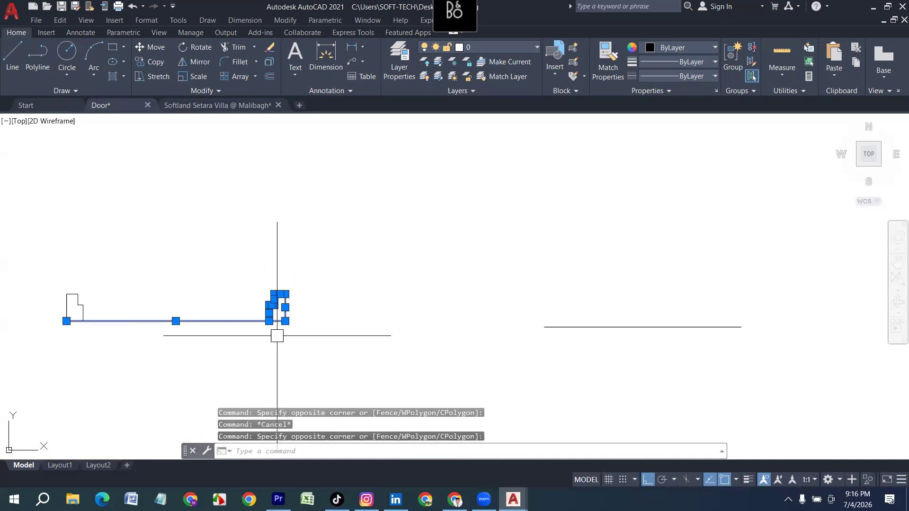
{"action": "key", "text": "Escape"}
{"action": "scroll", "coordinate": [274, 309], "scroll_direction": "up", "scroll_amount": 2}
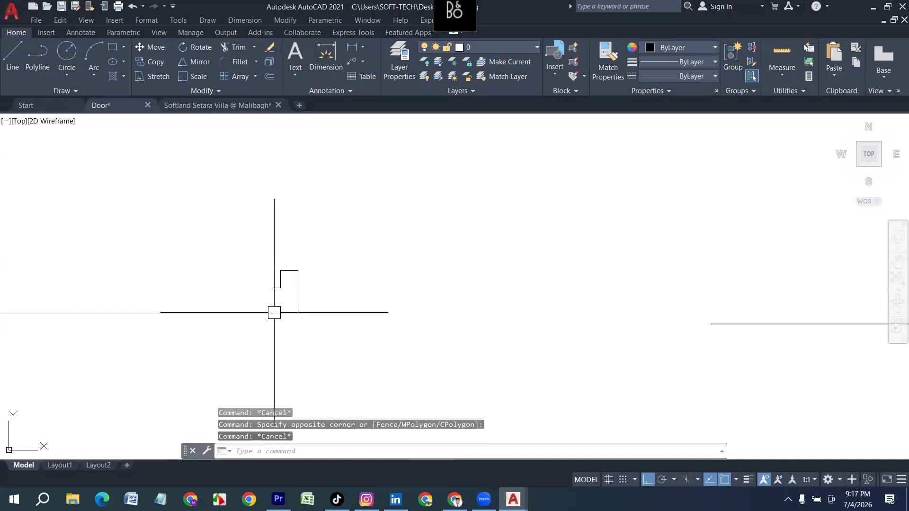
{"action": "left_click", "coordinate": [249, 237]}
{"action": "left_click", "coordinate": [360, 346]}
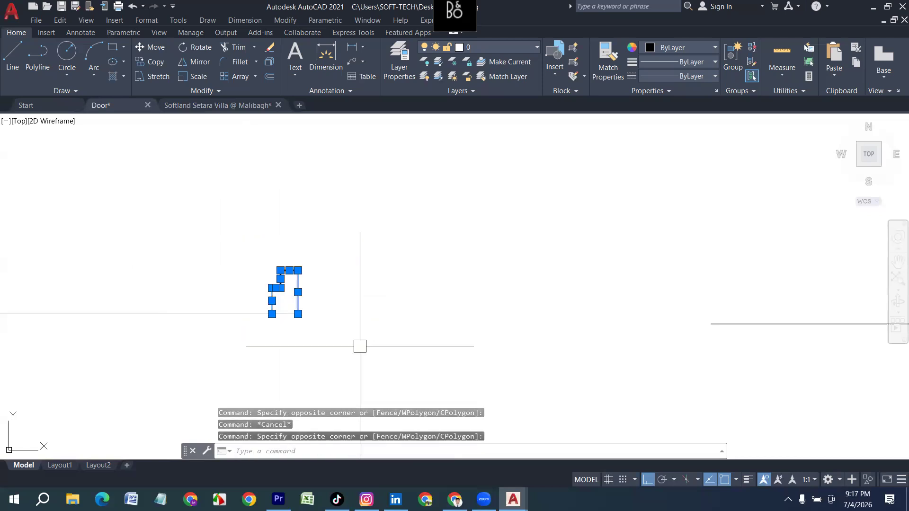
{"action": "key", "text": "Escape"}
{"action": "scroll", "coordinate": [284, 317], "scroll_direction": "up", "scroll_amount": 4}
{"action": "left_click", "coordinate": [329, 276]}
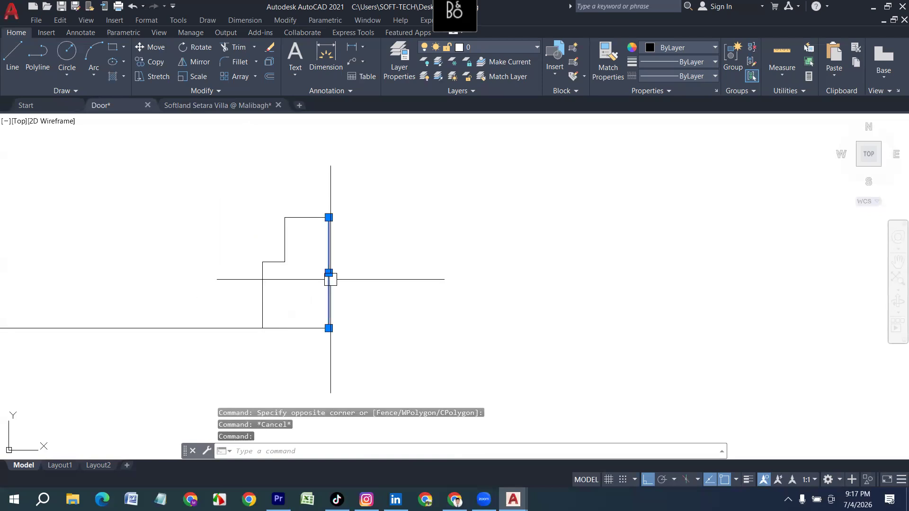
{"action": "left_click", "coordinate": [310, 217]}
{"action": "left_click", "coordinate": [288, 242]}
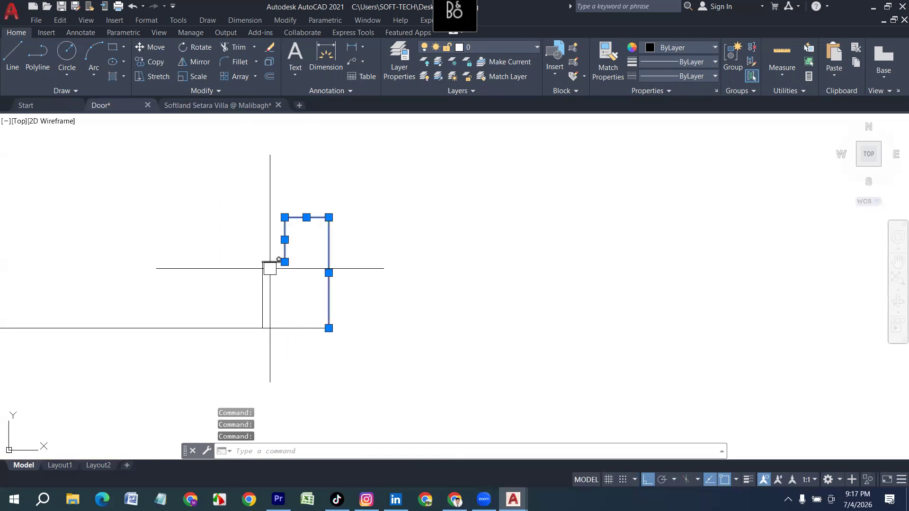
{"action": "scroll", "coordinate": [276, 265], "scroll_direction": "up", "scroll_amount": 4}
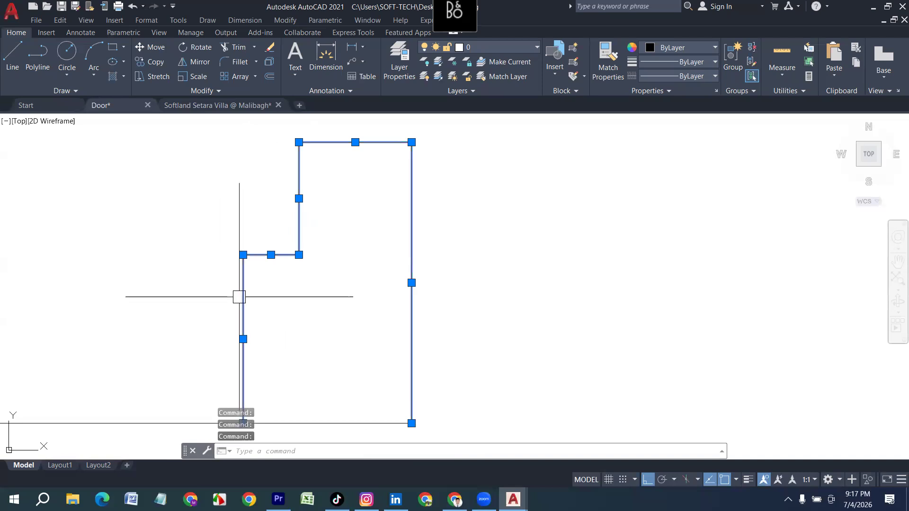
{"action": "scroll", "coordinate": [241, 294], "scroll_direction": "down", "scroll_amount": 6}
{"action": "key", "text": "Escape"}
{"action": "left_click", "coordinate": [337, 195]}
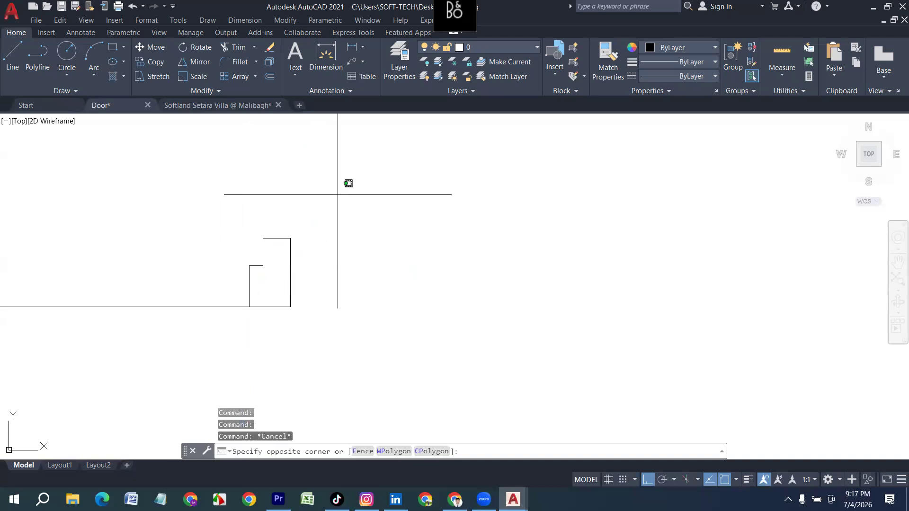
{"action": "key", "text": "Escape"}
Copy the second width line's right frame outline from its lower outer corner to the third width line's right endpoint, with ortho off.
{"action": "left_click", "coordinate": [213, 192]}
{"action": "left_click", "coordinate": [352, 364]}
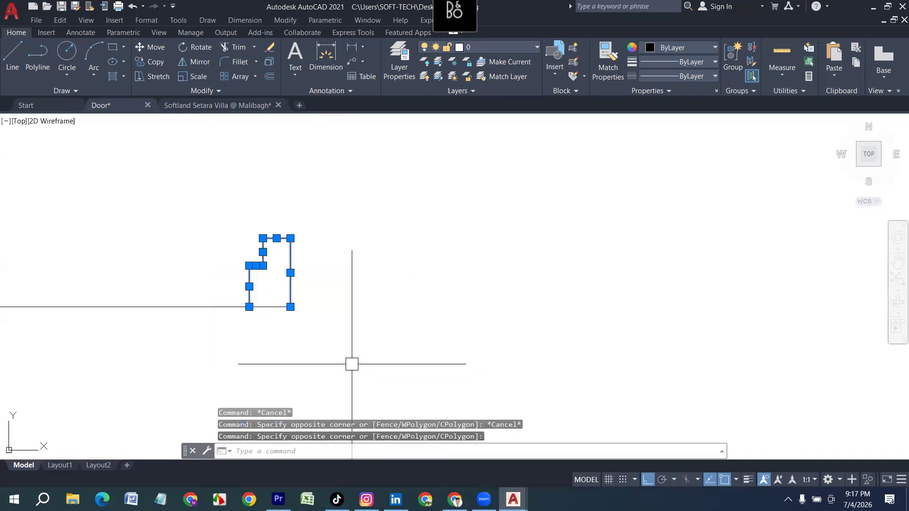
{"action": "type", "text": "cp"}
{"action": "key", "text": "Return"}
{"action": "scroll", "coordinate": [264, 315], "scroll_direction": "up", "scroll_amount": 2}
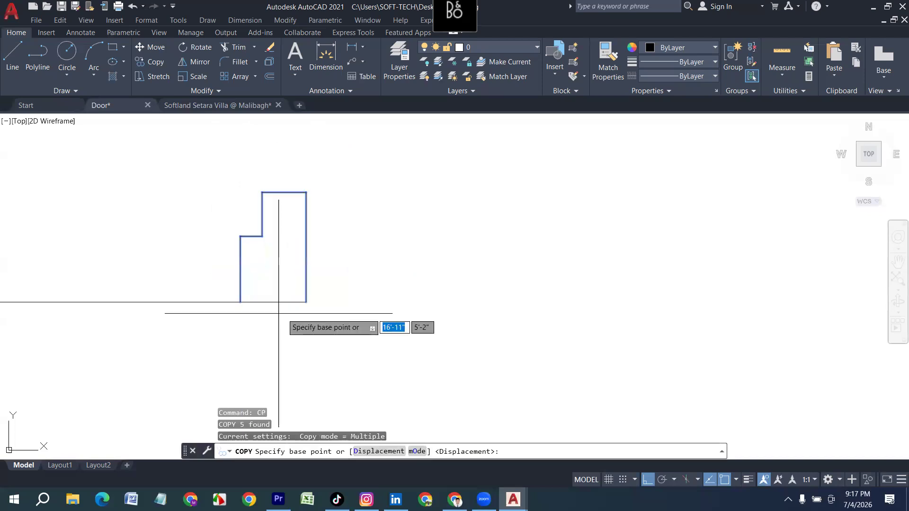
{"action": "left_click", "coordinate": [306, 302]}
{"action": "scroll", "coordinate": [240, 294], "scroll_direction": "down", "scroll_amount": 2}
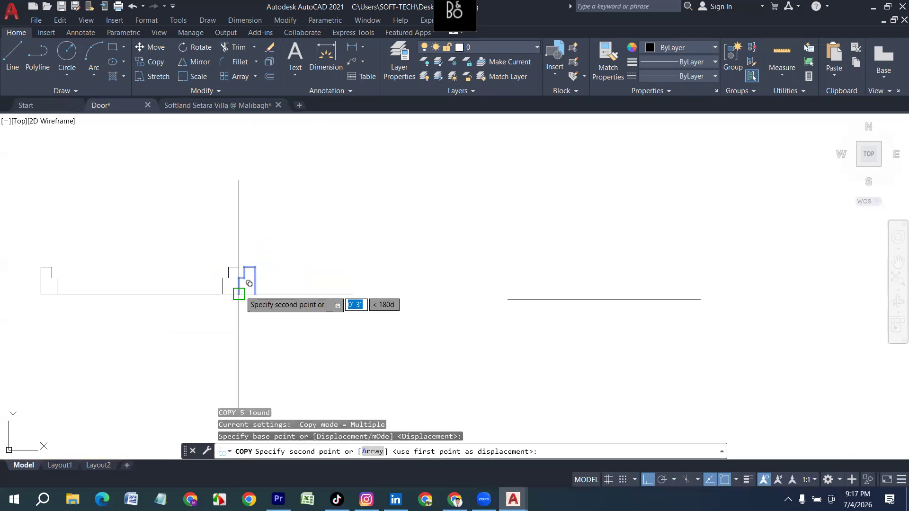
{"action": "middle_click_drag", "start_coordinate": [649, 284], "coordinate": [397, 287]}
{"action": "scroll", "coordinate": [494, 308], "scroll_direction": "up", "scroll_amount": 2}
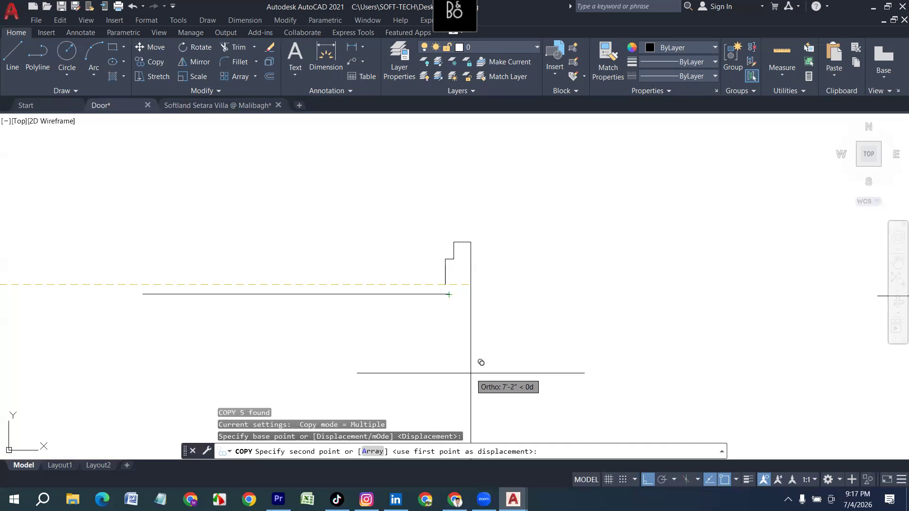
{"action": "key", "text": "F8"}
{"action": "scroll", "coordinate": [440, 299], "scroll_direction": "up", "scroll_amount": 4}
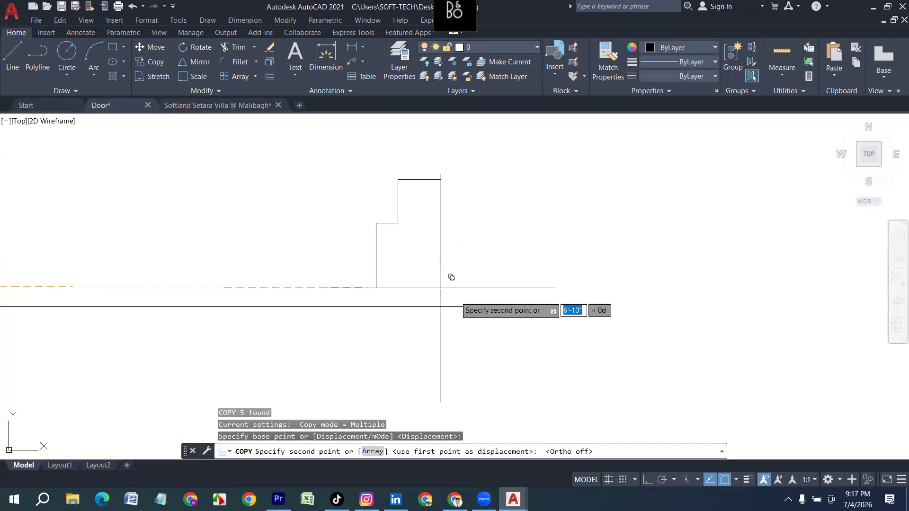
{"action": "left_click", "coordinate": [470, 306]}
{"action": "scroll", "coordinate": [471, 305], "scroll_direction": "down", "scroll_amount": 3}
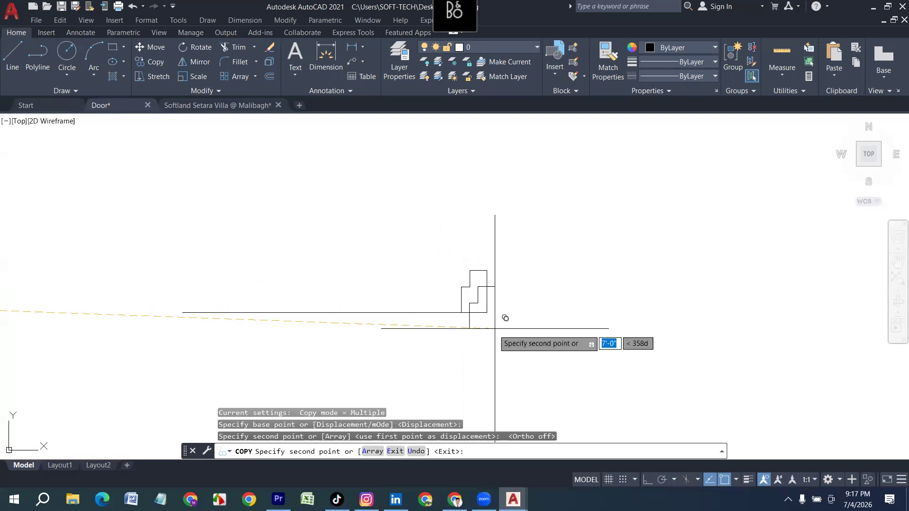
{"action": "key", "text": "Escape"}
{"action": "scroll", "coordinate": [436, 324], "scroll_direction": "down", "scroll_amount": 2}
{"action": "middle_click_drag", "start_coordinate": [297, 352], "coordinate": [432, 345]}
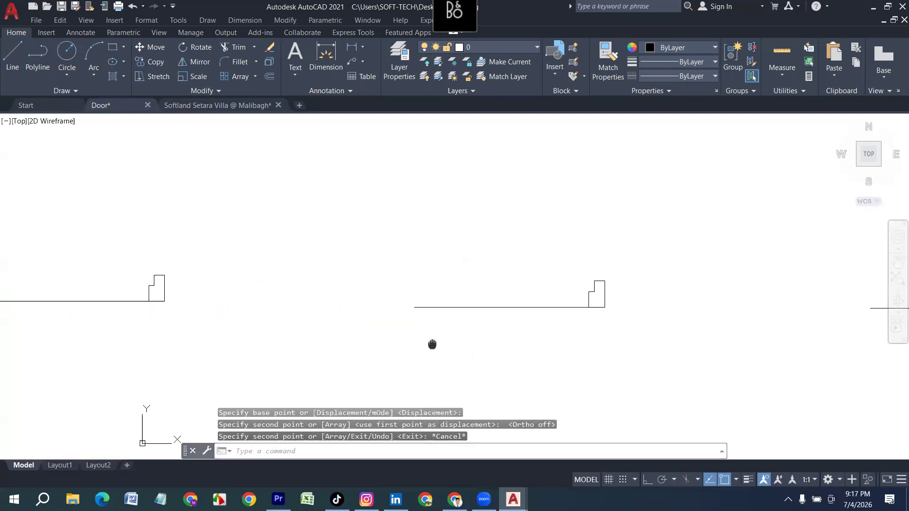
{"action": "scroll", "coordinate": [436, 305], "scroll_direction": "down", "scroll_amount": 3}
{"action": "scroll", "coordinate": [216, 308], "scroll_direction": "up", "scroll_amount": 4}
{"action": "scroll", "coordinate": [216, 307], "scroll_direction": "up", "scroll_amount": 2}
{"action": "left_click", "coordinate": [276, 264]}
{"action": "left_click", "coordinate": [168, 345]}
{"action": "key", "text": "Escape"}
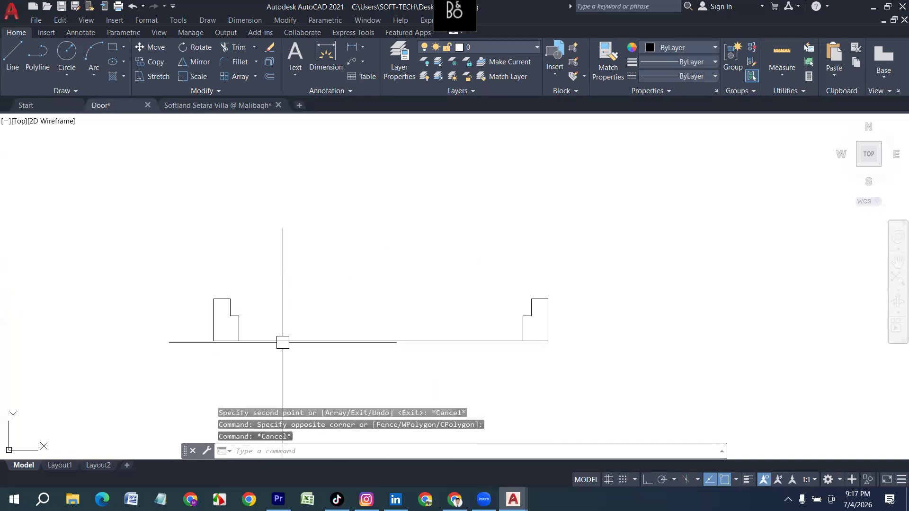
Copy the second width line's left frame outline from its lower outer corner to the left endpoint of the third width line.
{"action": "left_click", "coordinate": [162, 269]}
{"action": "left_click", "coordinate": [284, 383]}
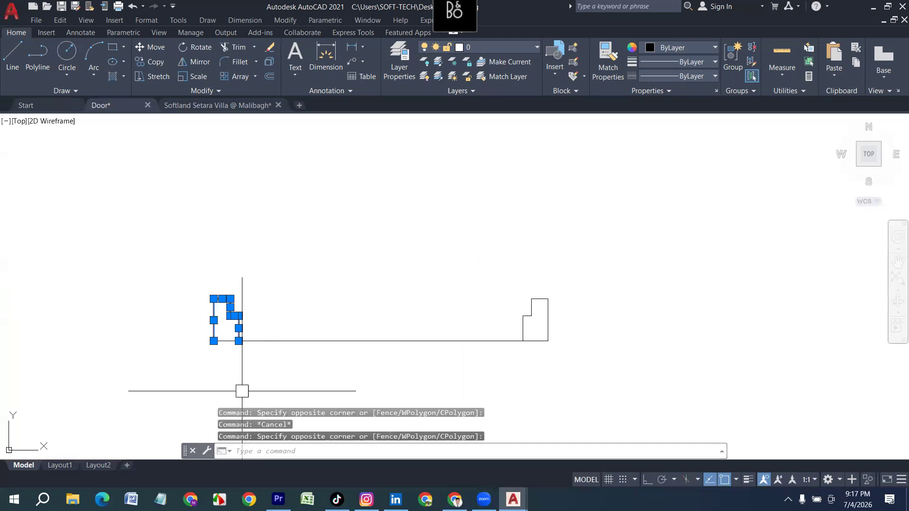
{"action": "type", "text": "o"}
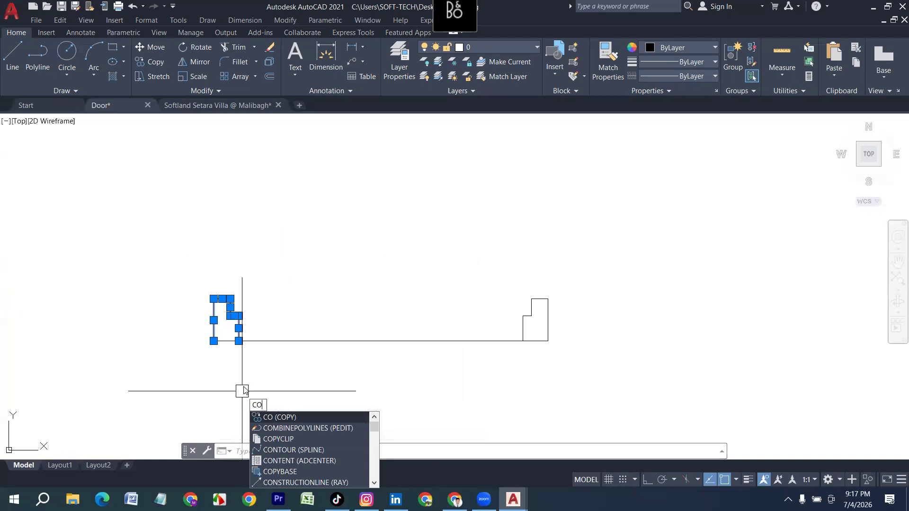
{"action": "key", "text": "Return"}
{"action": "scroll", "coordinate": [213, 344], "scroll_direction": "up", "scroll_amount": 3}
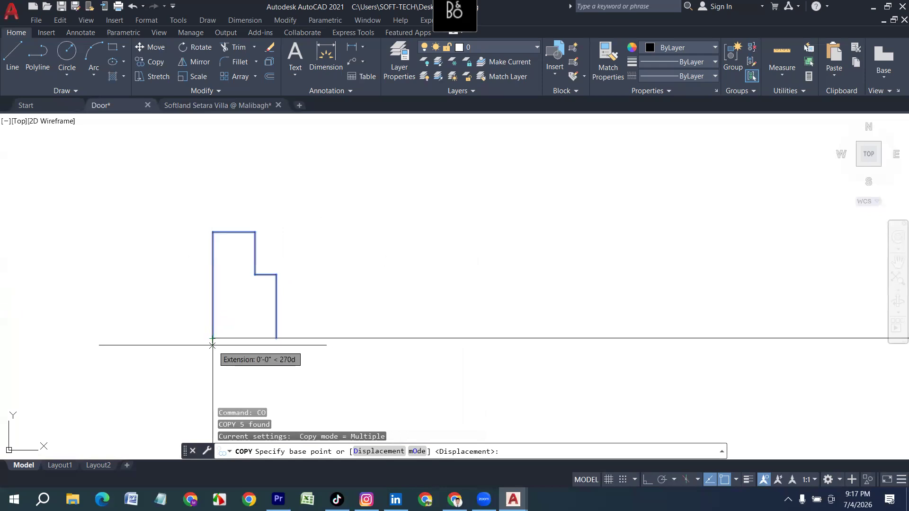
{"action": "left_click", "coordinate": [212, 338]}
{"action": "scroll", "coordinate": [208, 322], "scroll_direction": "down", "scroll_amount": 4}
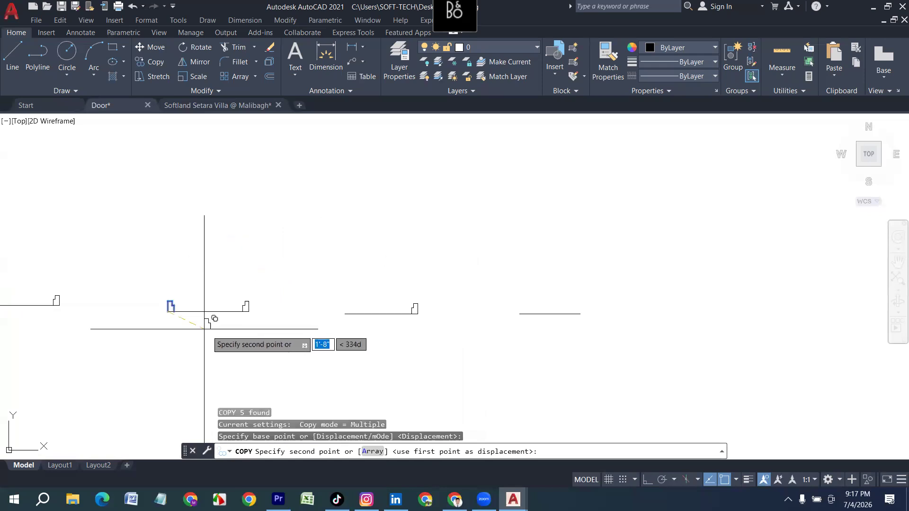
{"action": "left_click", "coordinate": [306, 316]}
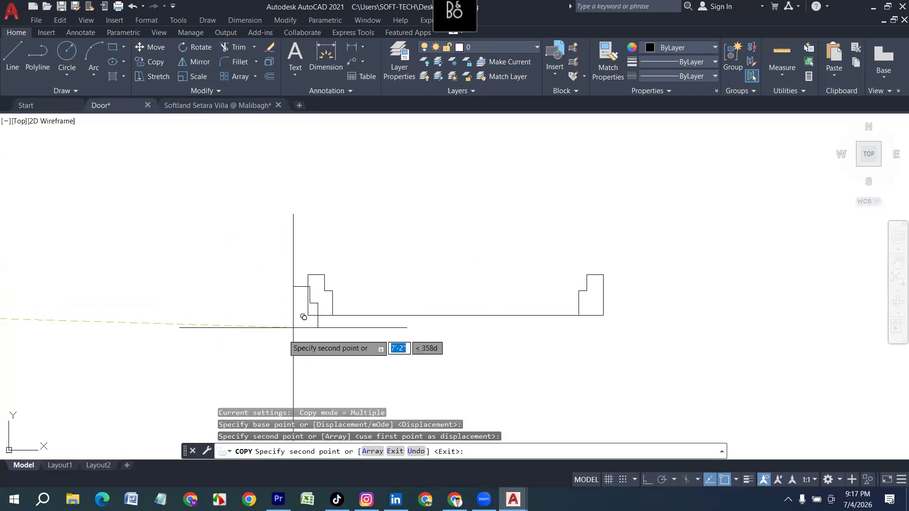
{"action": "scroll", "coordinate": [249, 351], "scroll_direction": "down", "scroll_amount": 2}
{"action": "key", "text": "Escape"}
Review the width lines to see which ones already have frame outlines at both ends.
{"action": "mouse_move", "coordinate": [569, 337]}
{"action": "middle_mouse_down"}
{"action": "mouse_move", "coordinate": [477, 330]}
{"action": "mouse_move", "coordinate": [304, 349]}
{"action": "middle_mouse_up"}
{"action": "middle_click_drag", "start_coordinate": [469, 370], "coordinate": [334, 348]}
{"action": "scroll", "coordinate": [321, 328], "scroll_direction": "up", "scroll_amount": 4}
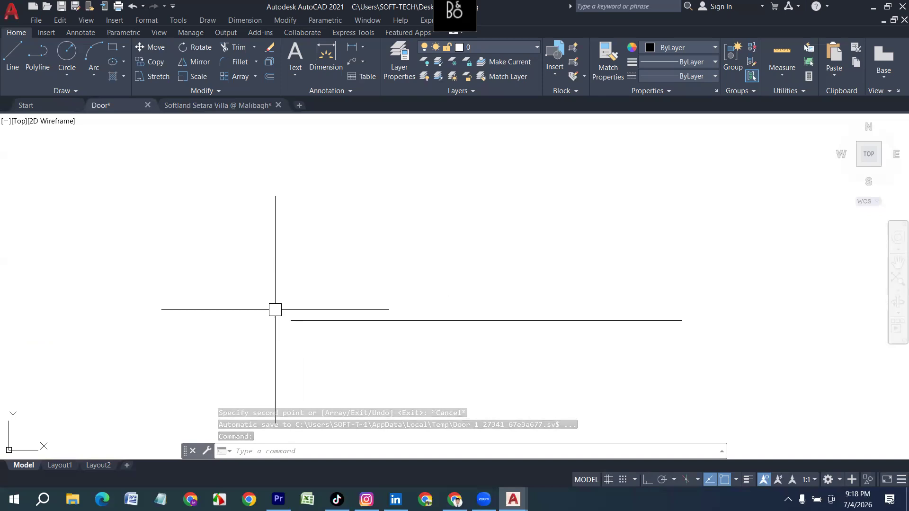
{"action": "scroll", "coordinate": [302, 317], "scroll_direction": "down", "scroll_amount": 6}
{"action": "scroll", "coordinate": [163, 318], "scroll_direction": "up", "scroll_amount": 2}
{"action": "mouse_move", "coordinate": [156, 308]}
{"action": "middle_mouse_down"}
{"action": "mouse_move", "coordinate": [254, 335]}
{"action": "mouse_move", "coordinate": [296, 325]}
{"action": "middle_mouse_up"}
{"action": "scroll", "coordinate": [331, 317], "scroll_direction": "down", "scroll_amount": 4}
{"action": "scroll", "coordinate": [120, 316], "scroll_direction": "up", "scroll_amount": 2}
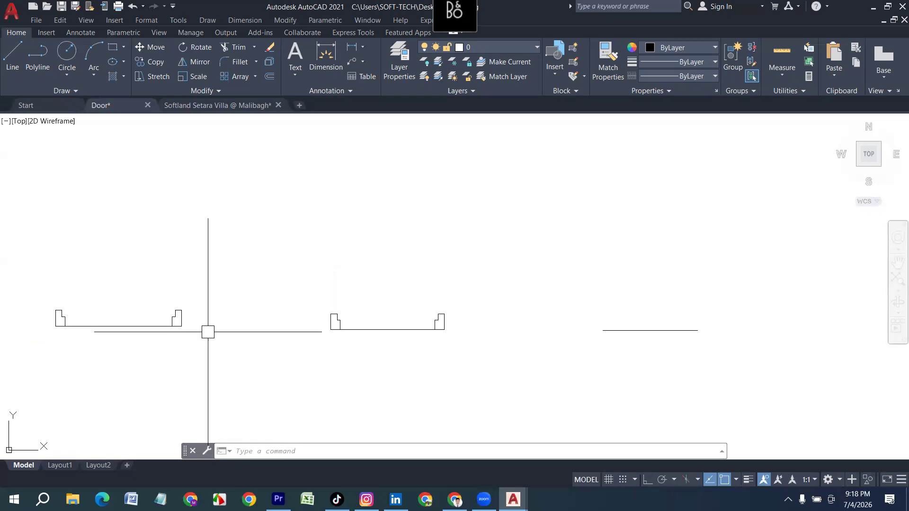
Start the frame outline at the left endpoint of the fourth width line with segments 5" up and 2" right, with ortho on.
{"action": "middle_click_drag", "start_coordinate": [694, 325], "coordinate": [498, 320]}
{"action": "scroll", "coordinate": [429, 322], "scroll_direction": "up", "scroll_amount": 4}
{"action": "key", "text": "Escape"}
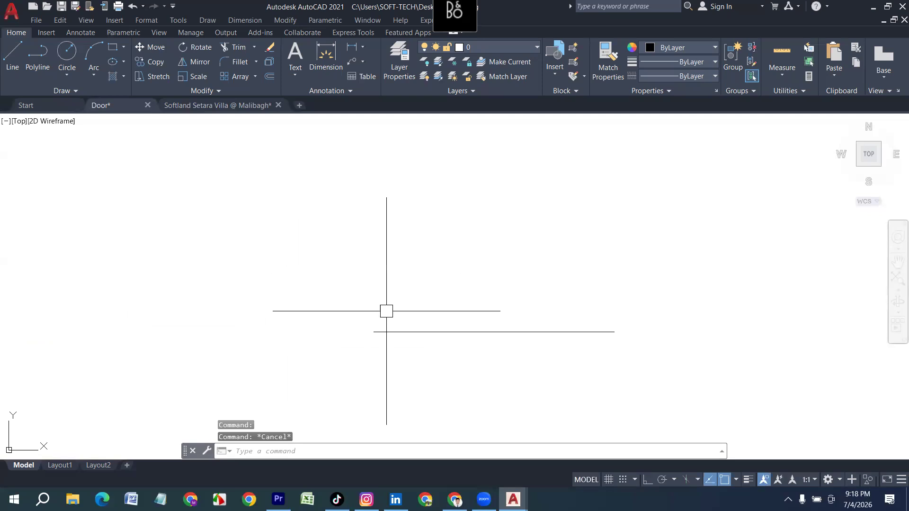
{"action": "type", "text": "l"}
{"action": "key", "text": "Return"}
{"action": "left_click", "coordinate": [374, 332]}
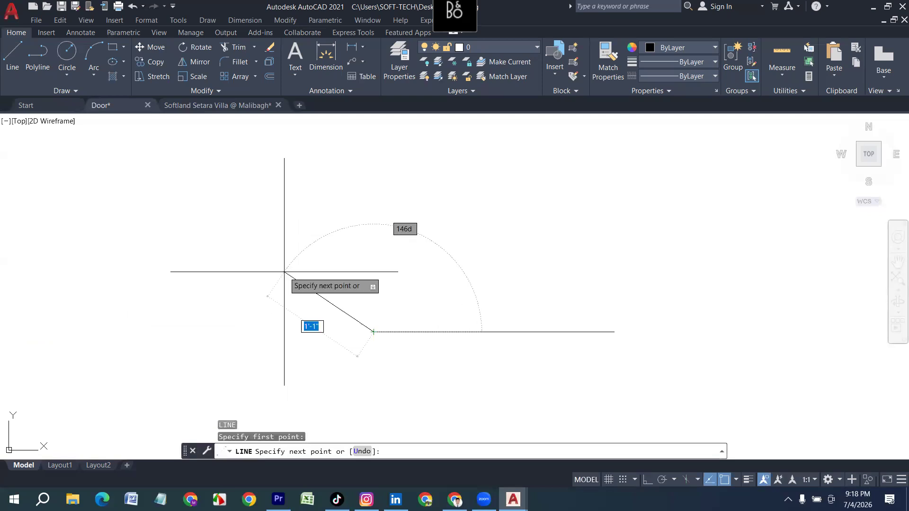
{"action": "key", "text": "F8"}
{"action": "type", "text": "5"}
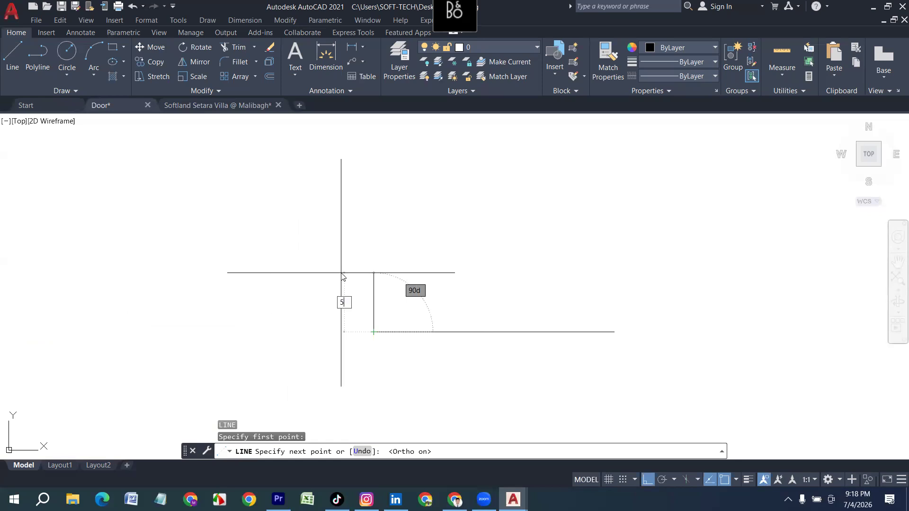
{"action": "key", "text": "Return"}
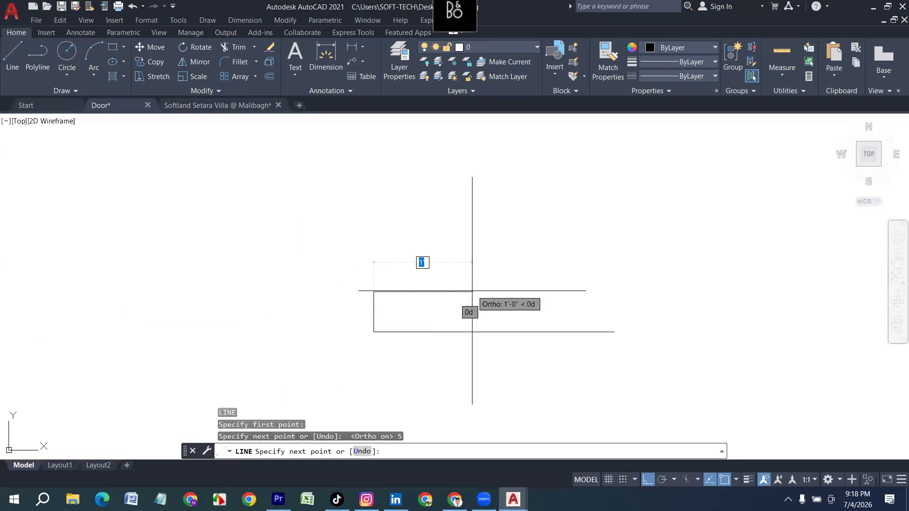
{"action": "type", "text": "2"}
{"action": "key", "text": "Return"}
Complete the fourth width line's left frame outline with segments 2" down, 1" right and 3" down to the base line.
{"action": "type", "text": "2"}
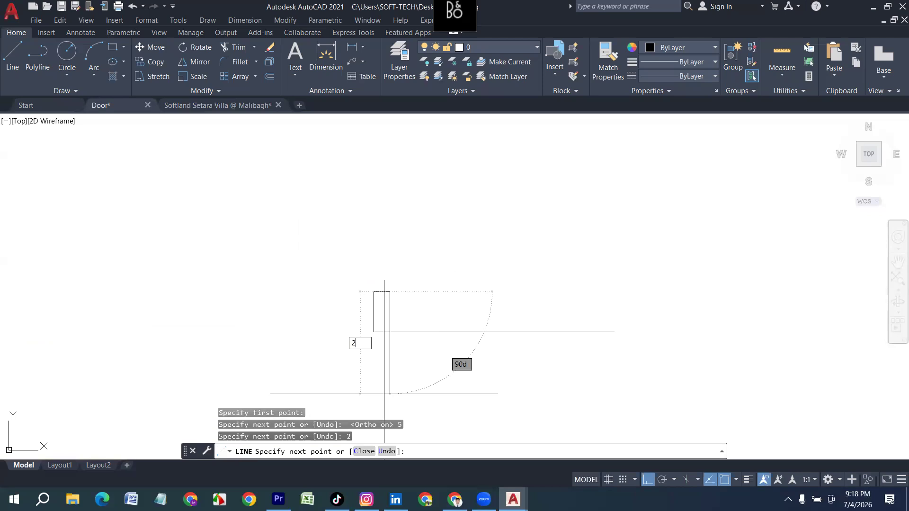
{"action": "key", "text": "Return"}
{"action": "key", "text": "Return"}
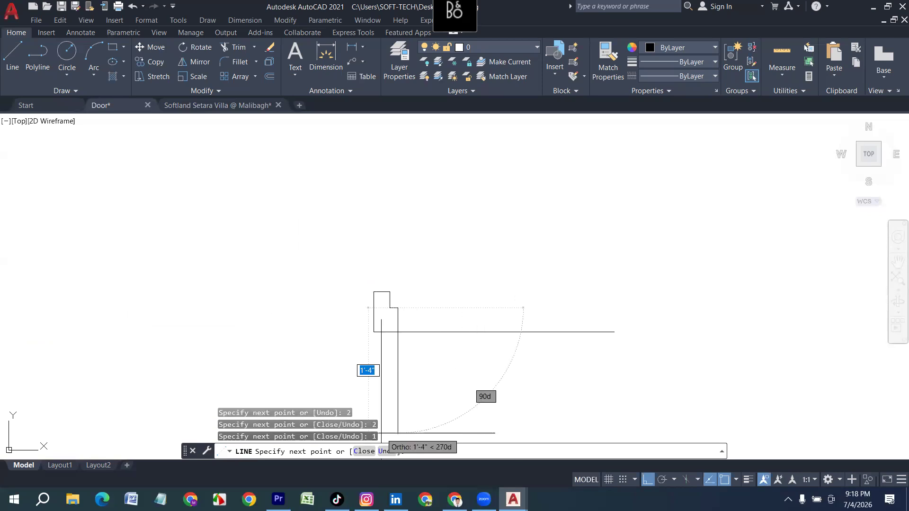
{"action": "type", "text": "3"}
{"action": "key", "text": "Return"}
{"action": "key", "text": "Return"}
{"action": "scroll", "coordinate": [430, 316], "scroll_direction": "up", "scroll_amount": 2}
{"action": "middle_click_drag", "start_coordinate": [430, 315], "coordinate": [298, 314]}
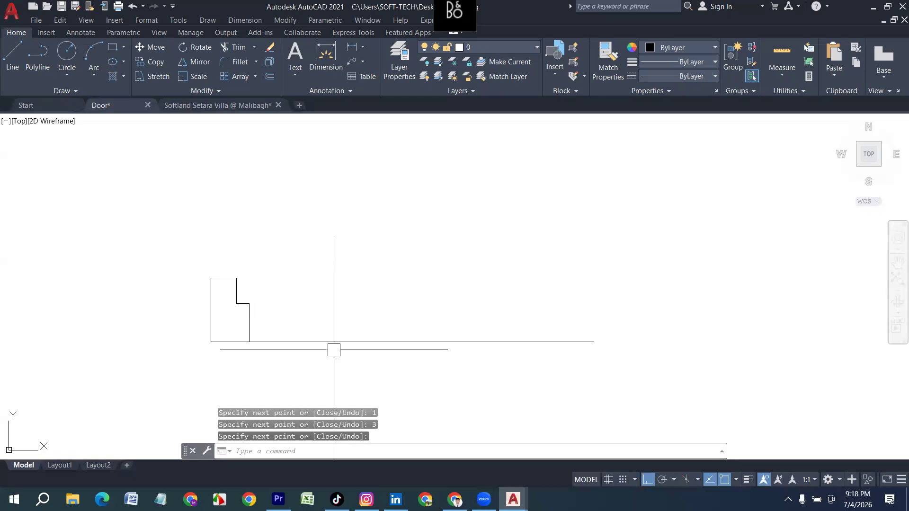
{"action": "left_click", "coordinate": [294, 325]}
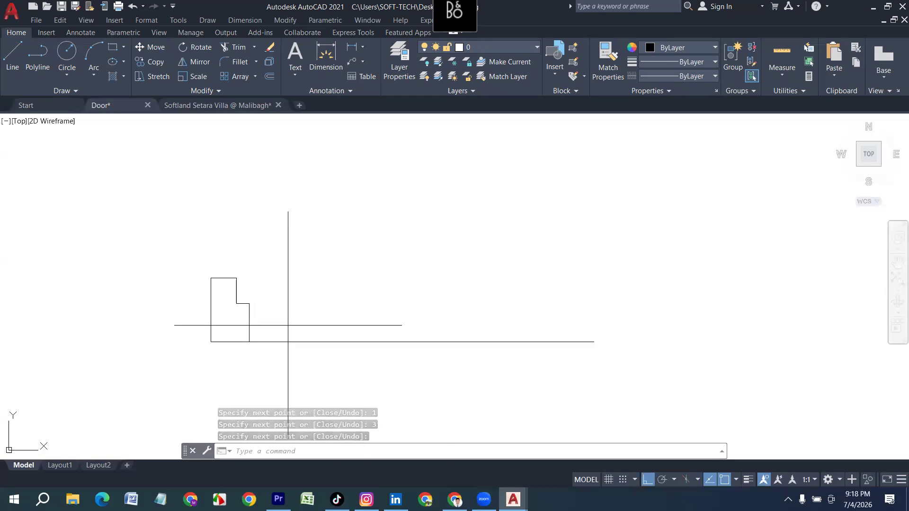
{"action": "left_click", "coordinate": [163, 240]}
{"action": "type", "text": "mi"}
{"action": "key", "text": "Return"}
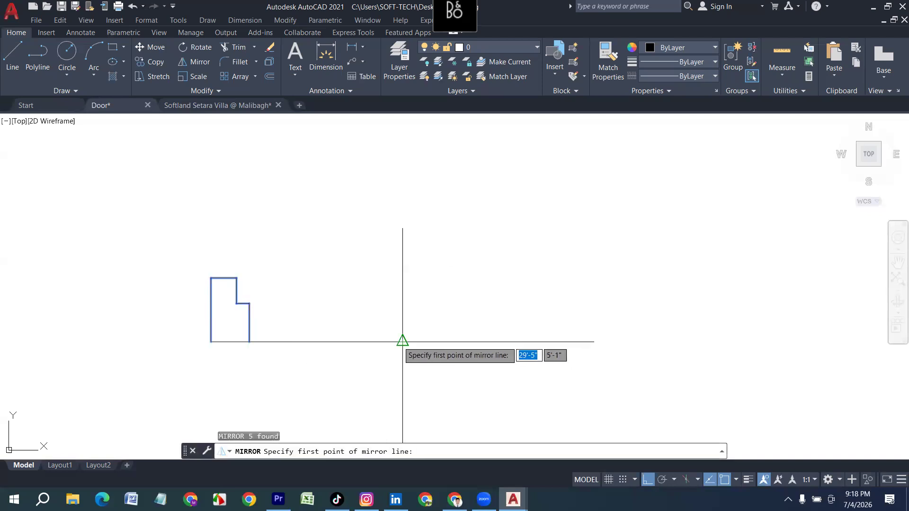
{"action": "middle_click_drag", "start_coordinate": [534, 343], "coordinate": [517, 343]}
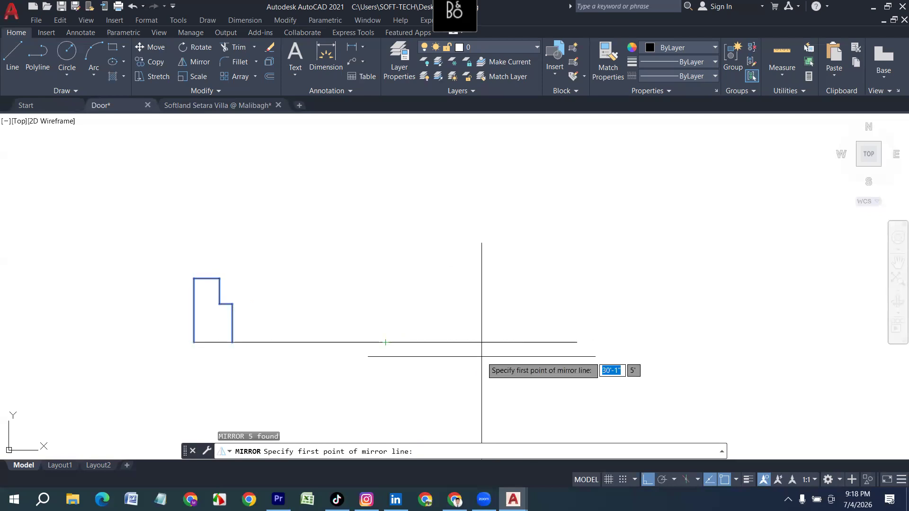
{"action": "left_click", "coordinate": [484, 342]}
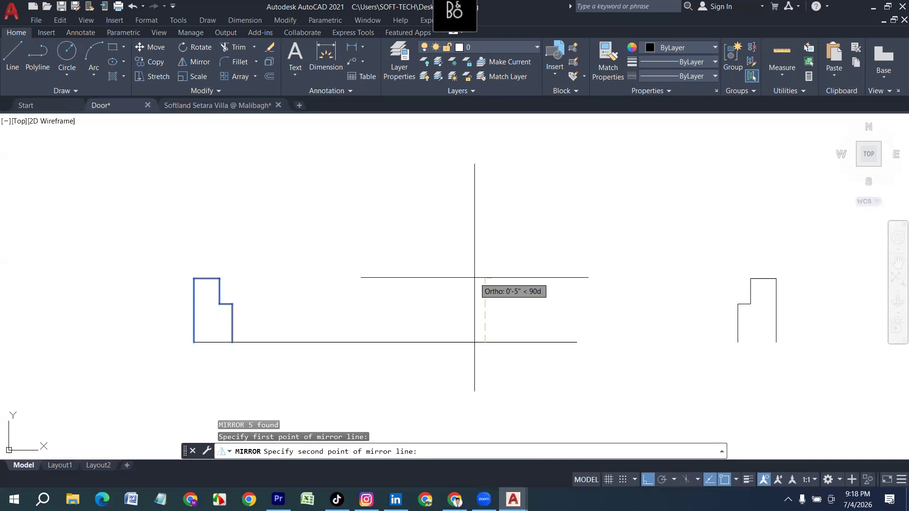
{"action": "key", "text": "Escape"}
Mirror the fourth width line's left frame outline about a vertical axis through the line's midpoint.
{"action": "left_click", "coordinate": [174, 262]}
{"action": "type", "text": "mi"}
{"action": "key", "text": "Return"}
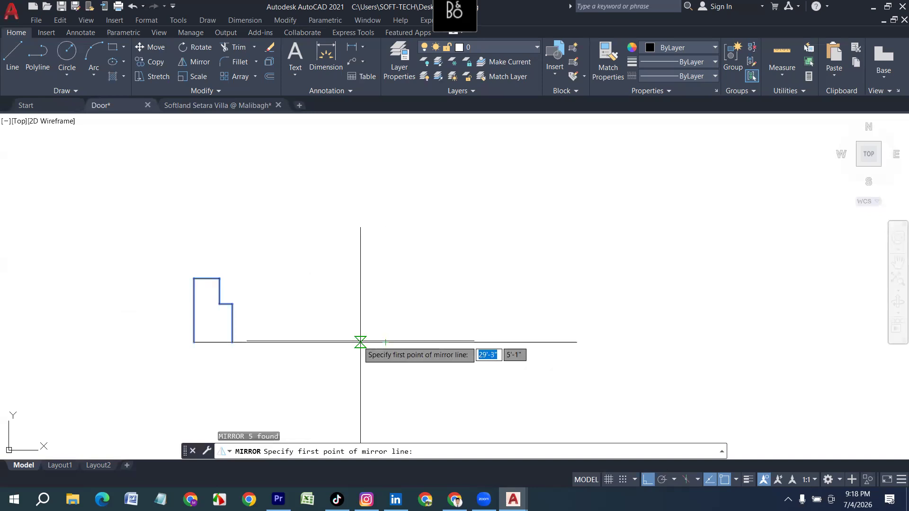
{"action": "left_click", "coordinate": [386, 342]}
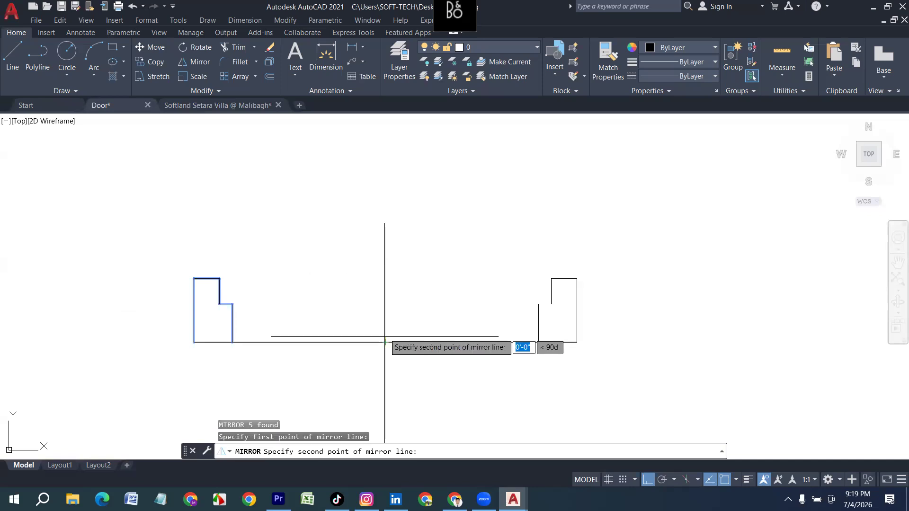
Mirror the left jamb profile about a vertical axis through the base line's midpoint, keeping the source objects.
{"action": "left_click", "coordinate": [385, 283]}
{"action": "left_click", "coordinate": [403, 326]}
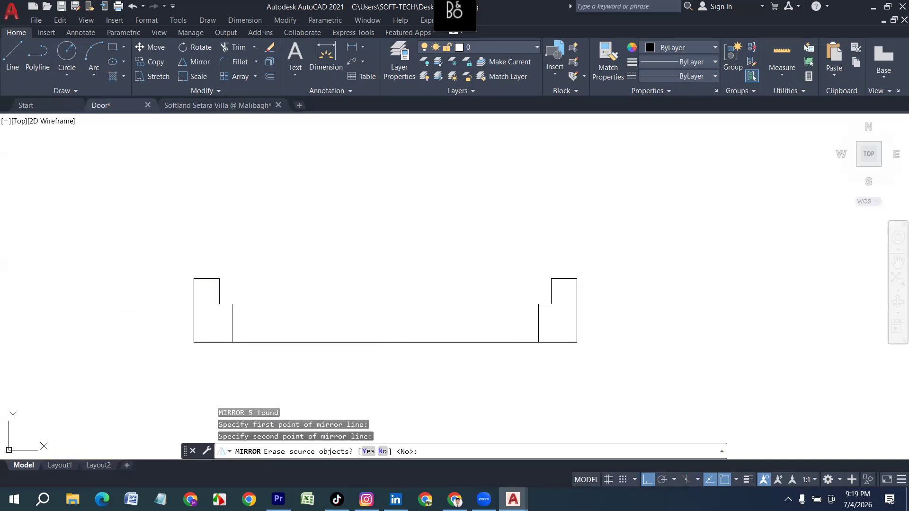
{"action": "scroll", "coordinate": [374, 391], "scroll_direction": "down", "scroll_amount": 4}
{"action": "scroll", "coordinate": [381, 391], "scroll_direction": "up", "scroll_amount": 2}
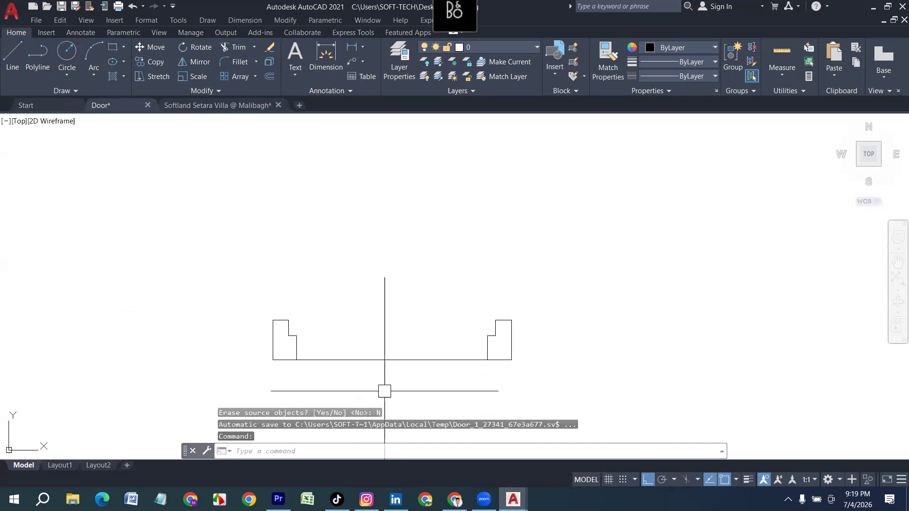
Delete the mirrored jamb profile at the right end of the base line.
{"action": "type", "text": "L"}
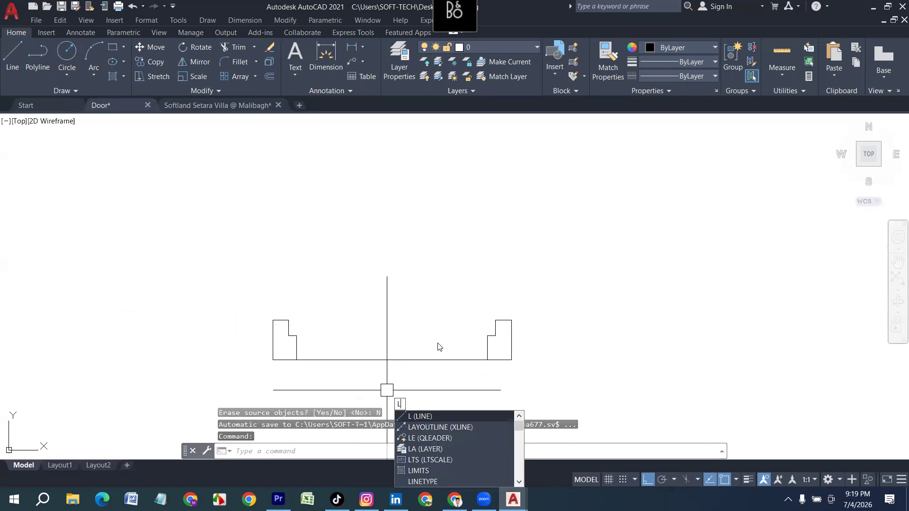
{"action": "key", "text": "Escape"}
{"action": "left_click", "coordinate": [535, 341]}
{"action": "left_click", "coordinate": [435, 298]}
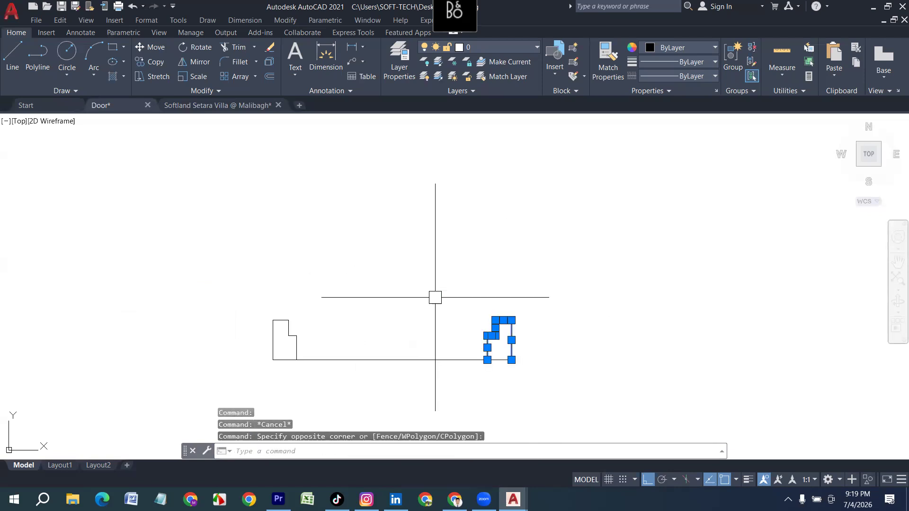
{"action": "key", "text": "Delete"}
Try mirroring the left jamb about the base line's midpoint with the source objects erased, and undo the mirror.
{"action": "left_click", "coordinate": [243, 286]}
{"action": "left_click", "coordinate": [341, 375]}
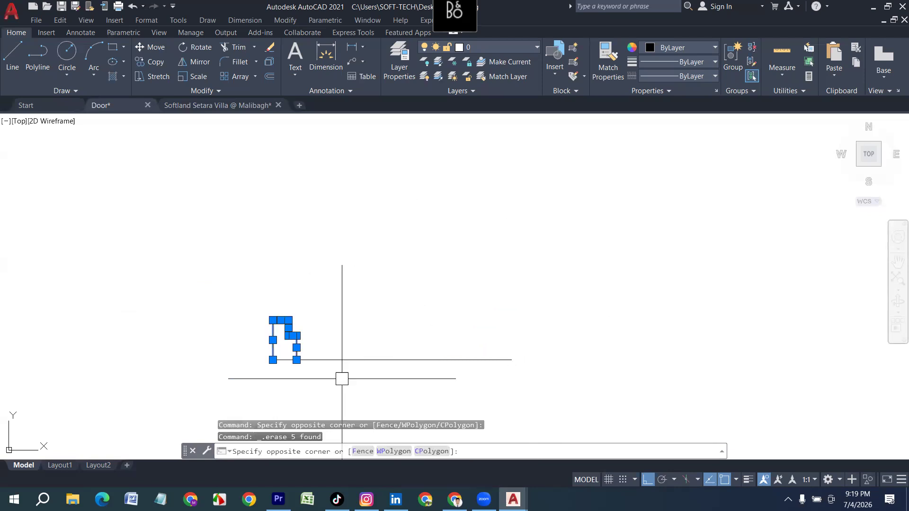
{"action": "key", "text": "Return"}
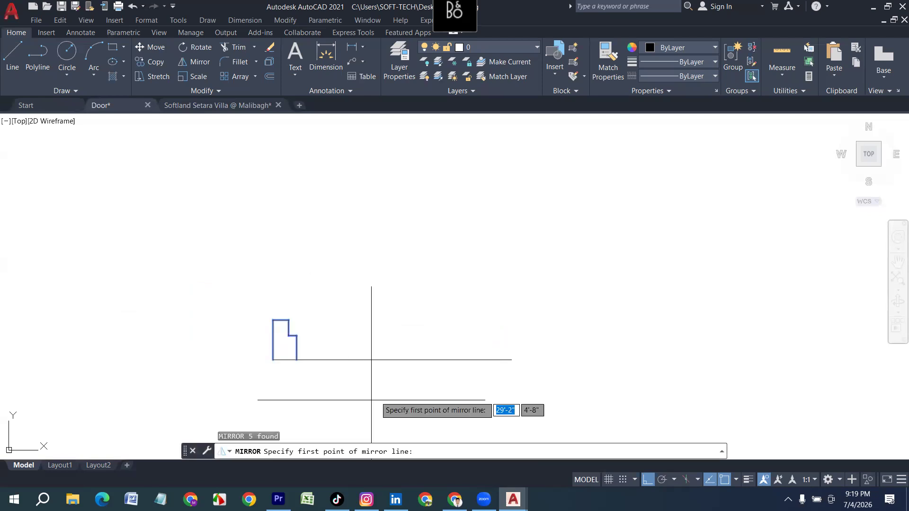
{"action": "left_click", "coordinate": [392, 359]}
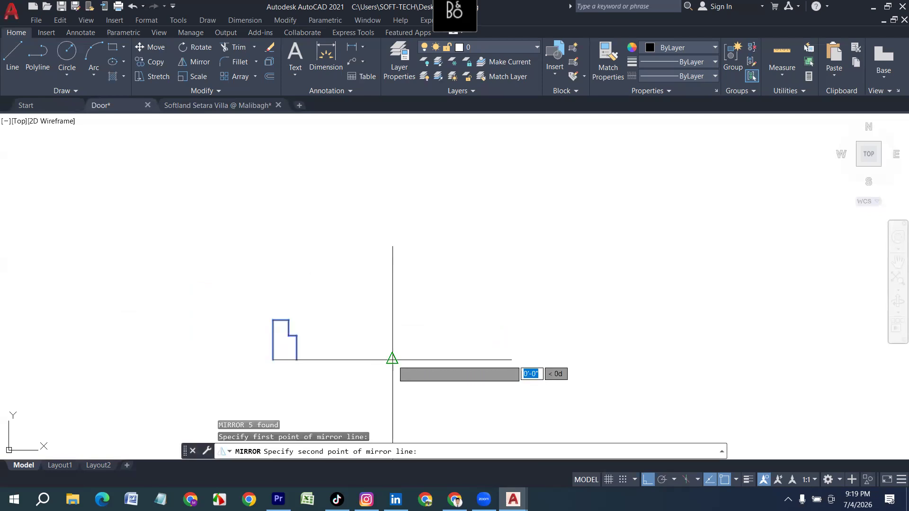
{"action": "left_click", "coordinate": [387, 294]}
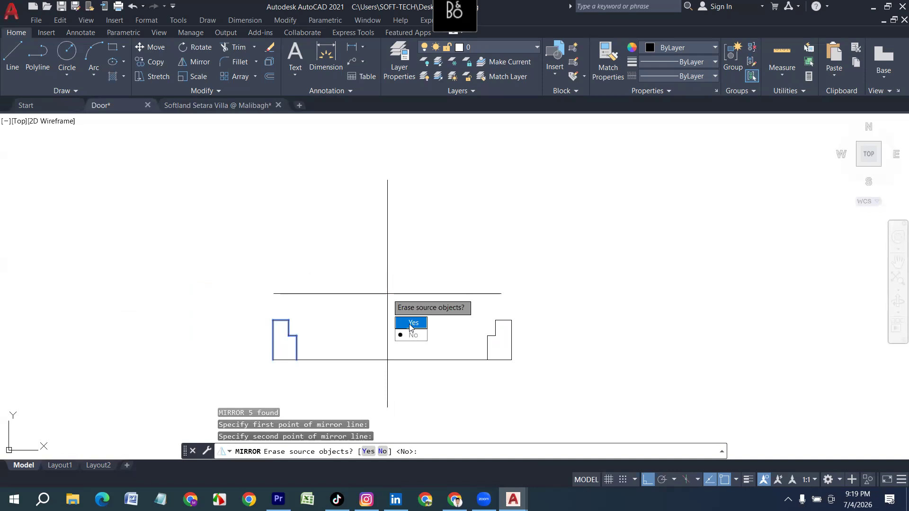
{"action": "left_click", "coordinate": [411, 324]}
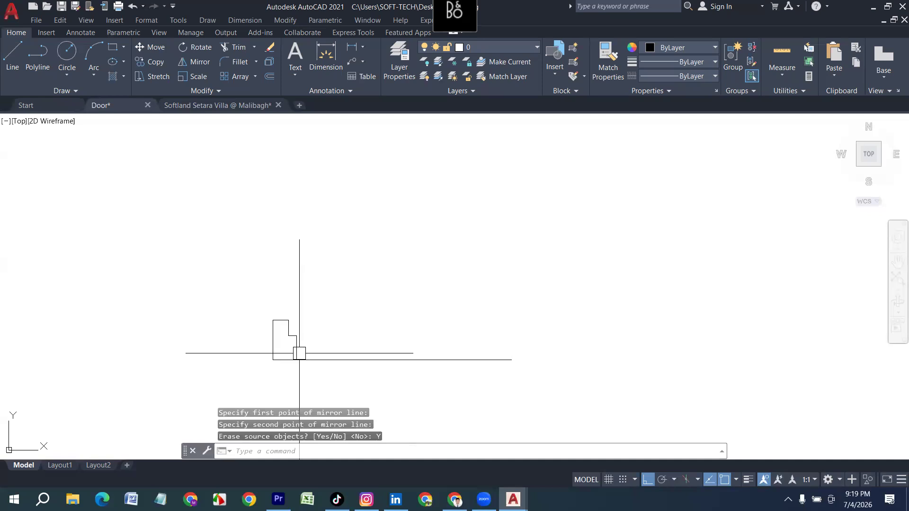
{"action": "key", "text": "ctrl+z"}
Mirror the left jamb about the vertical axis through the base line's midpoint without erasing the source objects.
{"action": "left_click", "coordinate": [336, 296]}
{"action": "left_click", "coordinate": [219, 266]}
{"action": "left_click", "coordinate": [219, 266]}
{"action": "left_click", "coordinate": [342, 389]}
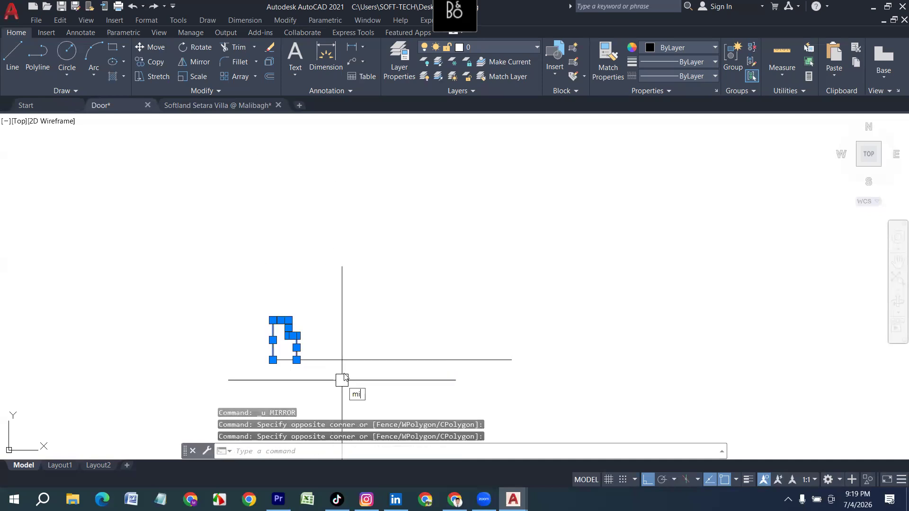
{"action": "type", "text": "mi"}
{"action": "key", "text": "Return"}
{"action": "left_click", "coordinate": [392, 360]}
{"action": "left_click", "coordinate": [395, 331]}
{"action": "key", "text": "Return"}
Draw a 3'-2" radius circle on the leftmost door frame, centred on the left jamb's upper inner corner and reaching the right jamb's.
{"action": "scroll", "coordinate": [438, 317], "scroll_direction": "down", "scroll_amount": 3}
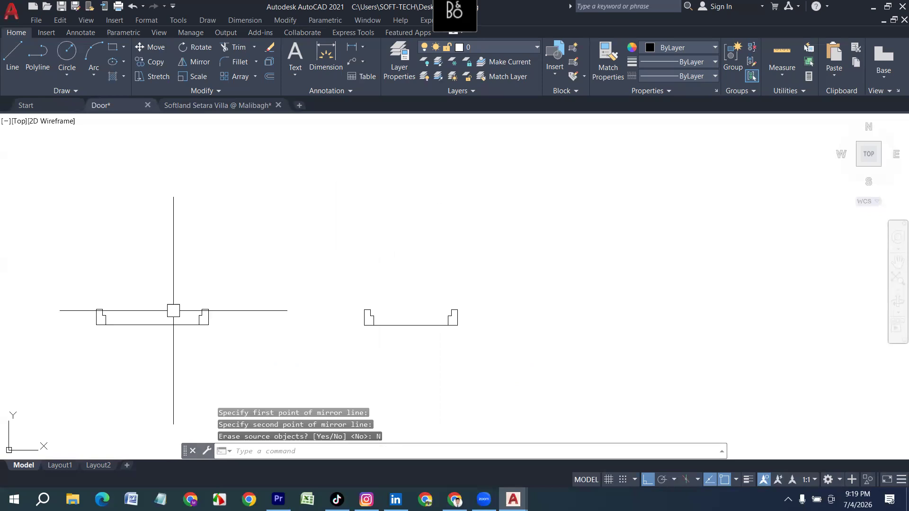
{"action": "scroll", "coordinate": [430, 315], "scroll_direction": "down", "scroll_amount": 2}
{"action": "scroll", "coordinate": [284, 322], "scroll_direction": "up", "scroll_amount": 2}
{"action": "middle_click_drag", "start_coordinate": [171, 302], "coordinate": [362, 304]}
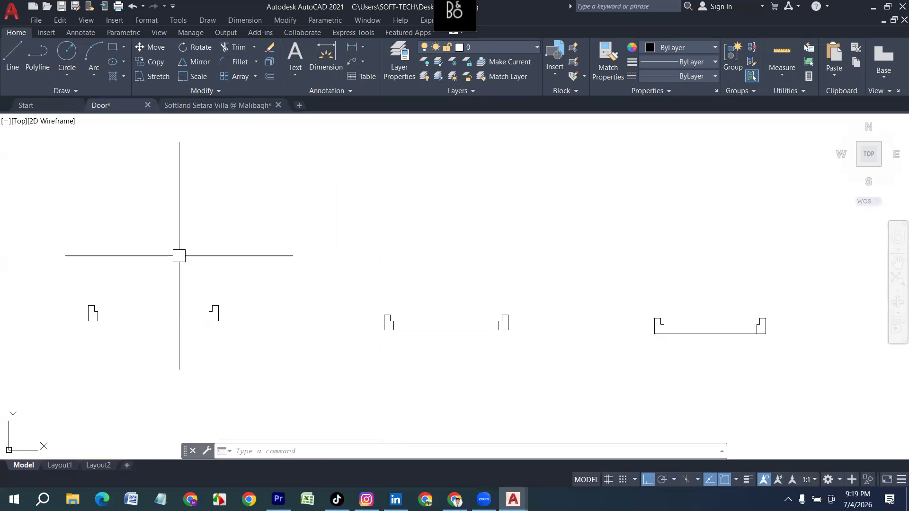
{"action": "scroll", "coordinate": [58, 289], "scroll_direction": "up", "scroll_amount": 4}
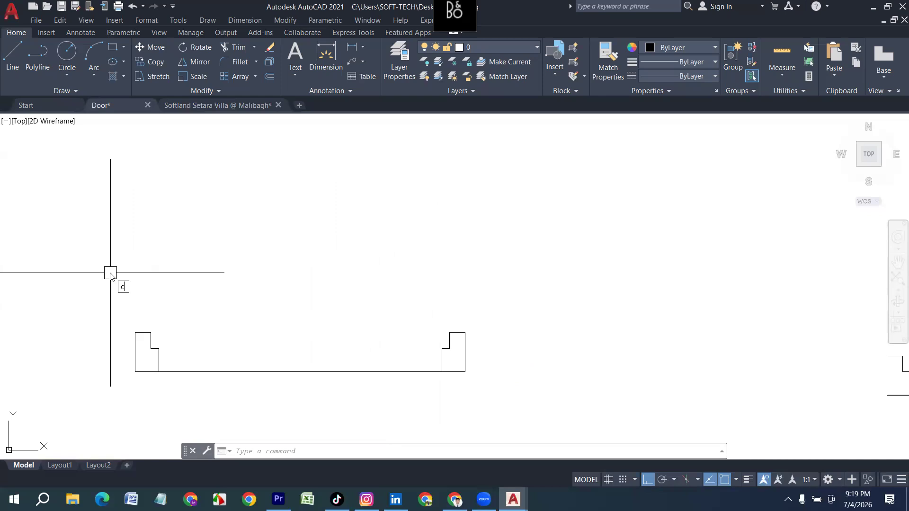
{"action": "key", "text": "Return"}
{"action": "scroll", "coordinate": [152, 339], "scroll_direction": "up", "scroll_amount": 2}
{"action": "left_click", "coordinate": [148, 320]}
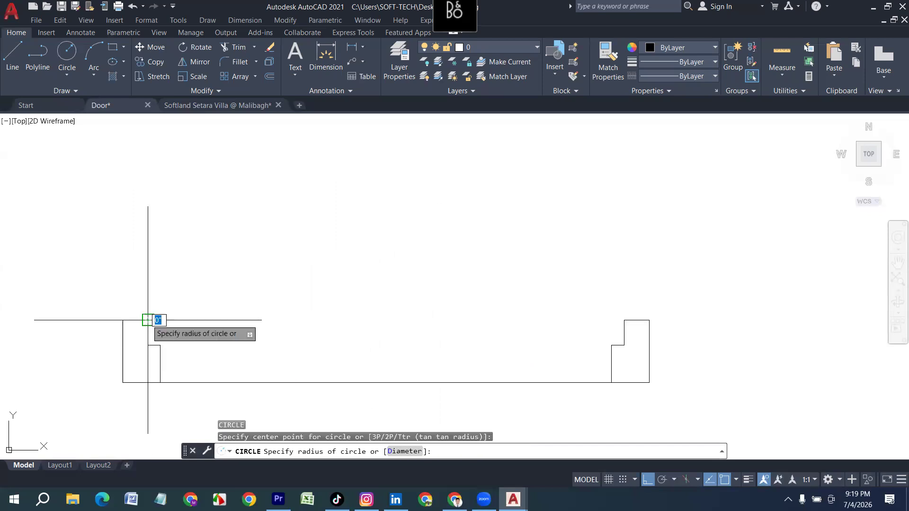
{"action": "left_click", "coordinate": [623, 320]}
Draw a 3'-0" radius circle on the second door frame, centred on its left jamb's upper inner corner.
{"action": "scroll", "coordinate": [102, 306], "scroll_direction": "down", "scroll_amount": 3}
{"action": "middle_click_drag", "start_coordinate": [505, 319], "coordinate": [357, 316]}
{"action": "type", "text": "c"}
{"action": "key", "text": "Return"}
{"action": "scroll", "coordinate": [427, 321], "scroll_direction": "up", "scroll_amount": 4}
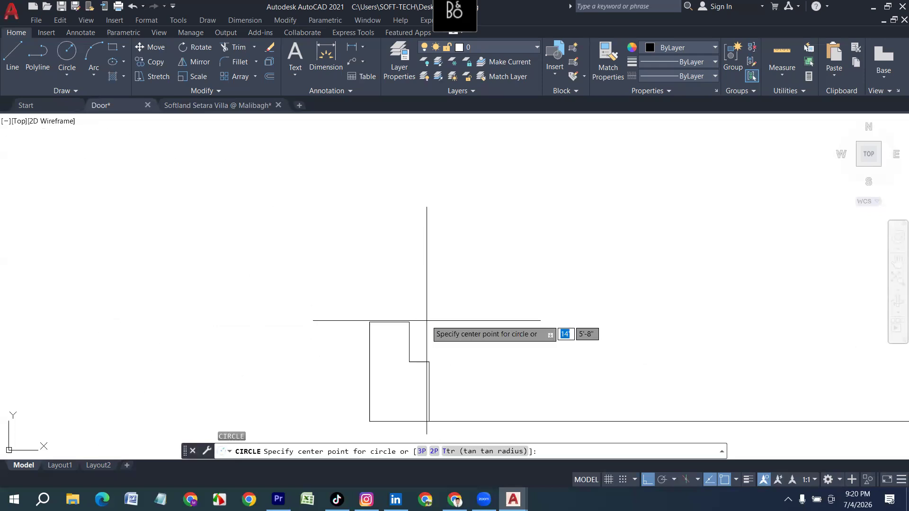
{"action": "left_click", "coordinate": [410, 322]}
{"action": "scroll", "coordinate": [426, 326], "scroll_direction": "up", "scroll_amount": 3}
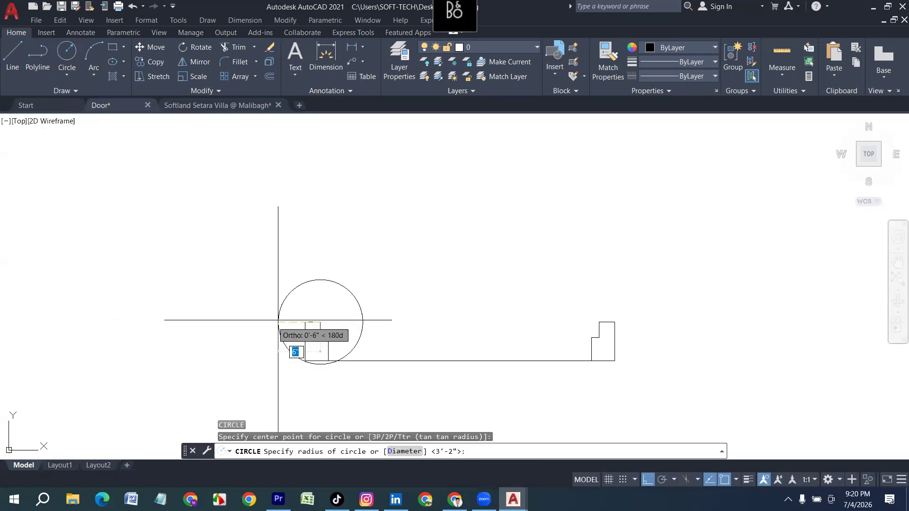
{"action": "left_click", "coordinate": [615, 329]}
Draw a 2'-8" radius circle on the third door frame from the left jamb's upper inner corner to the right jamb's.
{"action": "scroll", "coordinate": [187, 315], "scroll_direction": "down", "scroll_amount": 6}
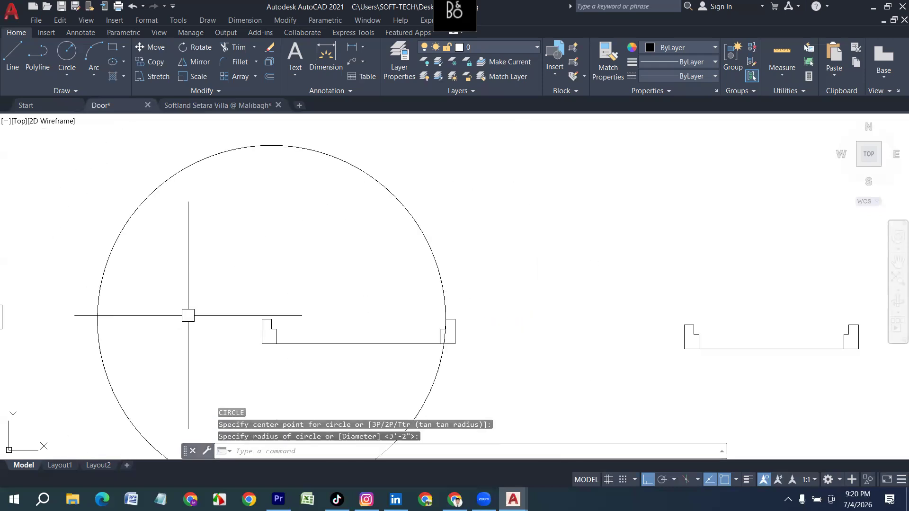
{"action": "scroll", "coordinate": [449, 328], "scroll_direction": "up", "scroll_amount": 2}
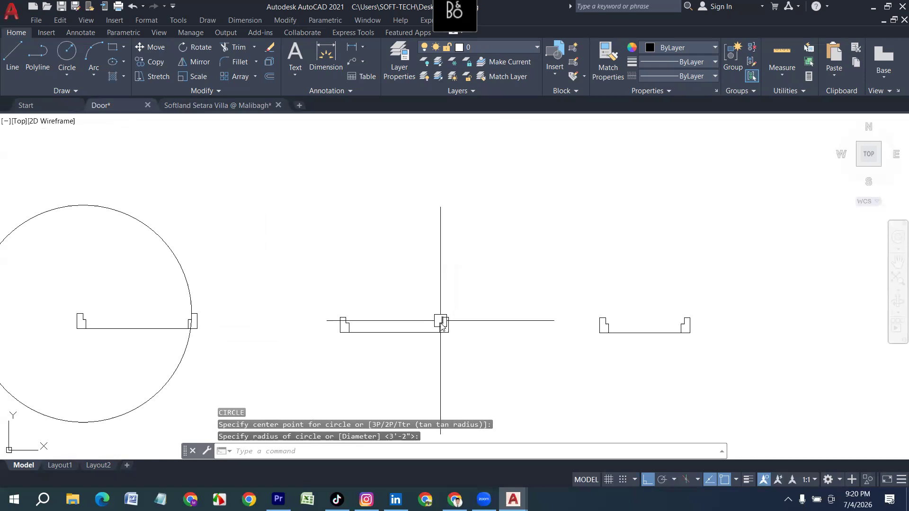
{"action": "type", "text": "c"}
{"action": "key", "text": "Return"}
{"action": "scroll", "coordinate": [341, 317], "scroll_direction": "up", "scroll_amount": 2}
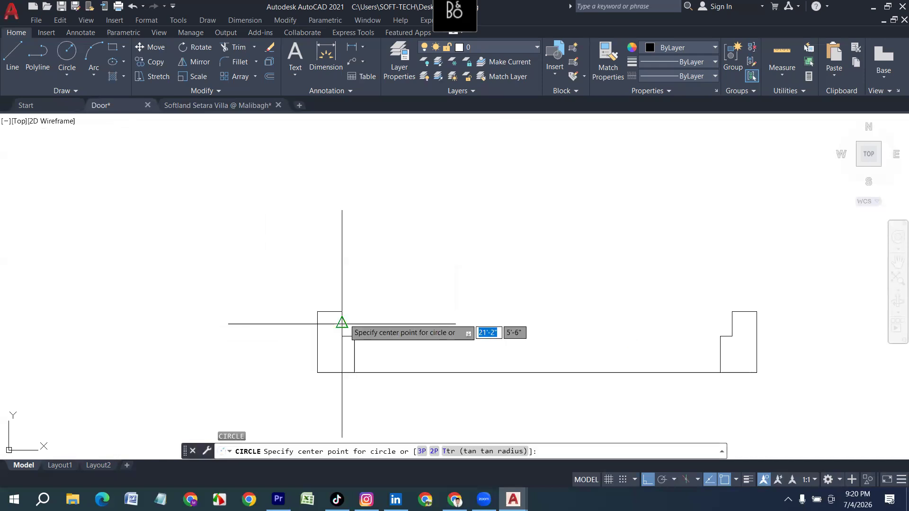
{"action": "left_click", "coordinate": [342, 312]}
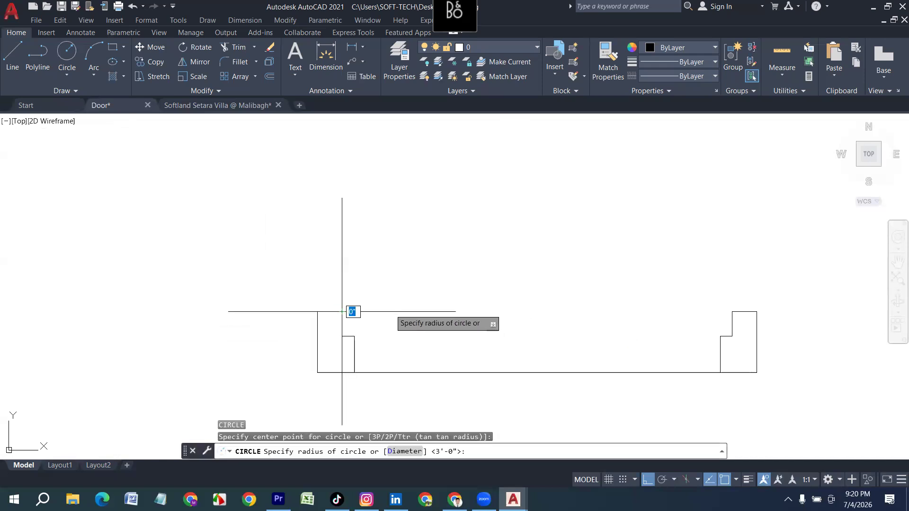
{"action": "left_click", "coordinate": [727, 310]}
Draw a circle on the fourth door frame, centred on the left jamb's upper inner corner and ending at the right jamb's upper inner corner.
{"action": "scroll", "coordinate": [312, 351], "scroll_direction": "down", "scroll_amount": 3}
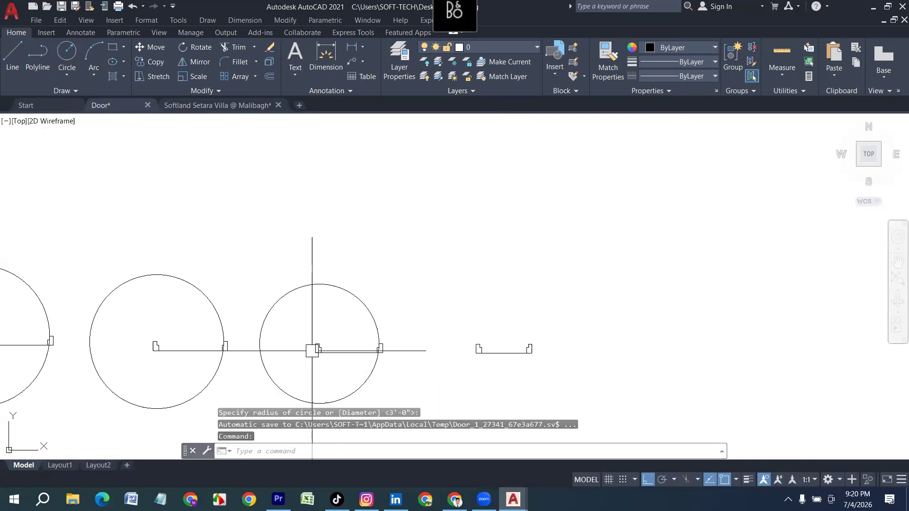
{"action": "left_click", "coordinate": [66, 52]}
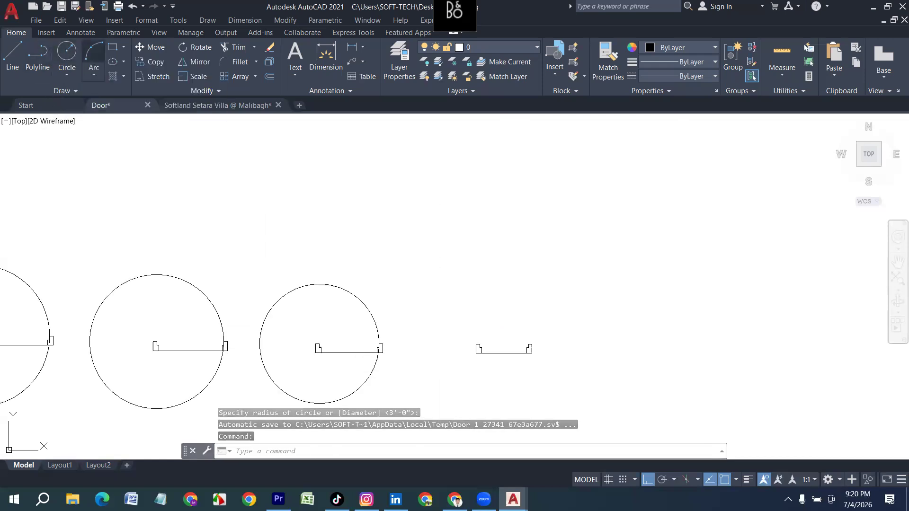
{"action": "scroll", "coordinate": [503, 347], "scroll_direction": "up", "scroll_amount": 5}
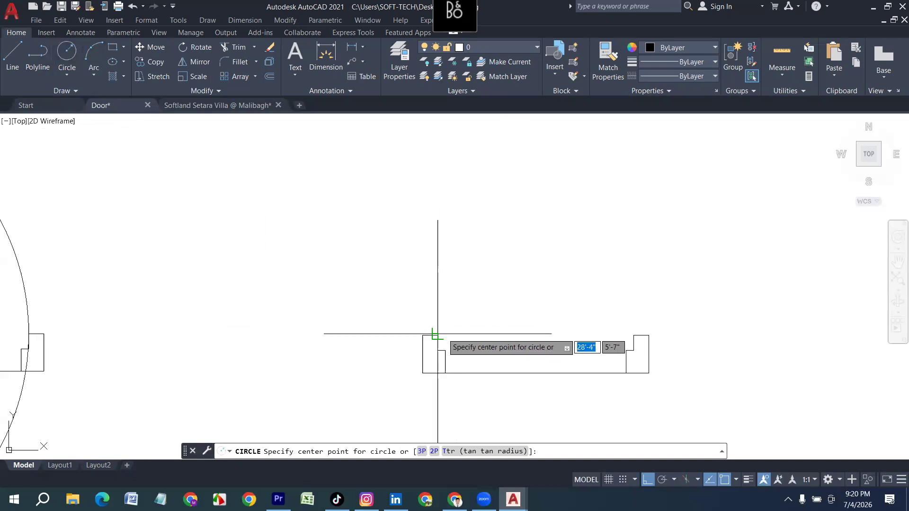
{"action": "left_click", "coordinate": [437, 334]}
{"action": "left_click", "coordinate": [634, 336]}
{"action": "scroll", "coordinate": [244, 257], "scroll_direction": "down", "scroll_amount": 5}
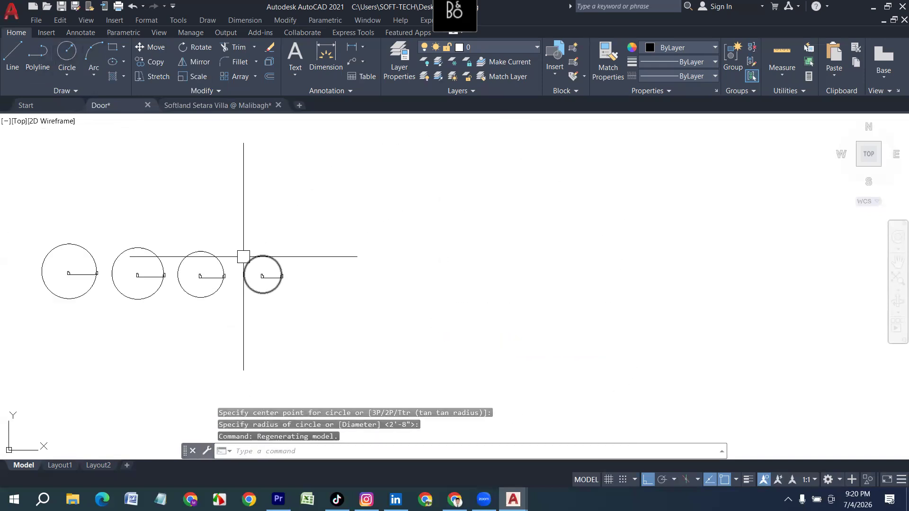
{"action": "middle_click_drag", "start_coordinate": [182, 340], "coordinate": [277, 345]}
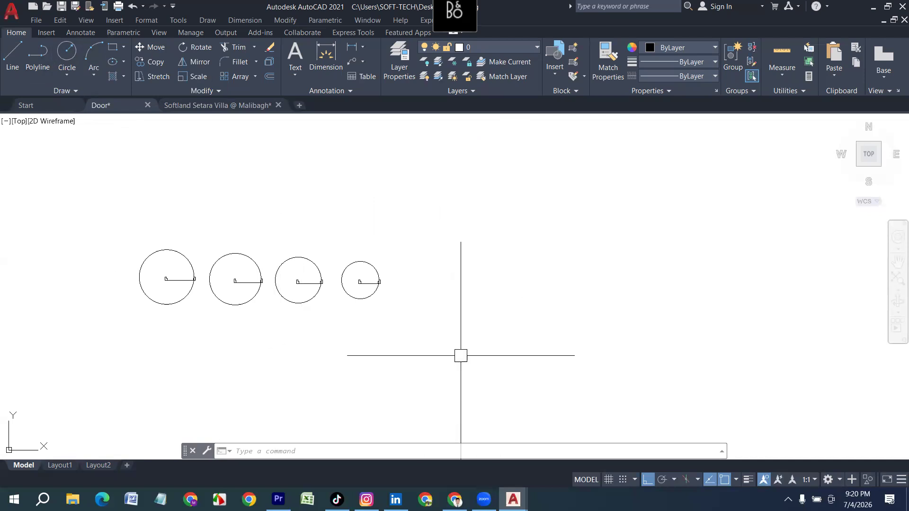
{"action": "left_click", "coordinate": [429, 352]}
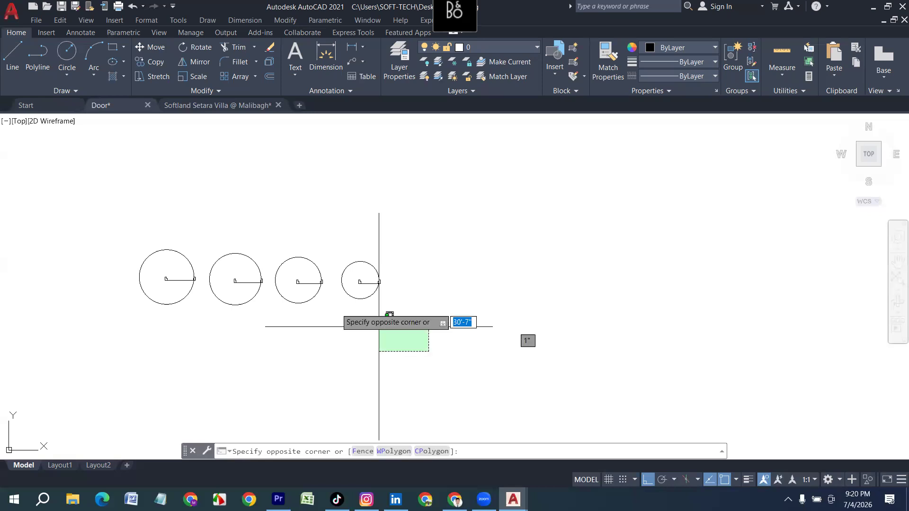
{"action": "left_click", "coordinate": [78, 180]}
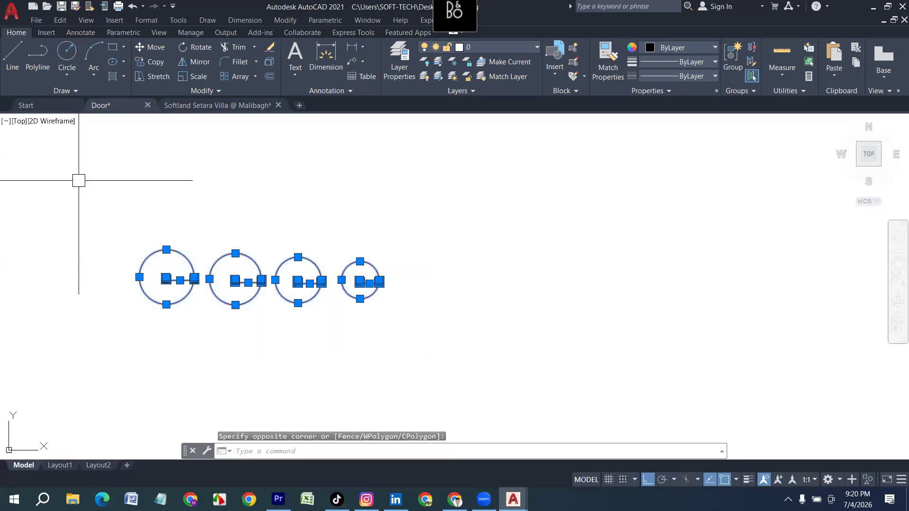
{"action": "key", "text": "Escape"}
{"action": "left_click", "coordinate": [81, 198]}
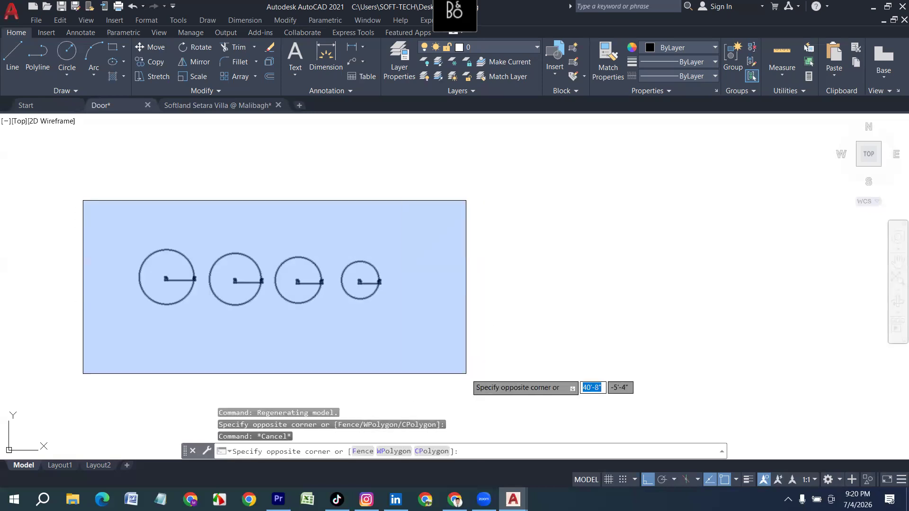
{"action": "left_click", "coordinate": [464, 373]}
{"action": "key", "text": "Escape"}
{"action": "mouse_move", "coordinate": [430, 350]}
{"action": "left_mouse_down"}
{"action": "mouse_move", "coordinate": [434, 314]}
{"action": "mouse_move", "coordinate": [118, 163]}
{"action": "mouse_move", "coordinate": [36, 284]}
{"action": "mouse_move", "coordinate": [254, 359]}
{"action": "mouse_move", "coordinate": [264, 381]}
{"action": "left_mouse_up"}
{"action": "key", "text": "Escape"}
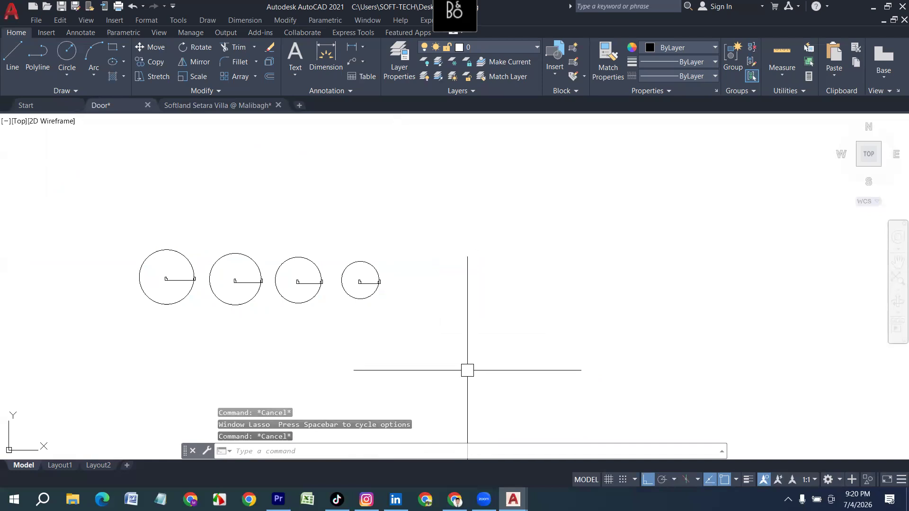
Copy all four door frames with their circles straight down to form a second row below the originals.
{"action": "left_click", "coordinate": [425, 340]}
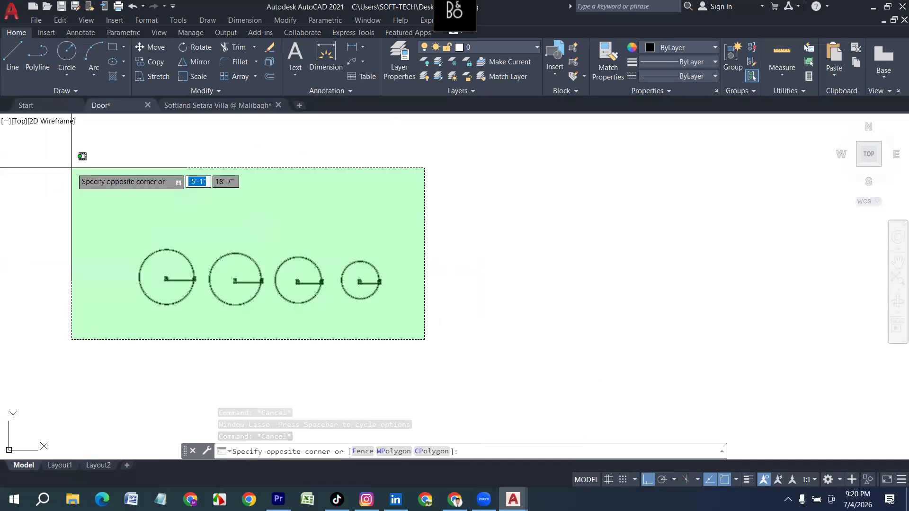
{"action": "left_click", "coordinate": [66, 154]}
{"action": "type", "text": "o"}
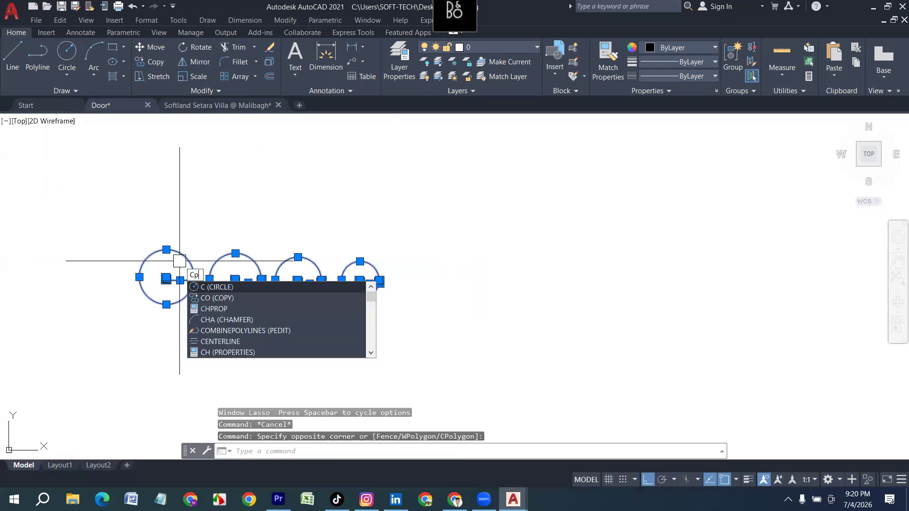
{"action": "key", "text": "Return"}
{"action": "left_click", "coordinate": [275, 281]}
{"action": "scroll", "coordinate": [270, 240], "scroll_direction": "down", "scroll_amount": 3}
{"action": "scroll", "coordinate": [262, 274], "scroll_direction": "up", "scroll_amount": 2}
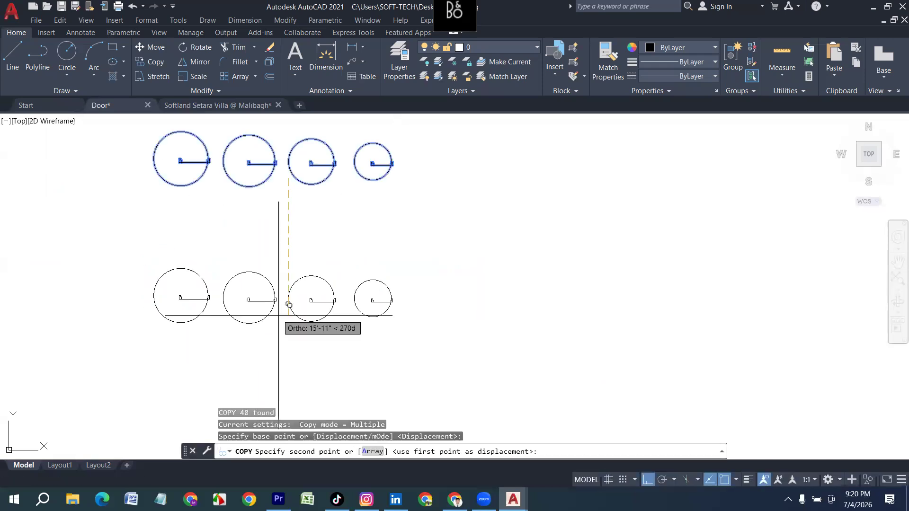
{"action": "left_click", "coordinate": [277, 324]}
{"action": "key", "text": "Escape"}
Delete the four circles from the copied lower row, leaving only the door frames there.
{"action": "scroll", "coordinate": [339, 290], "scroll_direction": "up", "scroll_amount": 2}
{"action": "left_click", "coordinate": [315, 292]}
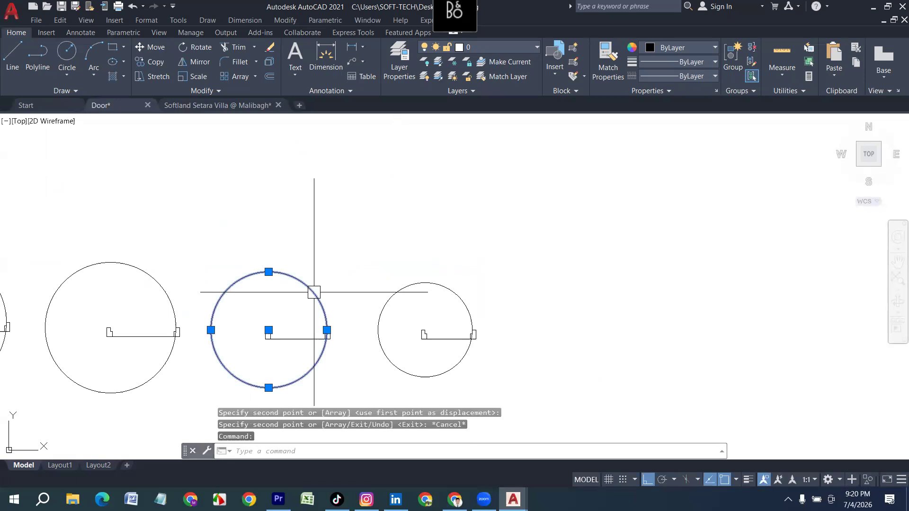
{"action": "key", "text": "Delete"}
{"action": "left_click", "coordinate": [416, 284]}
{"action": "key", "text": "Delete"}
{"action": "scroll", "coordinate": [360, 264], "scroll_direction": "down", "scroll_amount": 3}
{"action": "scroll", "coordinate": [312, 262], "scroll_direction": "up", "scroll_amount": 2}
{"action": "left_click", "coordinate": [312, 261]}
{"action": "key", "text": "Delete"}
{"action": "left_click", "coordinate": [217, 257]}
{"action": "key", "text": "Delete"}
{"action": "scroll", "coordinate": [243, 298], "scroll_direction": "down", "scroll_amount": 4}
{"action": "scroll", "coordinate": [198, 190], "scroll_direction": "up", "scroll_amount": 5}
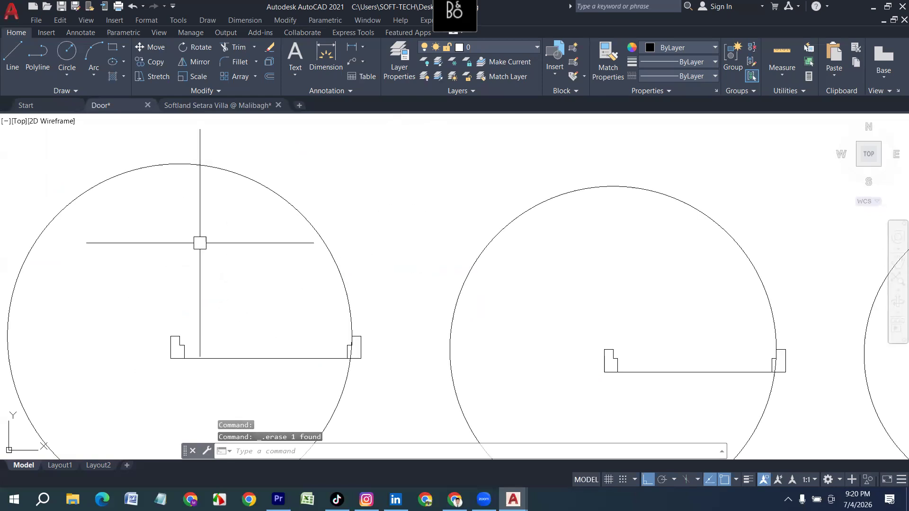
{"action": "scroll", "coordinate": [198, 240], "scroll_direction": "down", "scroll_amount": 2}
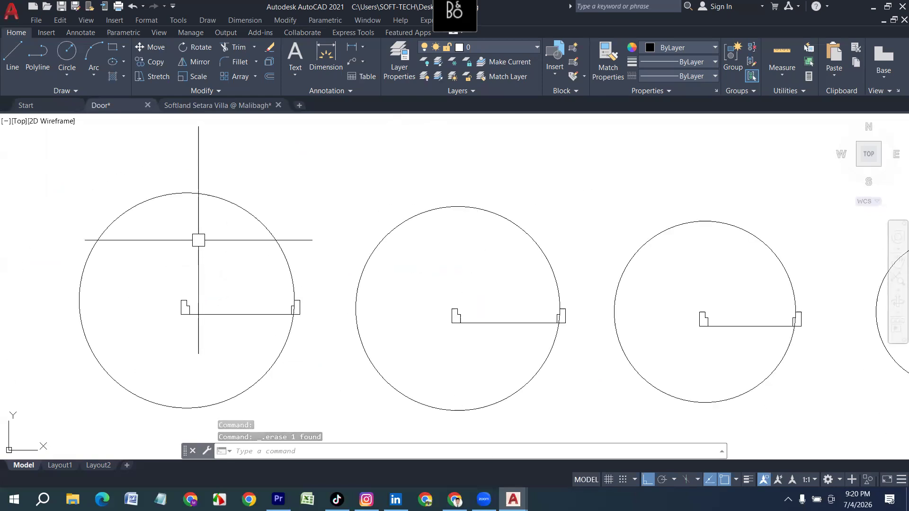
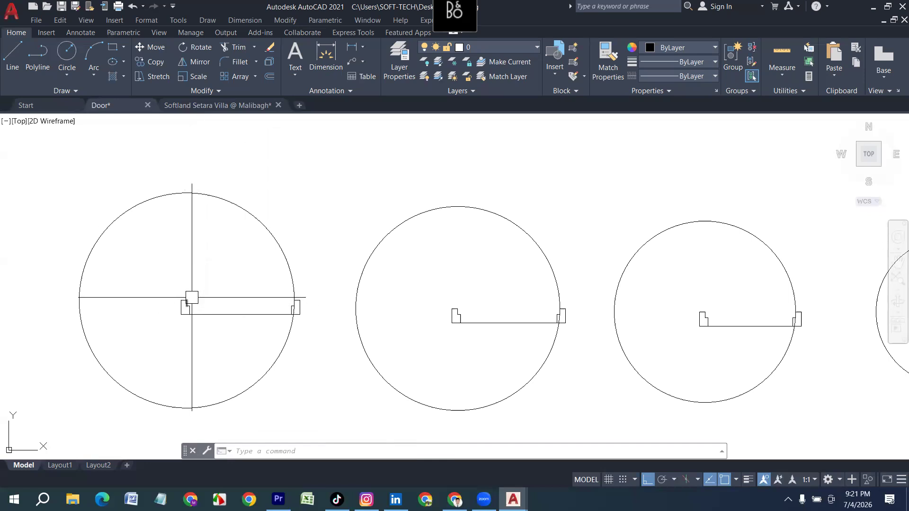
Extend the first door's two inner vertical edges of the left jamb up to the circle to form the door leaf.
{"action": "middle_click_drag", "start_coordinate": [203, 265], "coordinate": [199, 305]}
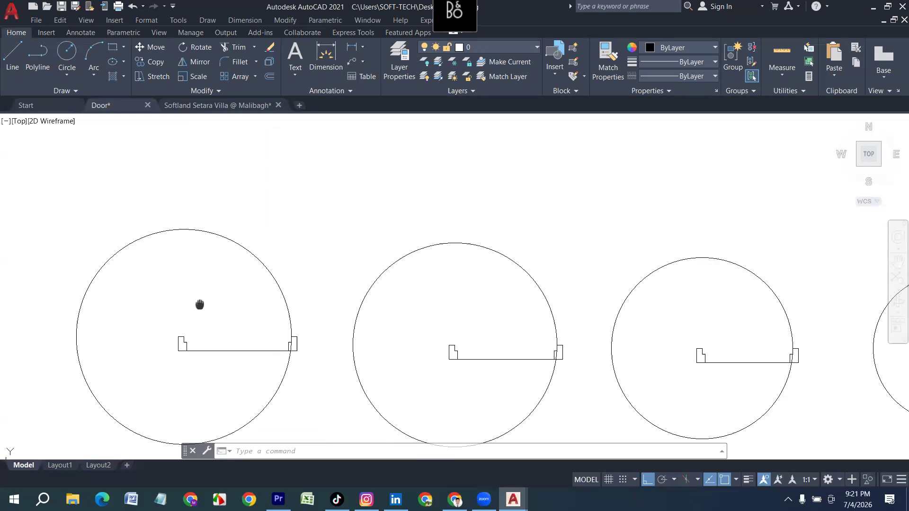
{"action": "key", "text": "Escape"}
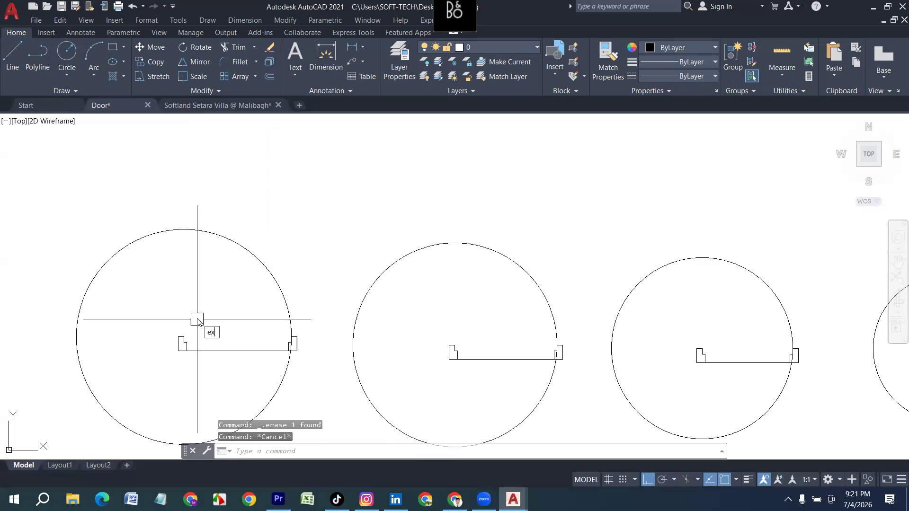
{"action": "type", "text": "ex"}
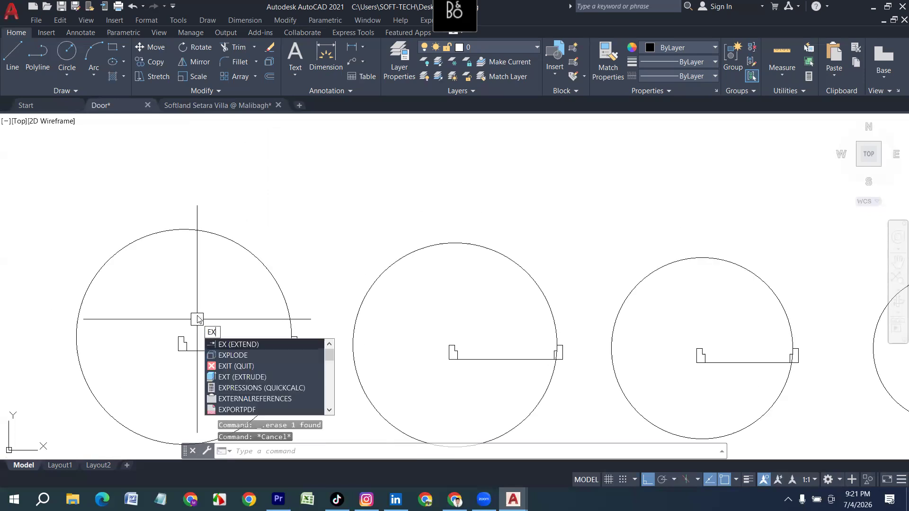
{"action": "key", "text": "Return"}
{"action": "left_click", "coordinate": [183, 335]}
{"action": "scroll", "coordinate": [182, 338], "scroll_direction": "up", "scroll_amount": 5}
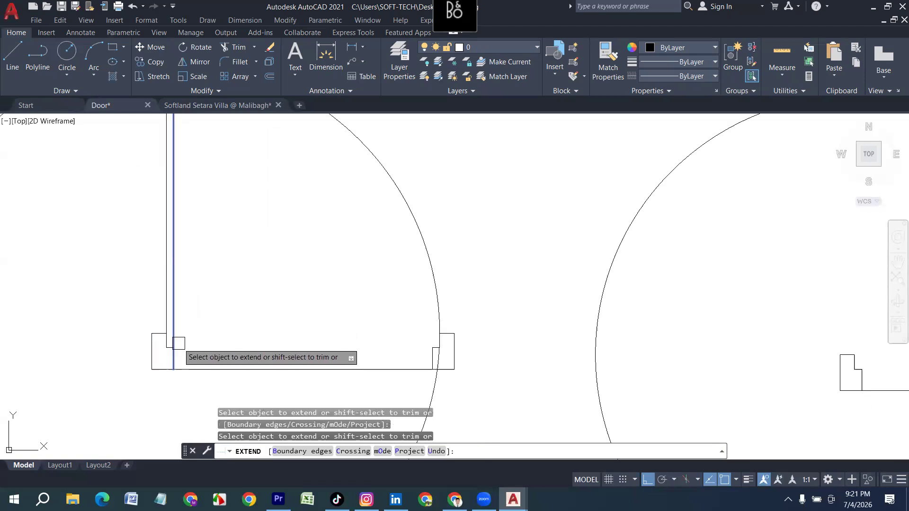
{"action": "scroll", "coordinate": [268, 313], "scroll_direction": "down", "scroll_amount": 3}
{"action": "scroll", "coordinate": [213, 308], "scroll_direction": "up", "scroll_amount": 3}
{"action": "scroll", "coordinate": [183, 326], "scroll_direction": "up", "scroll_amount": 3}
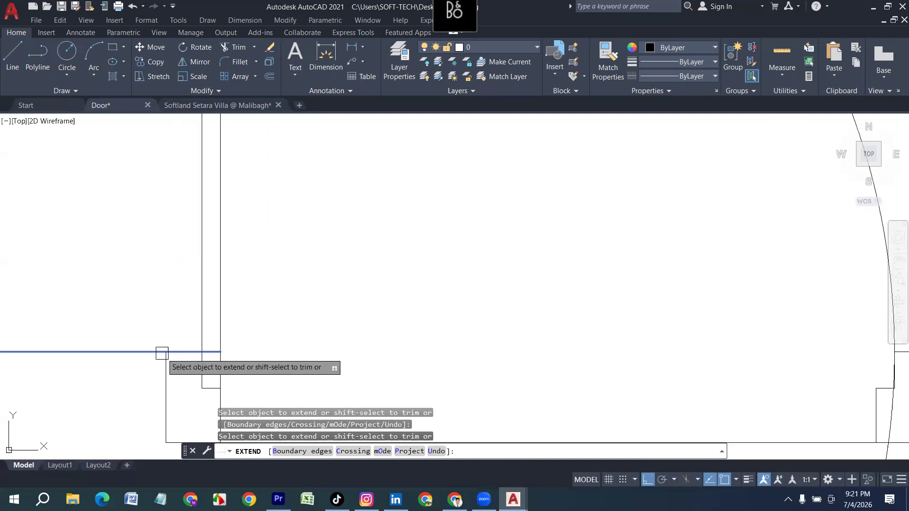
{"action": "scroll", "coordinate": [317, 303], "scroll_direction": "down", "scroll_amount": 3}
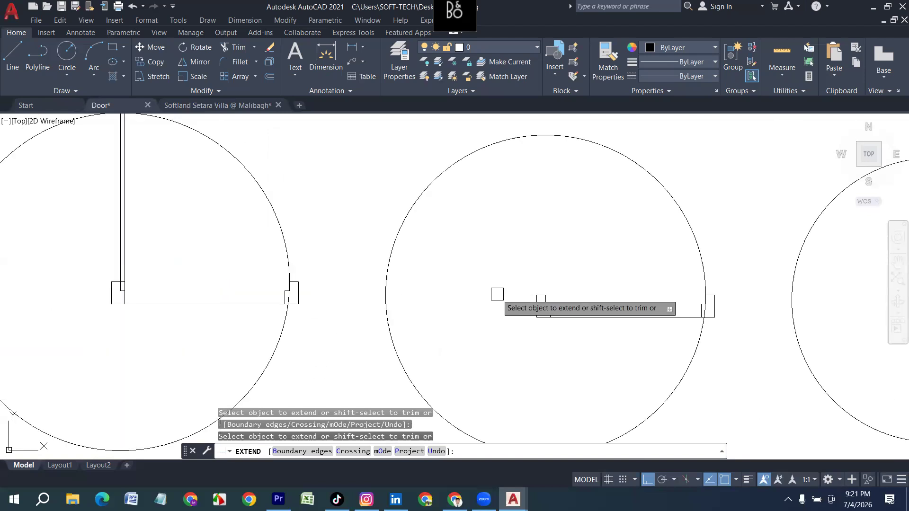
Extend the second door's two inner vertical edges of the left jamb up to its circle.
{"action": "middle_click_drag", "start_coordinate": [496, 296], "coordinate": [252, 298]}
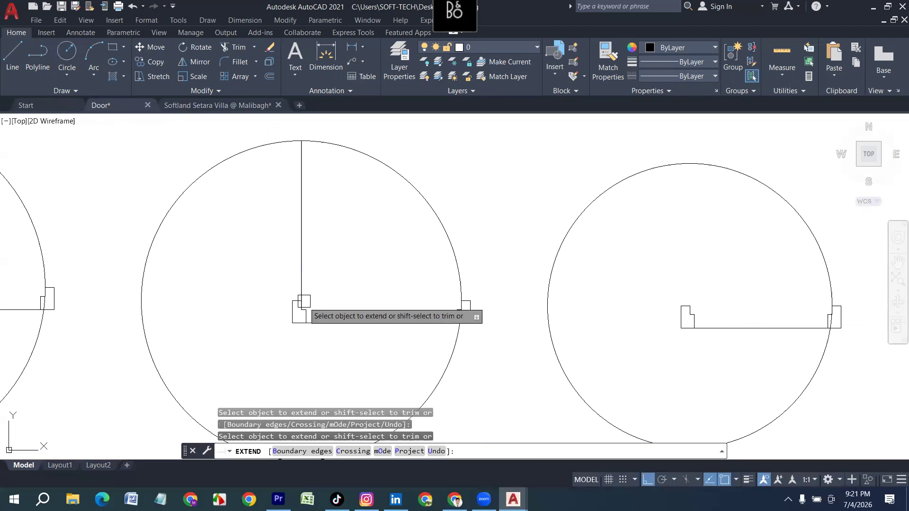
{"action": "scroll", "coordinate": [307, 308], "scroll_direction": "up", "scroll_amount": 4}
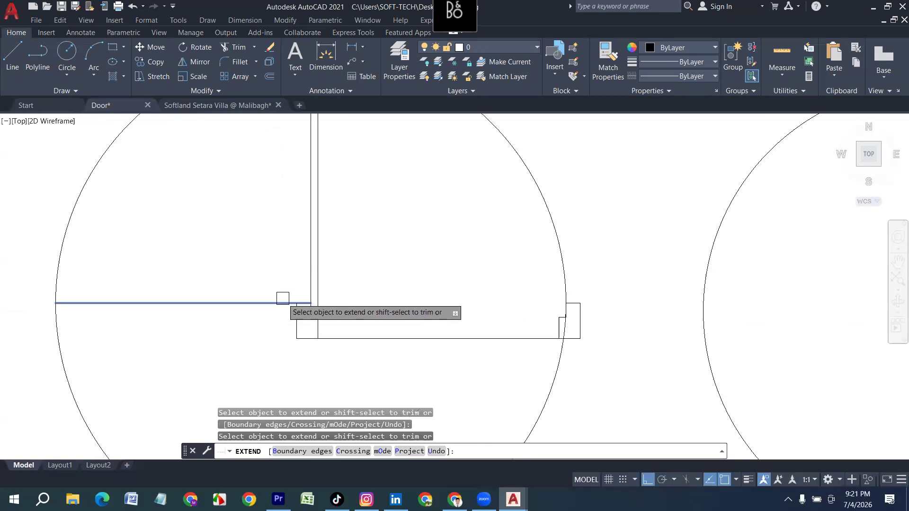
{"action": "scroll", "coordinate": [313, 305], "scroll_direction": "down", "scroll_amount": 5}
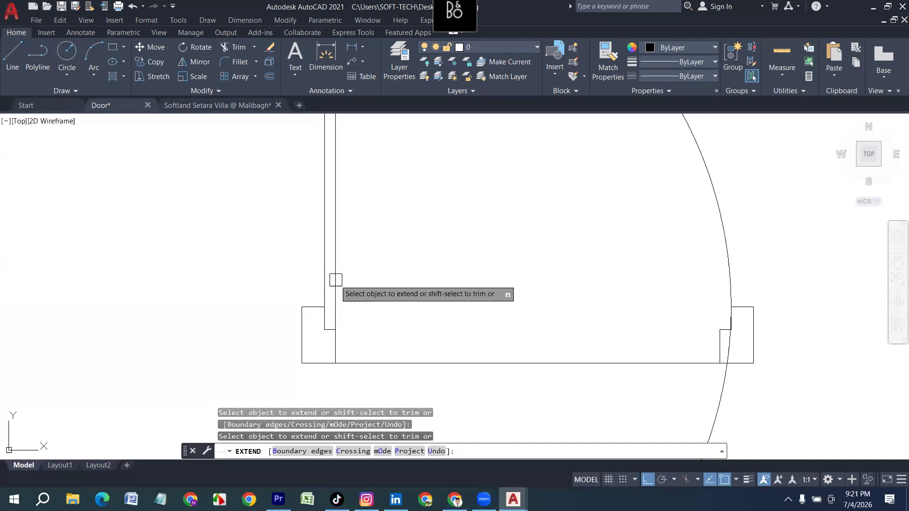
{"action": "scroll", "coordinate": [317, 291], "scroll_direction": "up", "scroll_amount": 5}
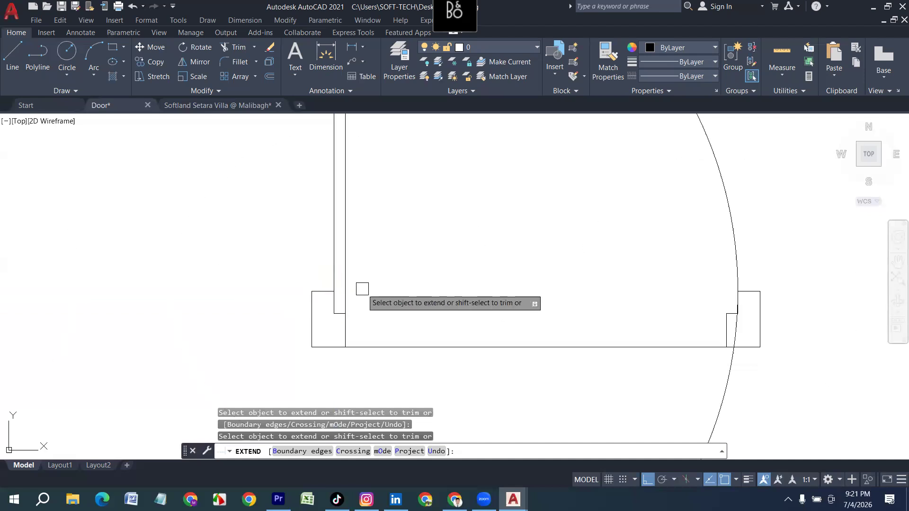
{"action": "scroll", "coordinate": [326, 290], "scroll_direction": "up", "scroll_amount": 4}
Extend the third door's two inner vertical edges of the left jamb up to its circle.
{"action": "scroll", "coordinate": [222, 284], "scroll_direction": "down", "scroll_amount": 12}
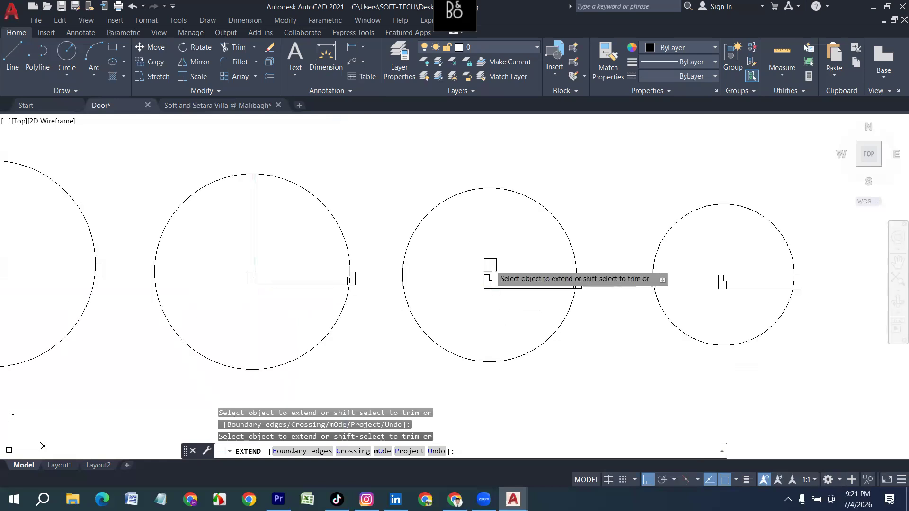
{"action": "scroll", "coordinate": [492, 266], "scroll_direction": "up", "scroll_amount": 5}
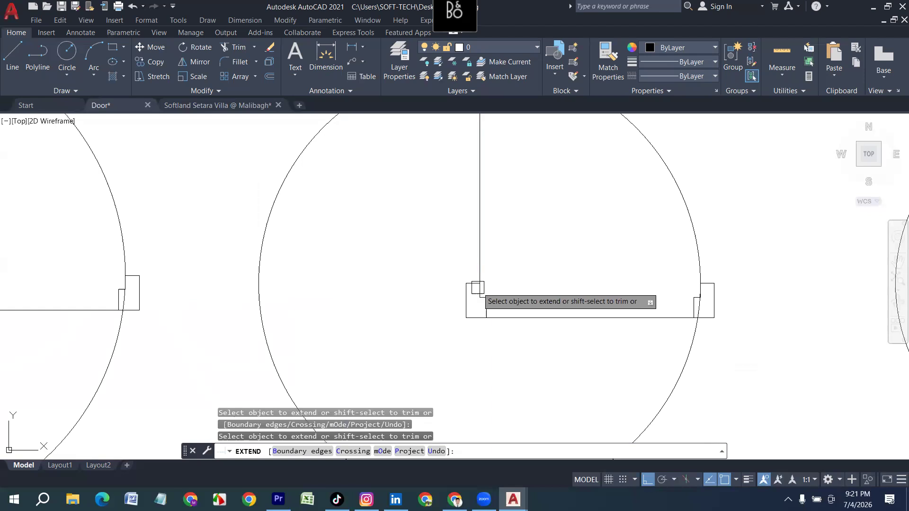
{"action": "left_click", "coordinate": [489, 301]}
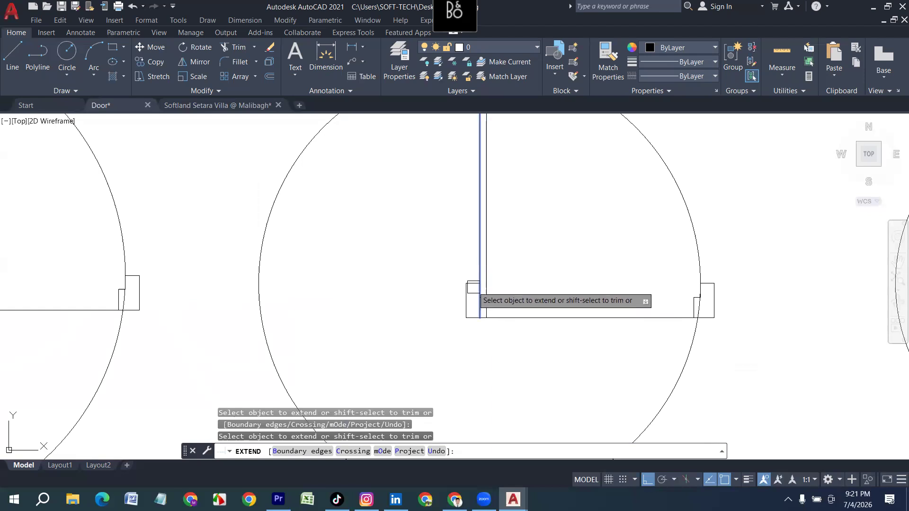
{"action": "scroll", "coordinate": [473, 287], "scroll_direction": "up", "scroll_amount": 4}
{"action": "scroll", "coordinate": [309, 288], "scroll_direction": "down", "scroll_amount": 8}
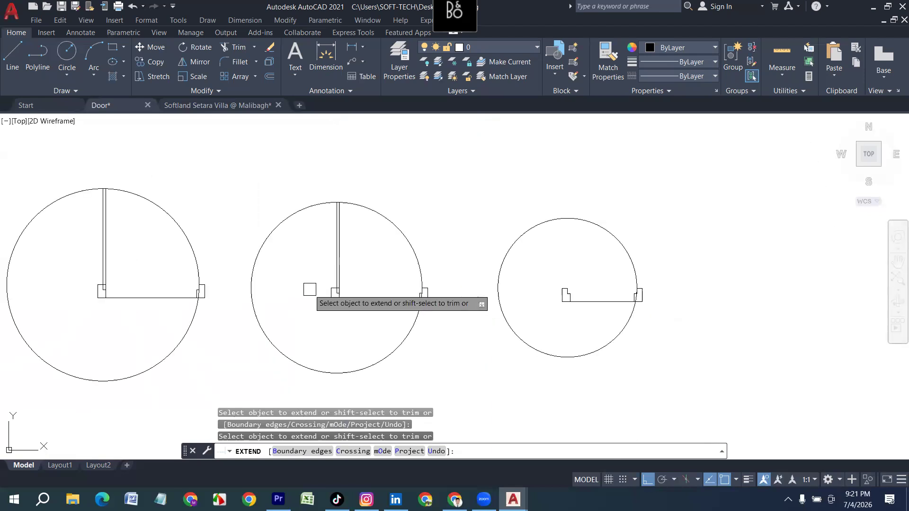
Extend the fourth door's two inner vertical edges of the left jamb up to its circle.
{"action": "scroll", "coordinate": [594, 280], "scroll_direction": "up", "scroll_amount": 6}
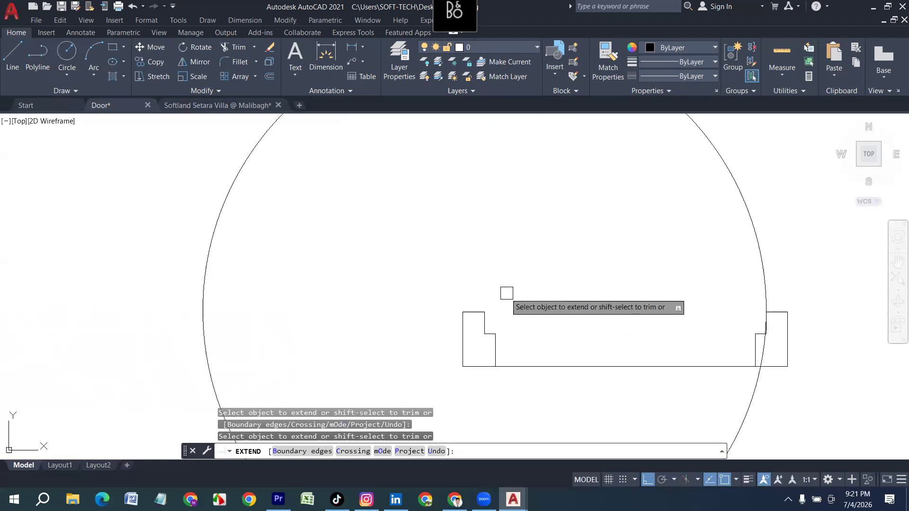
{"action": "left_click", "coordinate": [496, 336]}
{"action": "scroll", "coordinate": [407, 315], "scroll_direction": "down", "scroll_amount": 4}
{"action": "scroll", "coordinate": [446, 331], "scroll_direction": "up", "scroll_amount": 6}
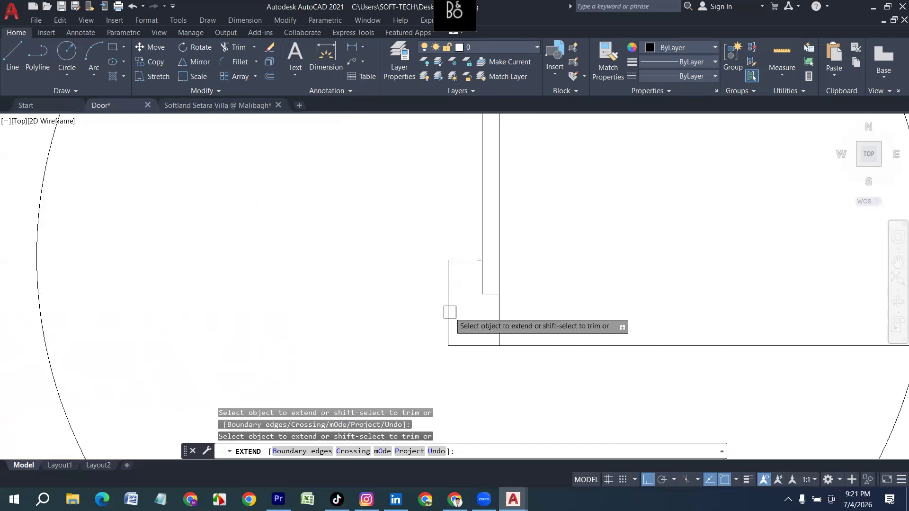
Try to extend the upper edge of the fourth door's left jamb sideways to the circle, and undo the extension.
{"action": "left_click", "coordinate": [463, 261]}
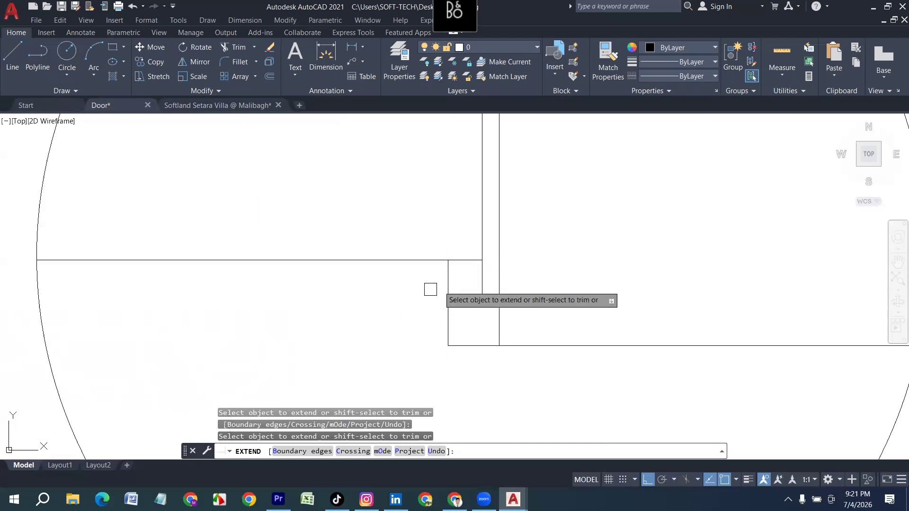
{"action": "scroll", "coordinate": [338, 307], "scroll_direction": "down", "scroll_amount": 4}
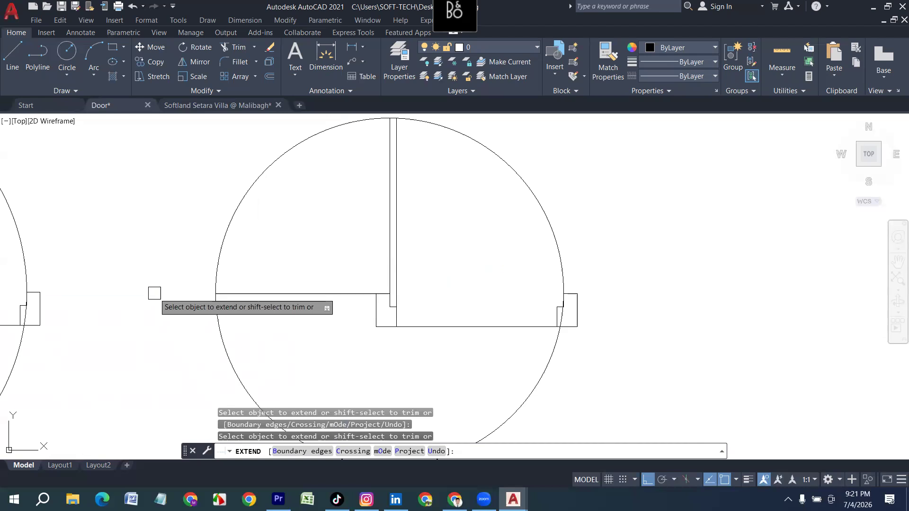
{"action": "key", "text": "ctrl+z"}
{"action": "scroll", "coordinate": [459, 314], "scroll_direction": "up", "scroll_amount": 3}
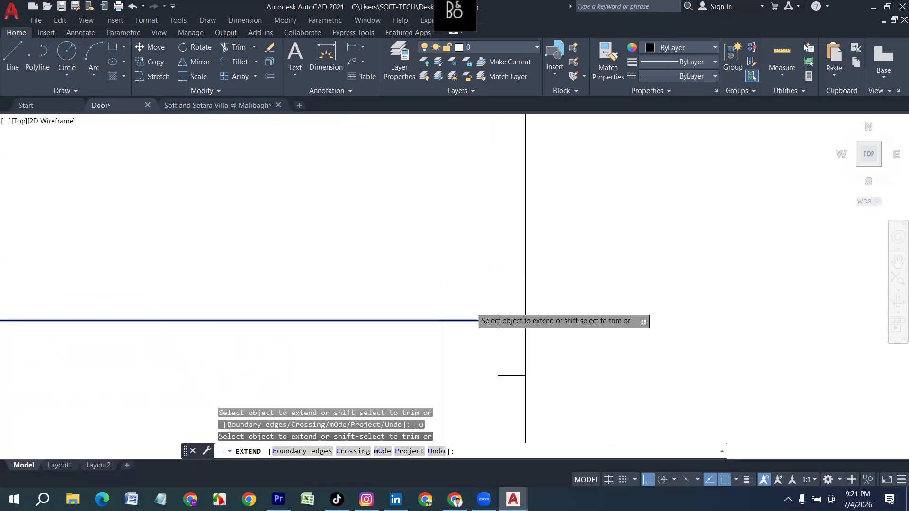
{"action": "scroll", "coordinate": [445, 314], "scroll_direction": "down", "scroll_amount": 5}
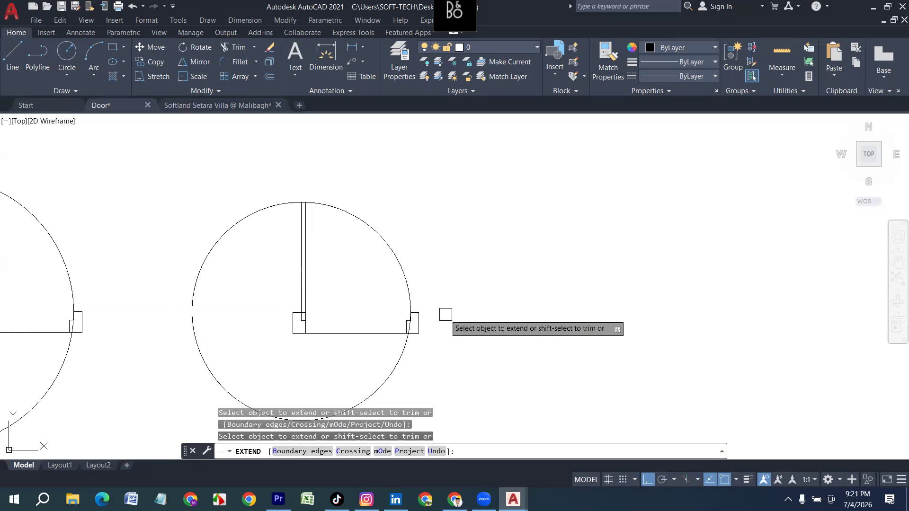
{"action": "key", "text": "Escape"}
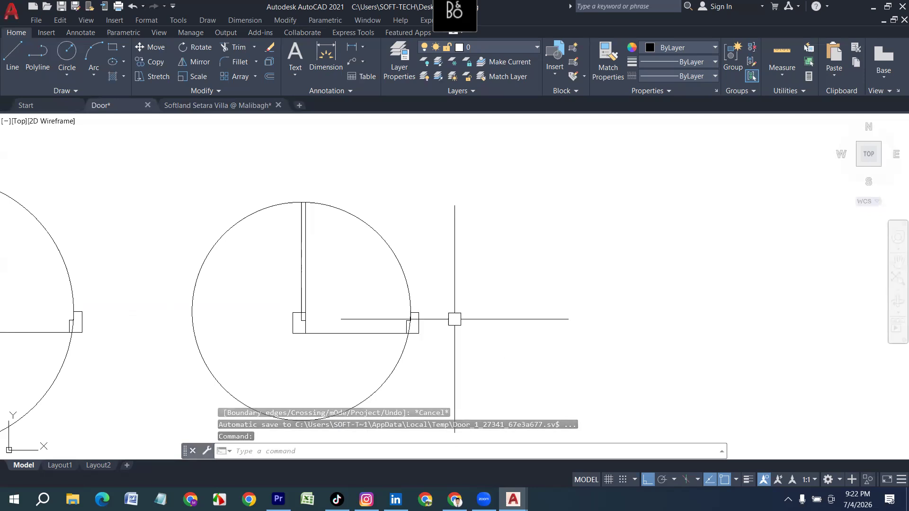
Trim the fourth door's circle to the quarter arc between leaf and right jamb, and remove the threshold line between the jambs.
{"action": "type", "text": "mi"}
{"action": "key", "text": "Escape"}
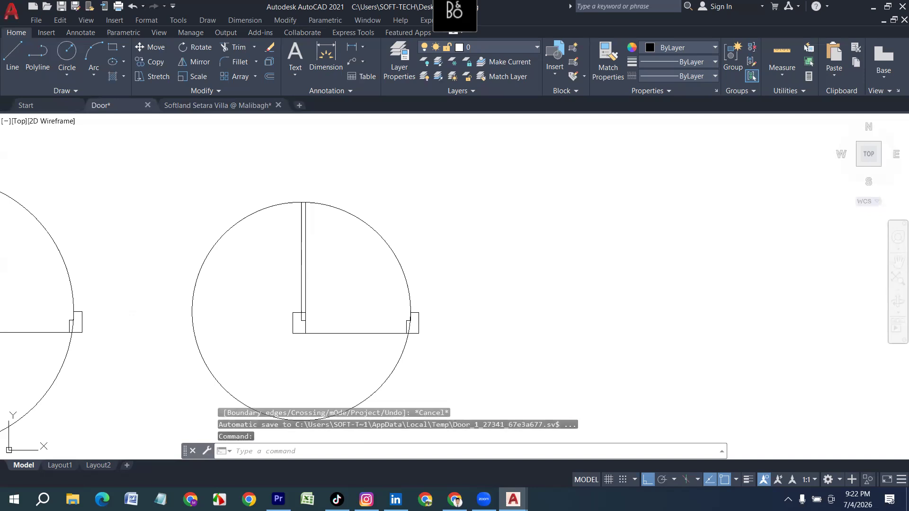
{"action": "type", "text": "tr"}
{"action": "key", "text": "Return"}
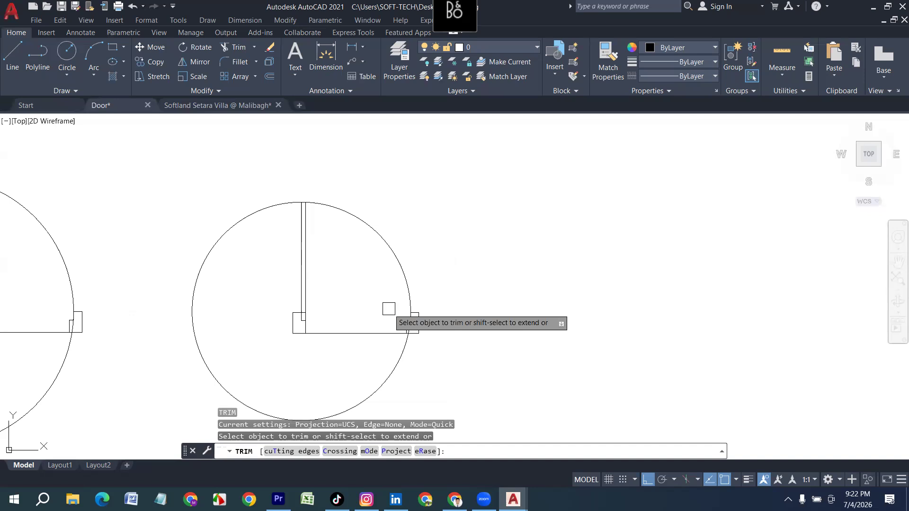
{"action": "left_click", "coordinate": [241, 219]}
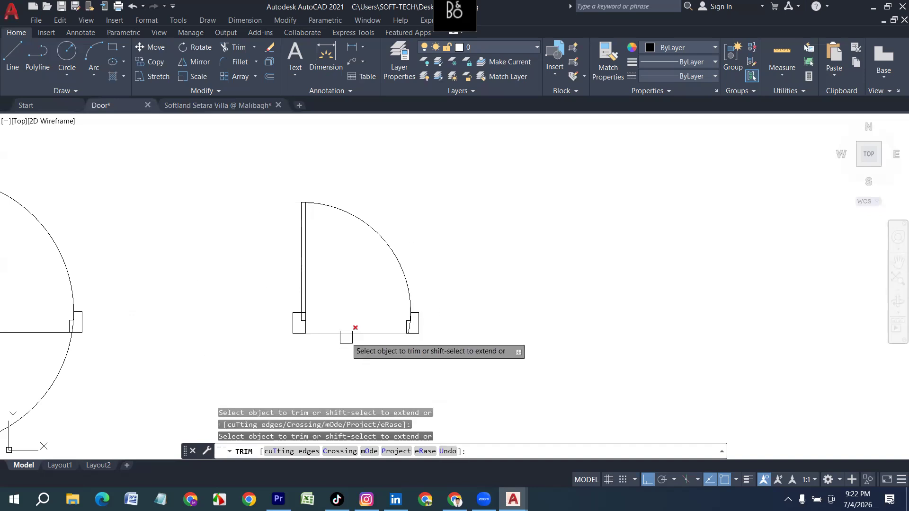
{"action": "scroll", "coordinate": [344, 335], "scroll_direction": "up", "scroll_amount": 6}
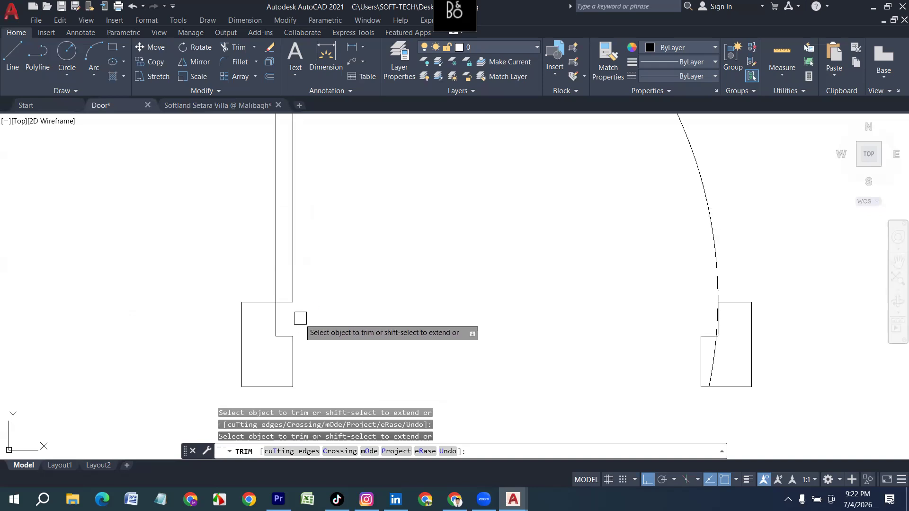
{"action": "scroll", "coordinate": [457, 339], "scroll_direction": "right", "scroll_amount": 5}
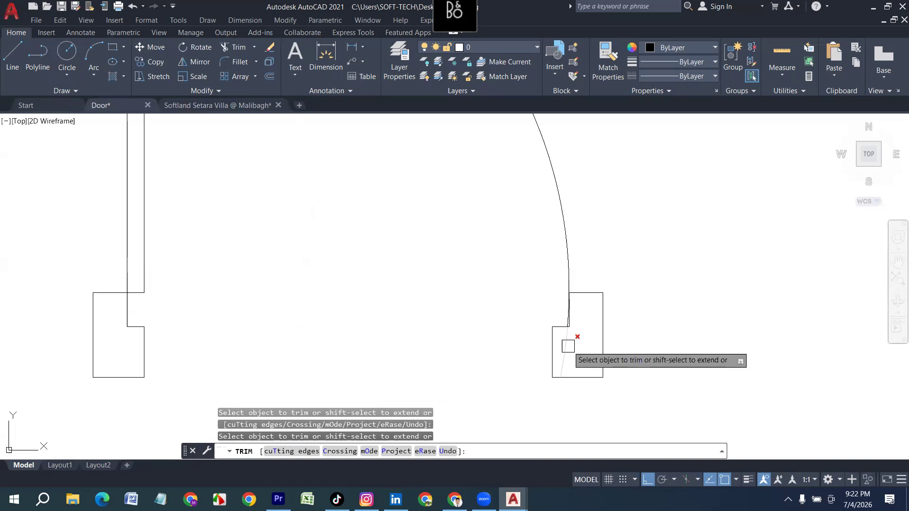
Try to trim the arc's leftover end beside the fourth door's right jamb, and undo the trim.
{"action": "scroll", "coordinate": [564, 320], "scroll_direction": "up", "scroll_amount": 6}
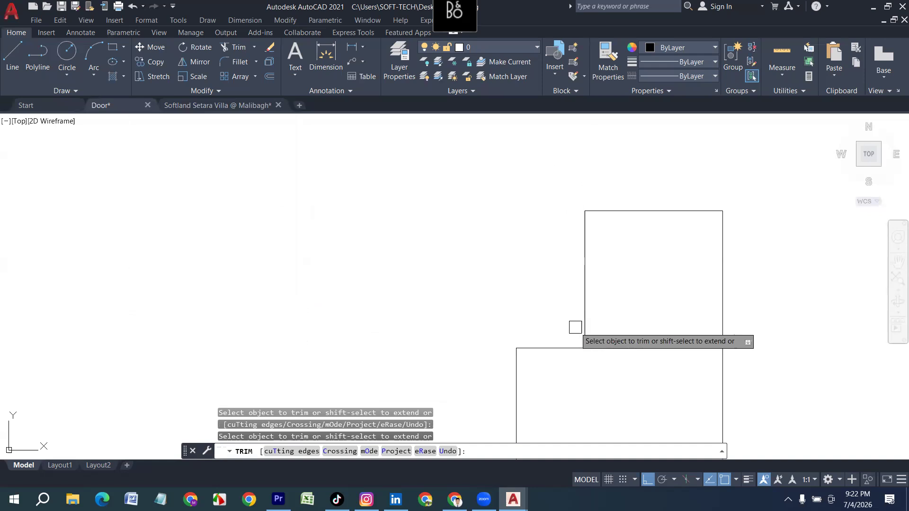
{"action": "scroll", "coordinate": [456, 294], "scroll_direction": "down", "scroll_amount": 6}
{"action": "scroll", "coordinate": [463, 300], "scroll_direction": "up", "scroll_amount": 2}
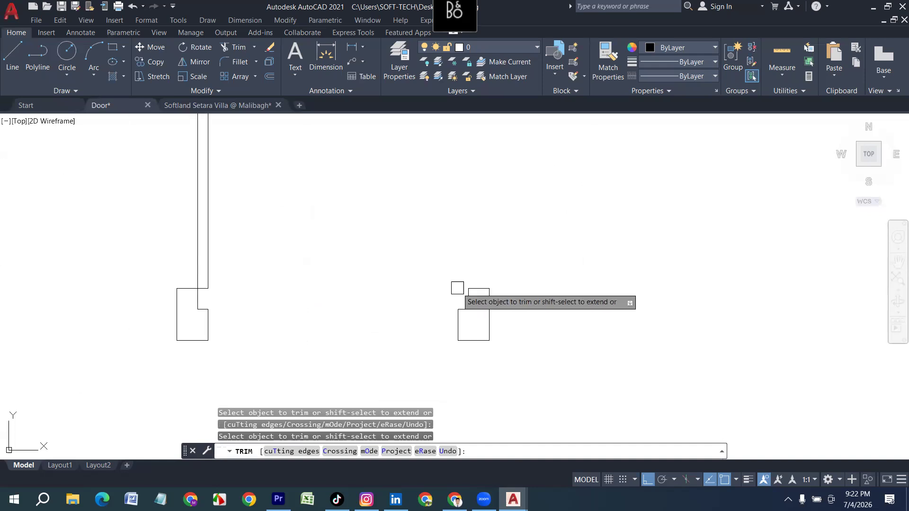
{"action": "key", "text": "ctrl+z"}
{"action": "scroll", "coordinate": [463, 313], "scroll_direction": "up", "scroll_amount": 2}
{"action": "scroll", "coordinate": [545, 322], "scroll_direction": "up", "scroll_amount": 3}
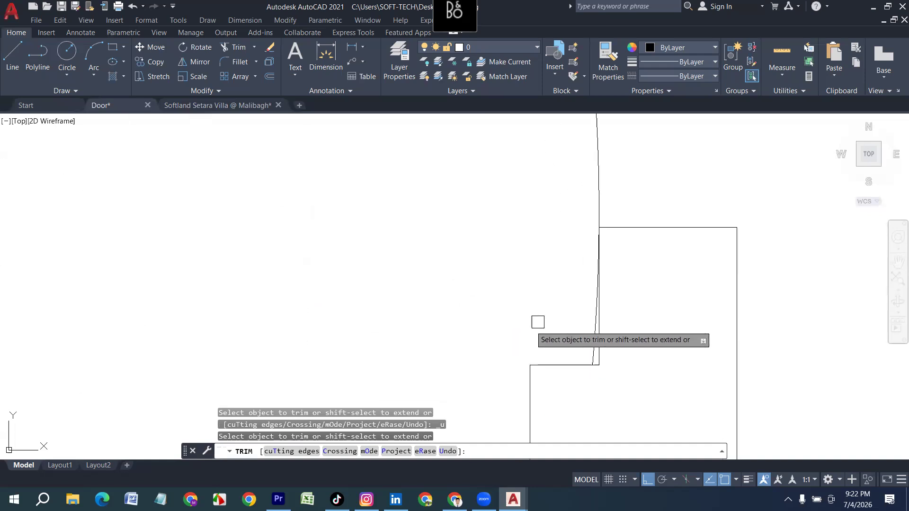
{"action": "key", "text": "Escape"}
Stretch the lower endpoint of the fourth door's swing arc to the right jamb's upper inner corner.
{"action": "scroll", "coordinate": [473, 274], "scroll_direction": "down", "scroll_amount": 6}
{"action": "left_click", "coordinate": [473, 272]}
{"action": "scroll", "coordinate": [488, 352], "scroll_direction": "up", "scroll_amount": 4}
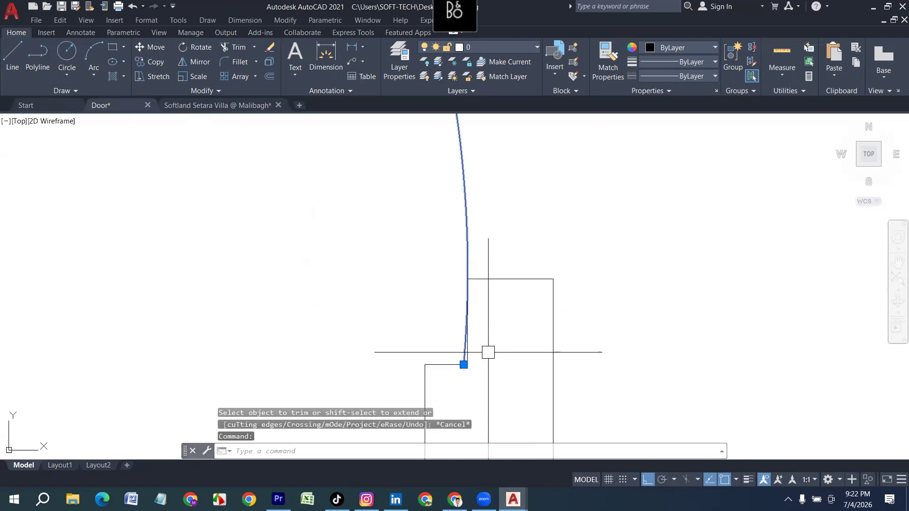
{"action": "left_click", "coordinate": [464, 364]}
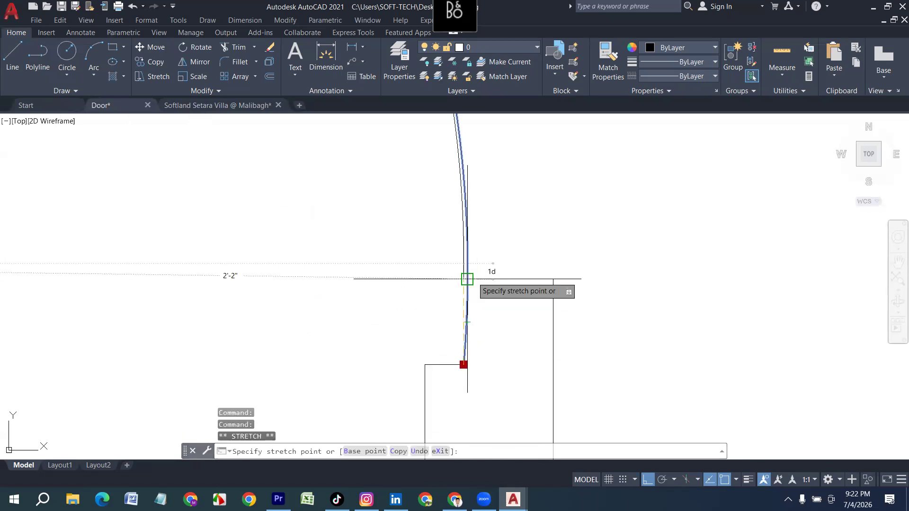
{"action": "key", "text": "Escape"}
{"action": "scroll", "coordinate": [504, 323], "scroll_direction": "down", "scroll_amount": 2}
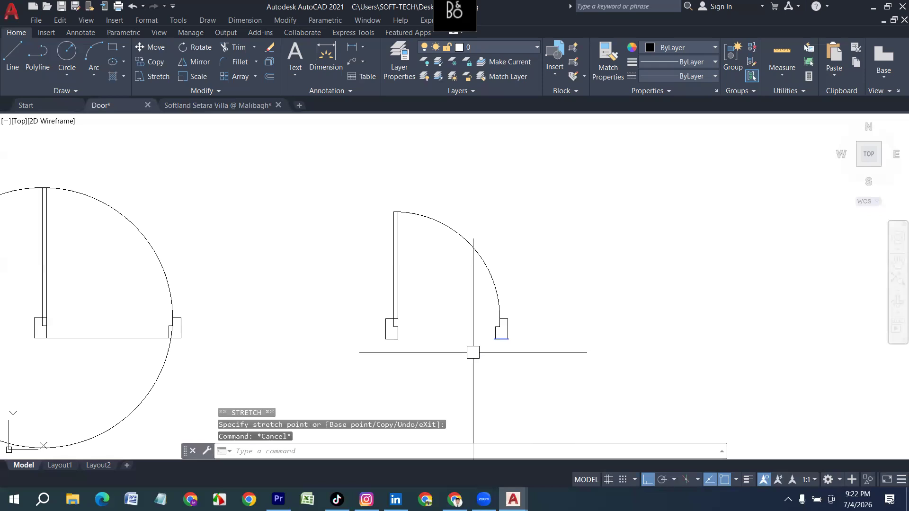
Trim the third door's circle to the quarter arc between leaf and right jamb, and remove the threshold line and left jamb's extra notch edge.
{"action": "middle_click_drag", "start_coordinate": [261, 345], "coordinate": [341, 316]}
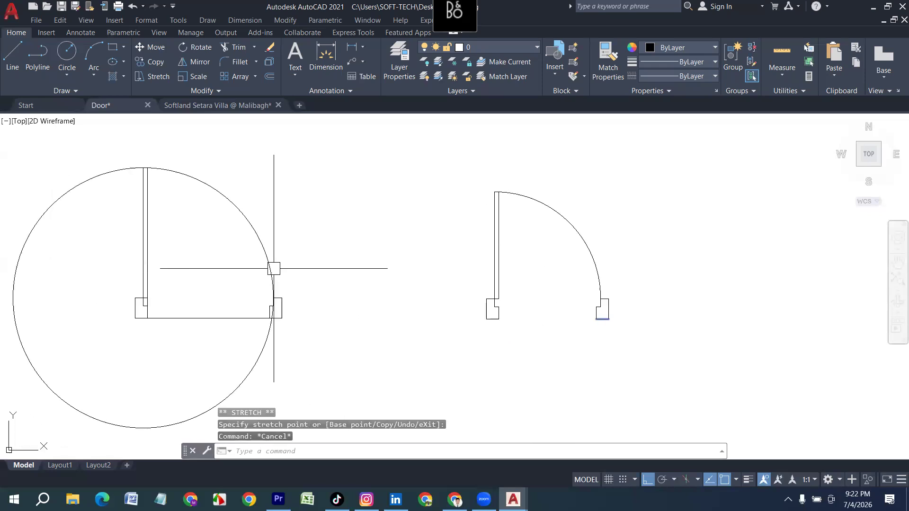
{"action": "type", "text": "tr"}
{"action": "key", "text": "Return"}
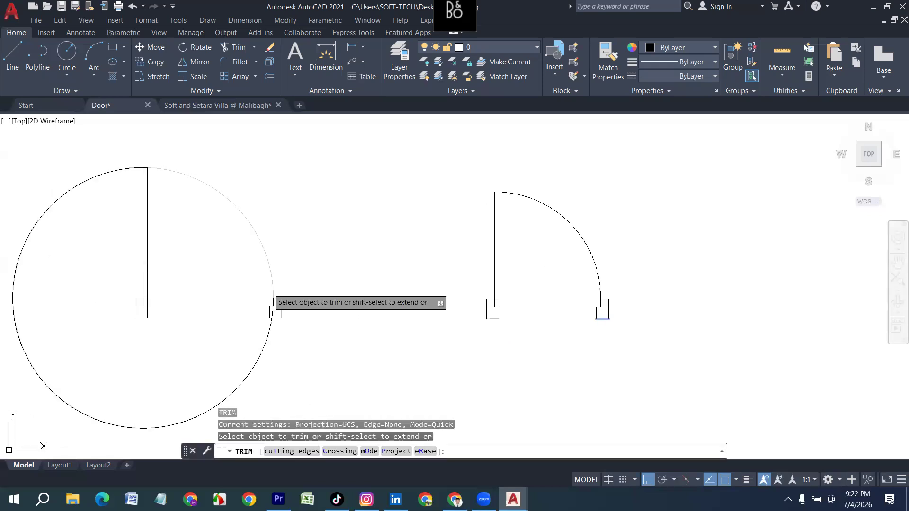
{"action": "left_click", "coordinate": [267, 347]}
{"action": "scroll", "coordinate": [267, 348], "scroll_direction": "up", "scroll_amount": 5}
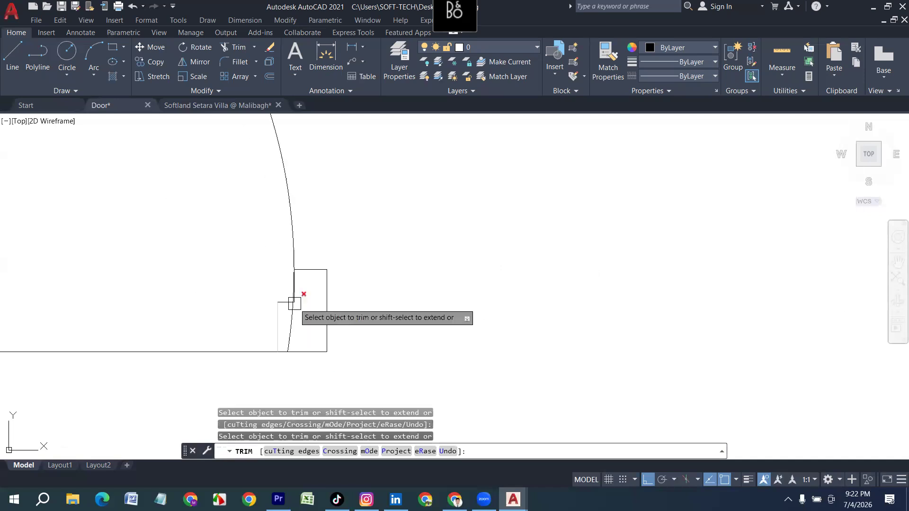
{"action": "scroll", "coordinate": [284, 304], "scroll_direction": "up", "scroll_amount": 3}
{"action": "scroll", "coordinate": [329, 283], "scroll_direction": "down", "scroll_amount": 6}
{"action": "scroll", "coordinate": [302, 353], "scroll_direction": "up", "scroll_amount": 2}
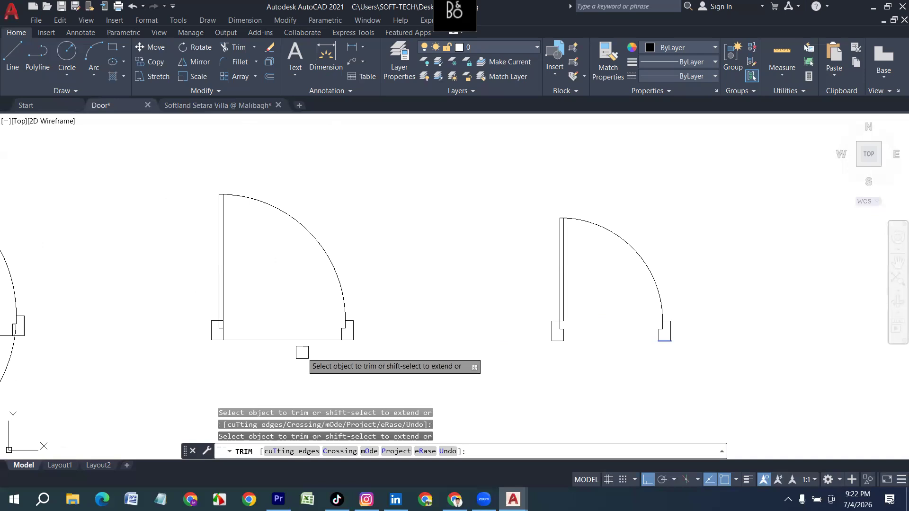
{"action": "scroll", "coordinate": [248, 336], "scroll_direction": "up", "scroll_amount": 8}
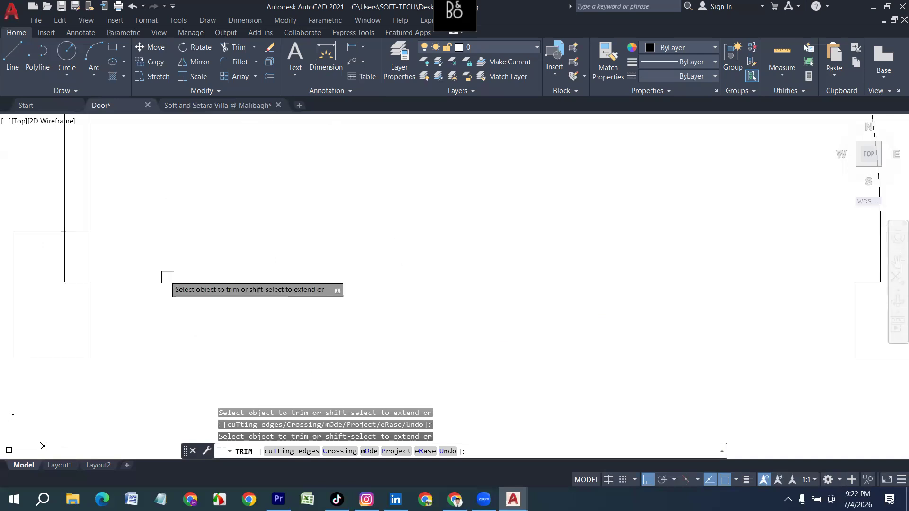
{"action": "scroll", "coordinate": [465, 351], "scroll_direction": "down", "scroll_amount": 5}
{"action": "key", "text": "Escape"}
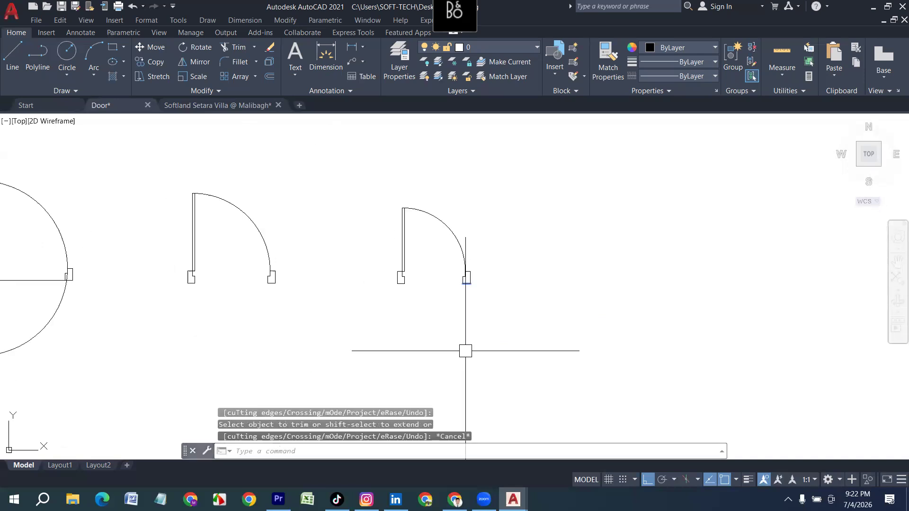
{"action": "key", "text": "Escape"}
{"action": "key", "text": "Escape"}
Replace the bottom edge of the fourth door's right jamb with a new line between the jamb's two vertical edges.
{"action": "scroll", "coordinate": [471, 281], "scroll_direction": "up", "scroll_amount": 6}
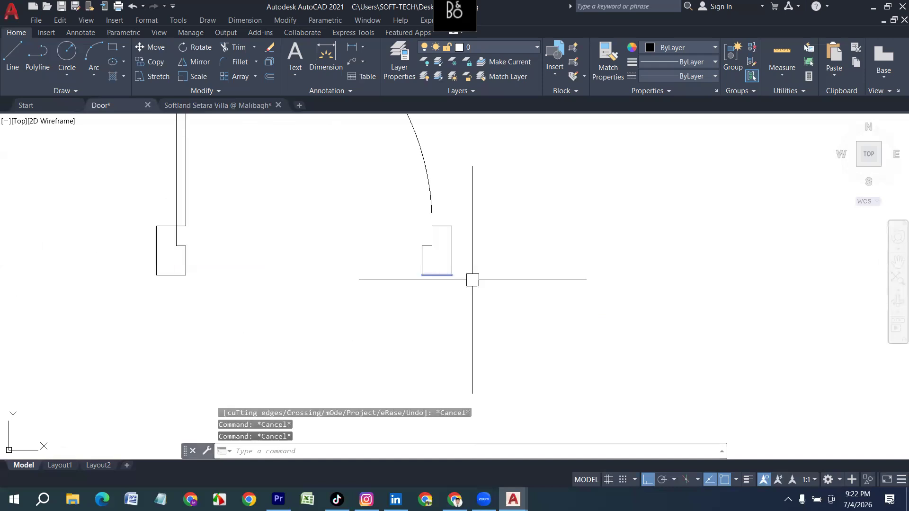
{"action": "left_click", "coordinate": [412, 256]}
{"action": "key", "text": "Delete"}
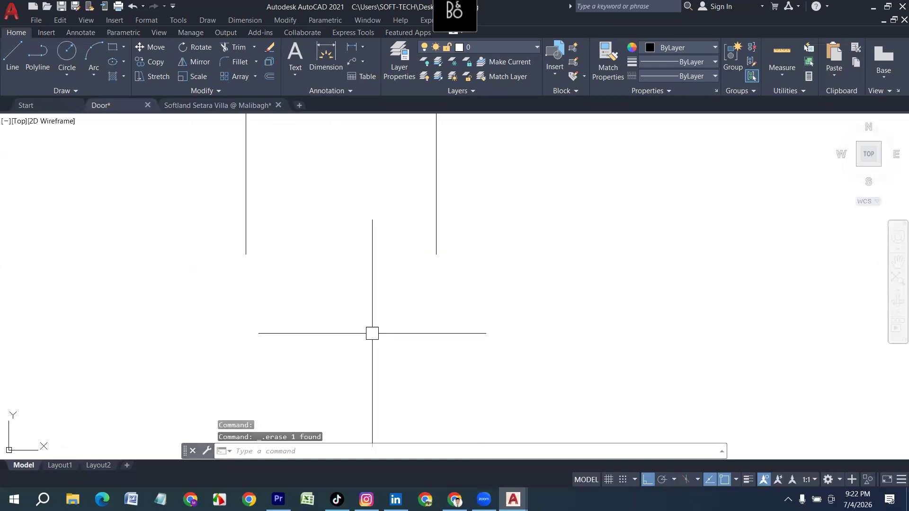
{"action": "key", "text": "Return"}
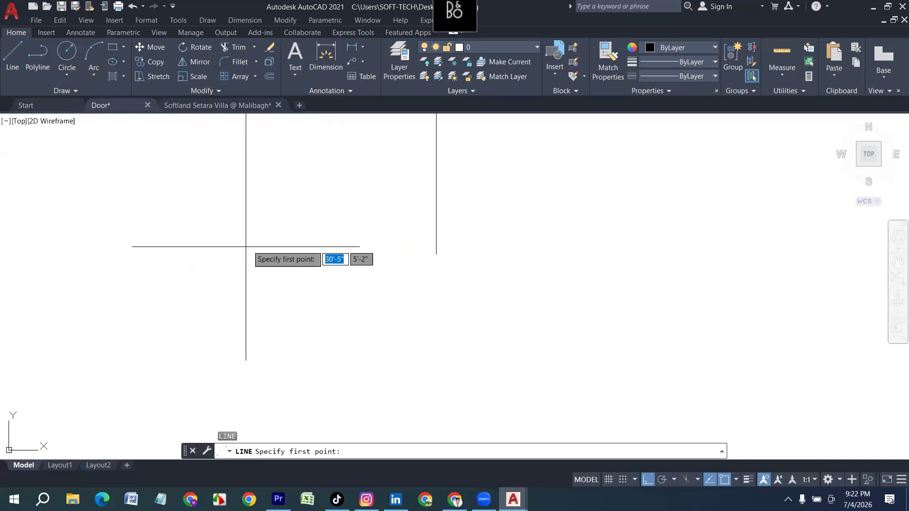
{"action": "left_click", "coordinate": [246, 254]}
{"action": "left_click", "coordinate": [436, 254]}
{"action": "key", "text": "Return"}
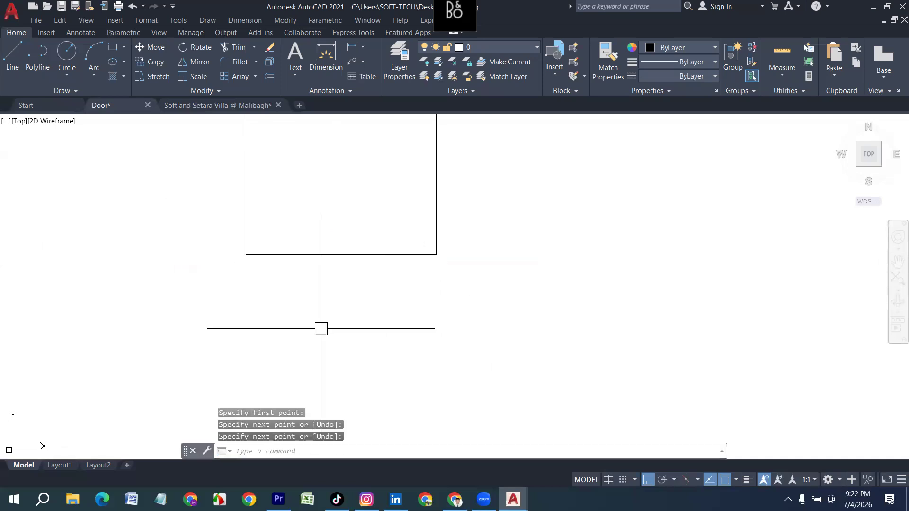
Trim the second door's circle to the swing arc, and clear its threshold line and the extra edge across the left jamb's notch.
{"action": "scroll", "coordinate": [339, 391], "scroll_direction": "down", "scroll_amount": 5}
{"action": "mouse_move", "coordinate": [376, 371]}
{"action": "middle_mouse_down"}
{"action": "mouse_move", "coordinate": [326, 361]}
{"action": "mouse_move", "coordinate": [408, 357]}
{"action": "middle_mouse_up"}
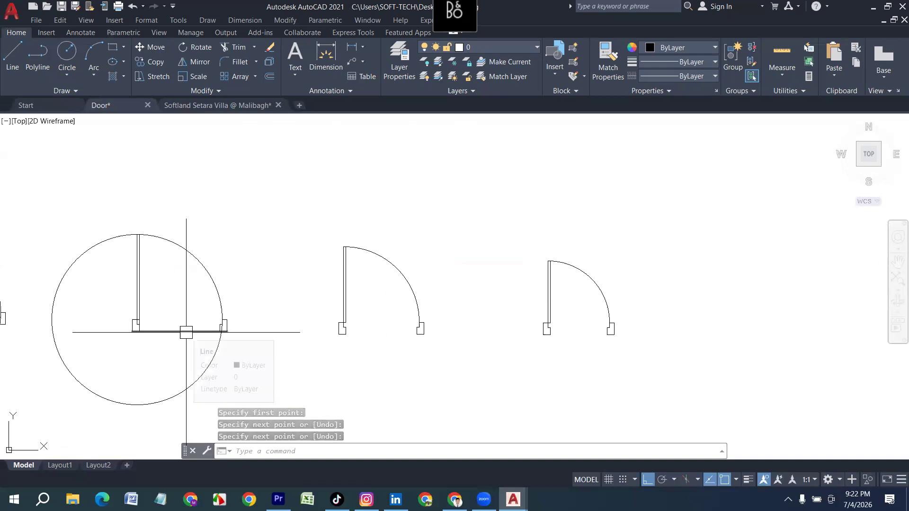
{"action": "middle_click_drag", "start_coordinate": [105, 345], "coordinate": [210, 340]}
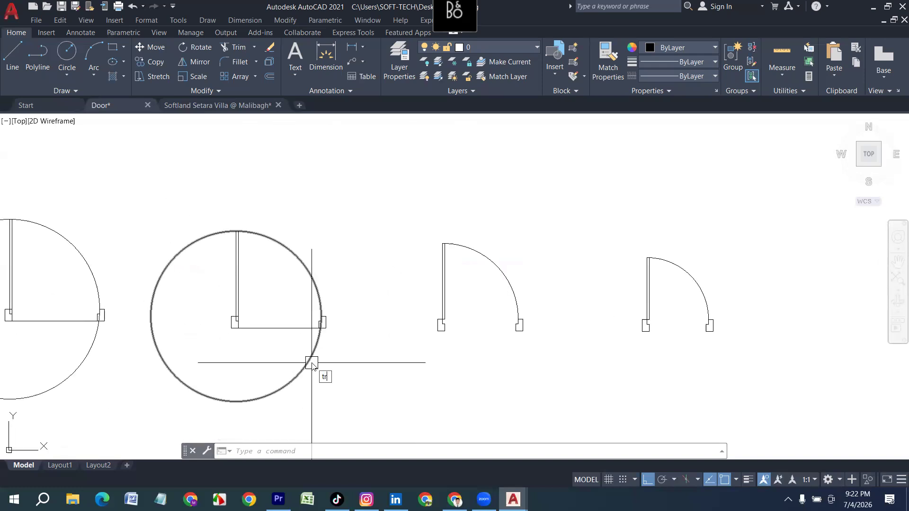
{"action": "key", "text": "Return"}
{"action": "left_click", "coordinate": [299, 368]}
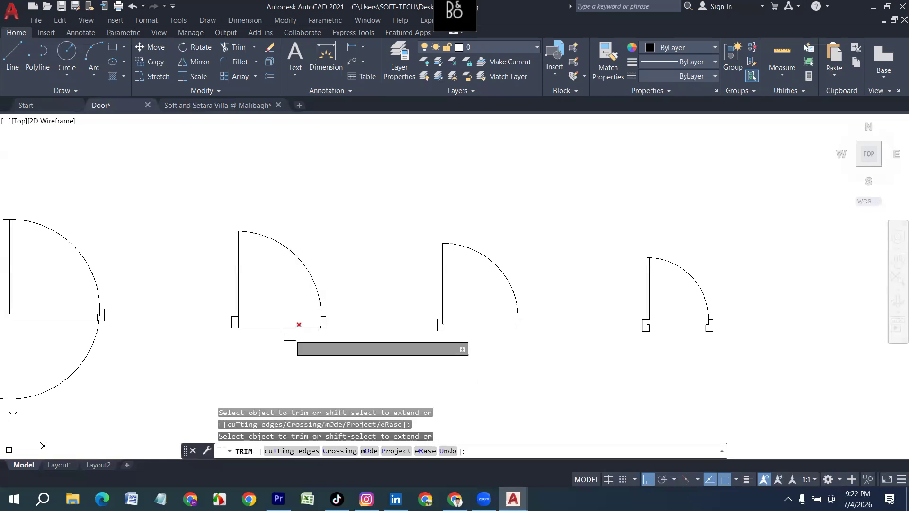
{"action": "scroll", "coordinate": [324, 320], "scroll_direction": "up", "scroll_amount": 5}
{"action": "scroll", "coordinate": [302, 294], "scroll_direction": "up", "scroll_amount": 5}
{"action": "scroll", "coordinate": [319, 275], "scroll_direction": "up", "scroll_amount": 3}
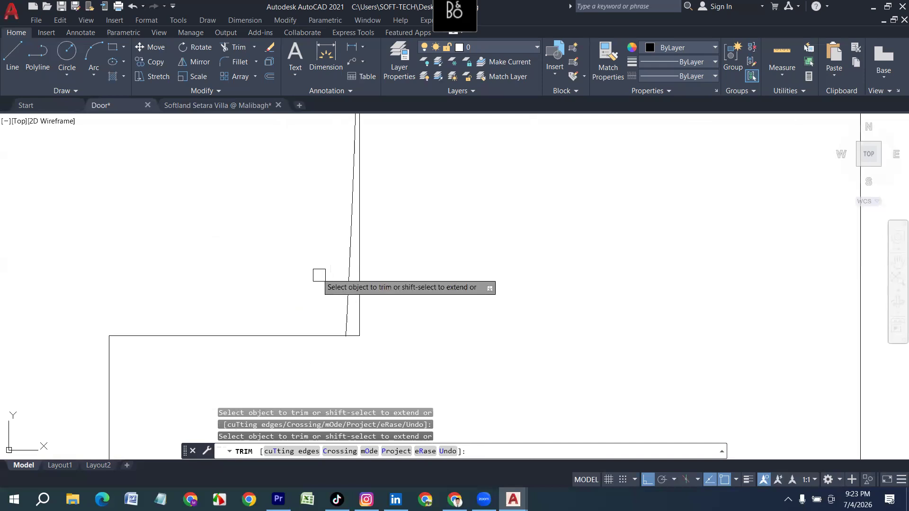
{"action": "scroll", "coordinate": [346, 284], "scroll_direction": "down", "scroll_amount": 10}
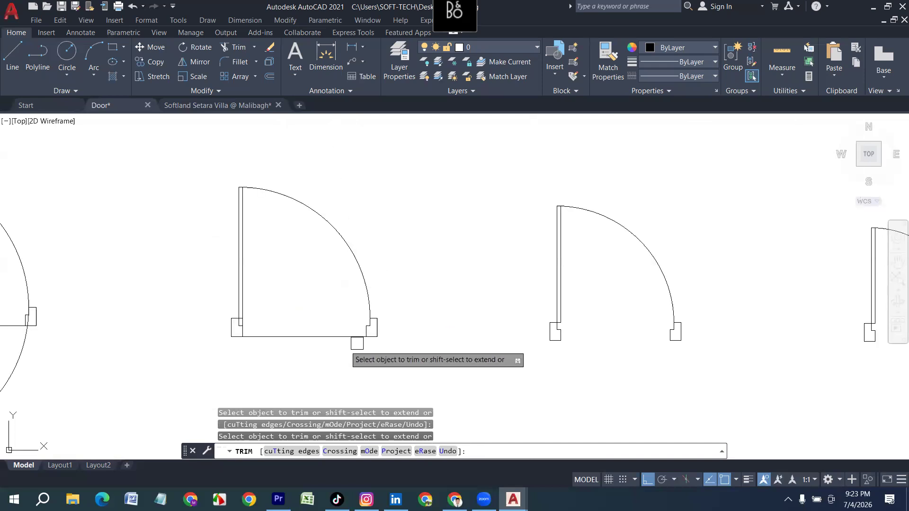
{"action": "scroll", "coordinate": [242, 325], "scroll_direction": "up", "scroll_amount": 6}
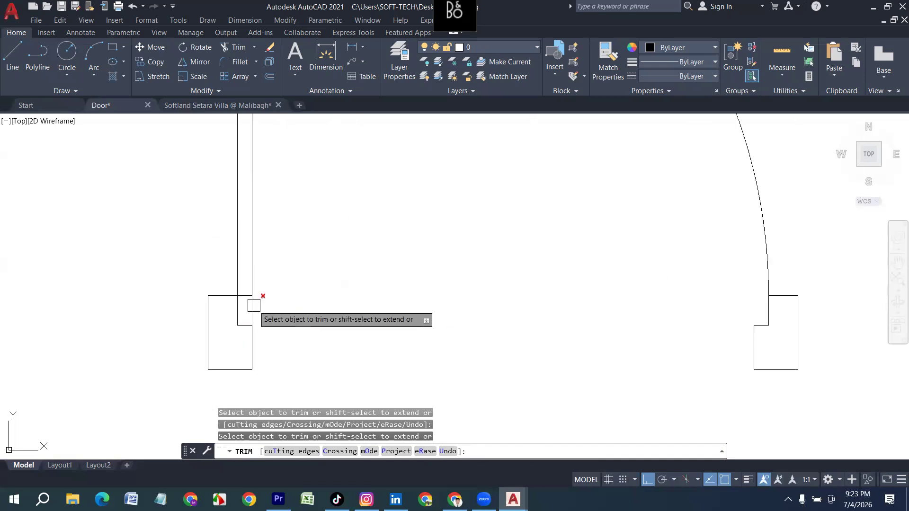
{"action": "scroll", "coordinate": [309, 308], "scroll_direction": "down", "scroll_amount": 5}
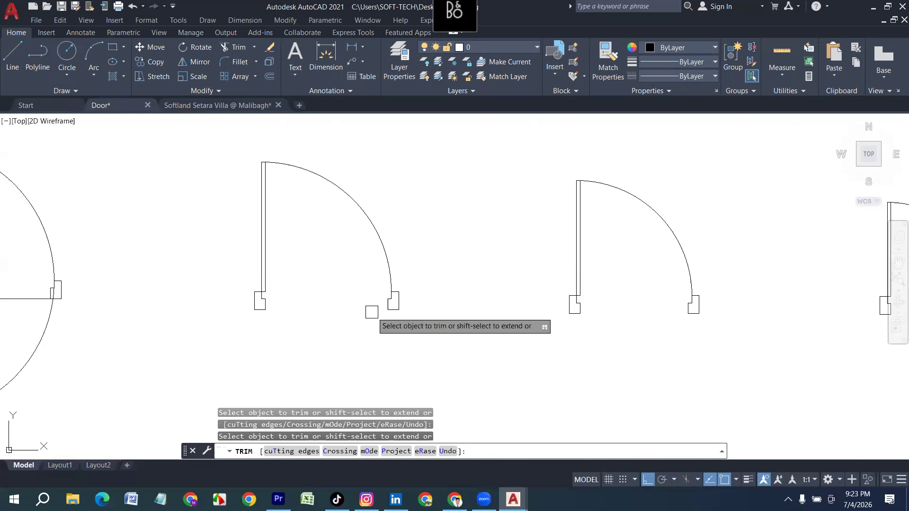
Trim the first door's circle to the quarter arc ending at the right jamb, and remove the threshold line and left jamb's extra notch edge.
{"action": "scroll", "coordinate": [416, 320], "scroll_direction": "down", "scroll_amount": 3}
{"action": "scroll", "coordinate": [199, 277], "scroll_direction": "up", "scroll_amount": 5}
{"action": "scroll", "coordinate": [201, 277], "scroll_direction": "up", "scroll_amount": 3}
{"action": "left_click", "coordinate": [220, 204]}
{"action": "scroll", "coordinate": [575, 398], "scroll_direction": "up", "scroll_amount": 6}
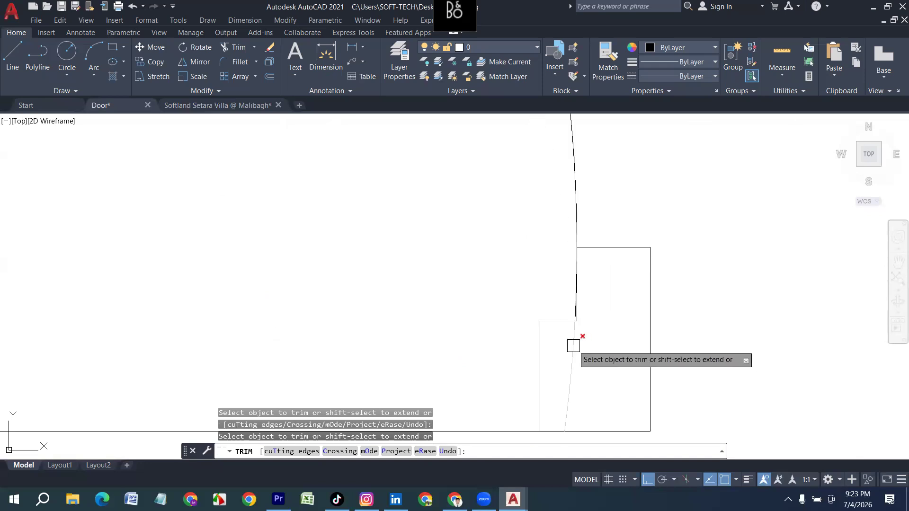
{"action": "scroll", "coordinate": [575, 316], "scroll_direction": "up", "scroll_amount": 2}
{"action": "left_click", "coordinate": [576, 311]}
{"action": "scroll", "coordinate": [417, 279], "scroll_direction": "down", "scroll_amount": 5}
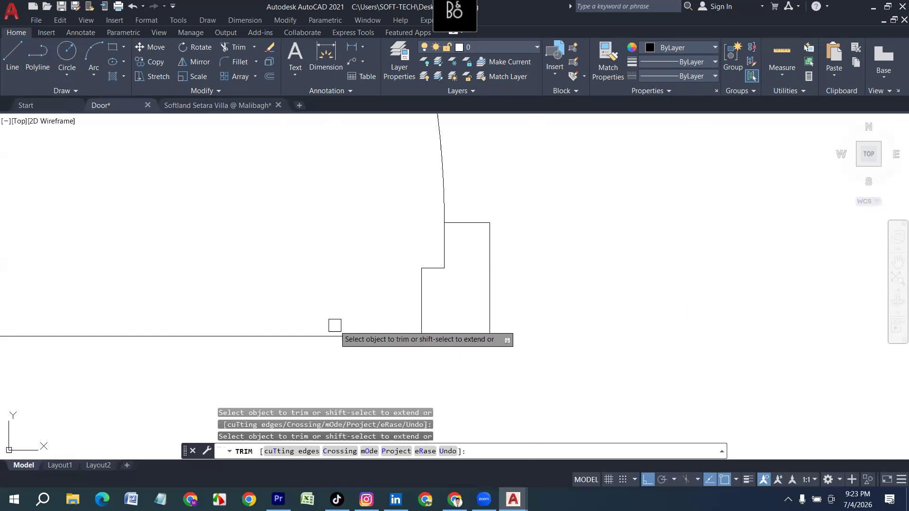
{"action": "scroll", "coordinate": [318, 387], "scroll_direction": "down", "scroll_amount": 3}
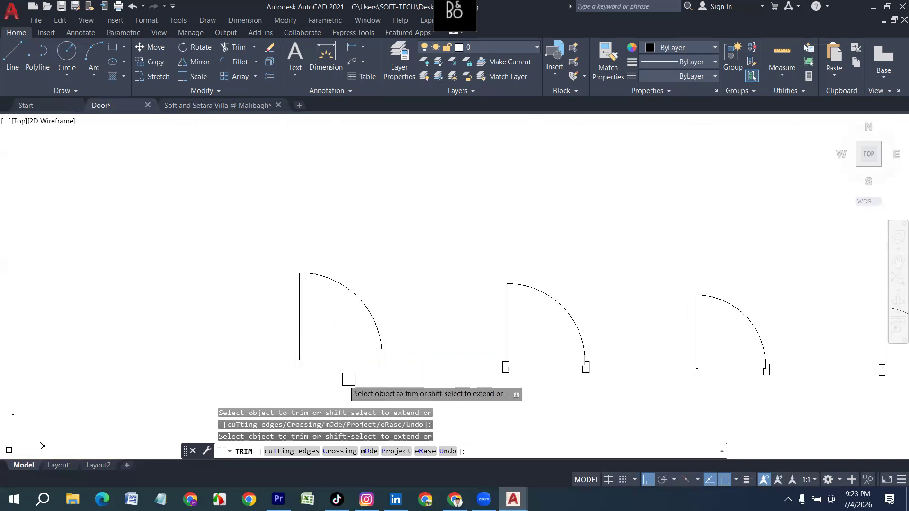
{"action": "scroll", "coordinate": [294, 369], "scroll_direction": "up", "scroll_amount": 5}
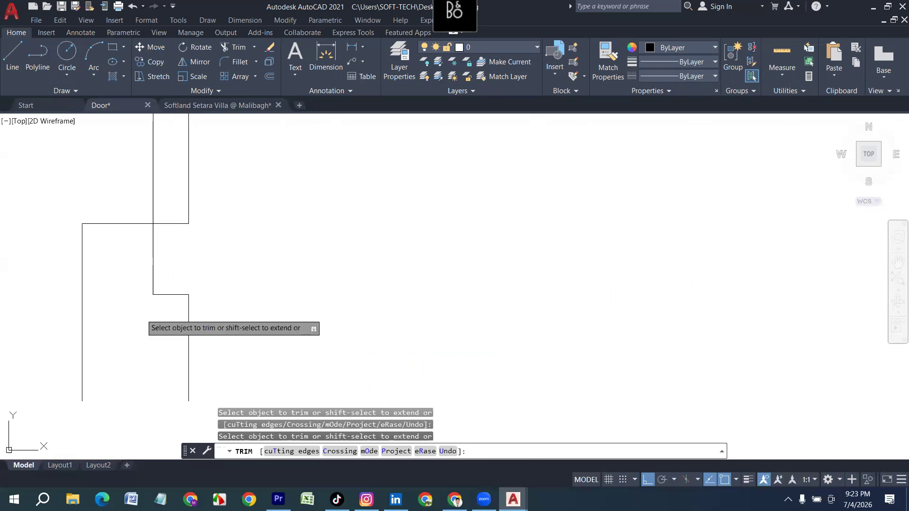
{"action": "key", "text": "Escape"}
Draw a line closing the bottom of the first door's left jamb between its two vertical edges.
{"action": "scroll", "coordinate": [102, 325], "scroll_direction": "down", "scroll_amount": 2}
{"action": "type", "text": "l"}
{"action": "key", "text": "Return"}
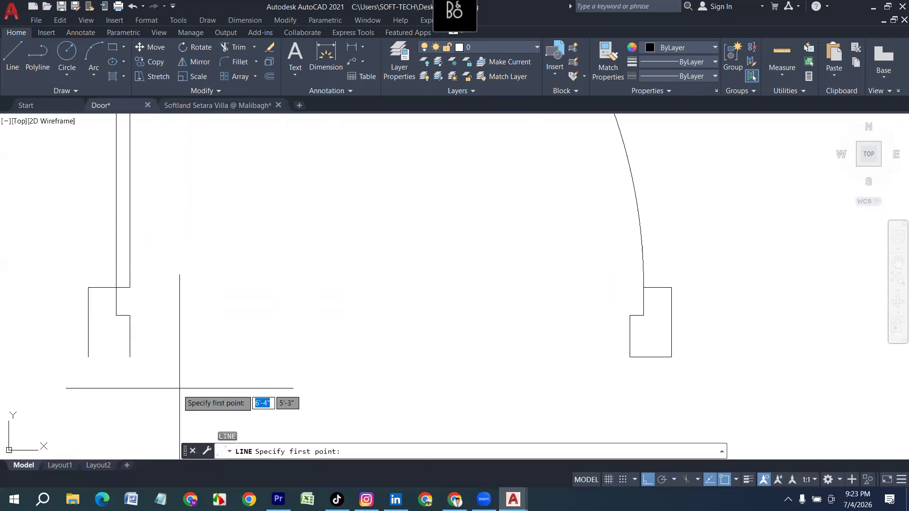
{"action": "left_click", "coordinate": [88, 357]}
{"action": "left_click", "coordinate": [130, 357]}
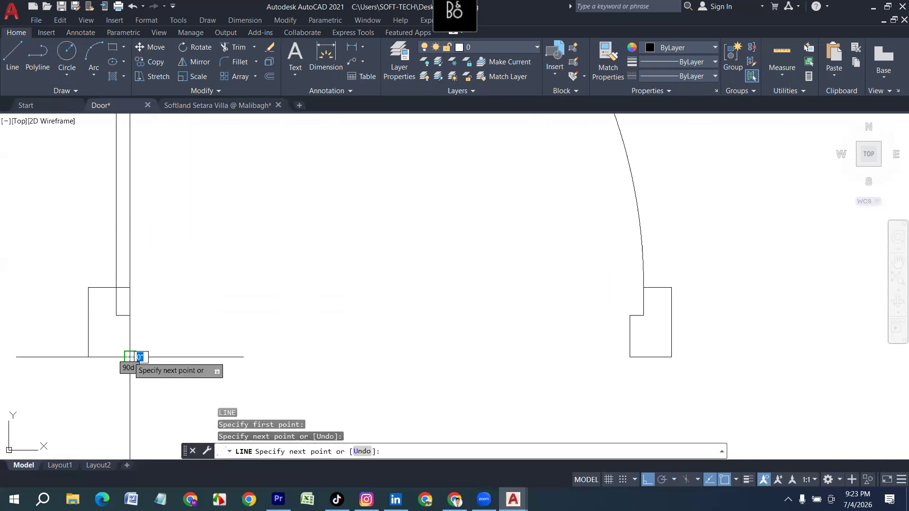
{"action": "key", "text": "Return"}
{"action": "scroll", "coordinate": [149, 339], "scroll_direction": "down", "scroll_amount": 4}
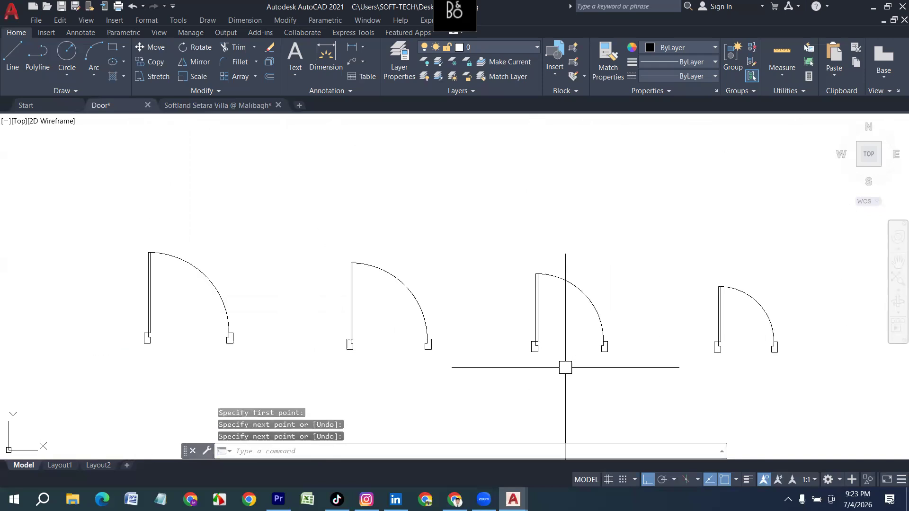
In the lower row of frames, draw a 7' vertical line upward from the inner notch corner of the first frame's left jamb.
{"action": "middle_click_drag", "start_coordinate": [663, 357], "coordinate": [473, 339]}
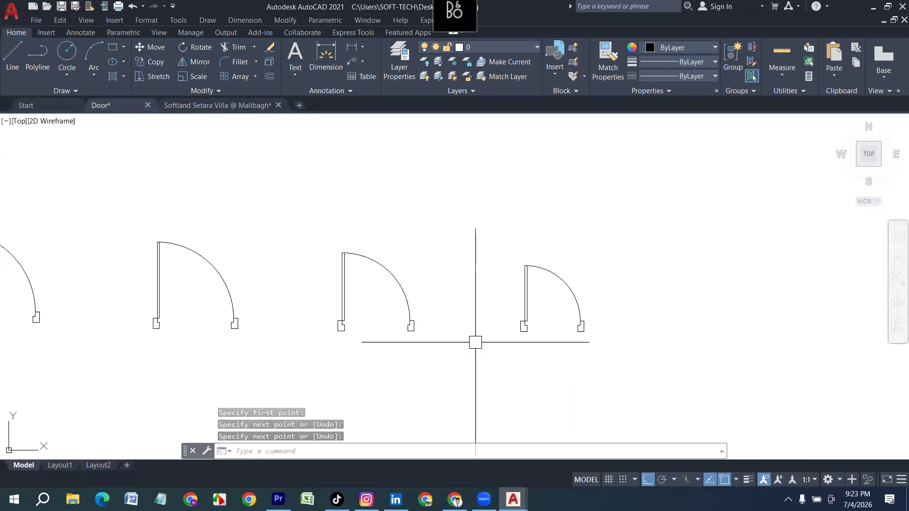
{"action": "scroll", "coordinate": [334, 224], "scroll_direction": "down", "scroll_amount": 5}
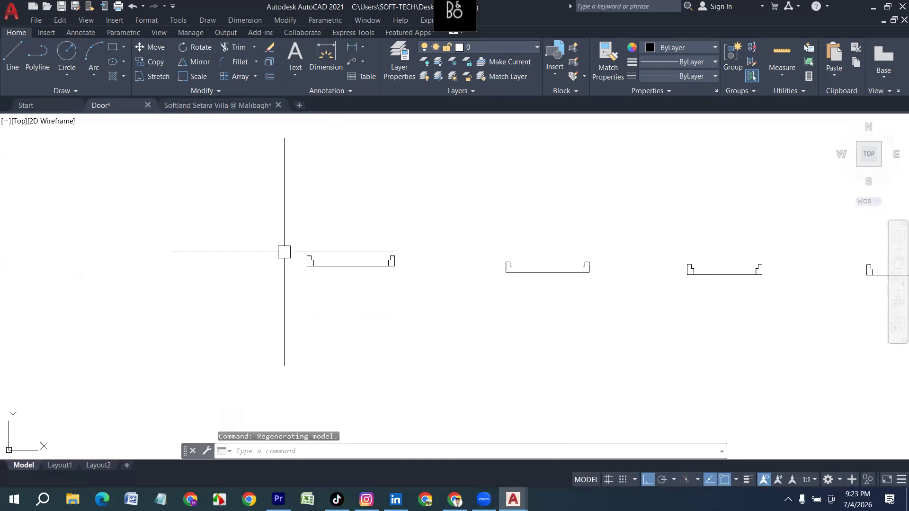
{"action": "scroll", "coordinate": [271, 255], "scroll_direction": "up", "scroll_amount": 5}
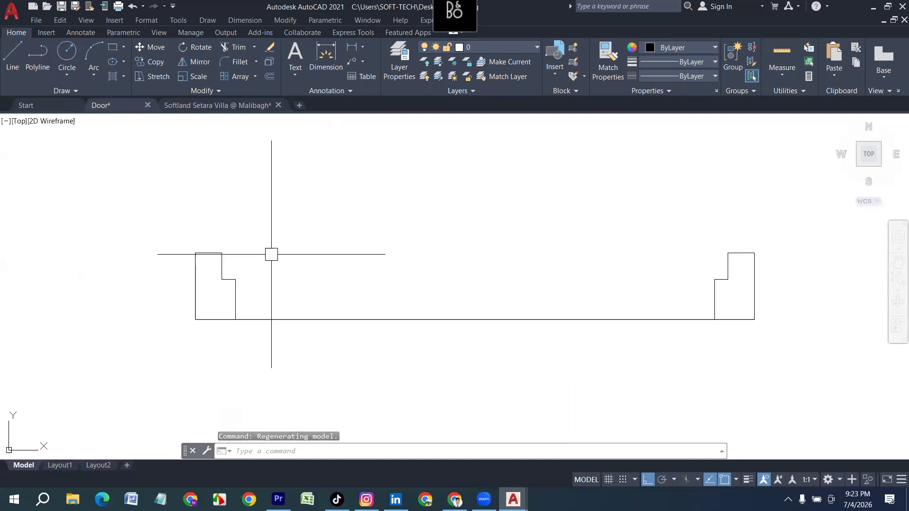
{"action": "key", "text": "l"}
{"action": "key", "text": "Return"}
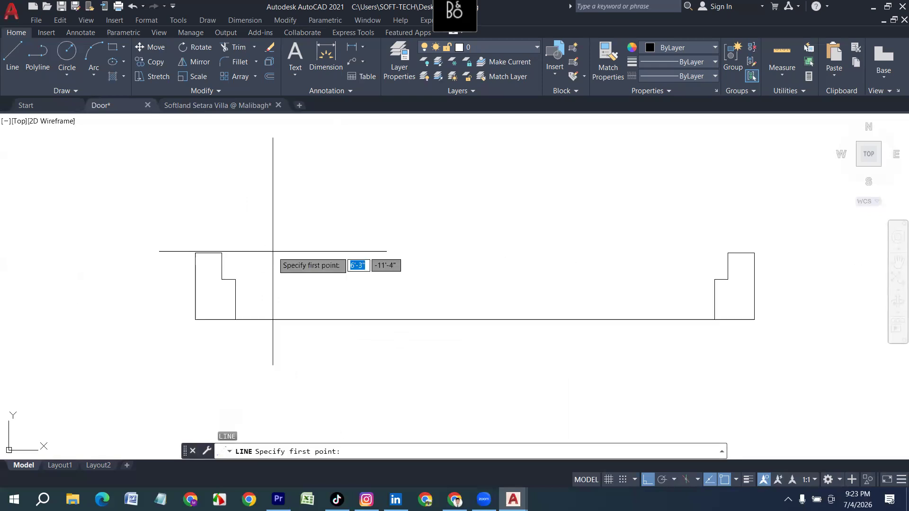
{"action": "left_click", "coordinate": [221, 280]}
{"action": "middle_click_drag", "start_coordinate": [232, 233], "coordinate": [227, 303]}
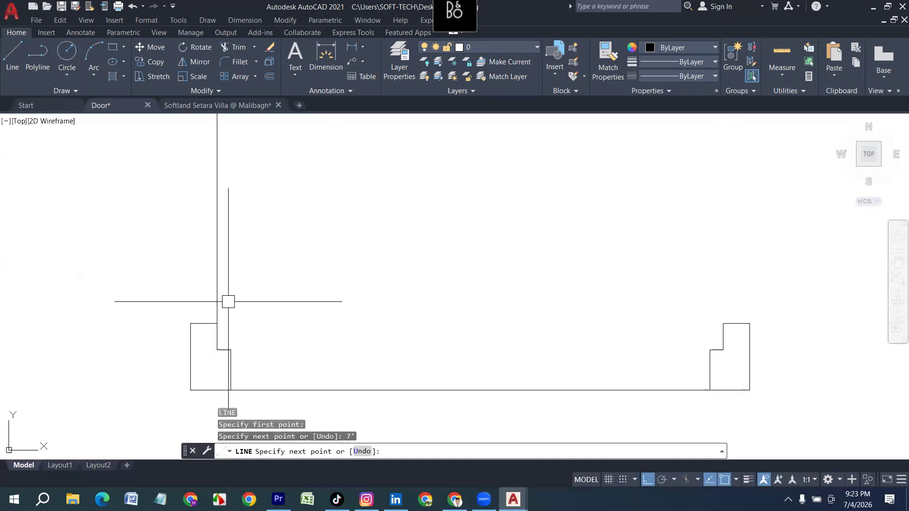
{"action": "key", "text": "Return"}
Draw a second 7' vertical line upward from the outer notch corner of the first lower frame's left jamb.
{"action": "key", "text": "Return"}
{"action": "left_click", "coordinate": [231, 350]}
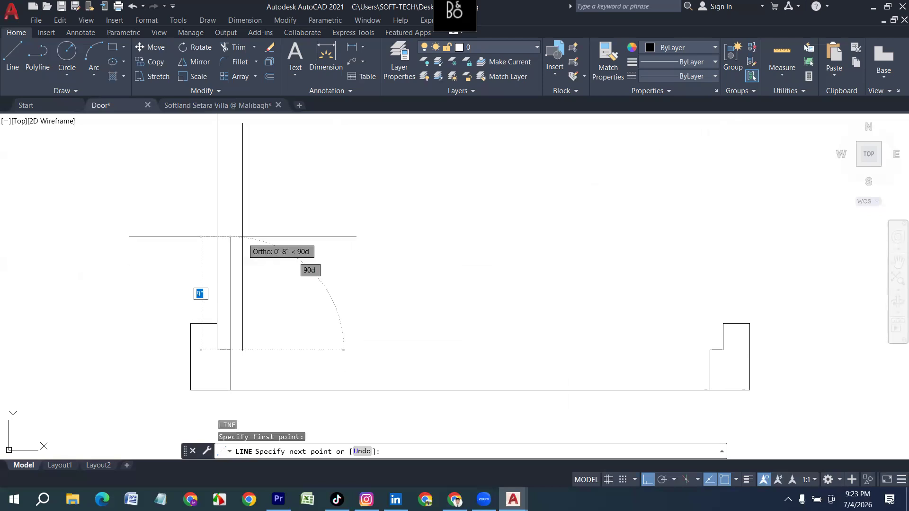
{"action": "type", "text": "7"}
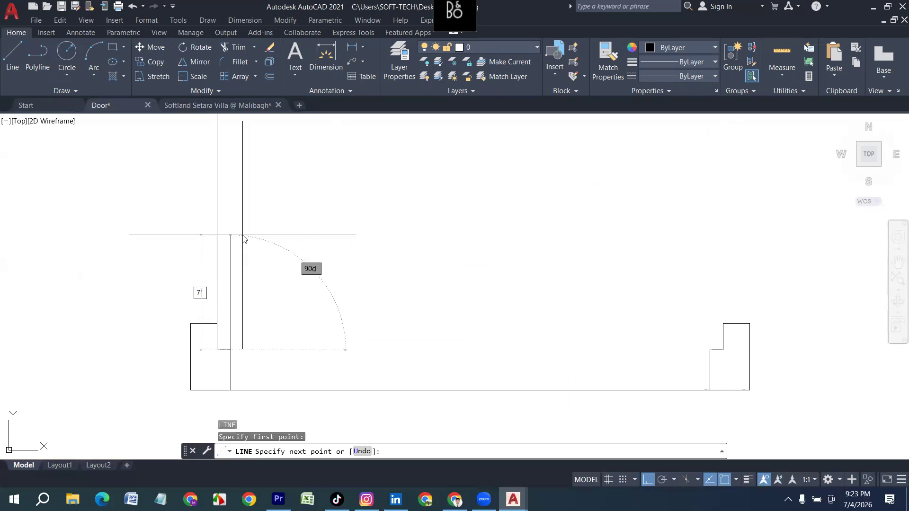
{"action": "type", "text": "'"}
{"action": "key", "text": "Return"}
{"action": "key", "text": "Return"}
Copy both 7' vertical lines from the first lower frame's inner notch corner to the matching corner of the second frame's left jamb.
{"action": "scroll", "coordinate": [187, 308], "scroll_direction": "down", "scroll_amount": 3}
{"action": "left_click", "coordinate": [247, 268]}
{"action": "left_click", "coordinate": [185, 250]}
{"action": "type", "text": "cp"}
{"action": "key", "text": "Return"}
{"action": "scroll", "coordinate": [211, 323], "scroll_direction": "up", "scroll_amount": 6}
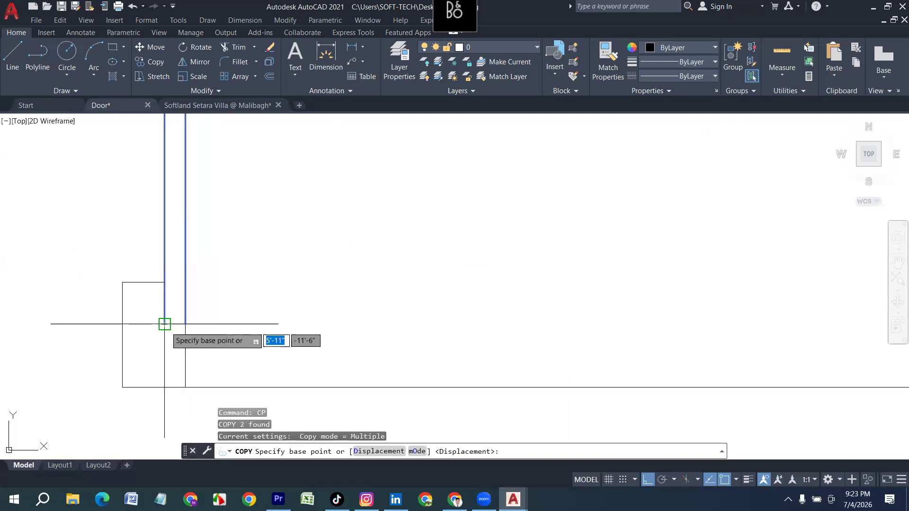
{"action": "left_click", "coordinate": [165, 324]}
{"action": "scroll", "coordinate": [164, 324], "scroll_direction": "down", "scroll_amount": 5}
{"action": "scroll", "coordinate": [476, 297], "scroll_direction": "up", "scroll_amount": 4}
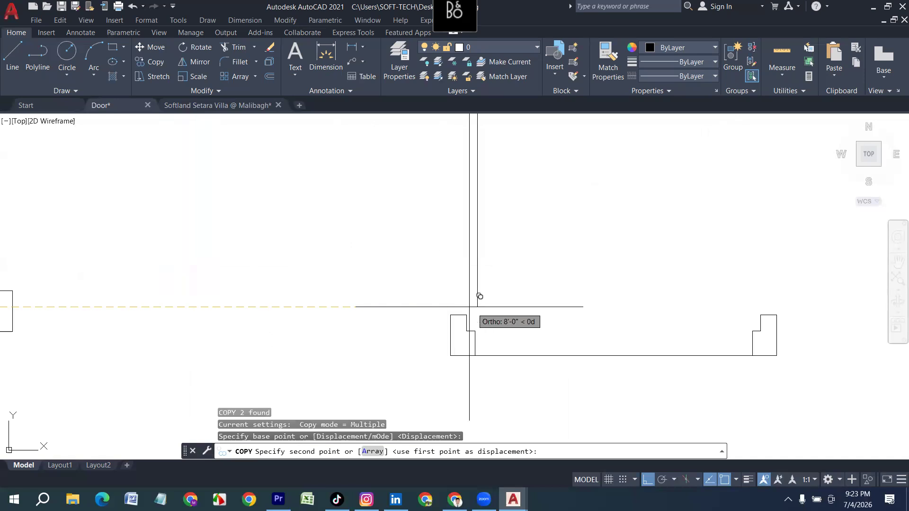
{"action": "left_click", "coordinate": [480, 296]}
{"action": "scroll", "coordinate": [211, 321], "scroll_direction": "down", "scroll_amount": 5}
{"action": "scroll", "coordinate": [564, 322], "scroll_direction": "up", "scroll_amount": 4}
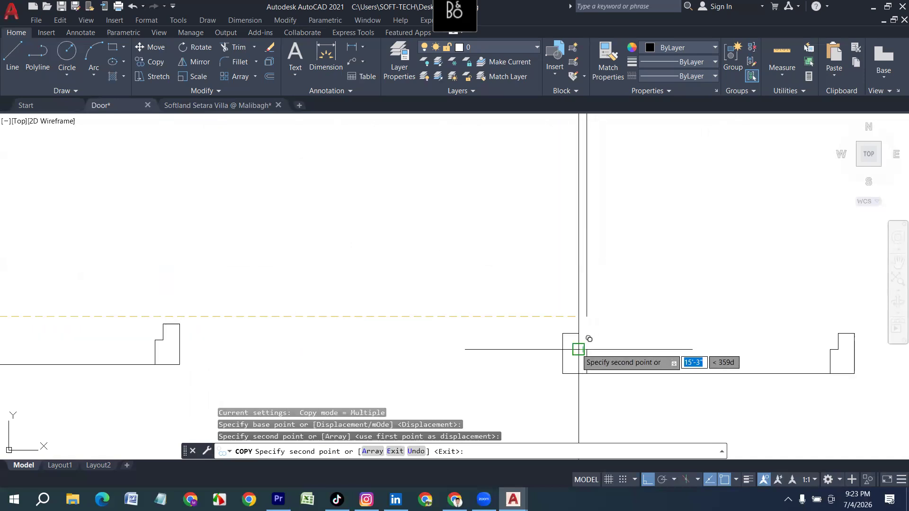
{"action": "key", "text": "Escape"}
{"action": "scroll", "coordinate": [211, 349], "scroll_direction": "down", "scroll_amount": 2}
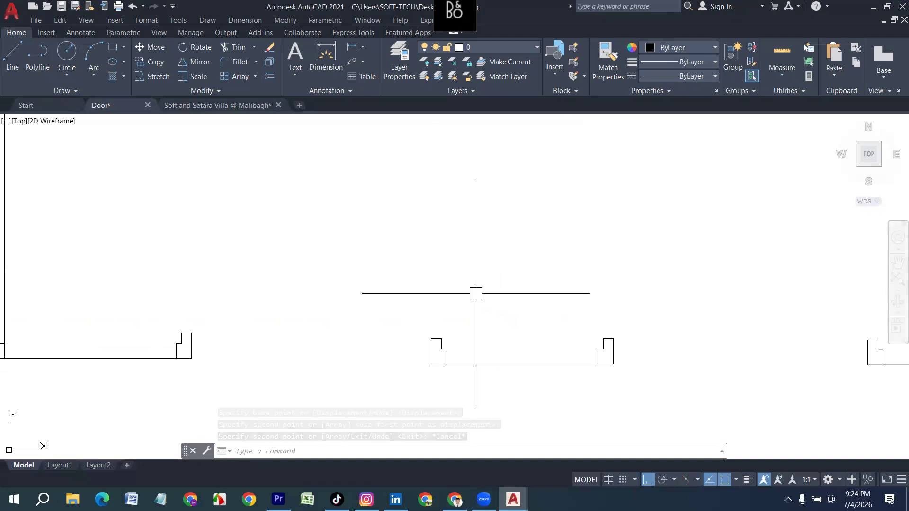
In the lower row, draw a 7' vertical line upward from the inner notch corner of the third frame's left jamb.
{"action": "middle_click_drag", "start_coordinate": [547, 308], "coordinate": [311, 320]}
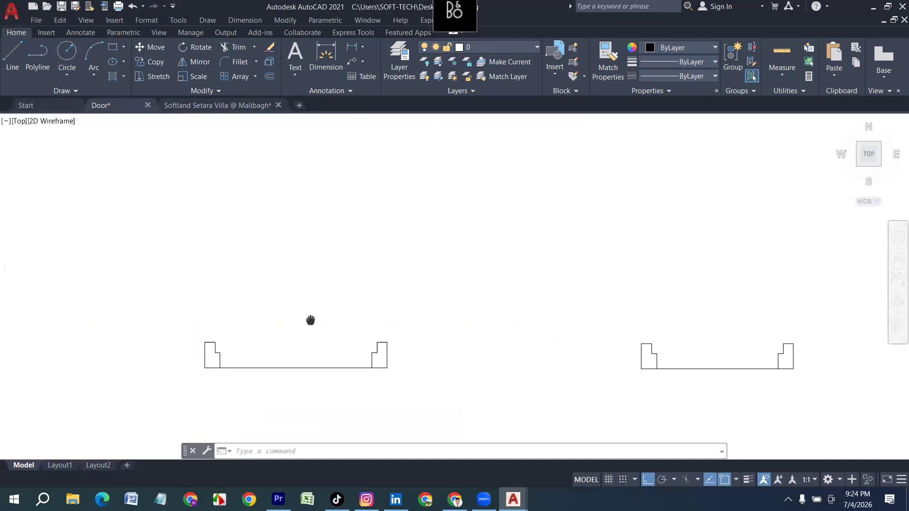
{"action": "type", "text": "l"}
{"action": "key", "text": "Return"}
{"action": "scroll", "coordinate": [246, 341], "scroll_direction": "up", "scroll_amount": 5}
{"action": "left_click", "coordinate": [290, 362]}
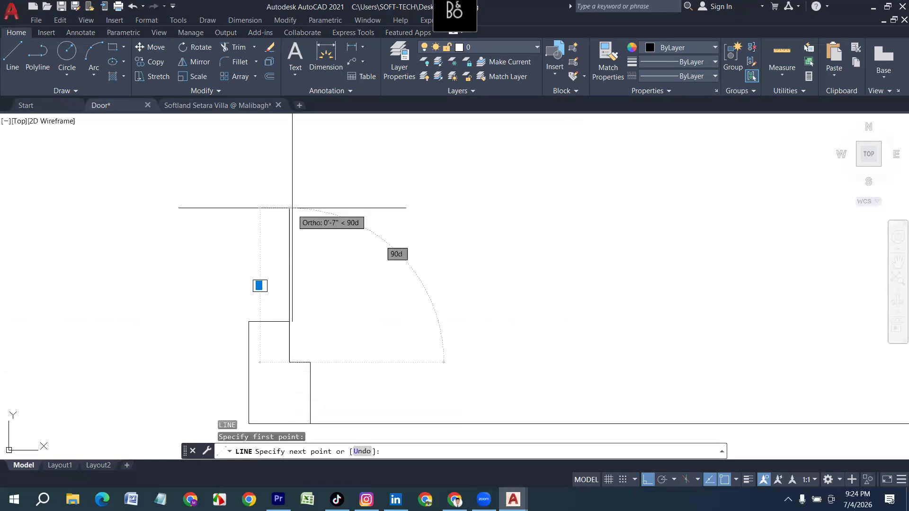
{"action": "type", "text": "7'"}
{"action": "key", "text": "Return"}
{"action": "key", "text": "Return"}
{"action": "scroll", "coordinate": [211, 292], "scroll_direction": "down", "scroll_amount": 3}
Draw a 7' vertical line upward from the inner notch corner of the fourth lower frame's left jamb.
{"action": "scroll", "coordinate": [639, 280], "scroll_direction": "up", "scroll_amount": 3}
{"action": "type", "text": "l"}
{"action": "key", "text": "Return"}
{"action": "left_click", "coordinate": [612, 335]}
{"action": "middle_click_drag", "start_coordinate": [631, 273], "coordinate": [381, 327]}
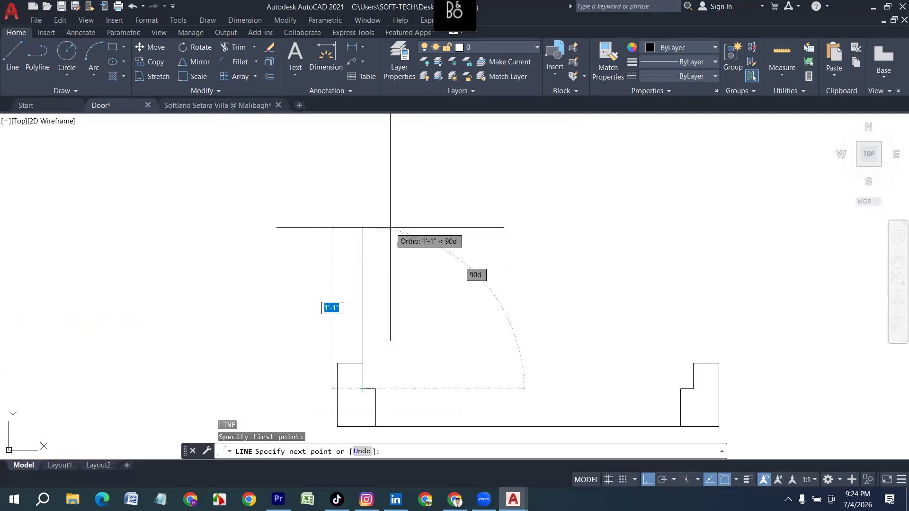
{"action": "type", "text": "7'"}
{"action": "key", "text": "Return"}
{"action": "key", "text": "Return"}
{"action": "scroll", "coordinate": [382, 346], "scroll_direction": "down", "scroll_amount": 2}
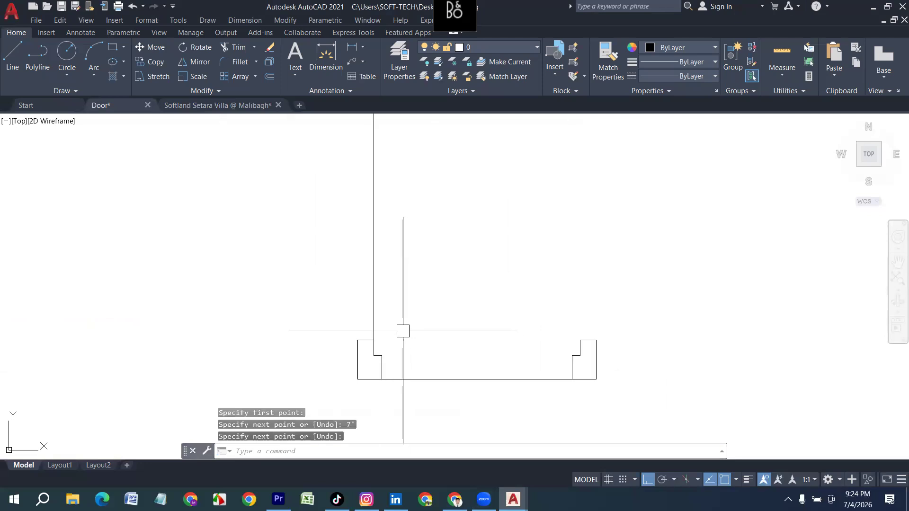
{"action": "key", "text": "Escape"}
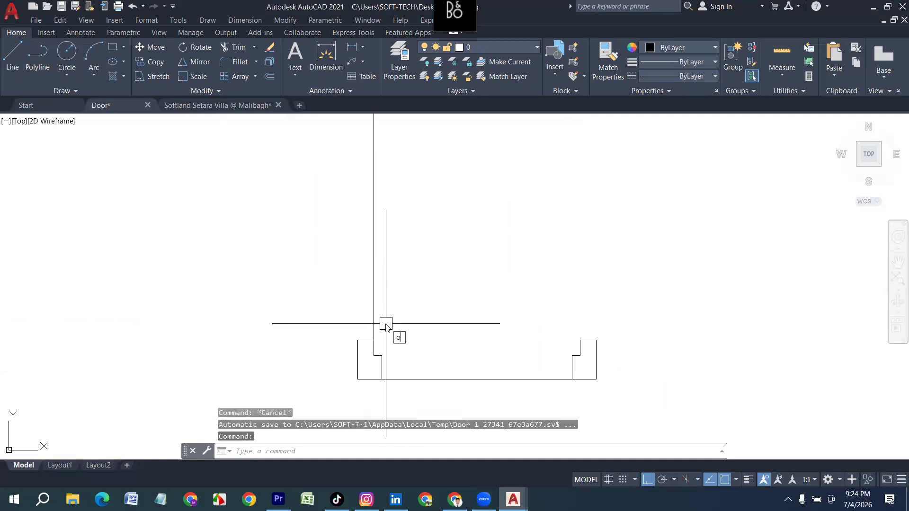
Offset the 7' vertical lines of the fourth and third lower frames by 1" toward their door openings.
{"action": "key", "text": "Return"}
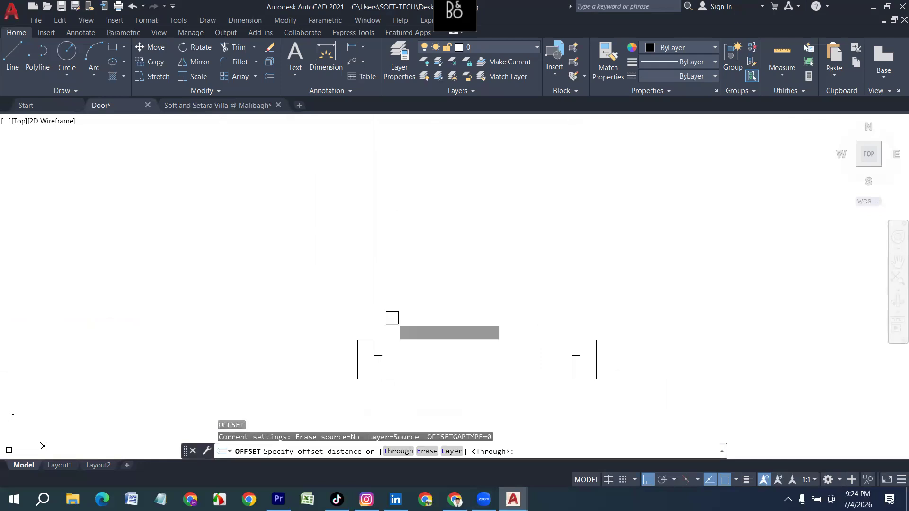
{"action": "type", "text": "1"}
{"action": "key", "text": "Return"}
{"action": "left_click", "coordinate": [374, 300]}
{"action": "left_click", "coordinate": [493, 298]}
{"action": "scroll", "coordinate": [474, 294], "scroll_direction": "down", "scroll_amount": 5}
{"action": "scroll", "coordinate": [294, 300], "scroll_direction": "up", "scroll_amount": 5}
{"action": "left_click", "coordinate": [294, 270]}
{"action": "left_click", "coordinate": [259, 308]}
{"action": "scroll", "coordinate": [260, 309], "scroll_direction": "down", "scroll_amount": 4}
{"action": "key", "text": "Escape"}
Draw a circle on the first lower frame, centred on the left jamb's upper inner corner and reaching the right jamb's upper inner corner.
{"action": "middle_click_drag", "start_coordinate": [189, 336], "coordinate": [440, 331]}
{"action": "scroll", "coordinate": [379, 276], "scroll_direction": "down", "scroll_amount": 6}
{"action": "scroll", "coordinate": [286, 278], "scroll_direction": "up", "scroll_amount": 6}
{"action": "scroll", "coordinate": [256, 289], "scroll_direction": "up", "scroll_amount": 4}
{"action": "key", "text": "Escape"}
{"action": "type", "text": "c"}
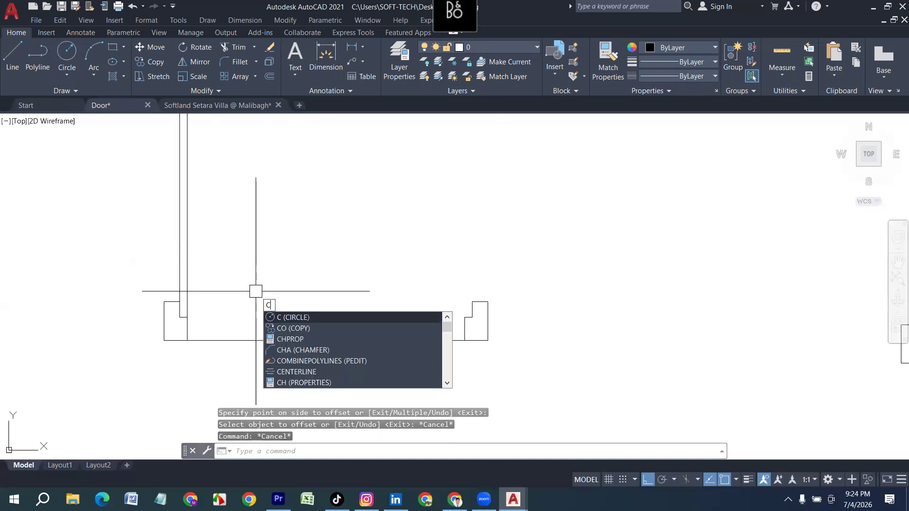
{"action": "key", "text": "Return"}
{"action": "scroll", "coordinate": [181, 297], "scroll_direction": "up", "scroll_amount": 2}
{"action": "left_click", "coordinate": [181, 297]}
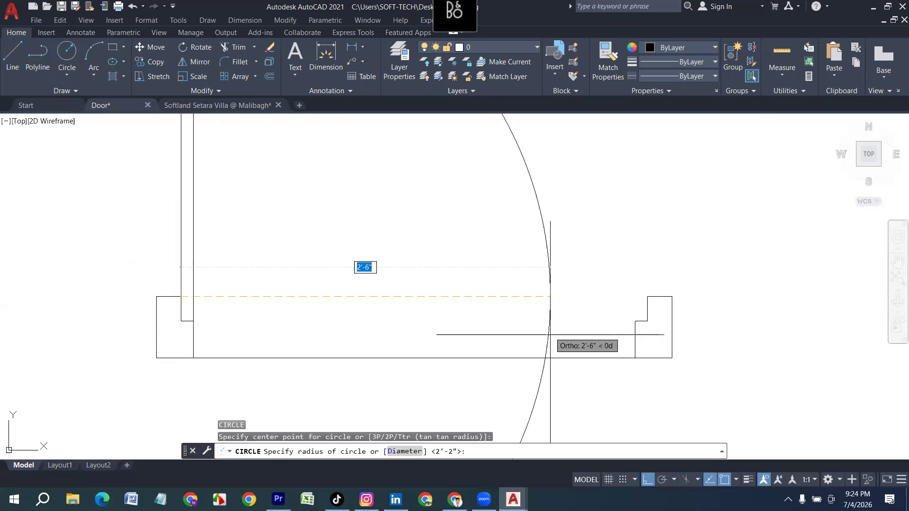
{"action": "left_click", "coordinate": [648, 296]}
{"action": "scroll", "coordinate": [254, 325], "scroll_direction": "down", "scroll_amount": 5}
{"action": "scroll", "coordinate": [429, 319], "scroll_direction": "up", "scroll_amount": 3}
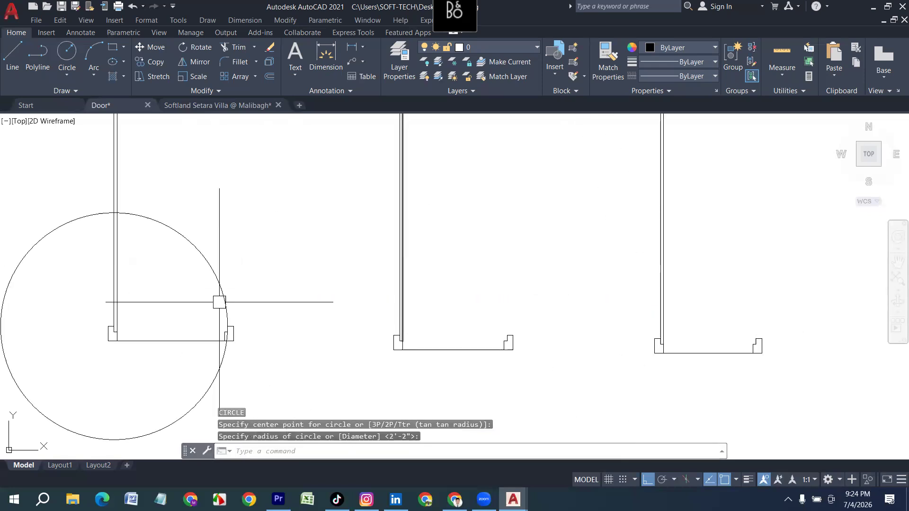
Try to copy the first lower frame's circle to the second frame's left jamb corner, and erase the copy.
{"action": "left_click", "coordinate": [202, 265]}
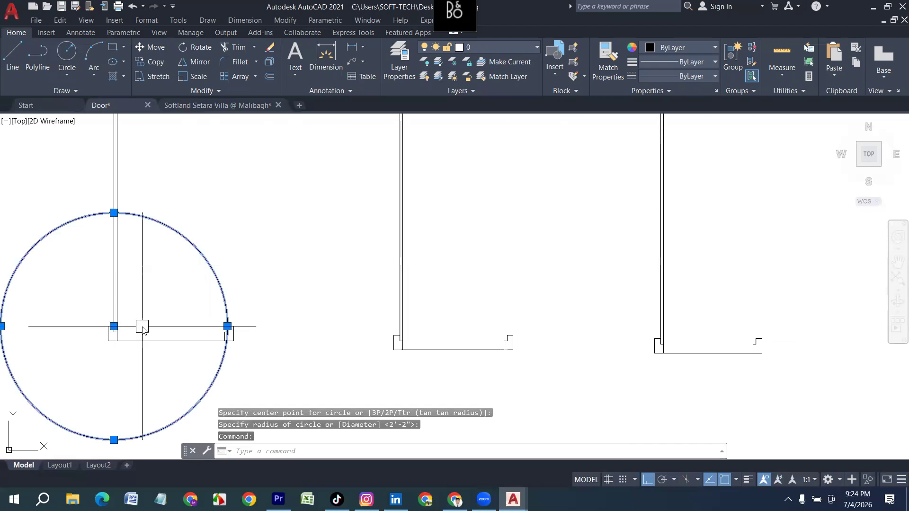
{"action": "type", "text": "o"}
{"action": "key", "text": "Return"}
{"action": "scroll", "coordinate": [114, 326], "scroll_direction": "up", "scroll_amount": 5}
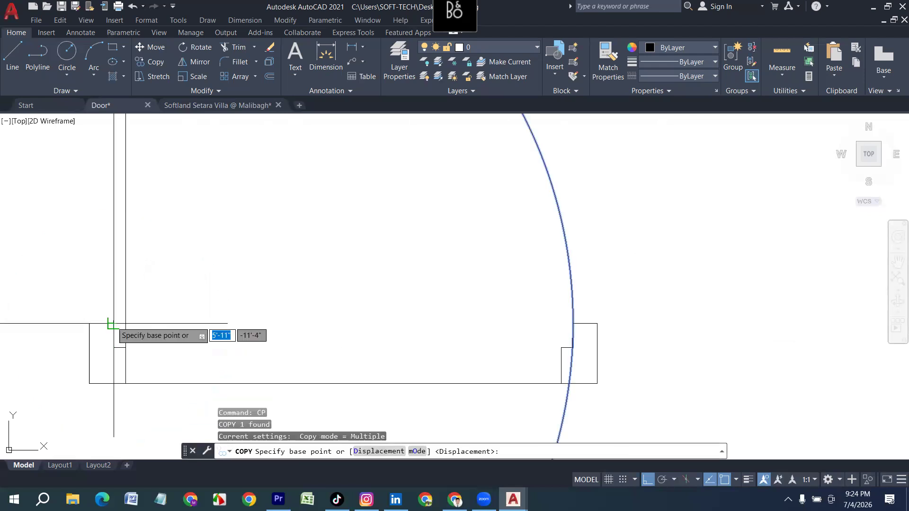
{"action": "left_click", "coordinate": [114, 326]}
{"action": "scroll", "coordinate": [114, 326], "scroll_direction": "down", "scroll_amount": 7}
{"action": "scroll", "coordinate": [315, 336], "scroll_direction": "up", "scroll_amount": 5}
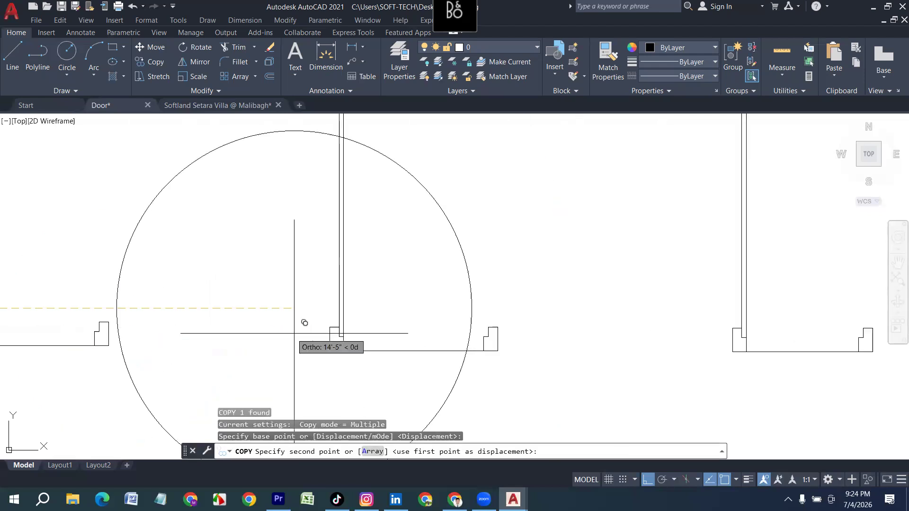
{"action": "left_click", "coordinate": [339, 327]}
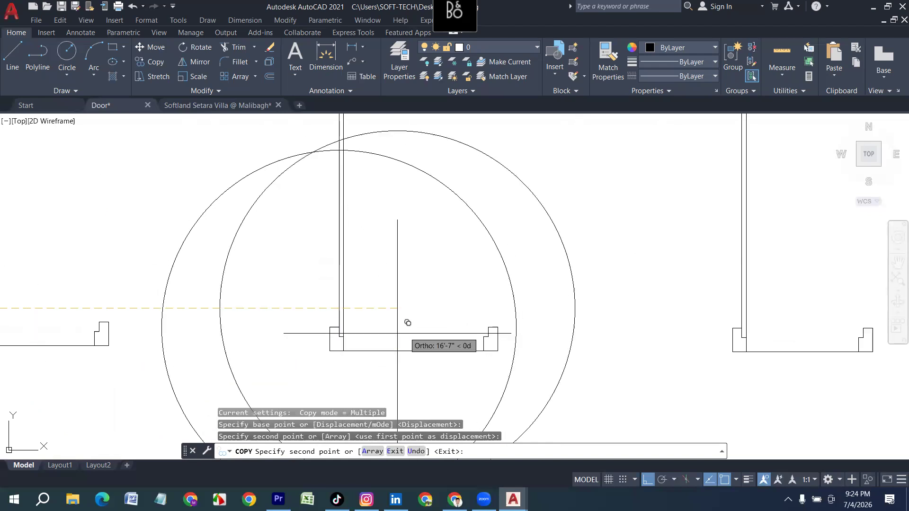
{"action": "key", "text": "Return"}
{"action": "left_click", "coordinate": [497, 262]}
{"action": "key", "text": "Delete"}
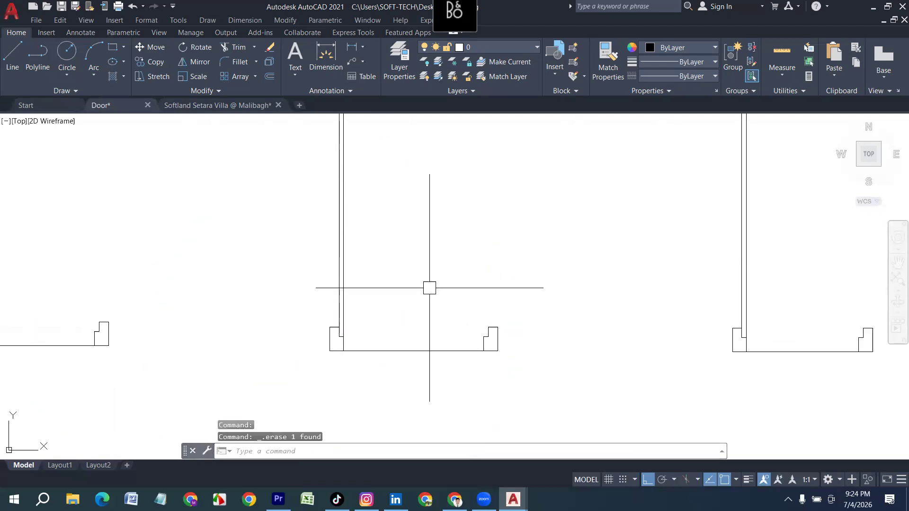
Draw a circle on the second lower frame from the left jamb's upper inner corner out to the right jamb's upper inner corner.
{"action": "scroll", "coordinate": [432, 316], "scroll_direction": "down", "scroll_amount": 4}
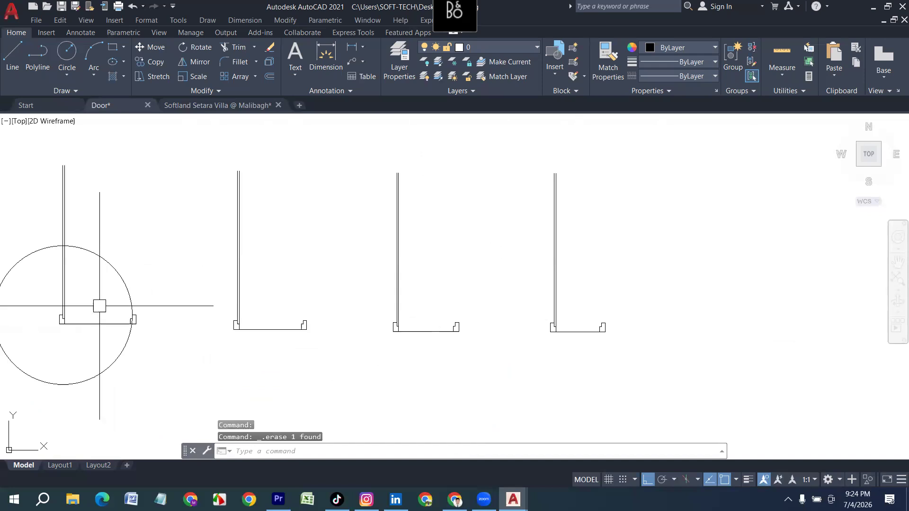
{"action": "scroll", "coordinate": [232, 323], "scroll_direction": "up", "scroll_amount": 4}
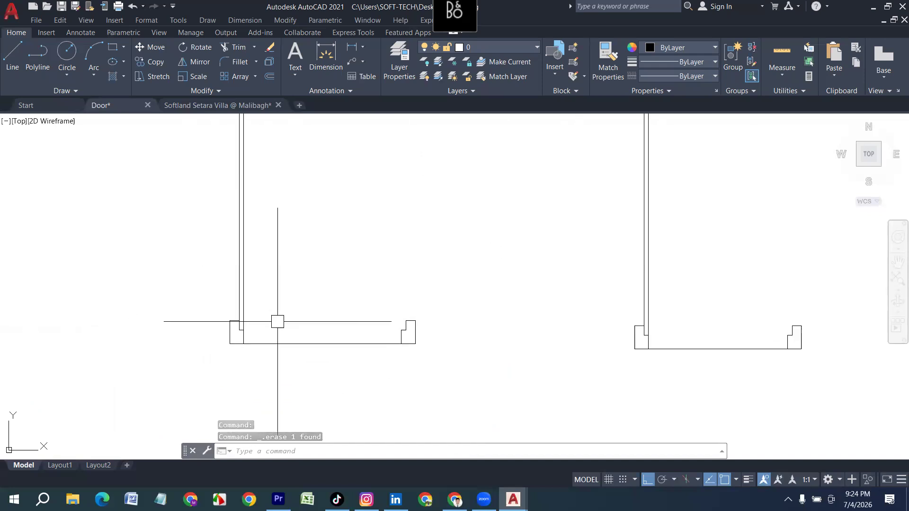
{"action": "scroll", "coordinate": [278, 321], "scroll_direction": "down", "scroll_amount": 4}
{"action": "scroll", "coordinate": [260, 321], "scroll_direction": "up", "scroll_amount": 2}
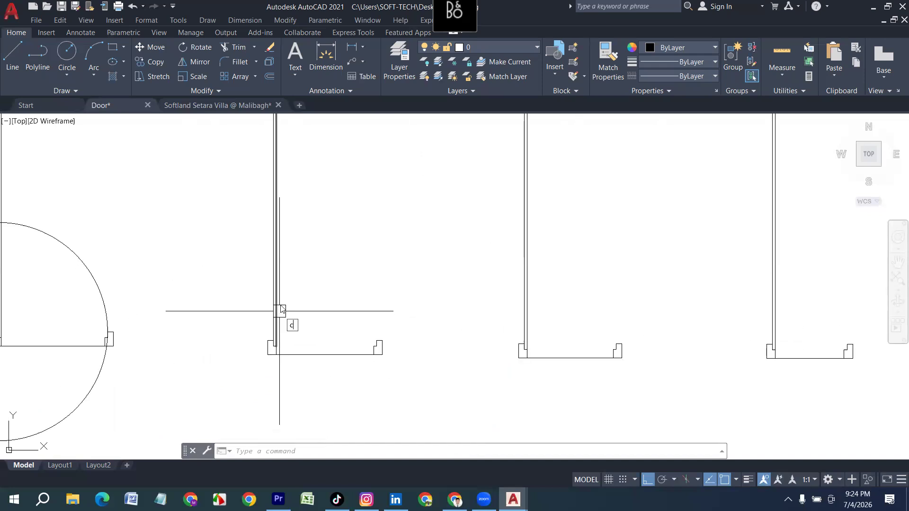
{"action": "key", "text": "Return"}
{"action": "scroll", "coordinate": [277, 327], "scroll_direction": "up", "scroll_amount": 3}
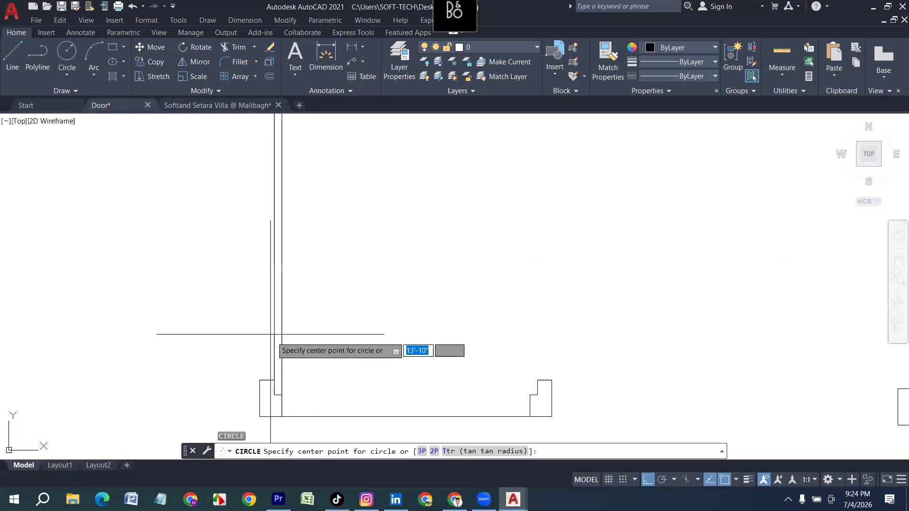
{"action": "left_click", "coordinate": [274, 381]}
{"action": "left_click", "coordinate": [536, 380]}
{"action": "scroll", "coordinate": [277, 322], "scroll_direction": "down", "scroll_amount": 5}
Draw a circle on the third lower frame from the left jamb's upper inner corner out to the right jamb's upper inner corner.
{"action": "scroll", "coordinate": [410, 318], "scroll_direction": "up", "scroll_amount": 5}
{"action": "key", "text": "Return"}
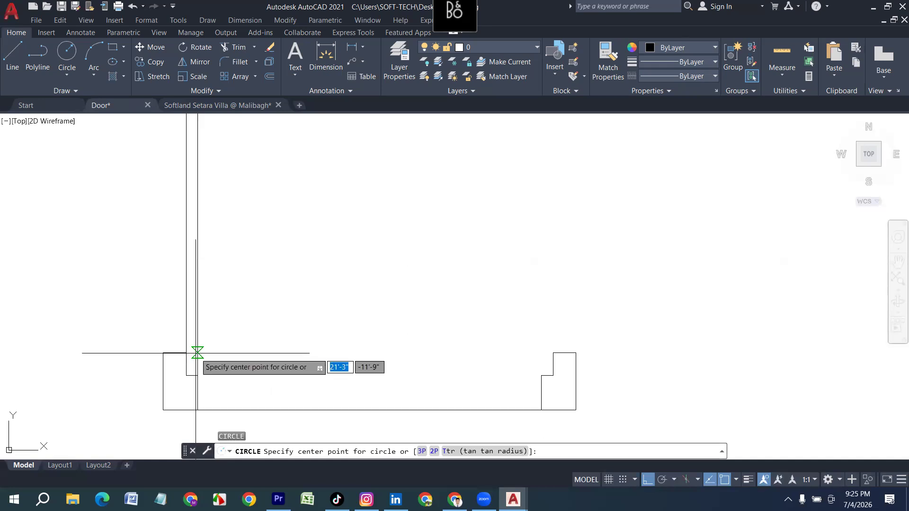
{"action": "left_click", "coordinate": [186, 353]}
{"action": "left_click", "coordinate": [552, 354]}
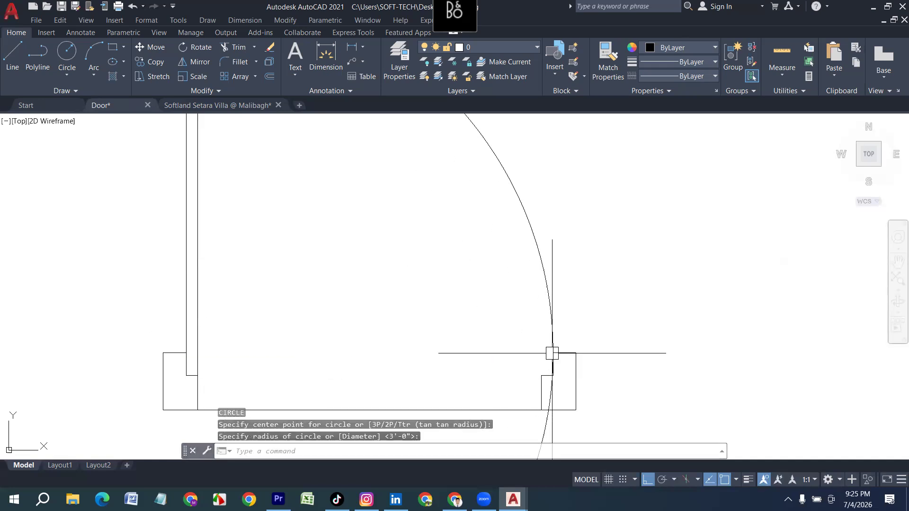
{"action": "scroll", "coordinate": [349, 350], "scroll_direction": "down", "scroll_amount": 4}
Draw a circle on the fourth lower frame from the left jamb's upper inner corner out to the right jamb's upper inner corner.
{"action": "scroll", "coordinate": [349, 341], "scroll_direction": "up", "scroll_amount": 4}
{"action": "key", "text": "Return"}
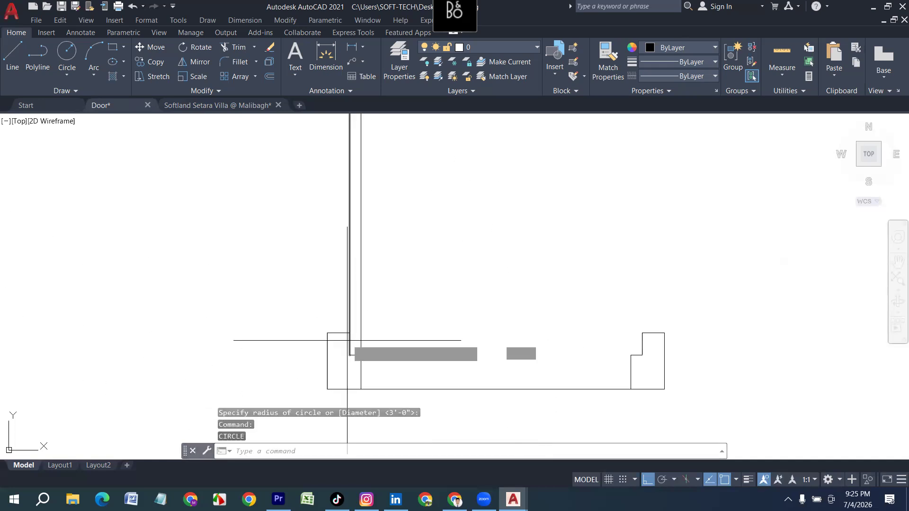
{"action": "left_click", "coordinate": [349, 333]}
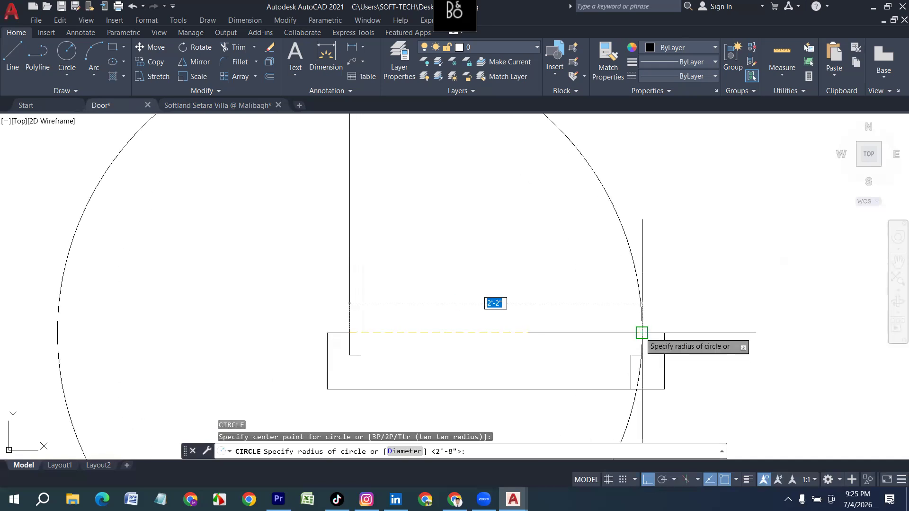
{"action": "left_click", "coordinate": [641, 333]}
{"action": "scroll", "coordinate": [628, 340], "scroll_direction": "down", "scroll_amount": 6}
{"action": "key", "text": "Escape"}
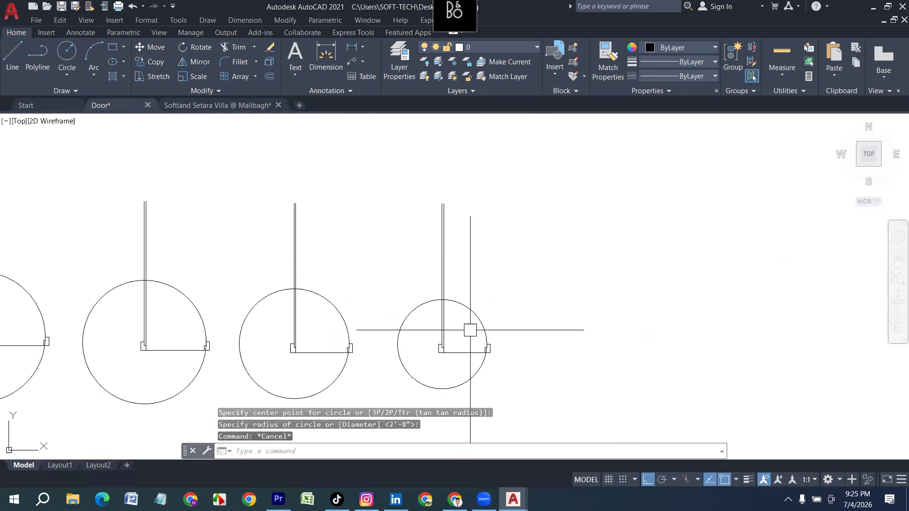
Trim the fourth lower door's leaf lines above the circle, the circle down to a quarter swing arc, and the line between the jambs.
{"action": "key", "text": "Return"}
{"action": "mouse_move", "coordinate": [450, 255]}
{"action": "left_mouse_down"}
{"action": "mouse_move", "coordinate": [426, 235]}
{"action": "mouse_move", "coordinate": [334, 231]}
{"action": "left_mouse_up"}
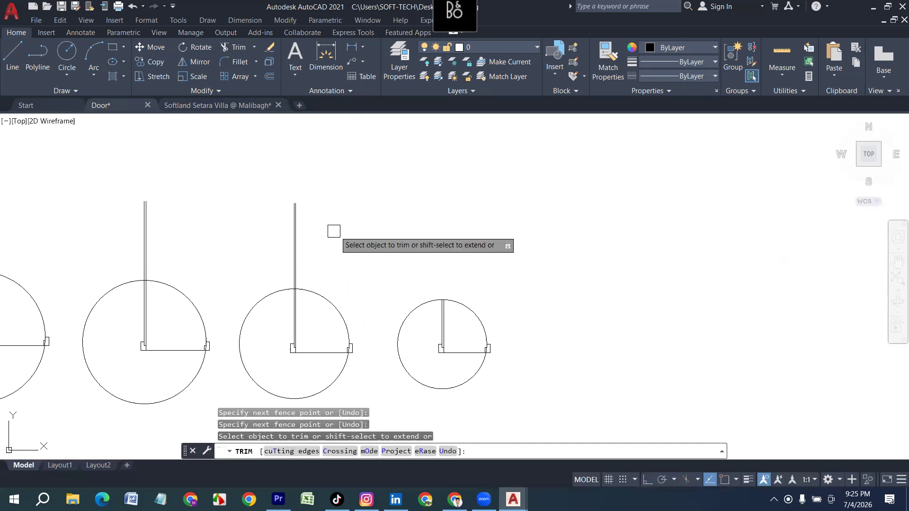
{"action": "left_click", "coordinate": [429, 302]}
{"action": "scroll", "coordinate": [483, 327], "scroll_direction": "up", "scroll_amount": 6}
{"action": "scroll", "coordinate": [472, 247], "scroll_direction": "up", "scroll_amount": 4}
{"action": "scroll", "coordinate": [475, 306], "scroll_direction": "down", "scroll_amount": 6}
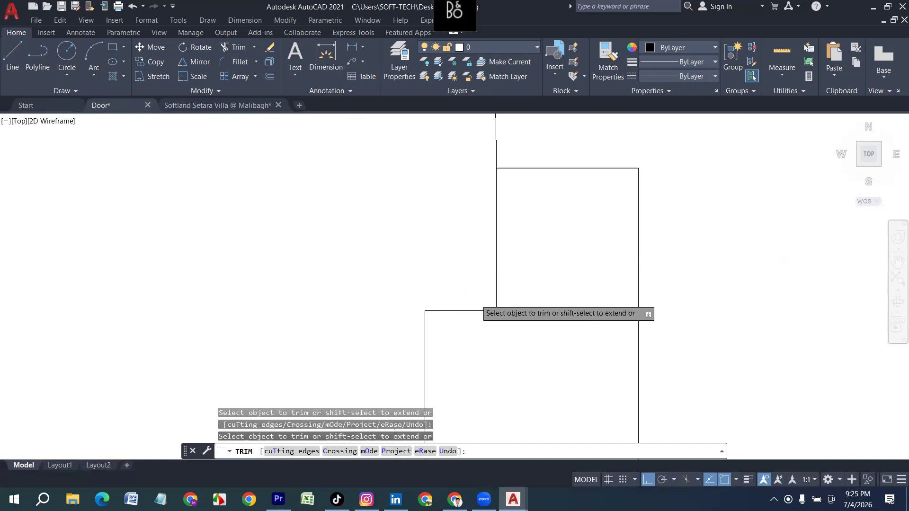
{"action": "scroll", "coordinate": [493, 341], "scroll_direction": "down", "scroll_amount": 6}
{"action": "key", "text": "Escape"}
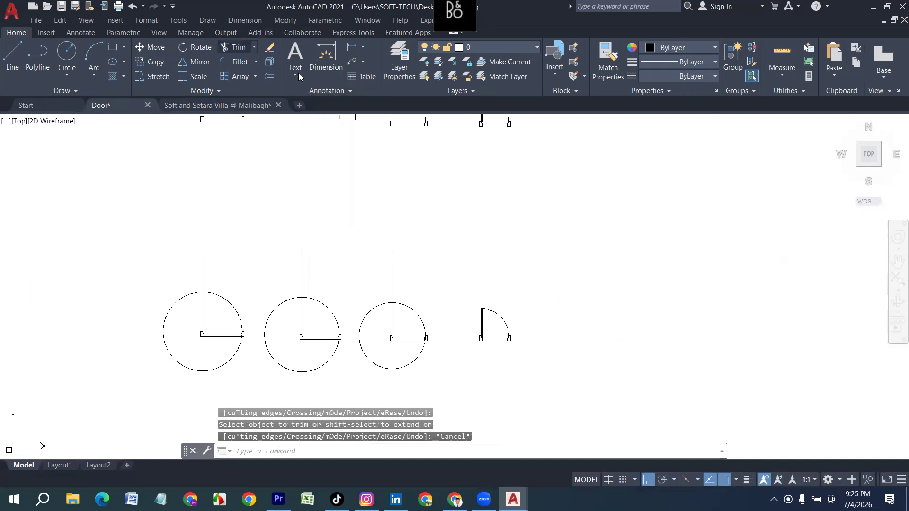
Trim the third lower door's circle to a quarter swing arc, along with the excess leaf lines and the line between the jambs.
{"action": "key", "text": "Return"}
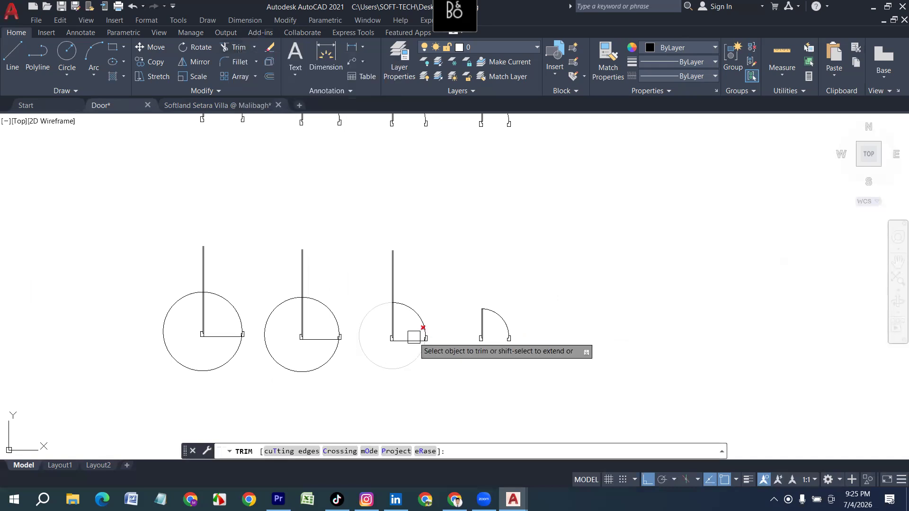
{"action": "scroll", "coordinate": [416, 371], "scroll_direction": "up", "scroll_amount": 4}
{"action": "scroll", "coordinate": [436, 341], "scroll_direction": "up", "scroll_amount": 6}
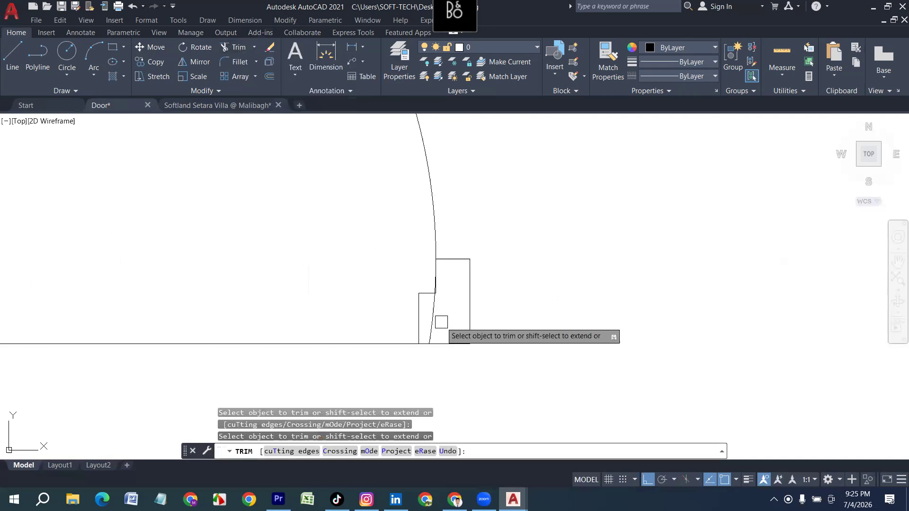
{"action": "scroll", "coordinate": [421, 268], "scroll_direction": "up", "scroll_amount": 5}
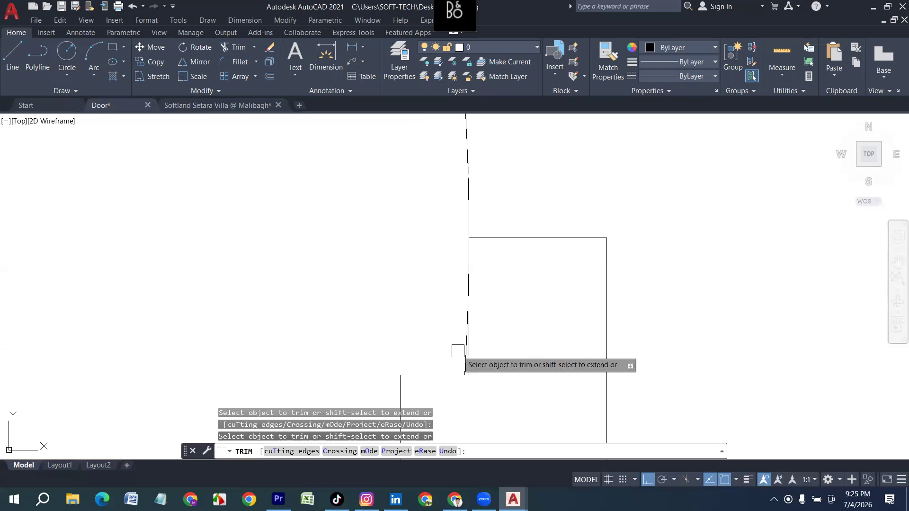
{"action": "scroll", "coordinate": [390, 349], "scroll_direction": "down", "scroll_amount": 10}
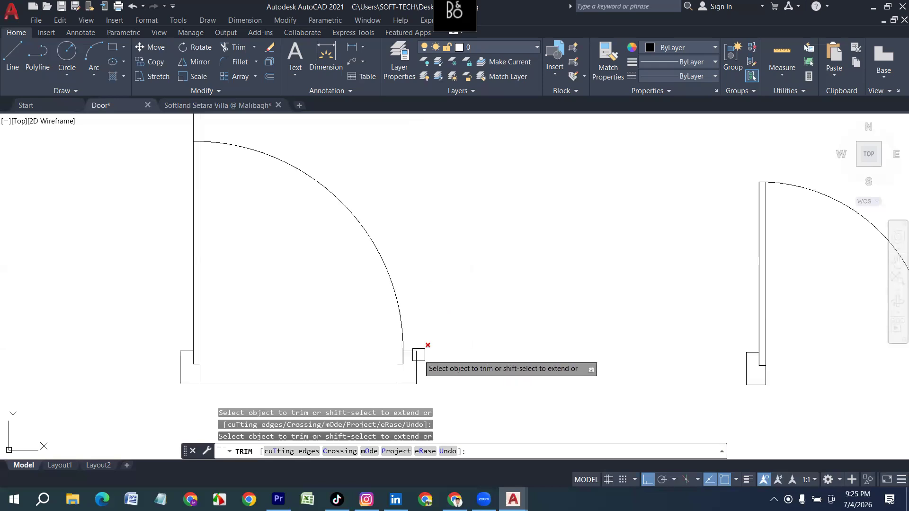
{"action": "left_click", "coordinate": [392, 341]}
{"action": "key", "text": "Return"}
{"action": "scroll", "coordinate": [384, 377], "scroll_direction": "up", "scroll_amount": 2}
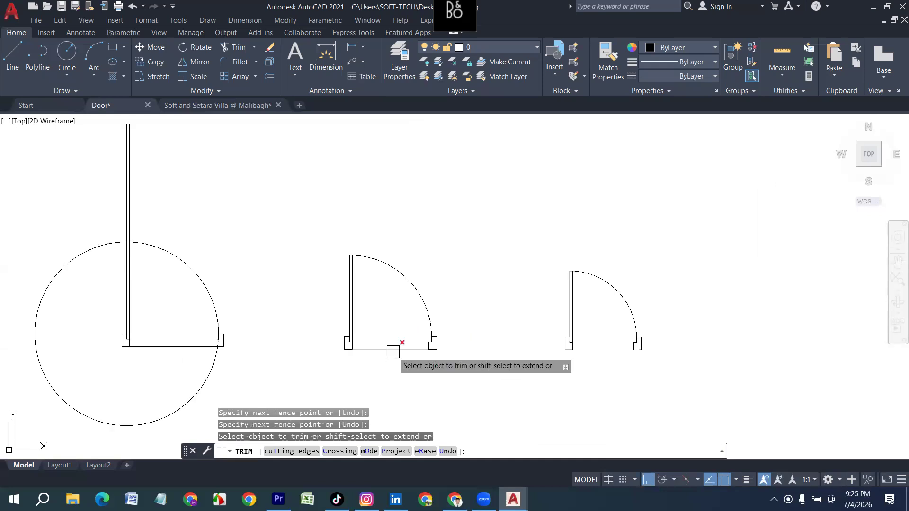
{"action": "scroll", "coordinate": [351, 353], "scroll_direction": "up", "scroll_amount": 9}
{"action": "scroll", "coordinate": [331, 294], "scroll_direction": "down", "scroll_amount": 8}
Trim the second lower door's excess leaf lines, its circle down to a quarter swing arc, and the line between the jambs.
{"action": "middle_click_drag", "start_coordinate": [248, 372], "coordinate": [384, 362]}
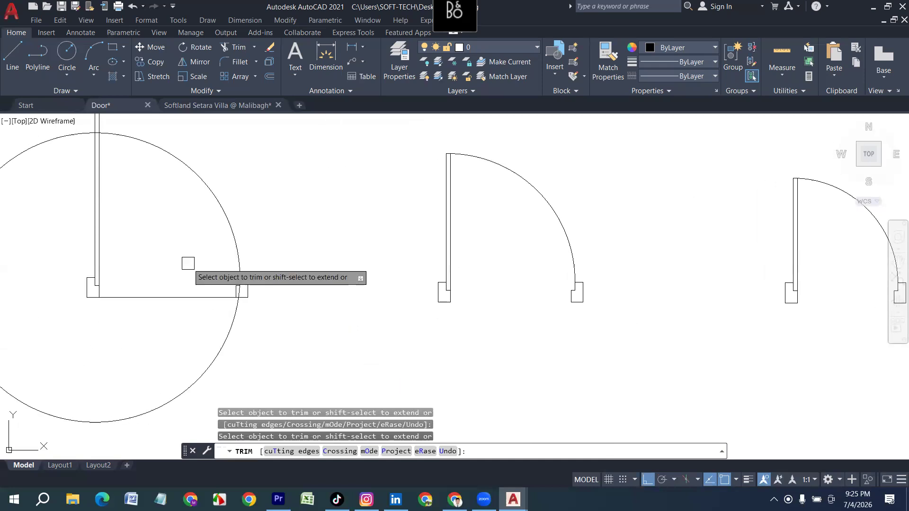
{"action": "scroll", "coordinate": [233, 331], "scroll_direction": "down", "scroll_amount": 4}
{"action": "scroll", "coordinate": [216, 239], "scroll_direction": "up", "scroll_amount": 3}
{"action": "left_click", "coordinate": [146, 217]}
{"action": "left_click", "coordinate": [270, 329]}
{"action": "key", "text": "Return"}
{"action": "scroll", "coordinate": [267, 331], "scroll_direction": "up", "scroll_amount": 5}
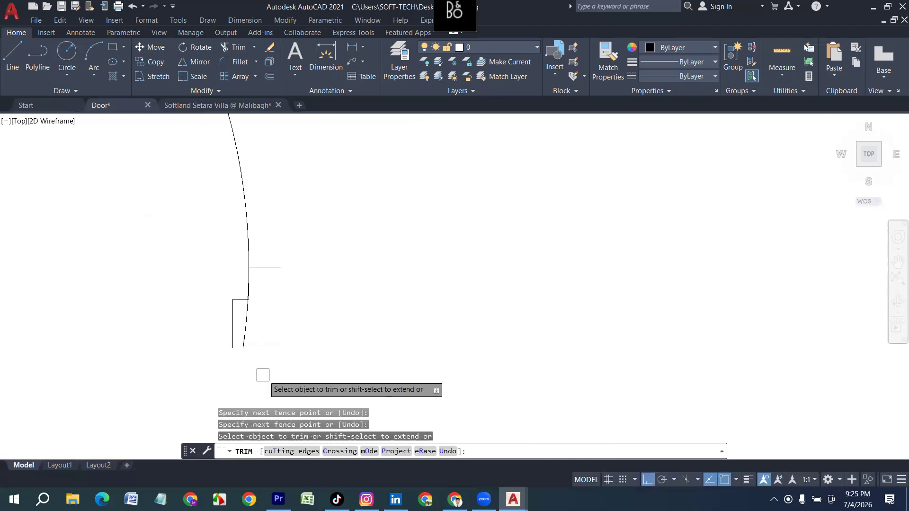
{"action": "left_click", "coordinate": [243, 299]}
{"action": "scroll", "coordinate": [256, 305], "scroll_direction": "up", "scroll_amount": 5}
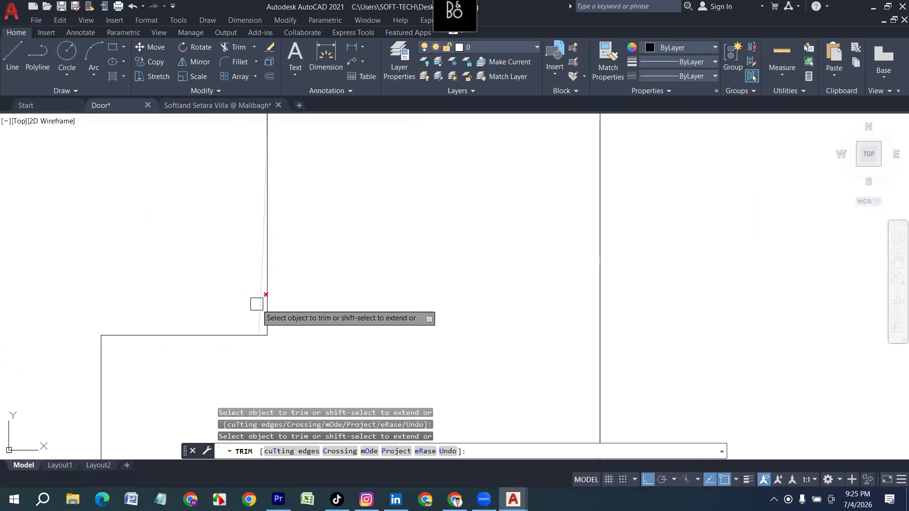
{"action": "scroll", "coordinate": [256, 305], "scroll_direction": "down", "scroll_amount": 3}
{"action": "scroll", "coordinate": [282, 309], "scroll_direction": "down", "scroll_amount": 4}
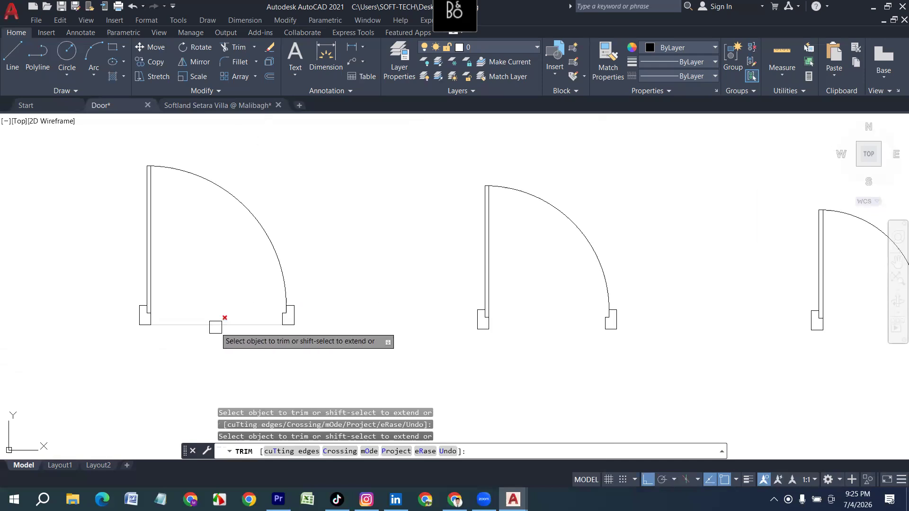
Trim the first lower door's excess leaf lines, its circle down to a quarter swing arc, and the line between the jambs.
{"action": "scroll", "coordinate": [256, 325], "scroll_direction": "down", "scroll_amount": 2}
{"action": "scroll", "coordinate": [244, 306], "scroll_direction": "up", "scroll_amount": 6}
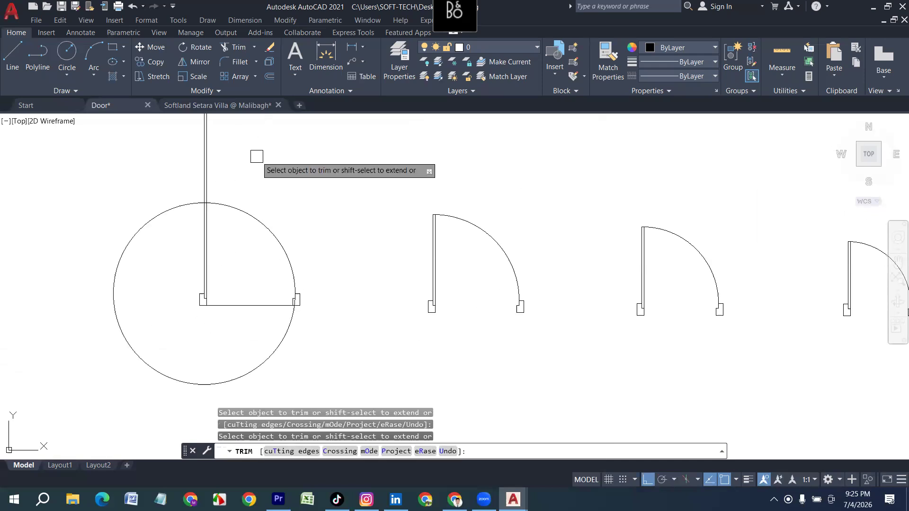
{"action": "left_click", "coordinate": [175, 178]}
{"action": "left_click", "coordinate": [138, 312]}
{"action": "key", "text": "Return"}
{"action": "scroll", "coordinate": [266, 251], "scroll_direction": "up", "scroll_amount": 6}
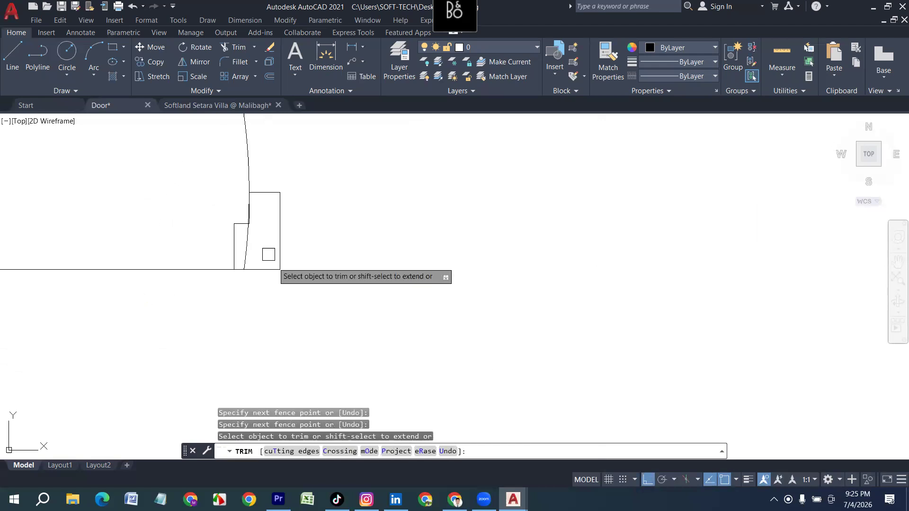
{"action": "scroll", "coordinate": [256, 268], "scroll_direction": "down", "scroll_amount": 5}
{"action": "left_click", "coordinate": [227, 351]}
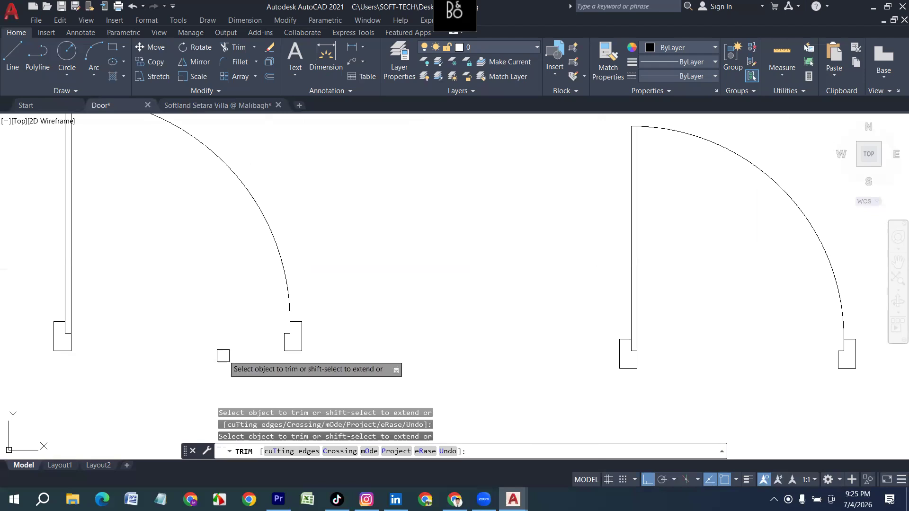
{"action": "key", "text": "Escape"}
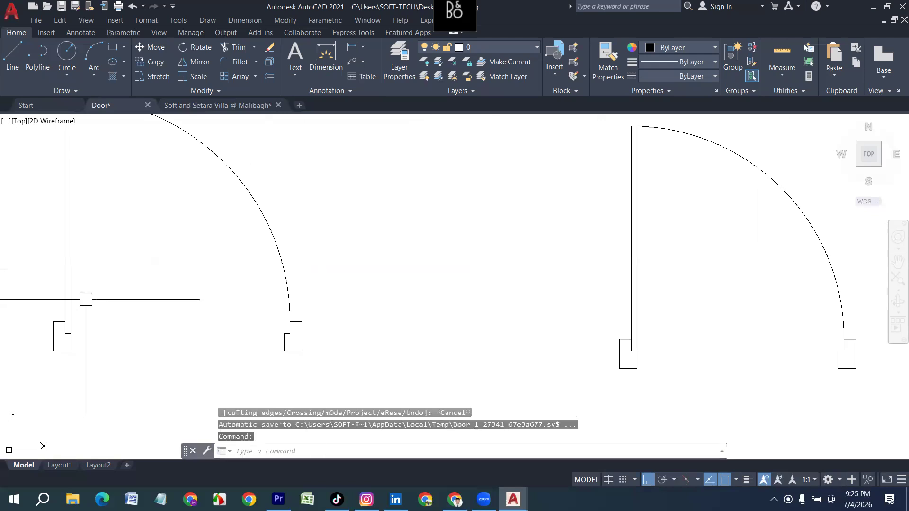
Extend the first lower door's left jamb top edge across the leaf and trim the leaf's right line below that edge.
{"action": "scroll", "coordinate": [128, 280], "scroll_direction": "up", "scroll_amount": 3}
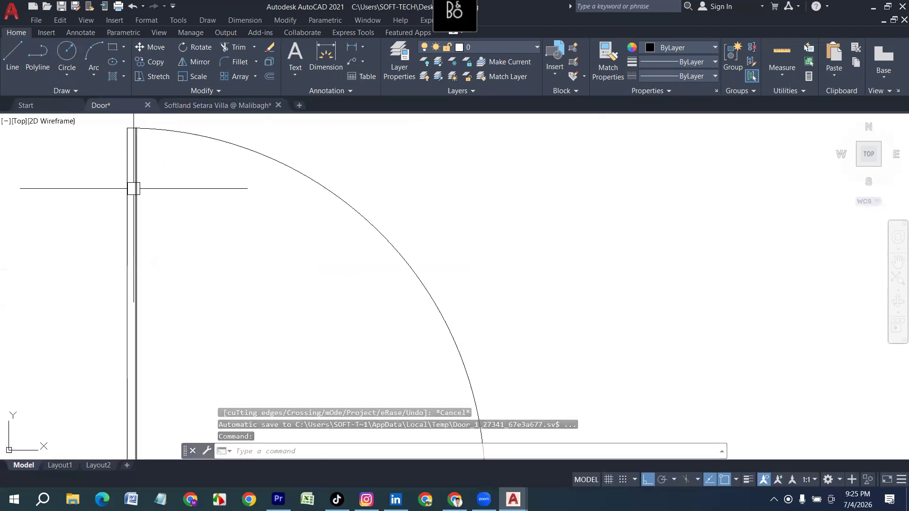
{"action": "scroll", "coordinate": [154, 255], "scroll_direction": "up", "scroll_amount": 3}
{"action": "scroll", "coordinate": [122, 414], "scroll_direction": "up", "scroll_amount": 3}
{"action": "type", "text": "e"}
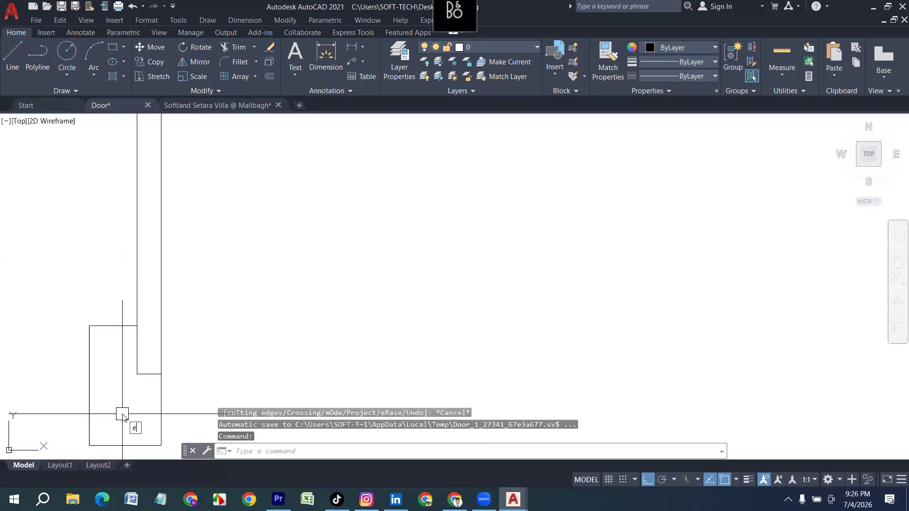
{"action": "type", "text": "x"}
{"action": "key", "text": "Return"}
{"action": "left_click", "coordinate": [117, 332]}
{"action": "key", "text": "Escape"}
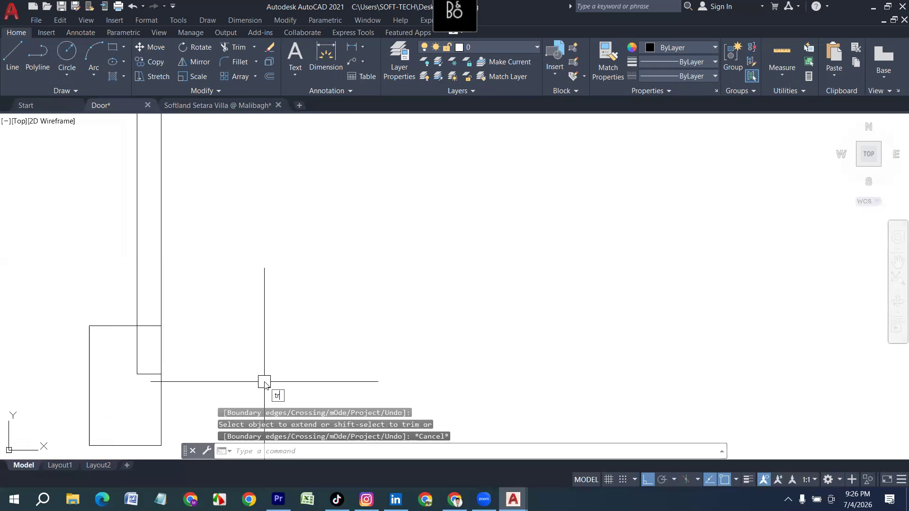
{"action": "key", "text": "Return"}
{"action": "scroll", "coordinate": [182, 367], "scroll_direction": "down", "scroll_amount": 5}
{"action": "key", "text": "Escape"}
Draw a narrow rectangle about 7" long between the leaf lines near the upper end of the first lower door.
{"action": "scroll", "coordinate": [152, 254], "scroll_direction": "up", "scroll_amount": 6}
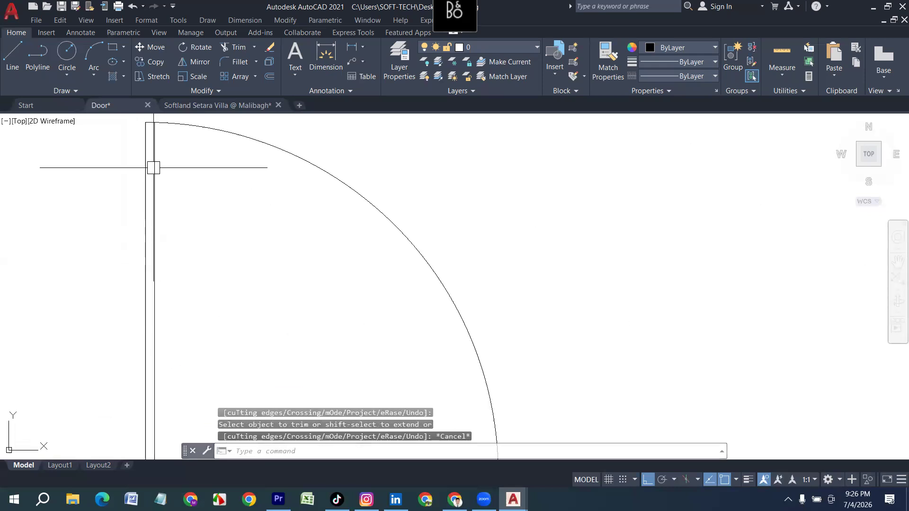
{"action": "key", "text": "Escape"}
{"action": "type", "text": "rec"}
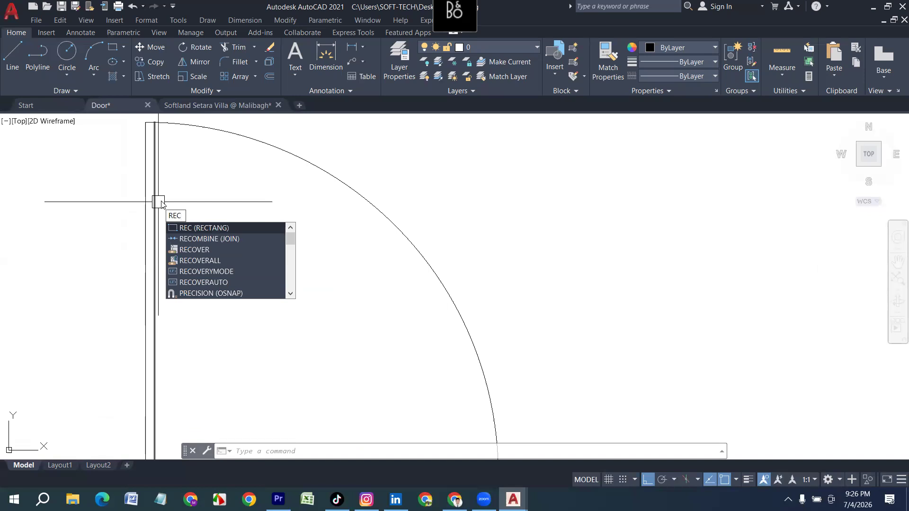
{"action": "key", "text": "Return"}
{"action": "scroll", "coordinate": [158, 202], "scroll_direction": "up", "scroll_amount": 5}
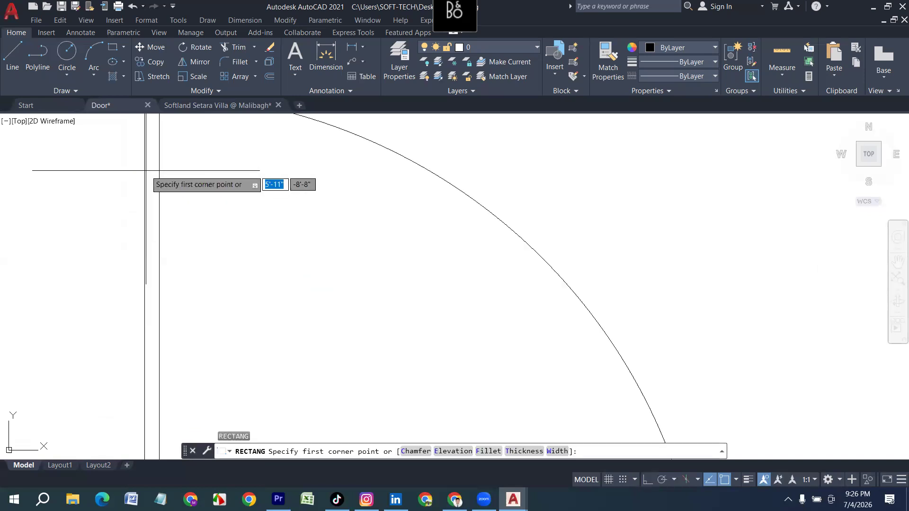
{"action": "left_click", "coordinate": [143, 151]}
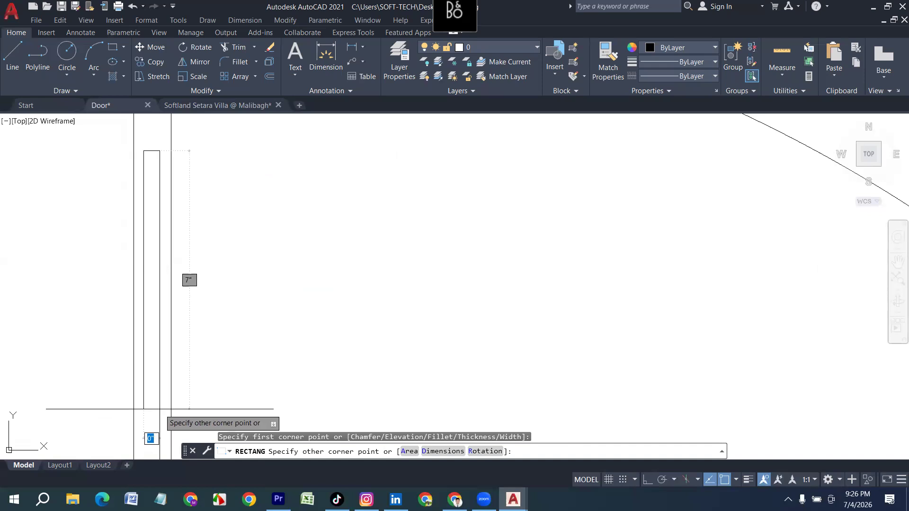
{"action": "left_click", "coordinate": [160, 407]}
{"action": "scroll", "coordinate": [161, 170], "scroll_direction": "down", "scroll_amount": 8}
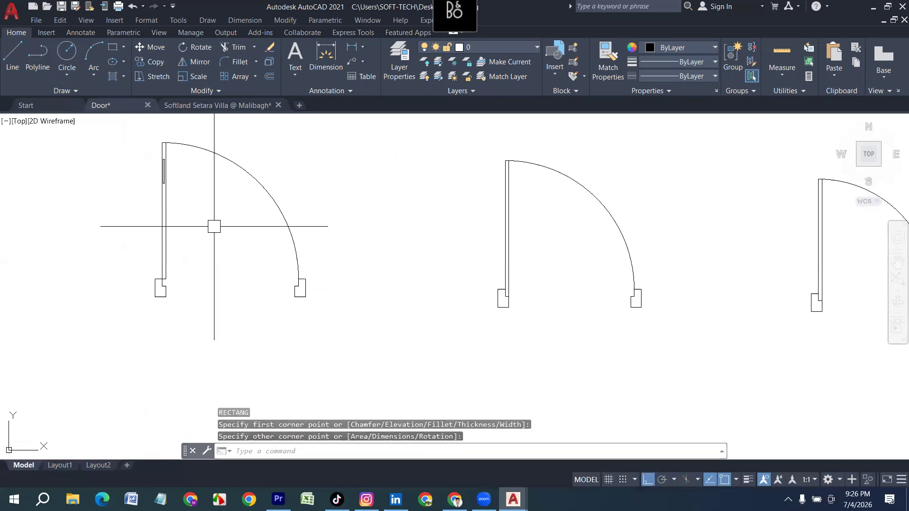
Copy the narrow rectangle about 1'-11" straight down the leaf, near the first lower door's jamb.
{"action": "scroll", "coordinate": [184, 172], "scroll_direction": "up", "scroll_amount": 4}
{"action": "left_click", "coordinate": [76, 319]}
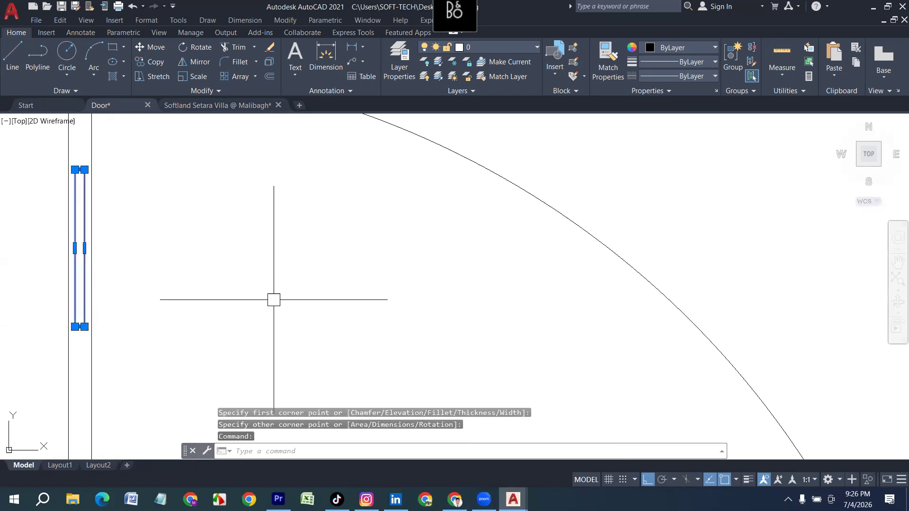
{"action": "type", "text": "cp"}
{"action": "key", "text": "Return"}
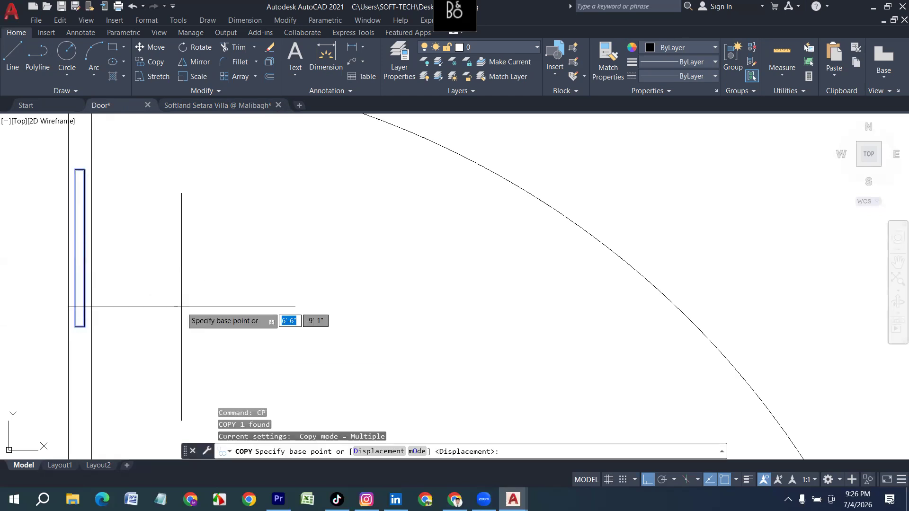
{"action": "scroll", "coordinate": [67, 331], "scroll_direction": "up", "scroll_amount": 3}
{"action": "left_click", "coordinate": [83, 288]}
{"action": "scroll", "coordinate": [101, 152], "scroll_direction": "down", "scroll_amount": 5}
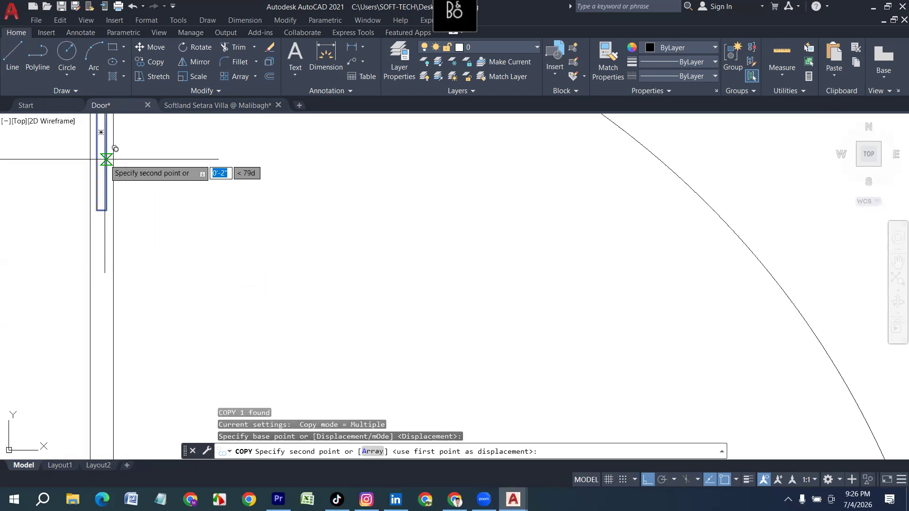
{"action": "scroll", "coordinate": [147, 279], "scroll_direction": "up", "scroll_amount": 6}
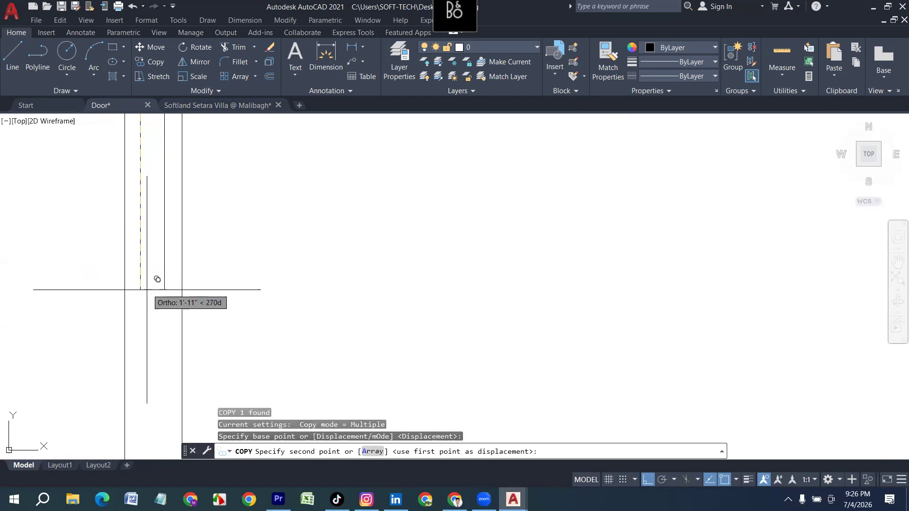
{"action": "left_click", "coordinate": [156, 280]}
{"action": "key", "text": "Escape"}
{"action": "scroll", "coordinate": [221, 326], "scroll_direction": "down", "scroll_amount": 4}
{"action": "scroll", "coordinate": [221, 326], "scroll_direction": "down", "scroll_amount": 4}
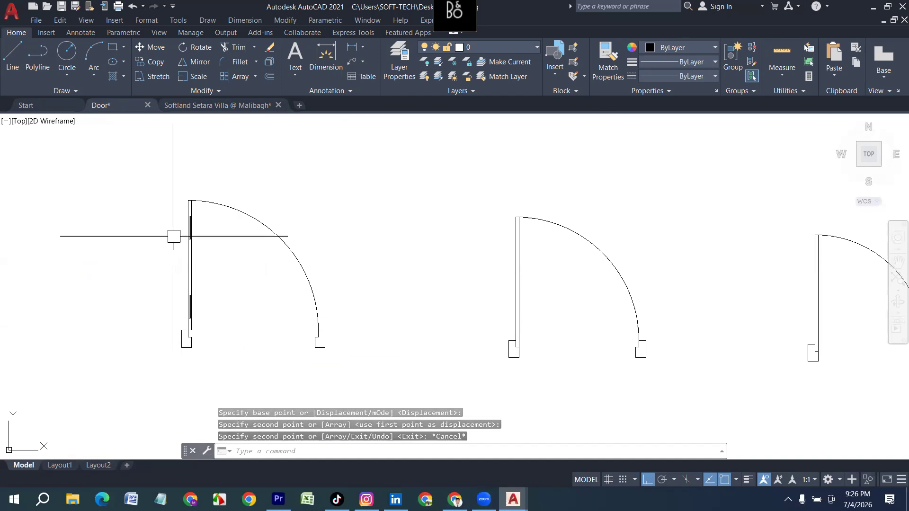
{"action": "scroll", "coordinate": [158, 249], "scroll_direction": "down", "scroll_amount": 8}
{"action": "scroll", "coordinate": [256, 269], "scroll_direction": "up", "scroll_amount": 2}
{"action": "middle_click_drag", "start_coordinate": [147, 307], "coordinate": [215, 303]}
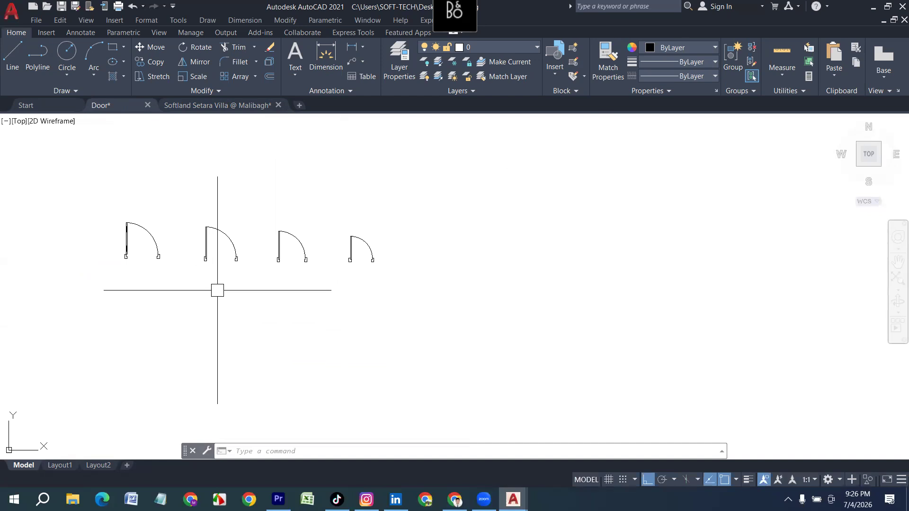
{"action": "middle_click_drag", "start_coordinate": [201, 150], "coordinate": [199, 235]}
{"action": "middle_click_drag", "start_coordinate": [481, 359], "coordinate": [238, 327]}
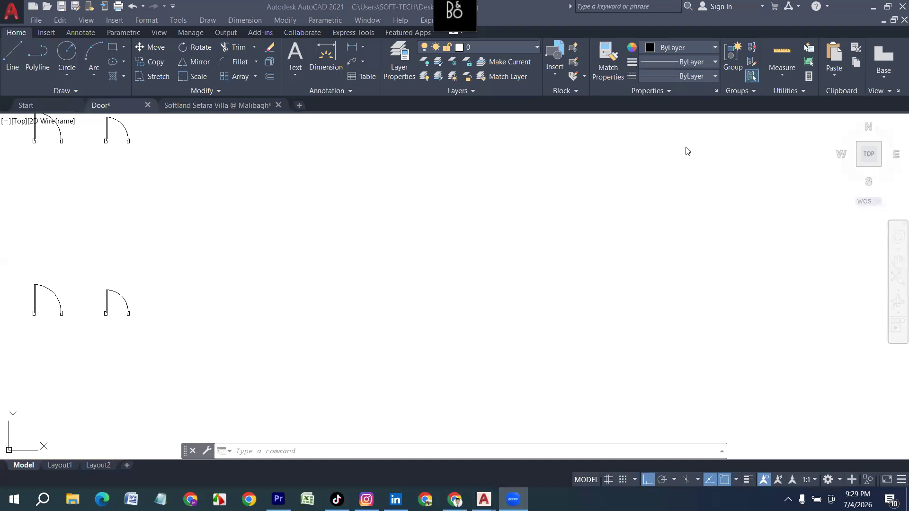
{"action": "left_click", "coordinate": [381, 334]}
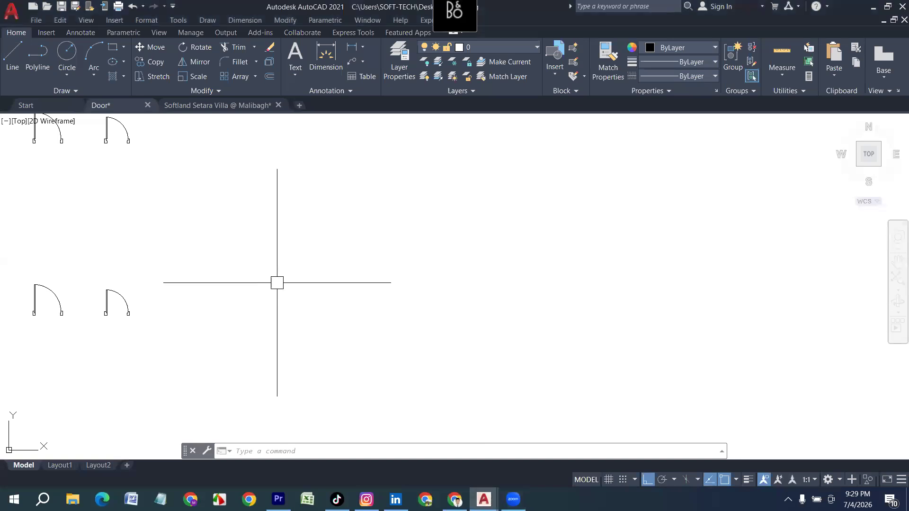
Draw a 4' horizontal line in the empty area to the right of the lower door row.
{"action": "middle_click_drag", "start_coordinate": [47, 312], "coordinate": [248, 281]}
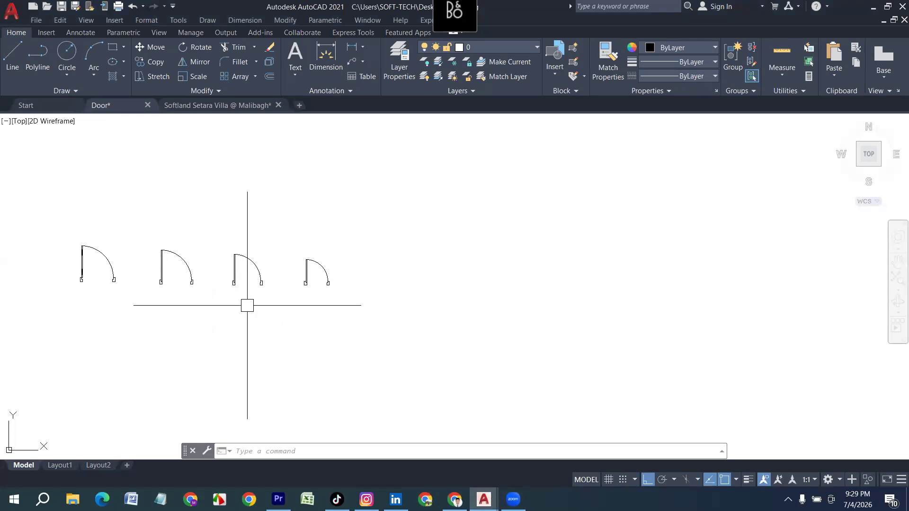
{"action": "scroll", "coordinate": [447, 282], "scroll_direction": "up", "scroll_amount": 2}
{"action": "middle_click_drag", "start_coordinate": [446, 281], "coordinate": [258, 287]}
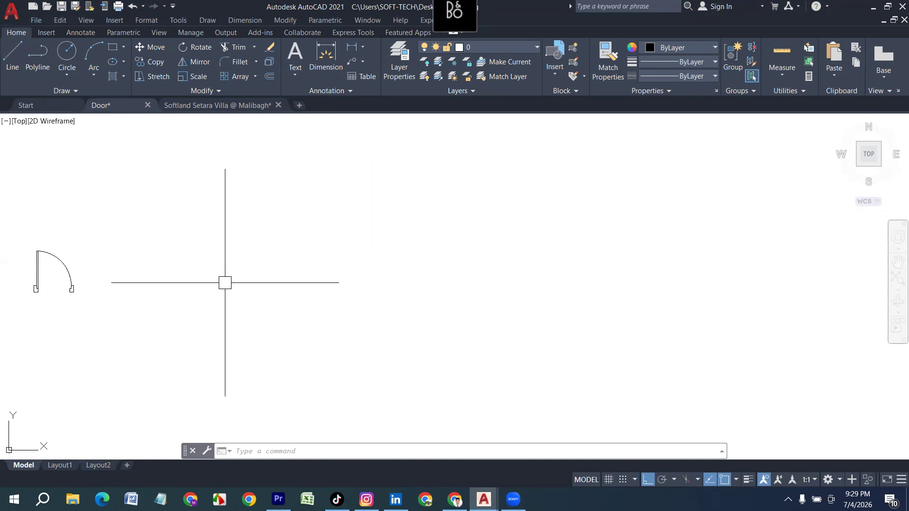
{"action": "type", "text": "l"}
{"action": "key", "text": "Return"}
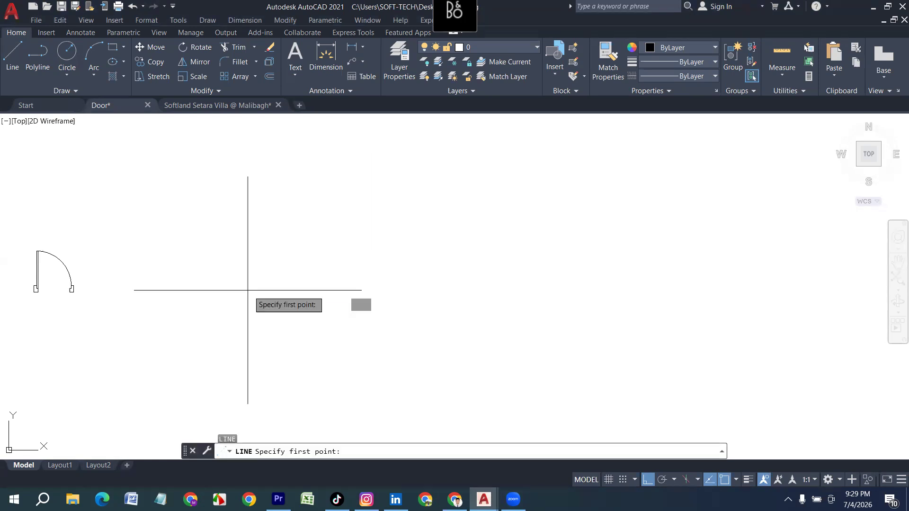
{"action": "left_click", "coordinate": [230, 293]}
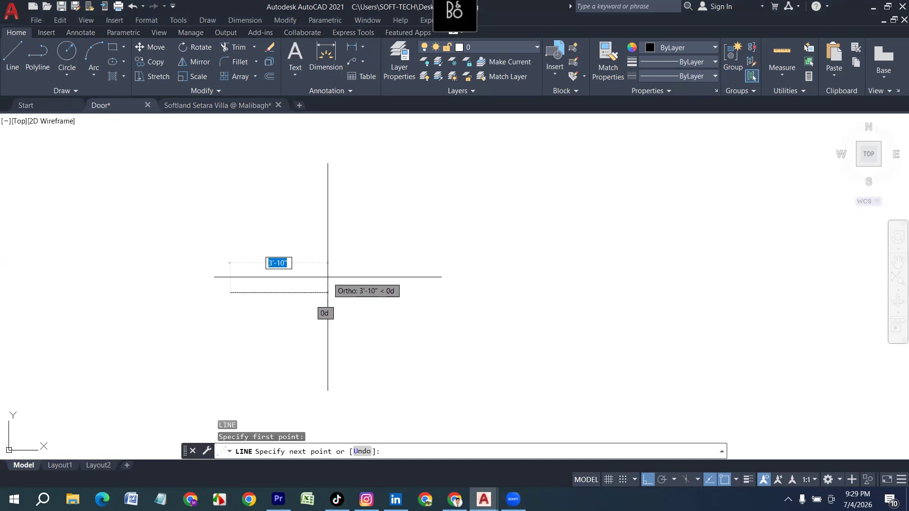
{"action": "scroll", "coordinate": [241, 294], "scroll_direction": "up", "scroll_amount": 4}
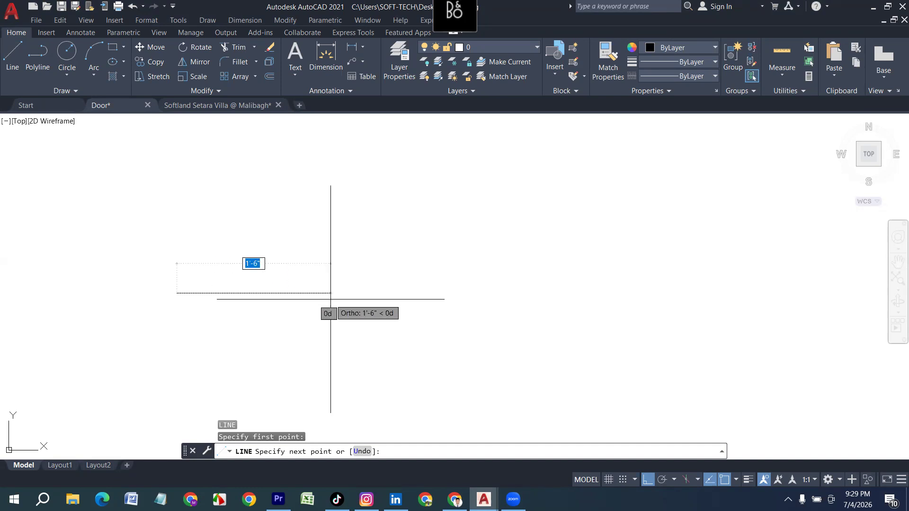
{"action": "type", "text": "4'"}
{"action": "key", "text": "Return"}
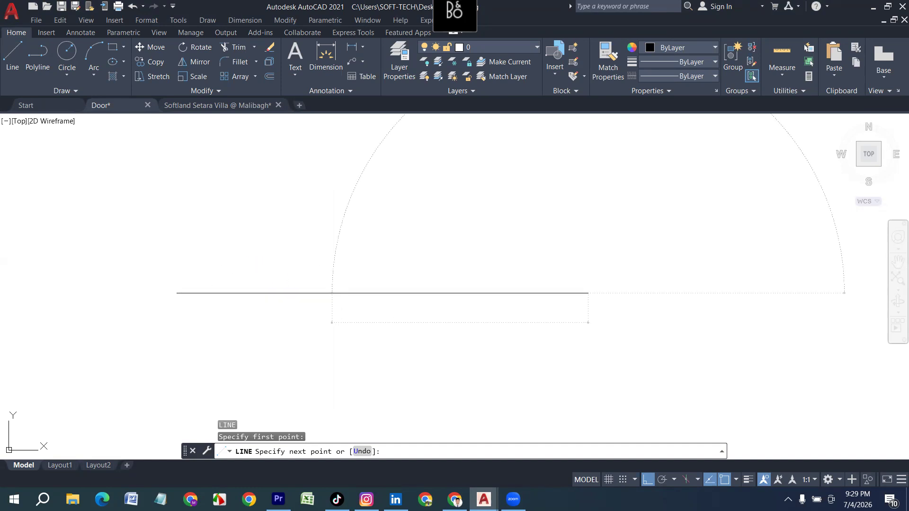
{"action": "key", "text": "Return"}
{"action": "middle_click_drag", "start_coordinate": [235, 306], "coordinate": [236, 308]}
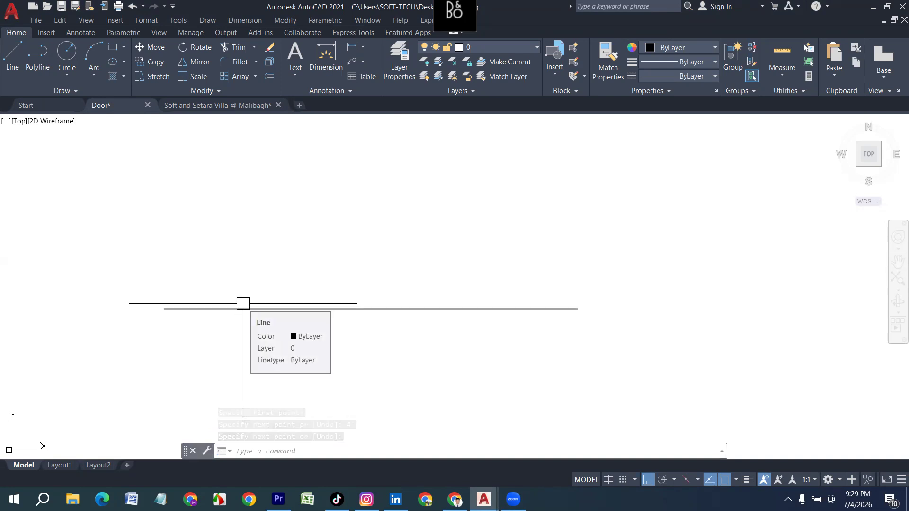
{"action": "middle_click_drag", "start_coordinate": [275, 314], "coordinate": [235, 341]}
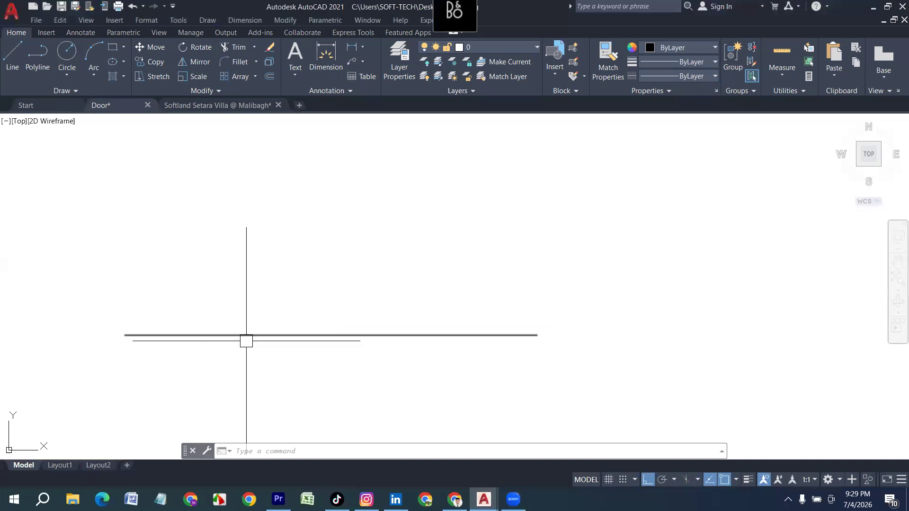
{"action": "key", "text": "Return"}
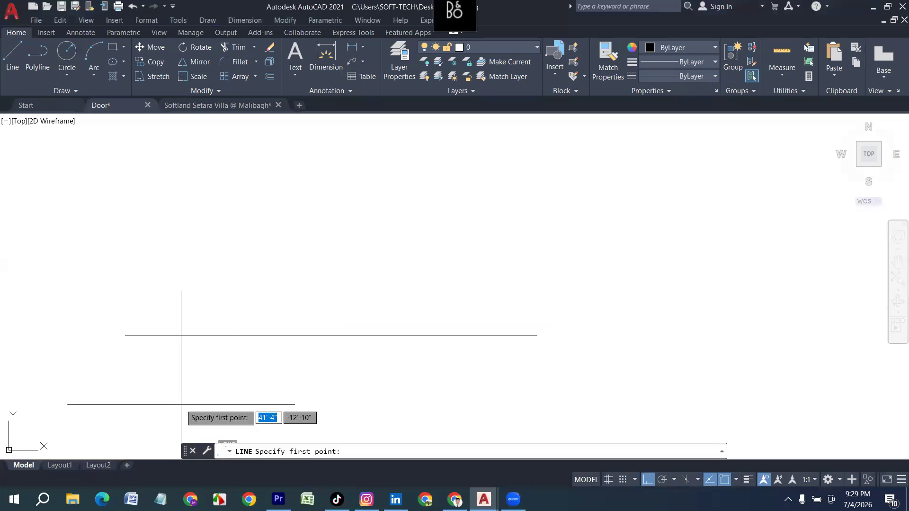
{"action": "left_click", "coordinate": [125, 335]}
{"action": "key", "text": "Escape"}
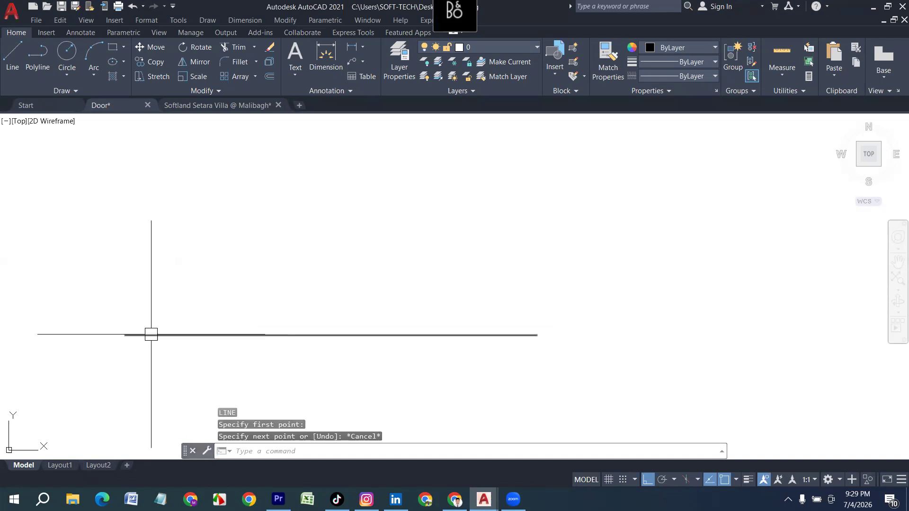
Draw the left jamb as a polyline from the base line's left end: 5" up, 2" right, 2" down, 1" right, 3" down.
{"action": "type", "text": "pl"}
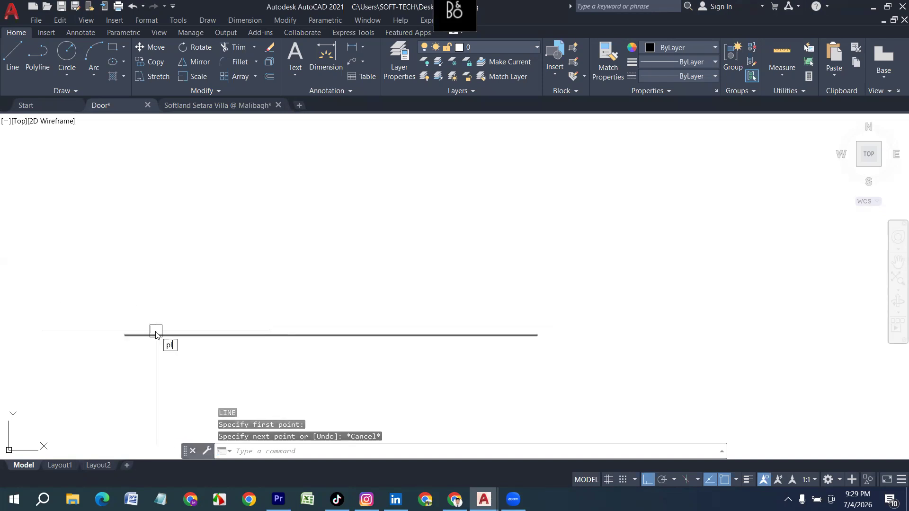
{"action": "key", "text": "Return"}
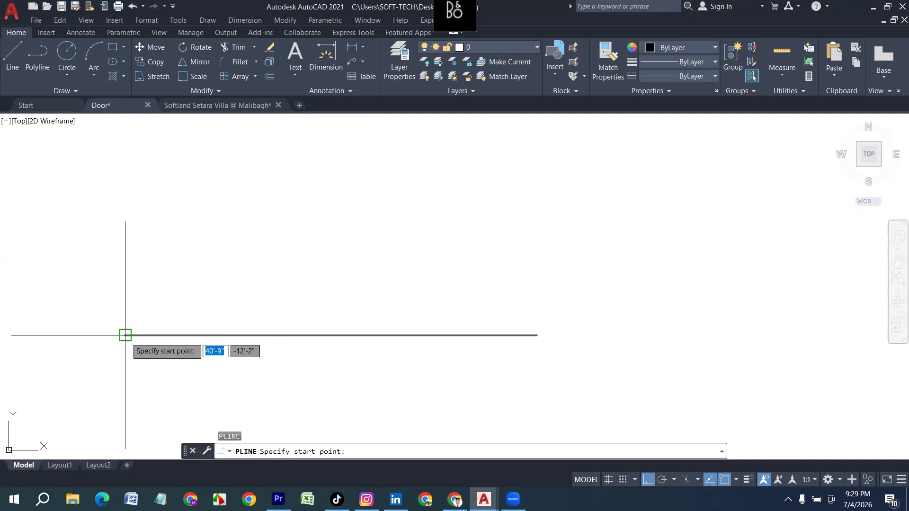
{"action": "left_click", "coordinate": [125, 336]}
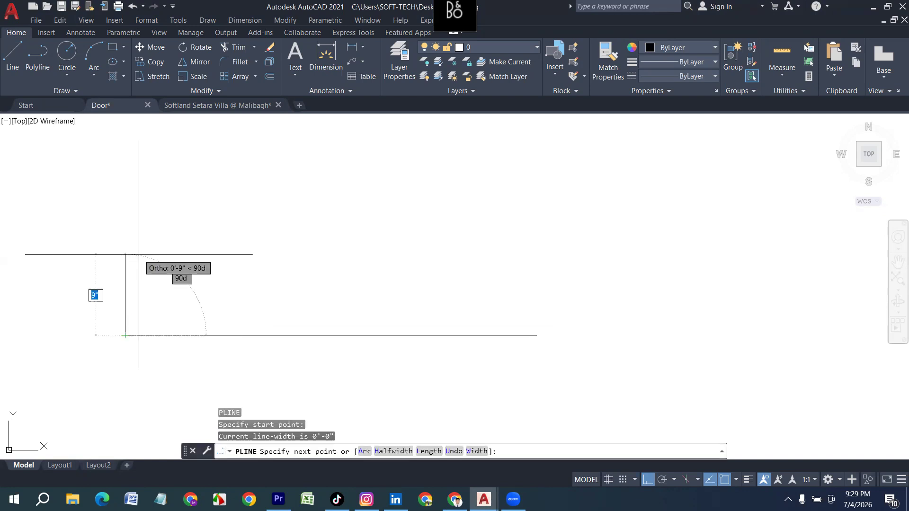
{"action": "type", "text": "5"}
{"action": "key", "text": "Return"}
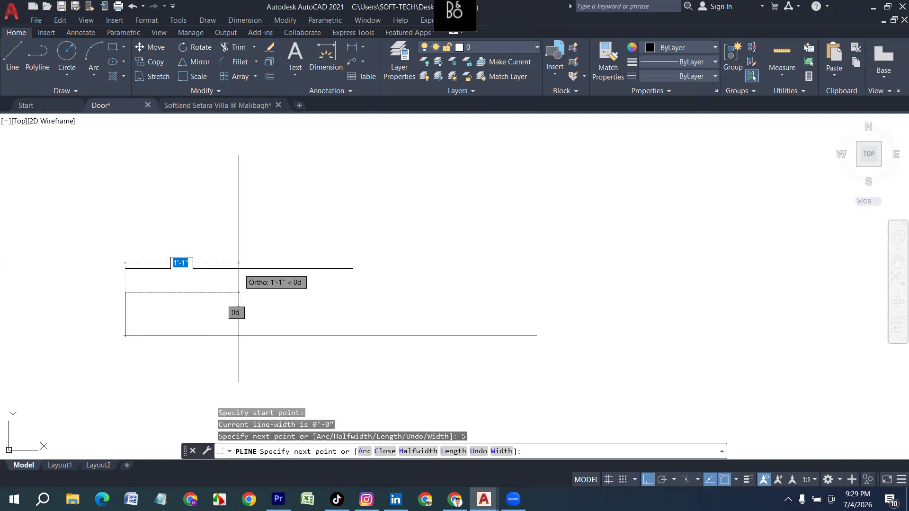
{"action": "type", "text": "2"}
{"action": "key", "text": "Return"}
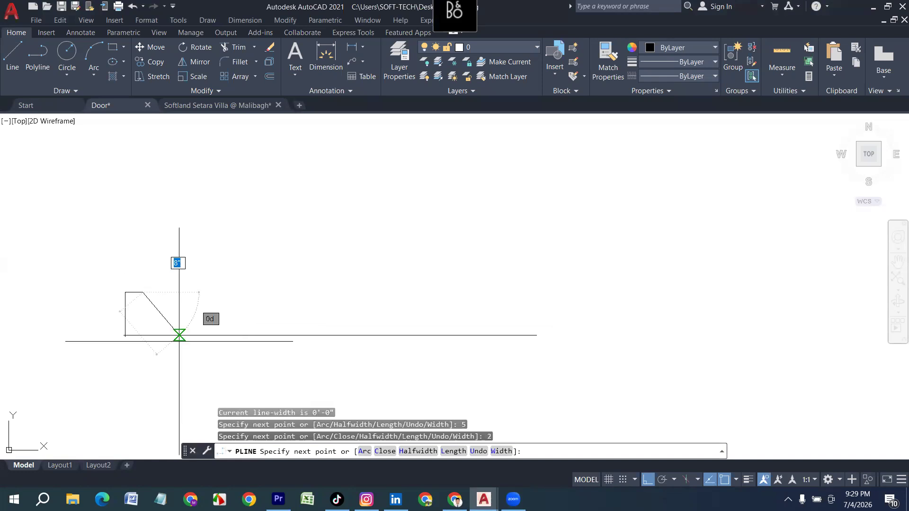
{"action": "type", "text": "2"}
{"action": "key", "text": "Return"}
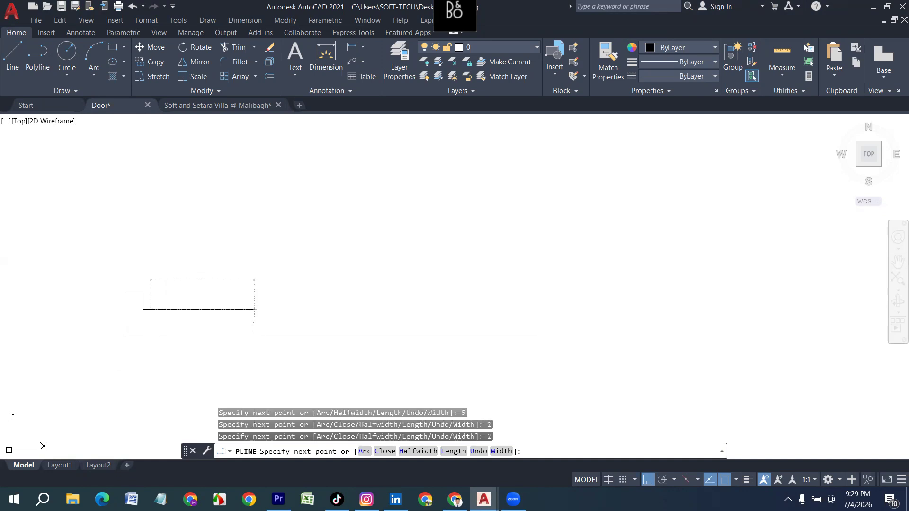
{"action": "type", "text": "1"}
{"action": "key", "text": "Return"}
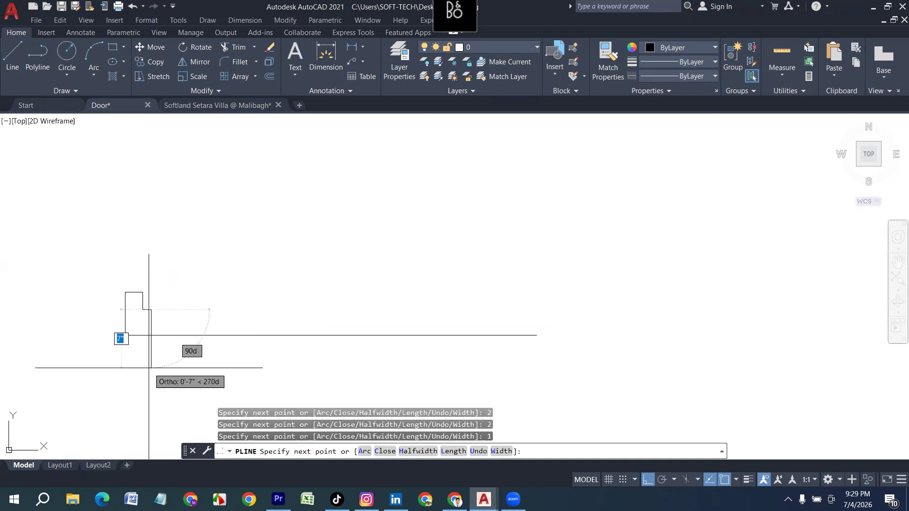
{"action": "key", "text": "Return"}
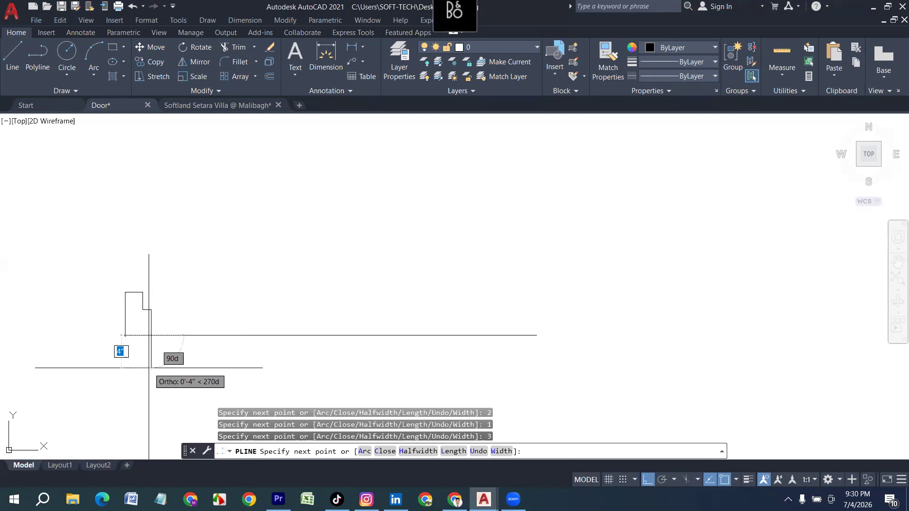
{"action": "key", "text": "Return"}
Compare the right jamb outline of the last lower-row door with the new left jamb.
{"action": "scroll", "coordinate": [179, 320], "scroll_direction": "down", "scroll_amount": 4}
{"action": "scroll", "coordinate": [17, 318], "scroll_direction": "up", "scroll_amount": 5}
{"action": "middle_click_drag", "start_coordinate": [164, 318], "coordinate": [413, 319]}
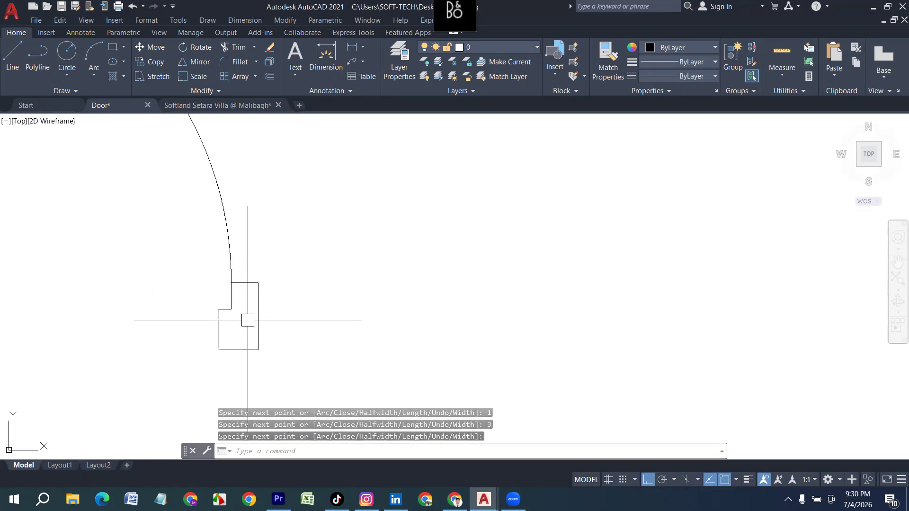
{"action": "left_click", "coordinate": [259, 313]}
{"action": "left_click", "coordinate": [247, 282]}
{"action": "scroll", "coordinate": [150, 339], "scroll_direction": "down", "scroll_amount": 3}
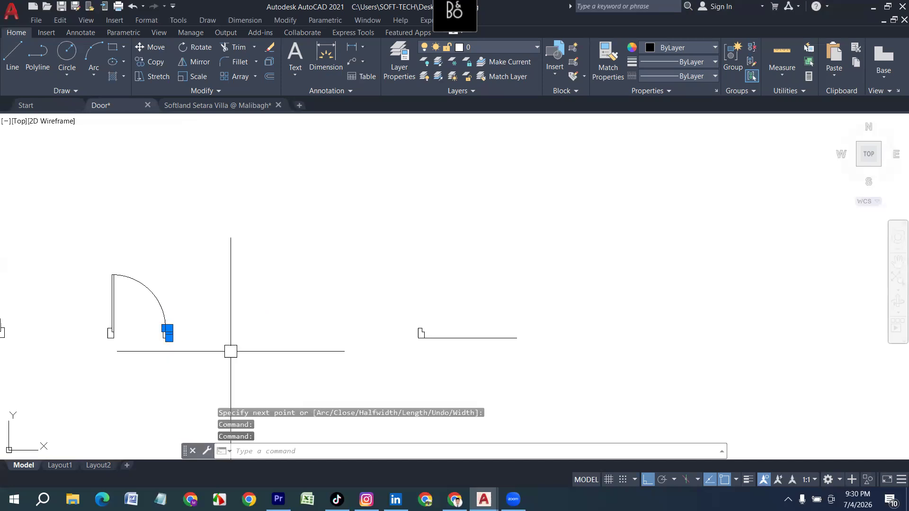
{"action": "key", "text": "Escape"}
{"action": "scroll", "coordinate": [426, 331], "scroll_direction": "up", "scroll_amount": 3}
{"action": "left_click", "coordinate": [434, 334]}
{"action": "scroll", "coordinate": [223, 330], "scroll_direction": "down", "scroll_amount": 2}
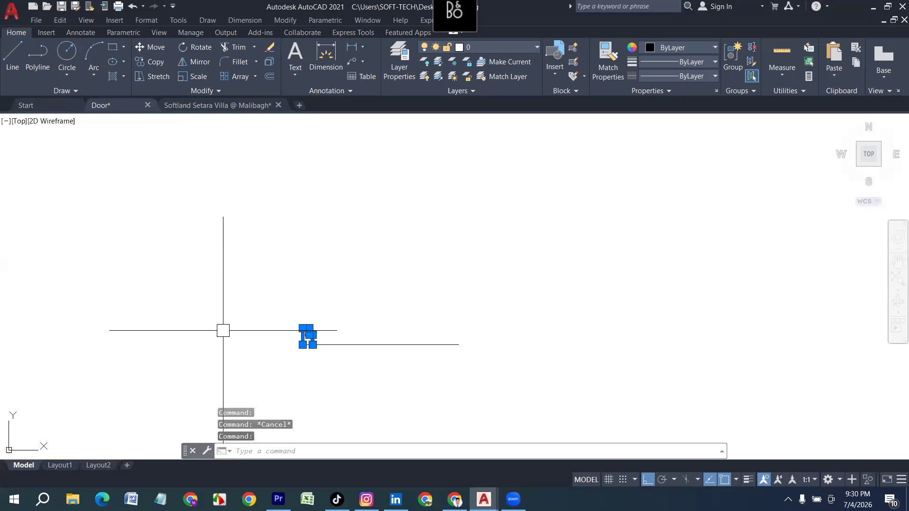
{"action": "middle_click_drag", "start_coordinate": [381, 362], "coordinate": [276, 336]}
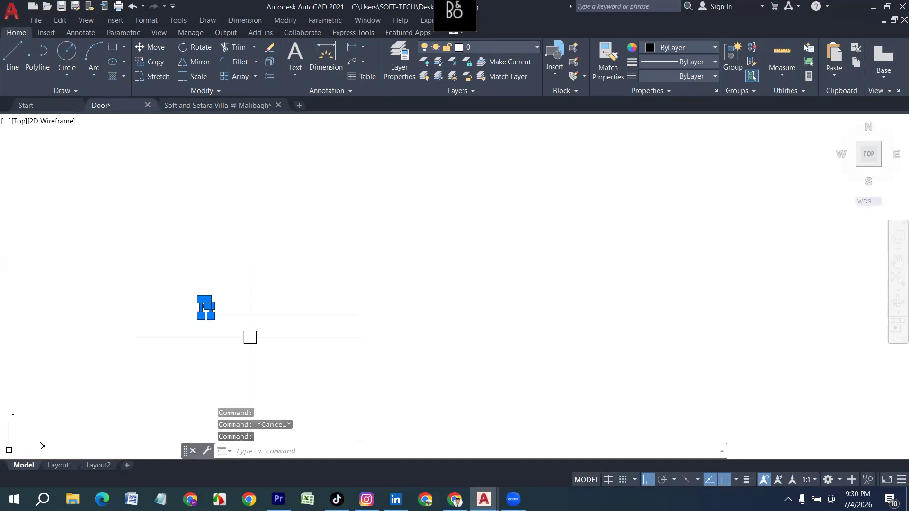
{"action": "key", "text": "Escape"}
Draw the mirrored right jamb as a polyline from the base line's right end: 5" up, 2" left, 2" down, 1" left, 3" down.
{"action": "scroll", "coordinate": [288, 312], "scroll_direction": "up", "scroll_amount": 3}
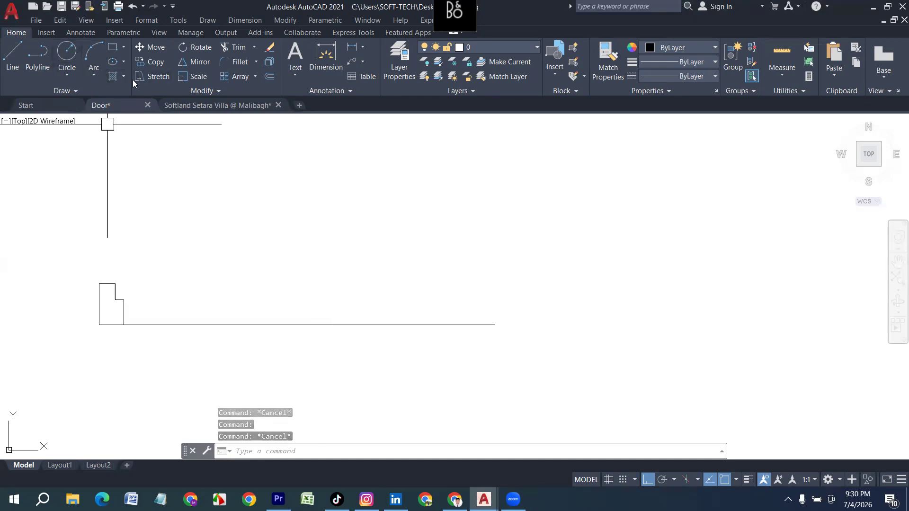
{"action": "left_click", "coordinate": [37, 62]}
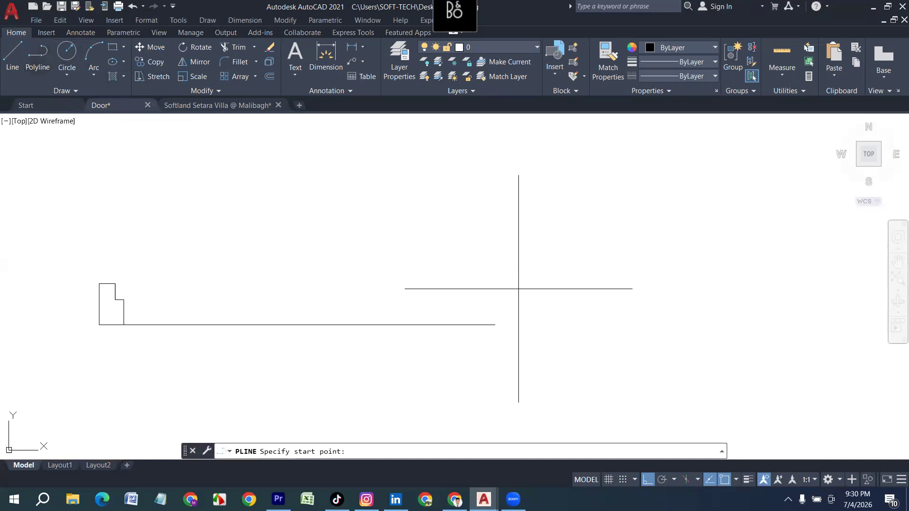
{"action": "left_click", "coordinate": [496, 325]}
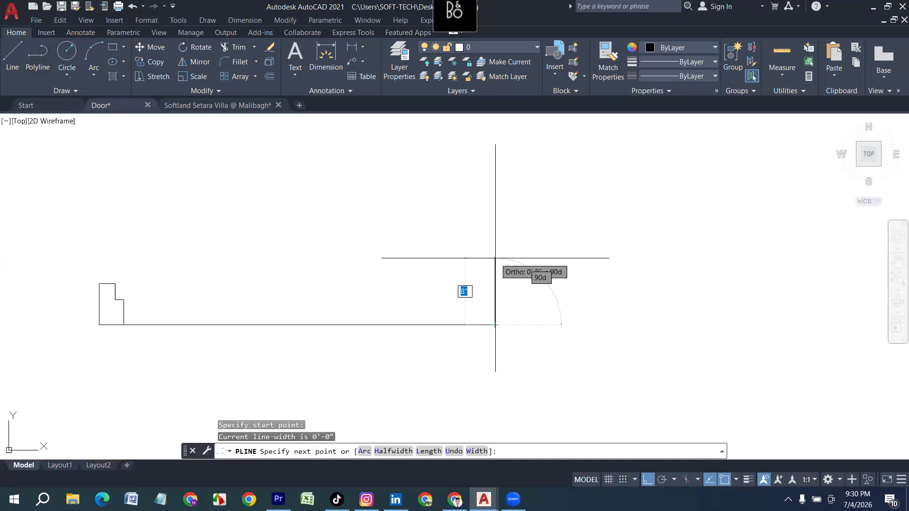
{"action": "key", "text": "Return"}
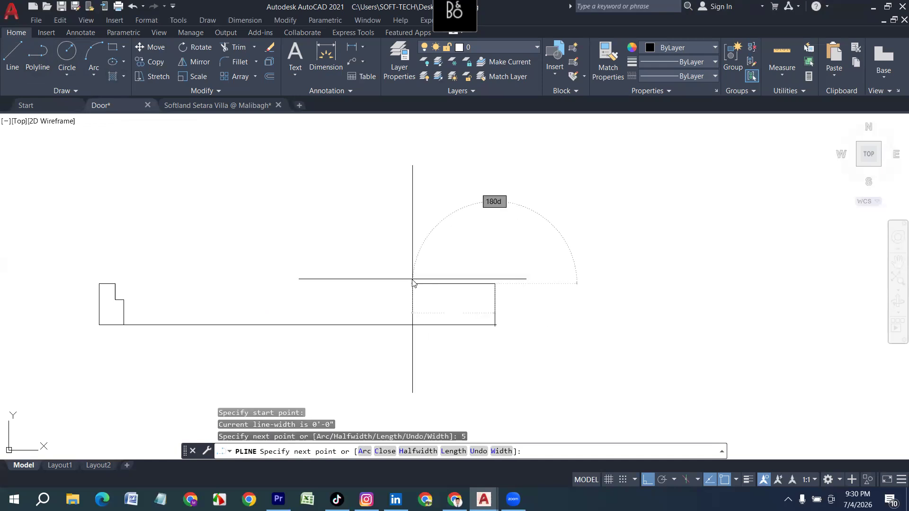
{"action": "type", "text": "2"}
{"action": "key", "text": "Return"}
{"action": "key", "text": "Return"}
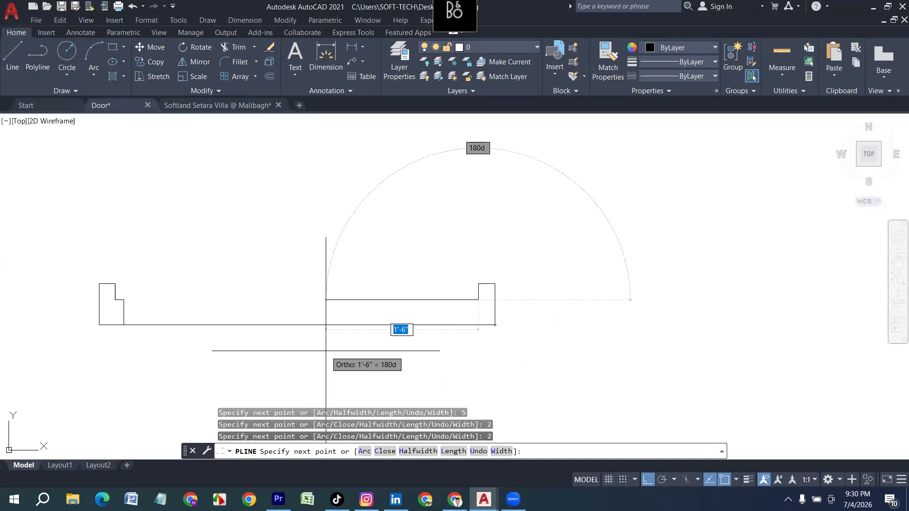
{"action": "key", "text": "Return"}
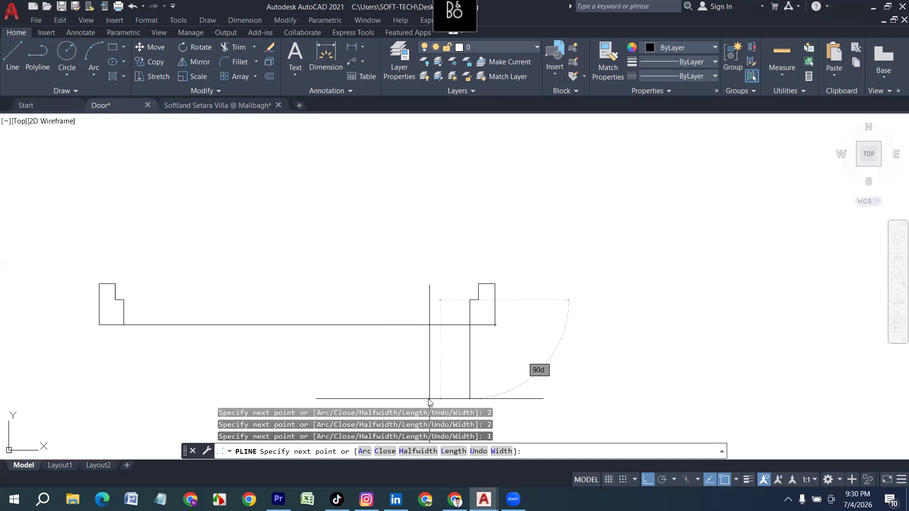
{"action": "key", "text": "Return"}
{"action": "key", "text": "Return"}
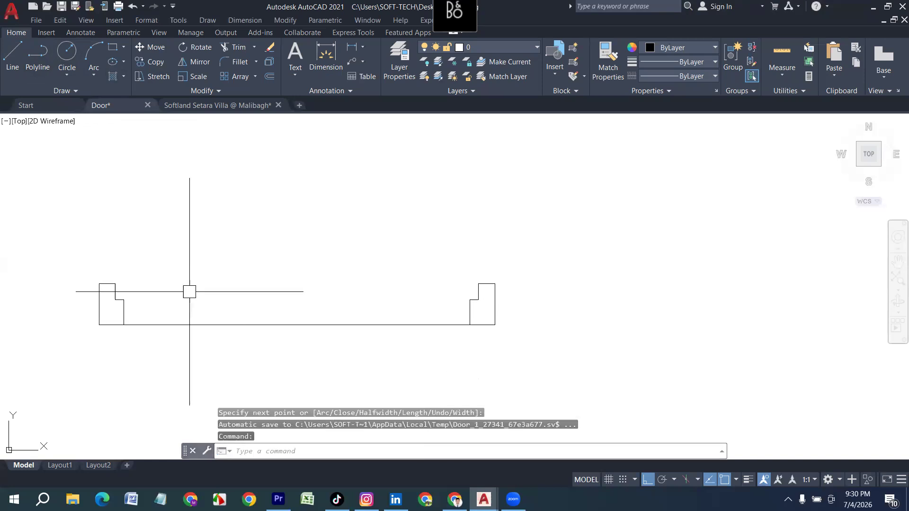
{"action": "key", "text": "Escape"}
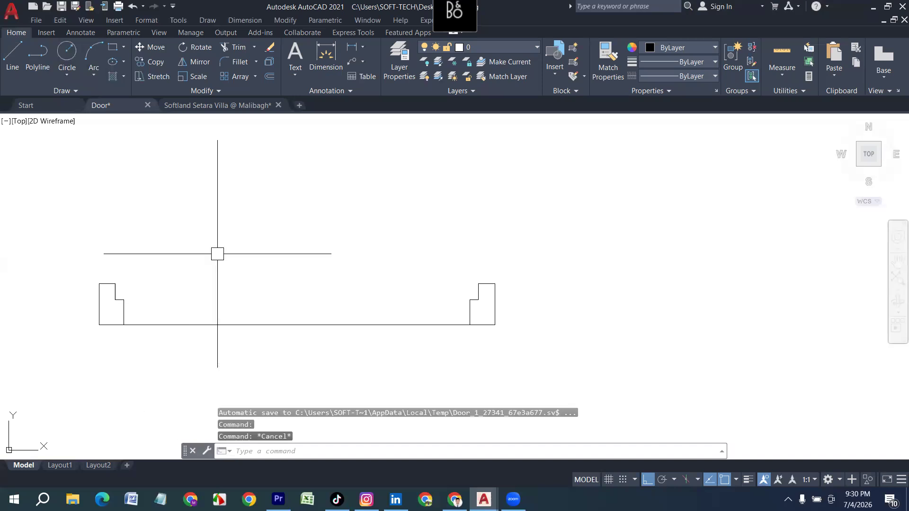
{"action": "key", "text": "Escape"}
Draw a door leaf rectangle about 3'-8" long and 1" thick between the upper notch edges of the two jambs.
{"action": "type", "text": "r"}
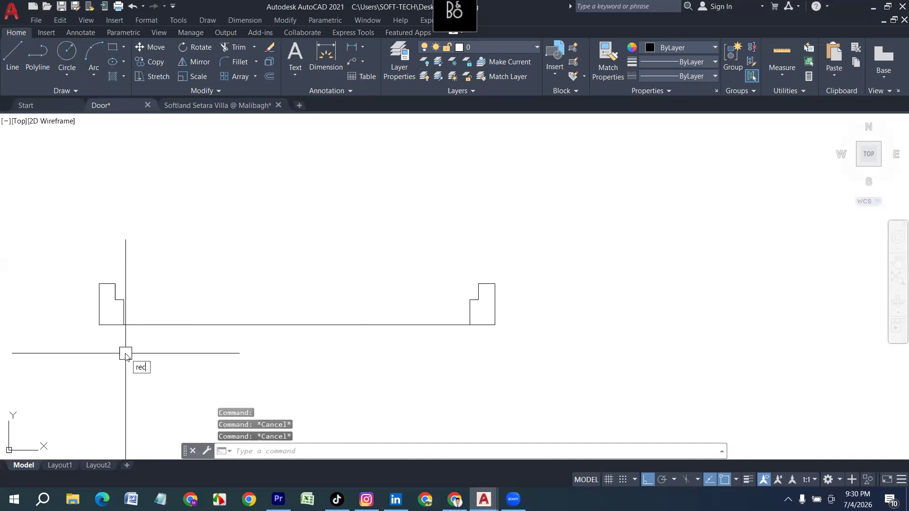
{"action": "type", "text": "ec"}
{"action": "key", "text": "Return"}
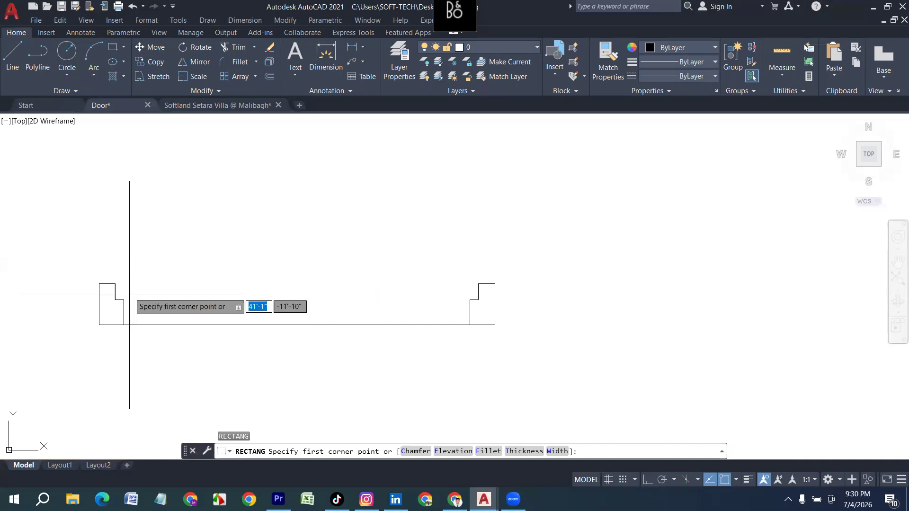
{"action": "scroll", "coordinate": [493, 285], "scroll_direction": "up", "scroll_amount": 2}
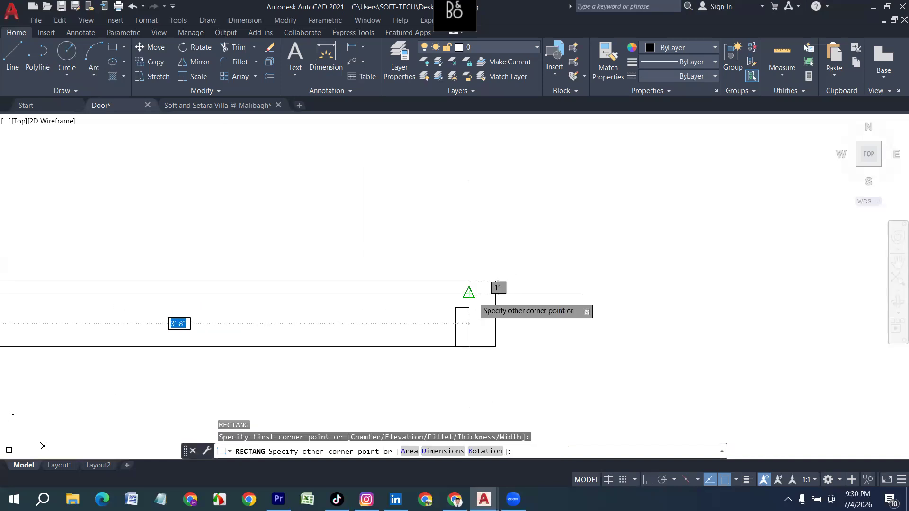
{"action": "left_click", "coordinate": [469, 294]}
{"action": "scroll", "coordinate": [473, 292], "scroll_direction": "down", "scroll_amount": 2}
Try rotating the leaf rectangle 90° upright about its upper-left corner, and undo that rotation.
{"action": "scroll", "coordinate": [269, 306], "scroll_direction": "up", "scroll_amount": 2}
{"action": "left_click", "coordinate": [248, 310]}
{"action": "left_click", "coordinate": [219, 234]}
{"action": "key", "text": "F8"}
{"action": "left_click", "coordinate": [347, 269]}
{"action": "scroll", "coordinate": [347, 268], "scroll_direction": "down", "scroll_amount": 2}
{"action": "scroll", "coordinate": [262, 269], "scroll_direction": "up", "scroll_amount": 2}
{"action": "type", "text": "ro"}
{"action": "key", "text": "Return"}
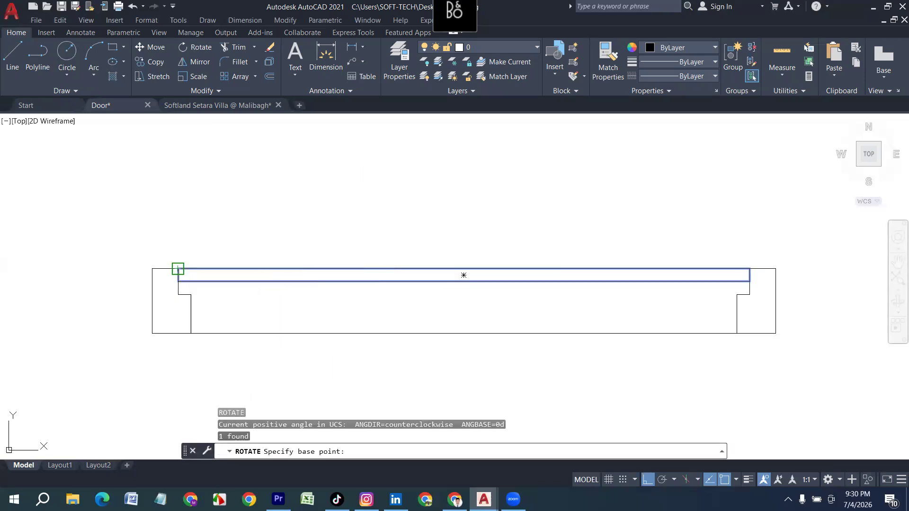
{"action": "left_click", "coordinate": [177, 269]}
{"action": "left_click", "coordinate": [181, 219]}
{"action": "scroll", "coordinate": [138, 308], "scroll_direction": "down", "scroll_amount": 2}
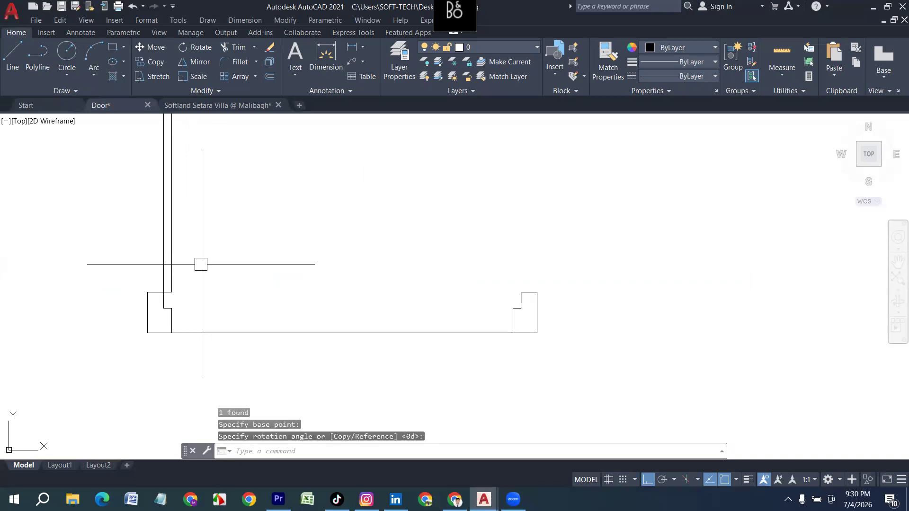
{"action": "scroll", "coordinate": [178, 327], "scroll_direction": "down", "scroll_amount": 3}
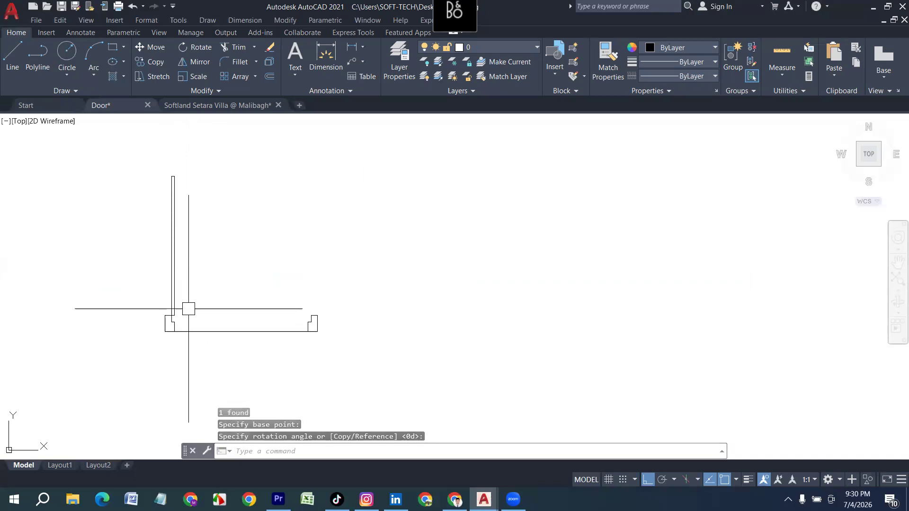
{"action": "key", "text": "ctrl+z"}
{"action": "key", "text": "ctrl+z"}
Rotate the leaf rectangle 90° counterclockwise about its upper-left corner so that it stands upright at the left jamb.
{"action": "left_click_drag", "start_coordinate": [265, 301], "coordinate": [251, 267]}
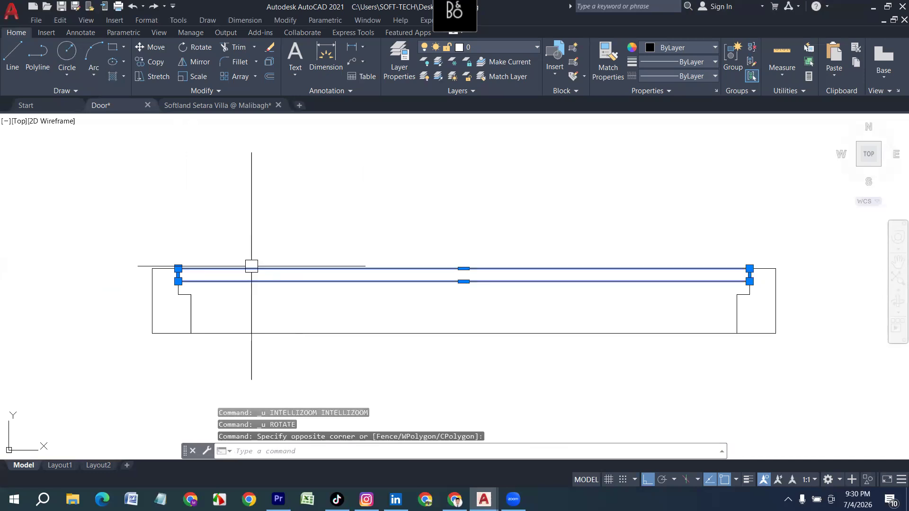
{"action": "key", "text": "Return"}
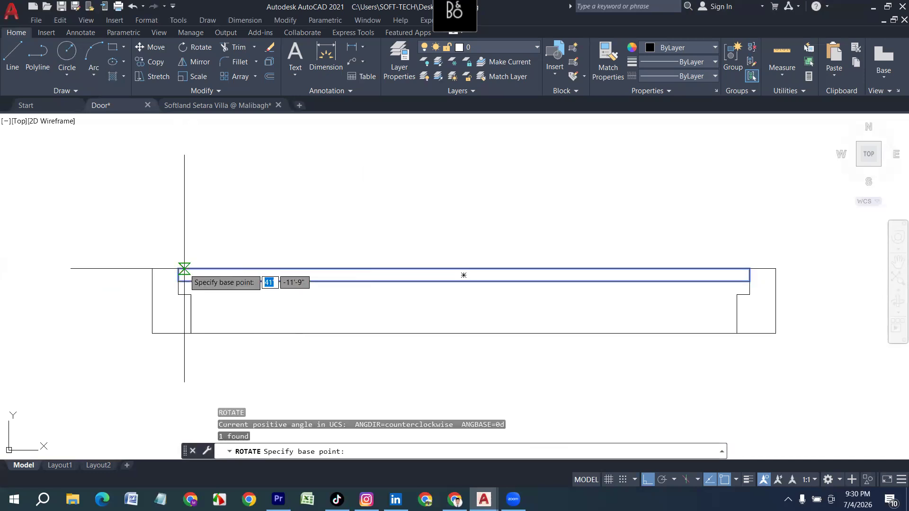
{"action": "left_click", "coordinate": [178, 268]}
{"action": "left_click", "coordinate": [182, 204]}
{"action": "scroll", "coordinate": [160, 316], "scroll_direction": "down", "scroll_amount": 3}
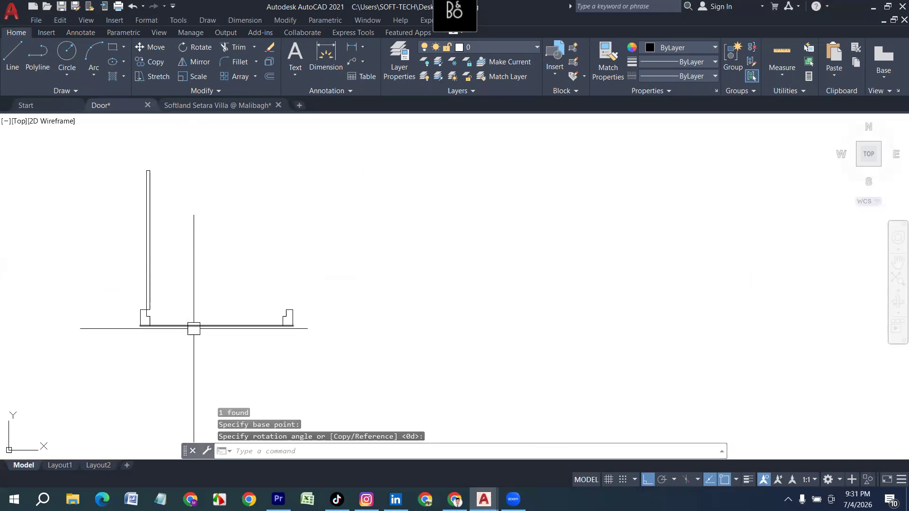
Draw a three-point swing arc from the leaf's upper end through the right jamb's upper inner corner down to the base line.
{"action": "type", "text": "ARC"}
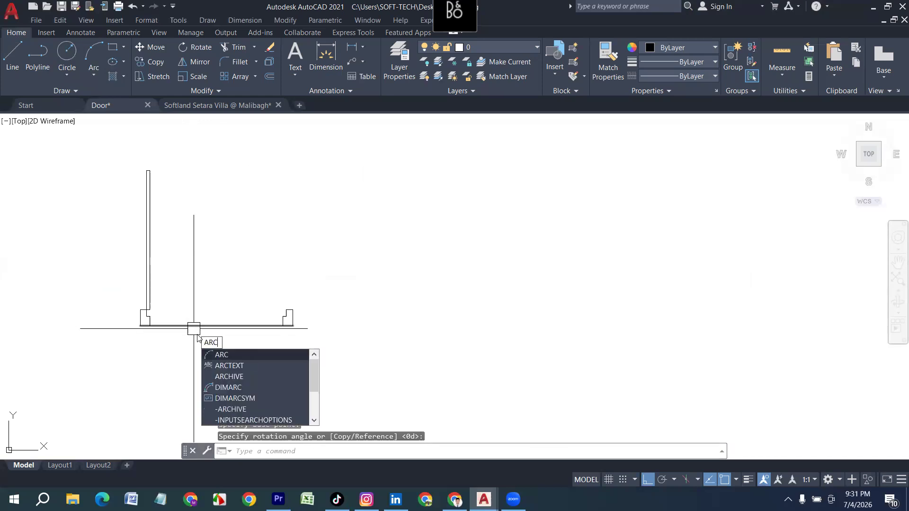
{"action": "key", "text": "Return"}
{"action": "scroll", "coordinate": [154, 162], "scroll_direction": "up", "scroll_amount": 3}
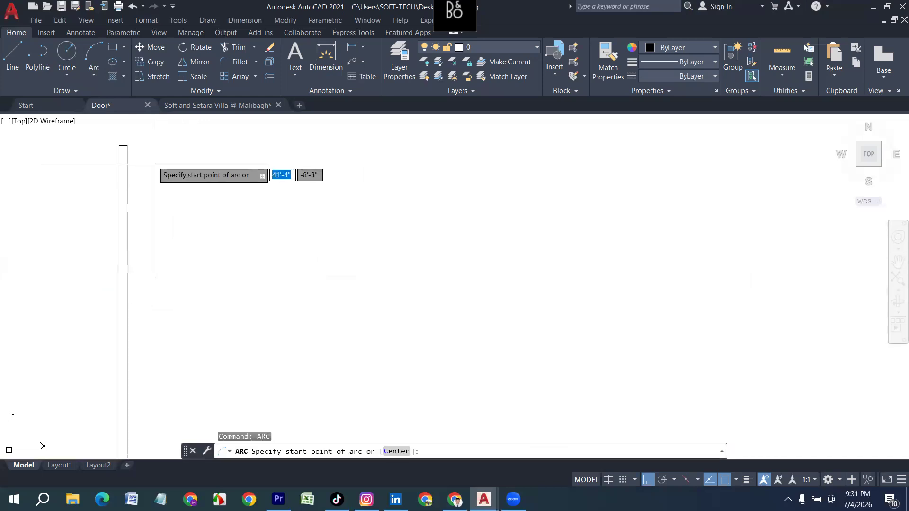
{"action": "left_click", "coordinate": [124, 146]}
{"action": "scroll", "coordinate": [331, 235], "scroll_direction": "down", "scroll_amount": 2}
{"action": "scroll", "coordinate": [402, 390], "scroll_direction": "up", "scroll_amount": 2}
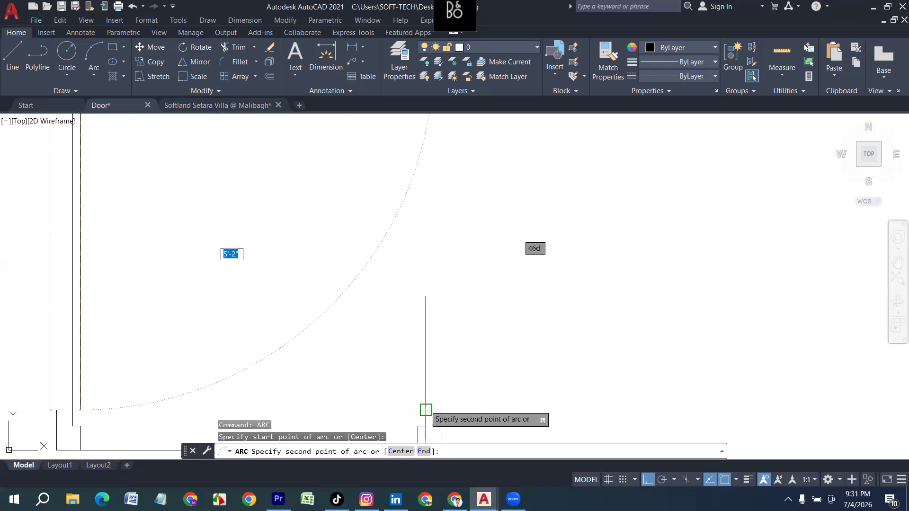
{"action": "left_click", "coordinate": [426, 410]}
{"action": "scroll", "coordinate": [407, 388], "scroll_direction": "down", "scroll_amount": 3}
{"action": "scroll", "coordinate": [403, 371], "scroll_direction": "up", "scroll_amount": 3}
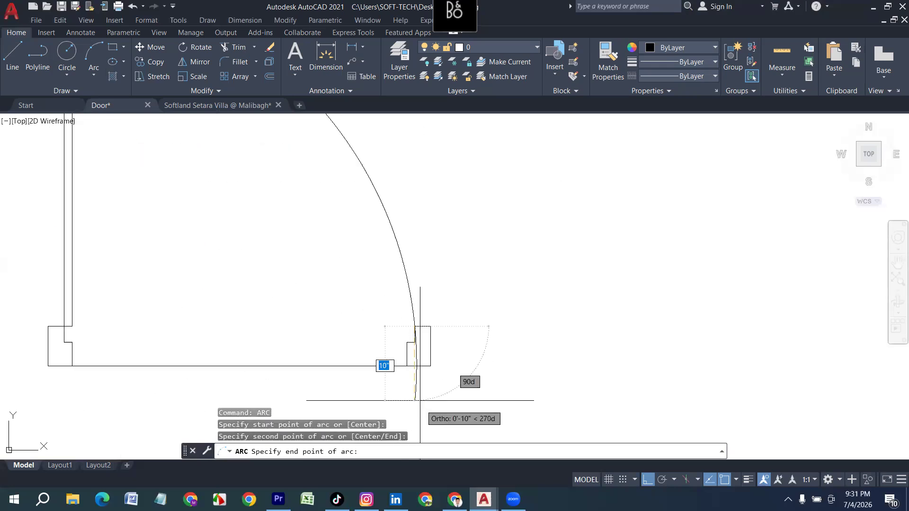
{"action": "left_click", "coordinate": [415, 374]}
{"action": "scroll", "coordinate": [406, 376], "scroll_direction": "up", "scroll_amount": 2}
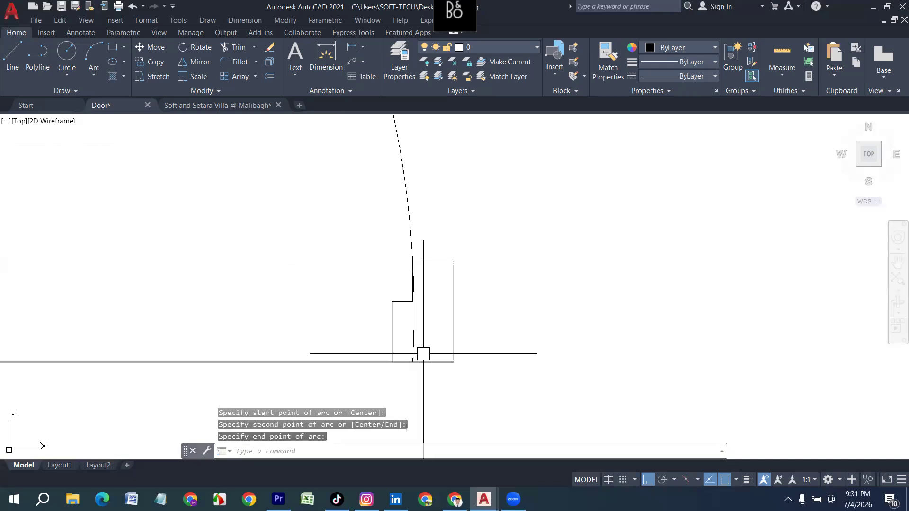
Stretch the swing arc's lower endpoint up to the right jamb's upper inner corner.
{"action": "left_click", "coordinate": [416, 340]}
{"action": "left_click", "coordinate": [413, 362]}
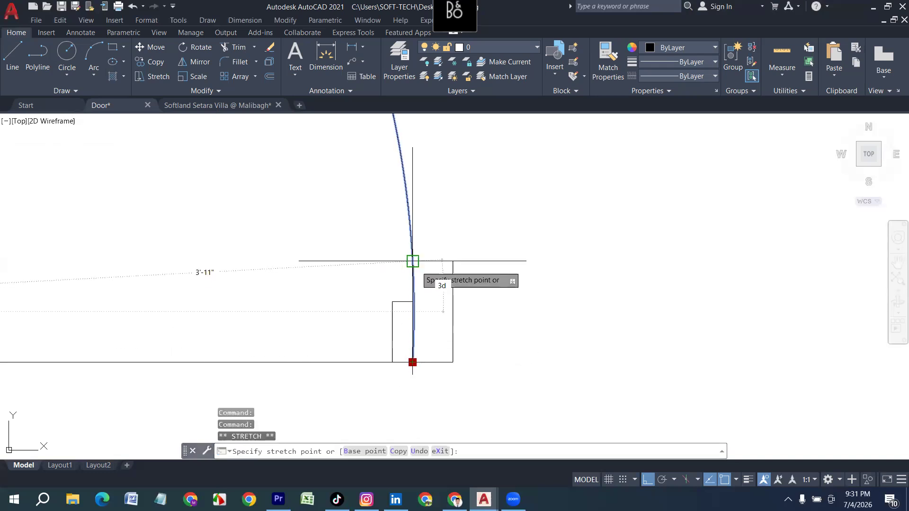
{"action": "scroll", "coordinate": [446, 394], "scroll_direction": "down", "scroll_amount": 2}
{"action": "key", "text": "Escape"}
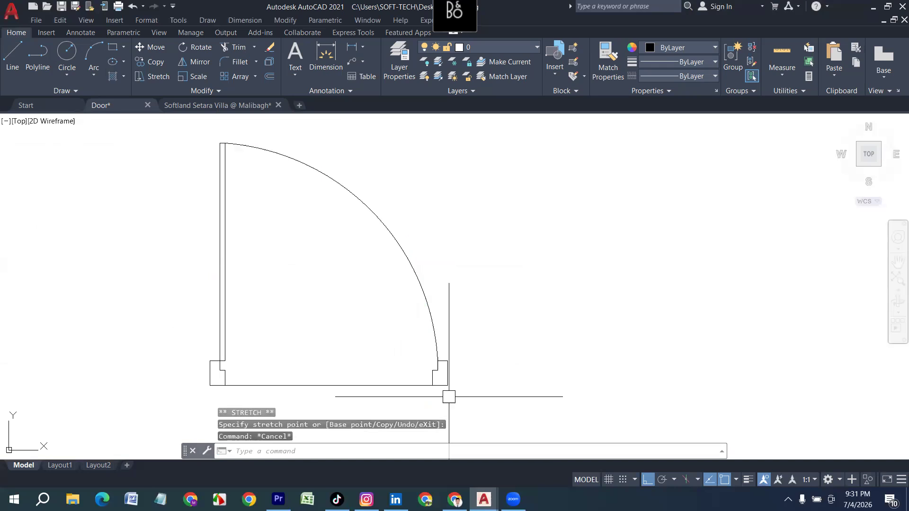
Trim the base line between the new door's two jambs.
{"action": "key", "text": "space"}
{"action": "left_click", "coordinate": [372, 389]}
{"action": "left_click", "coordinate": [366, 398]}
{"action": "left_click", "coordinate": [226, 290]}
Examine the upper and lower rows of door symbols together with the new door.
{"action": "scroll", "coordinate": [225, 290], "scroll_direction": "down", "scroll_amount": 5}
{"action": "scroll", "coordinate": [110, 183], "scroll_direction": "up", "scroll_amount": 4}
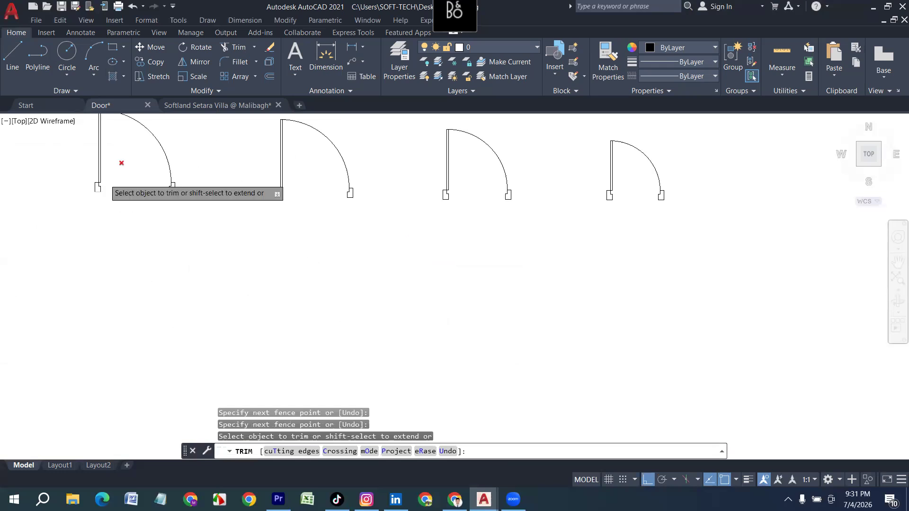
{"action": "scroll", "coordinate": [126, 136], "scroll_direction": "up", "scroll_amount": 1}
{"action": "middle_click_drag", "start_coordinate": [124, 130], "coordinate": [156, 261]}
{"action": "scroll", "coordinate": [155, 302], "scroll_direction": "down", "scroll_amount": 3}
{"action": "scroll", "coordinate": [152, 320], "scroll_direction": "up", "scroll_amount": 2}
{"action": "scroll", "coordinate": [152, 298], "scroll_direction": "down", "scroll_amount": 4}
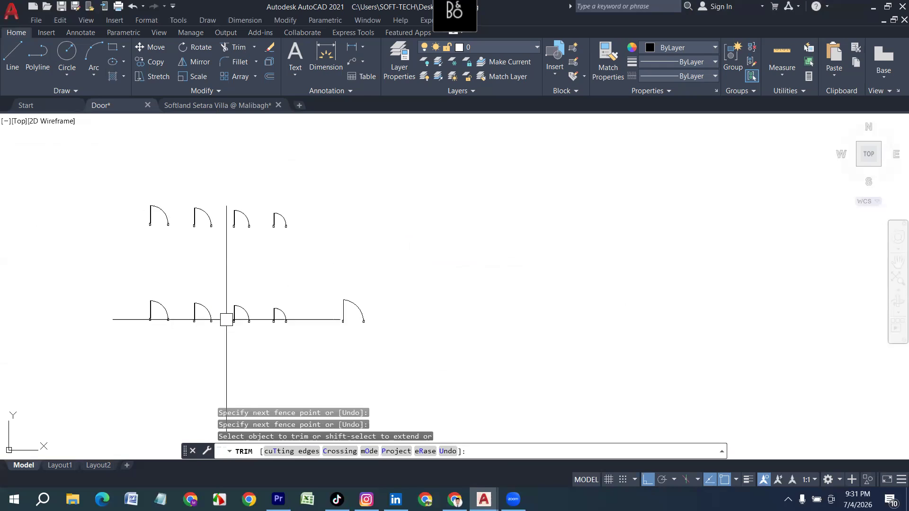
{"action": "key", "text": "Escape"}
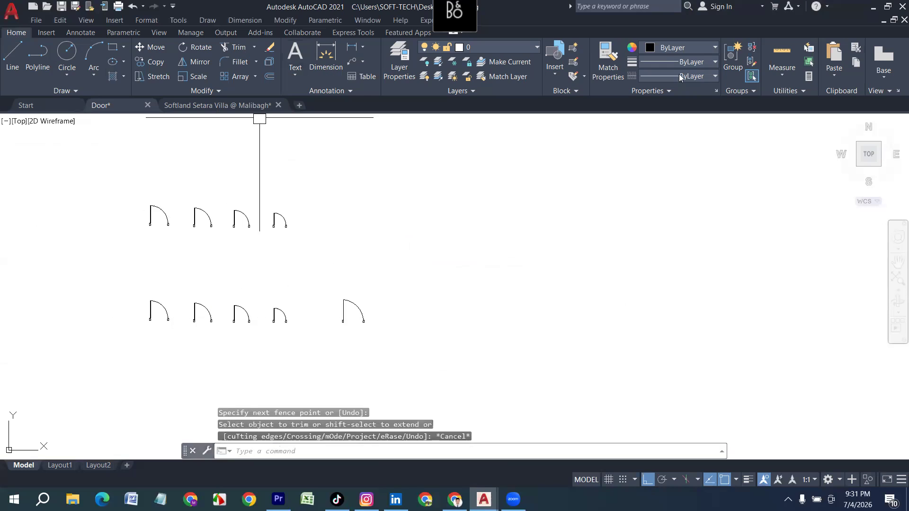